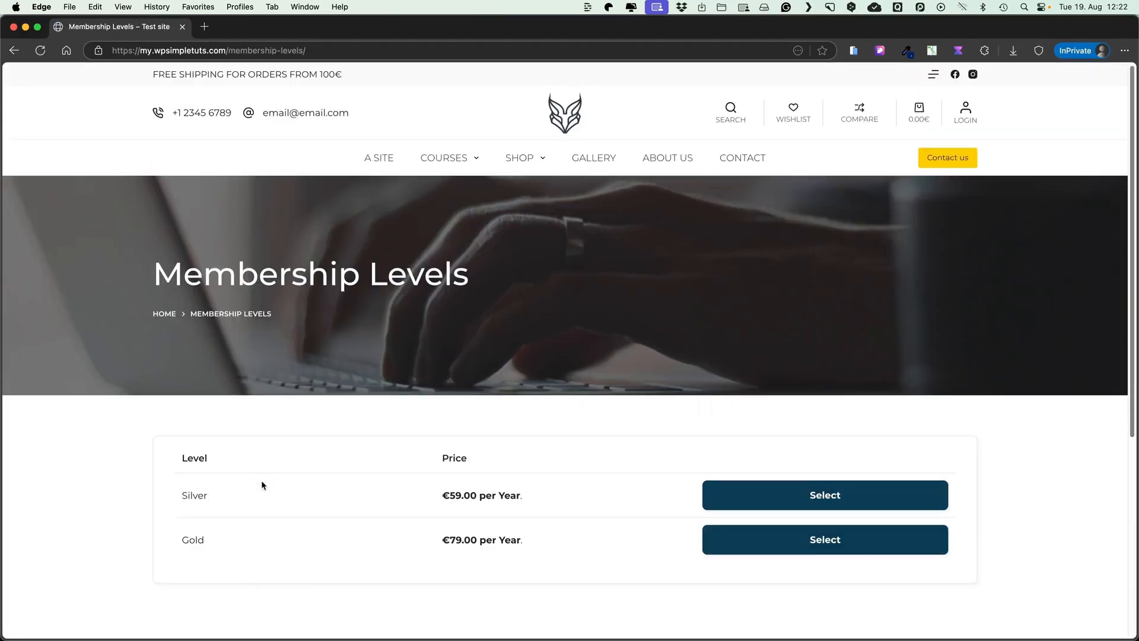
Start the Gold membership checkout for WordPress for Beginners and apply discount code WPSH20
key("super+bracketleft")
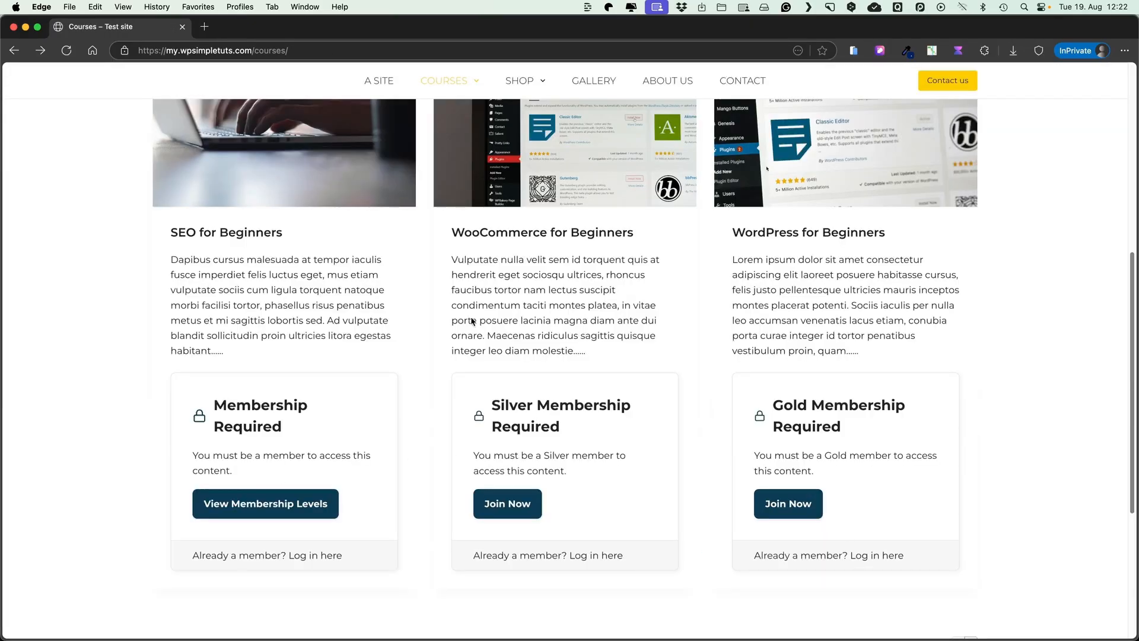
left_click(779, 233)
scroll(680, 362, "down", 5)
scroll(681, 362, "down", 3)
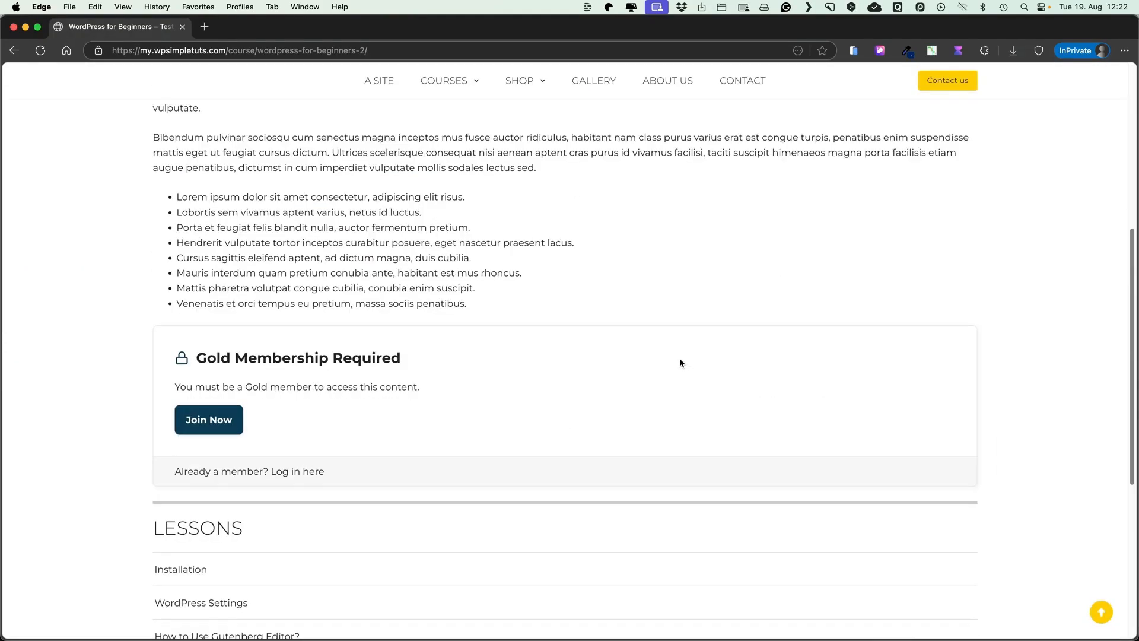
left_click(229, 421)
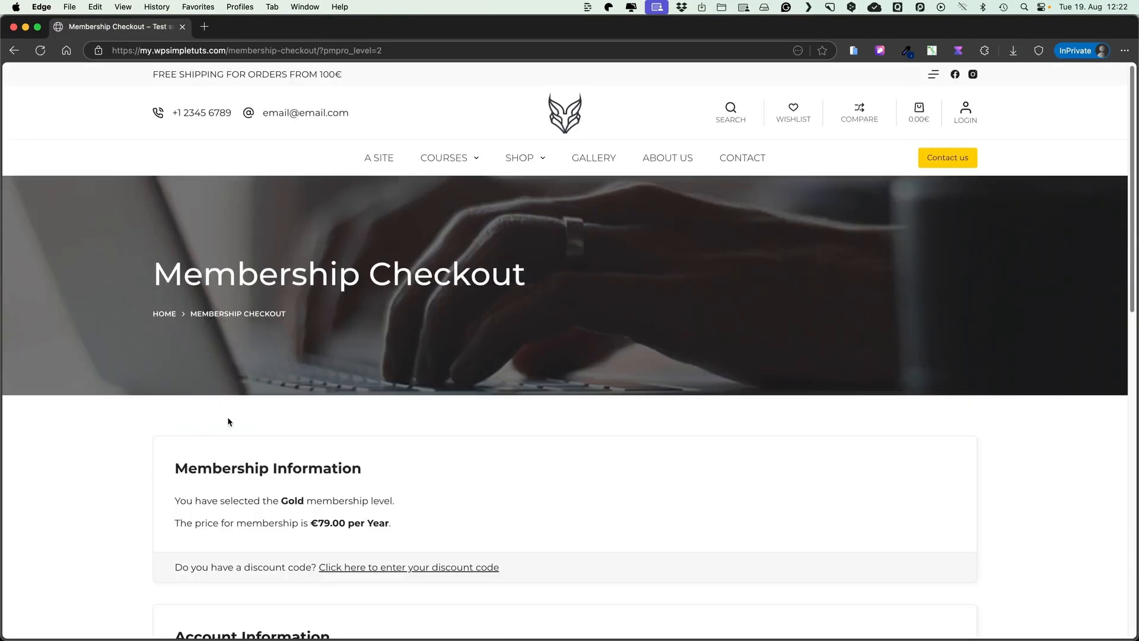
scroll(229, 421, "down", 3)
left_click(389, 412)
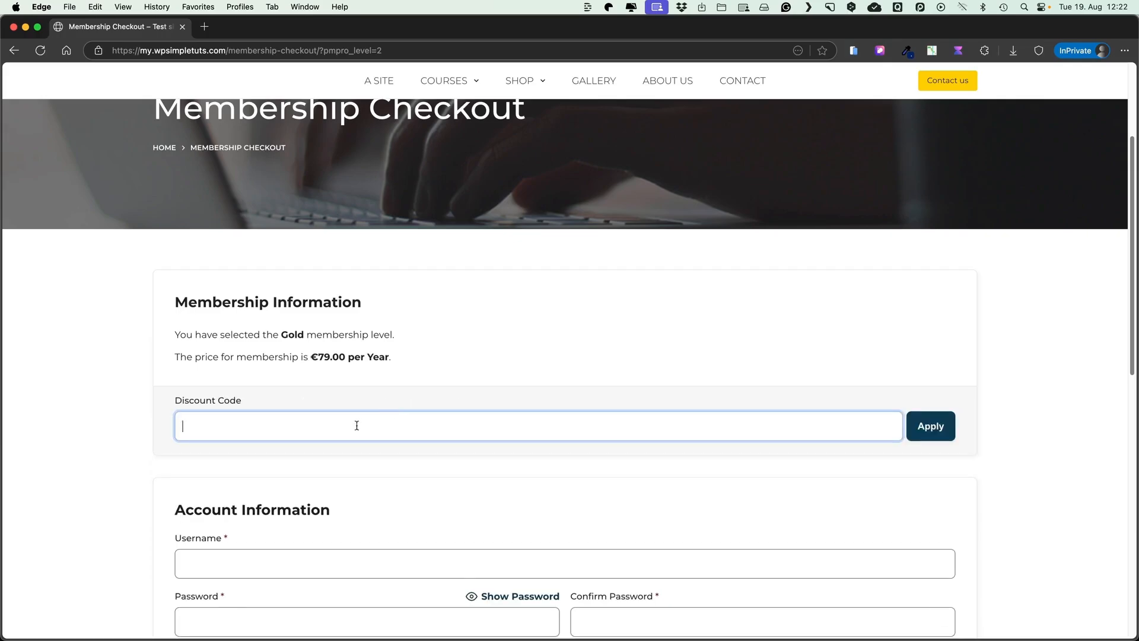
type("WPSH20")
left_click(930, 432)
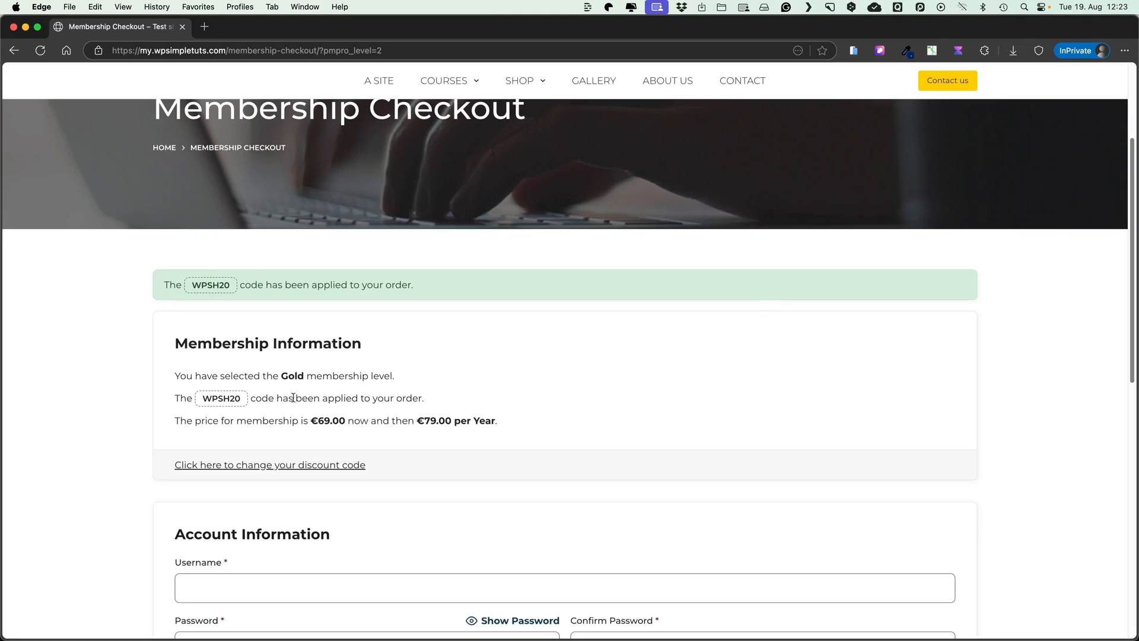
Reopen the WordPress for Beginners course from the Courses listing
scroll(345, 425, "down", 5)
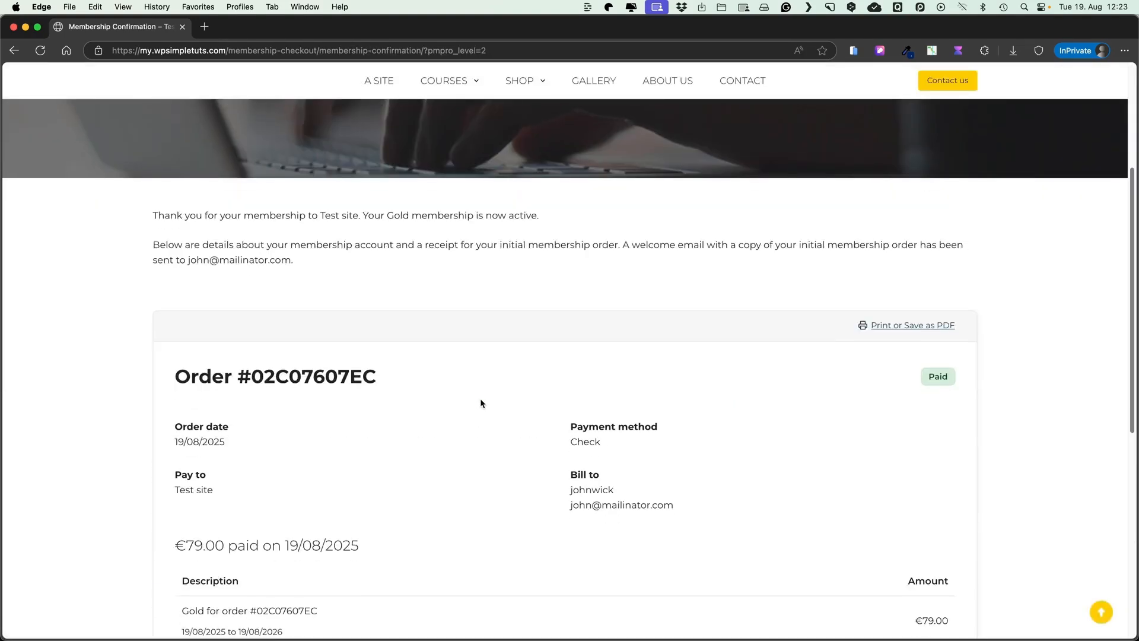
scroll(481, 403, "up", 5)
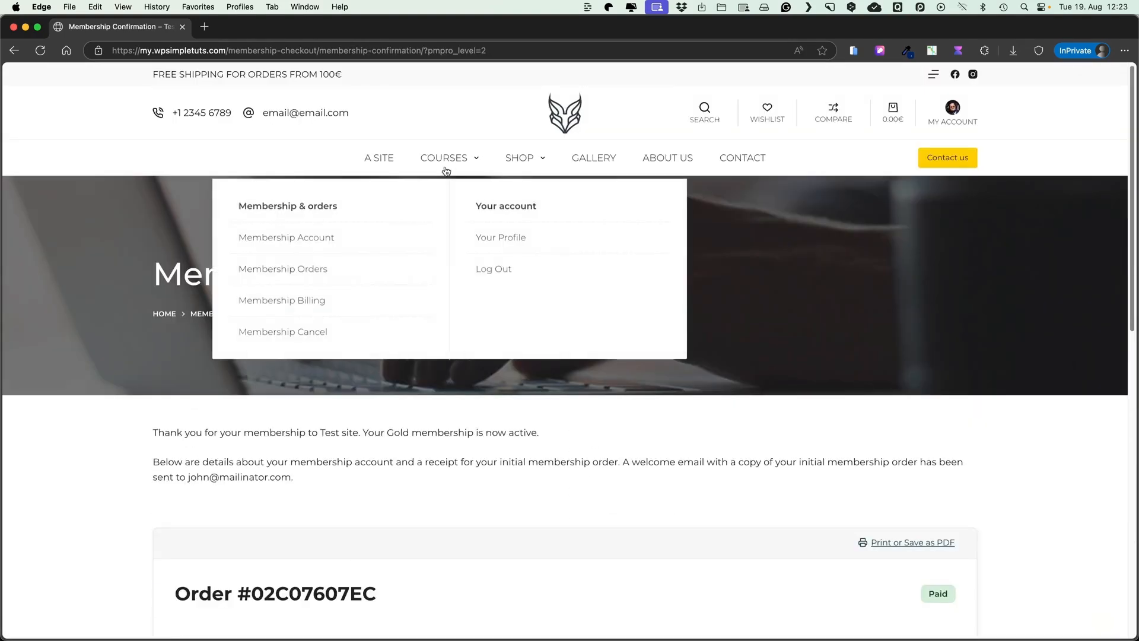
left_click(450, 165)
scroll(103, 410, "down", 5)
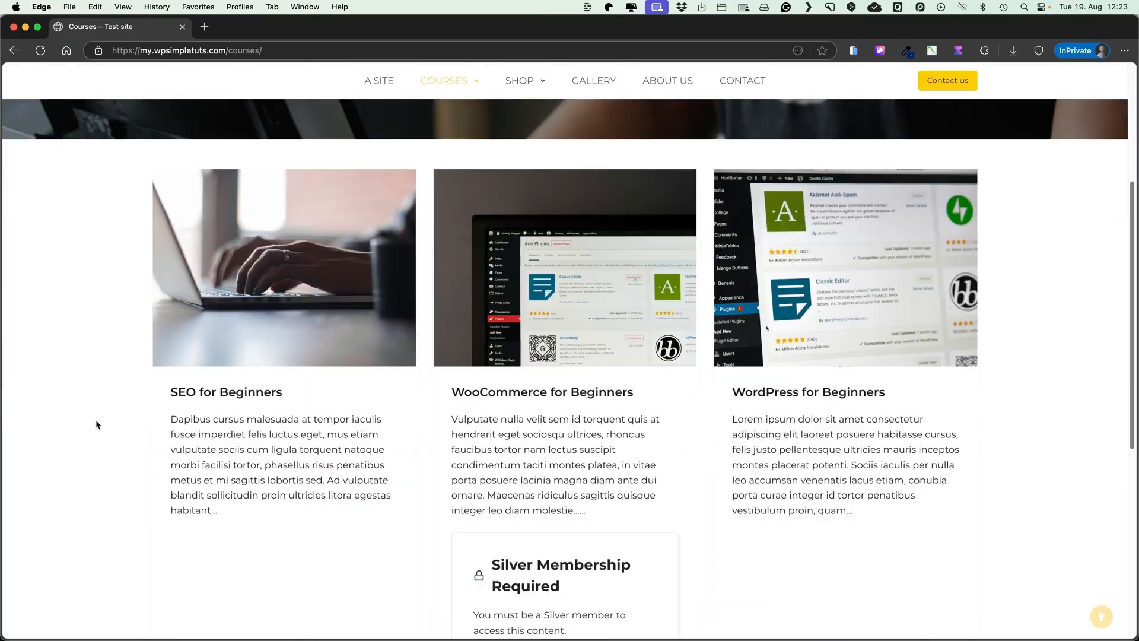
scroll(161, 415, "up", 1)
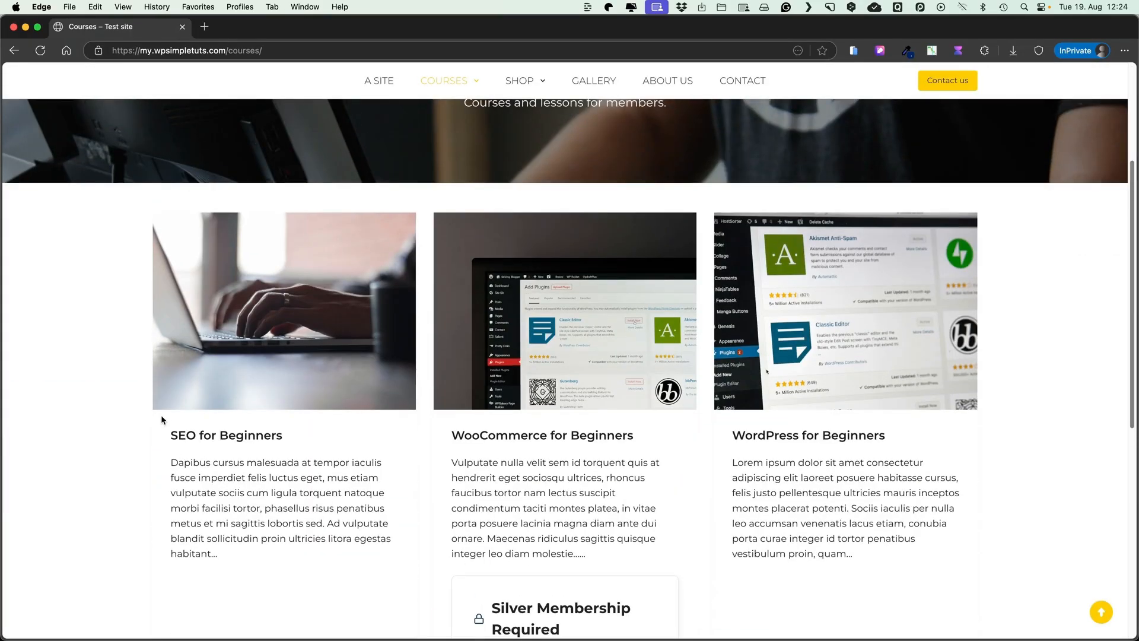
scroll(162, 415, "down", 3)
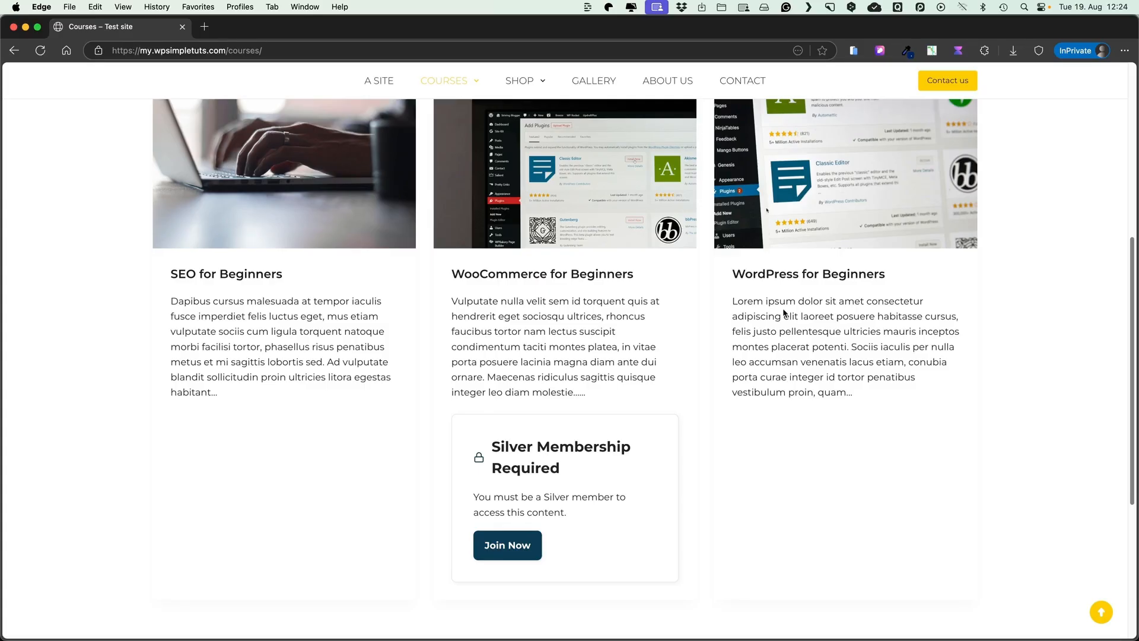
left_click(787, 288)
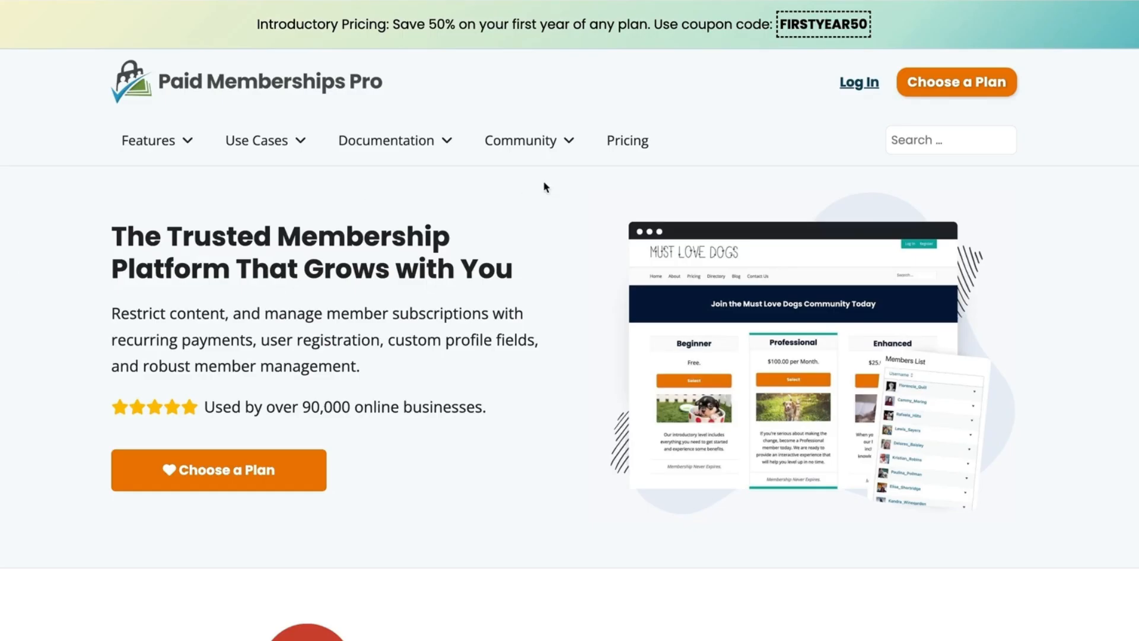
Compare the Plus Hosting ($100/month), Plus ($299/year), Standard ($174/year) and Free plan cards on the Pricing page
left_click(634, 142)
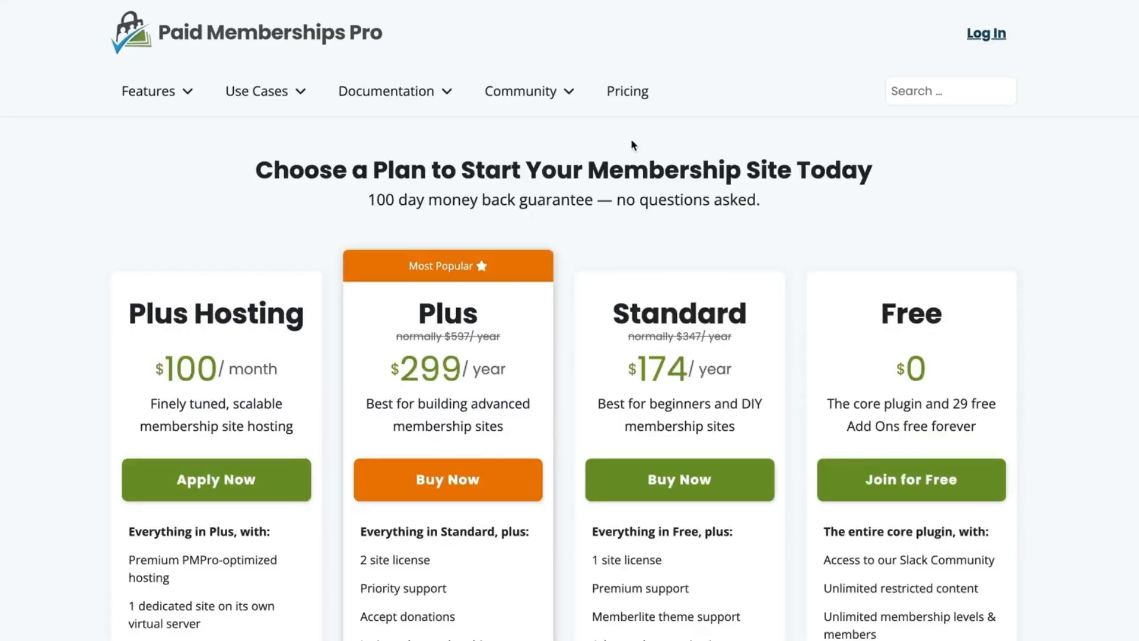
scroll(570, 321, "down", 3)
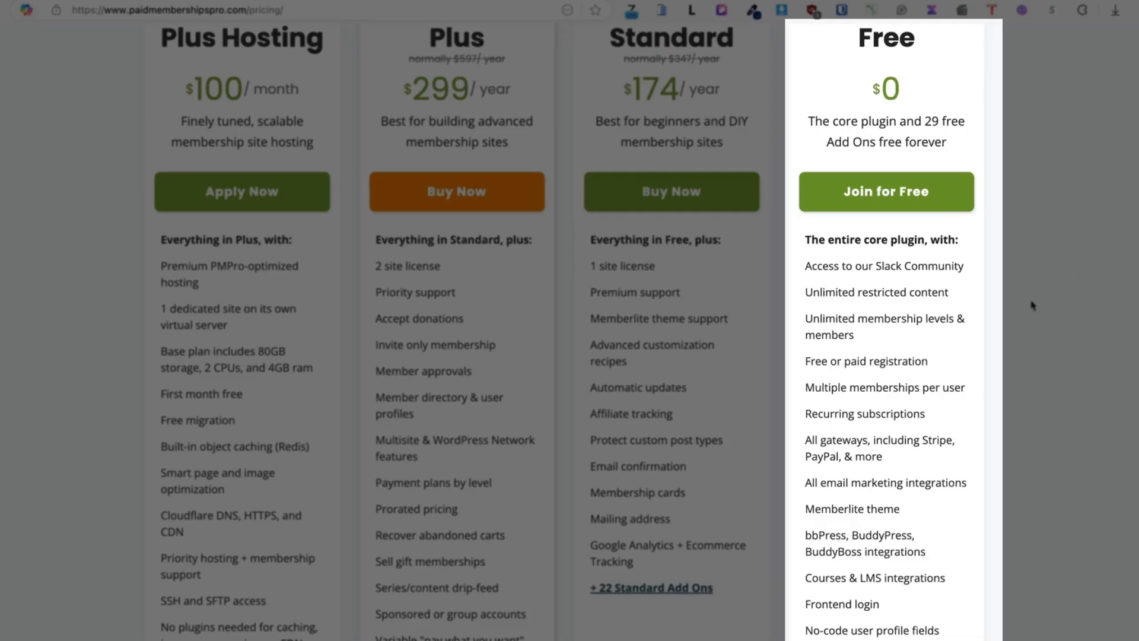
scroll(1006, 344, "down", 1)
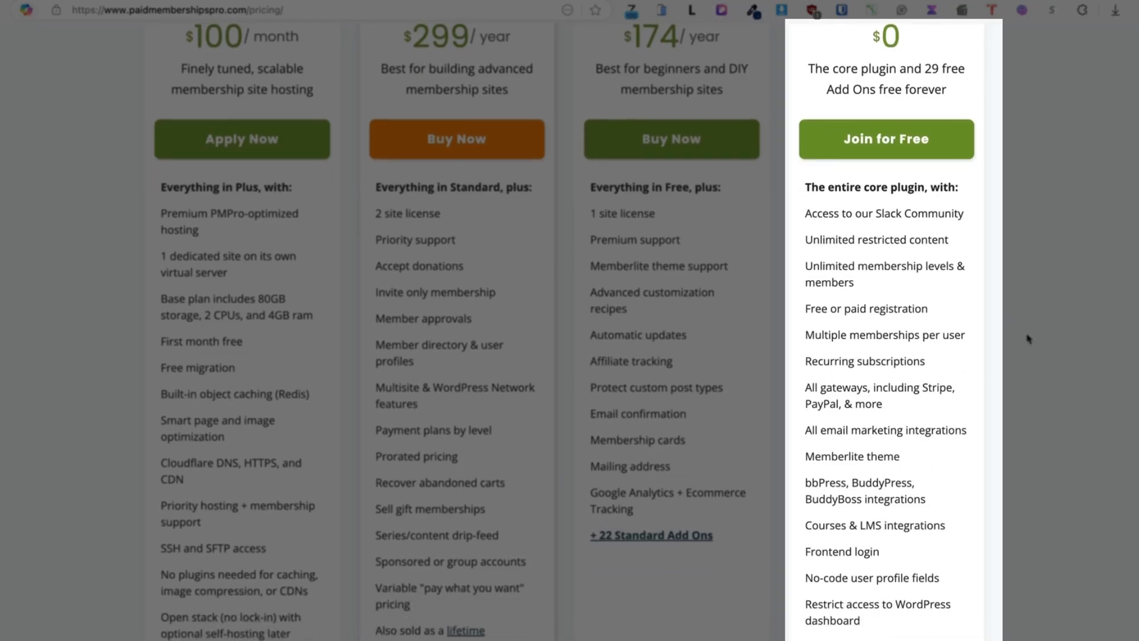
scroll(1029, 339, "down", 1)
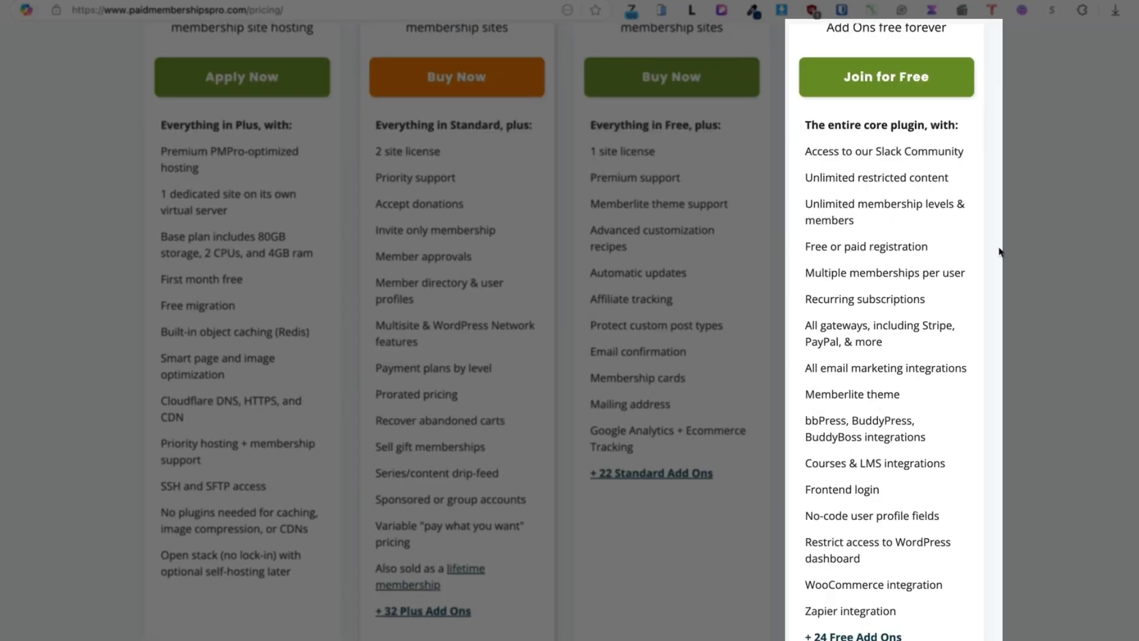
scroll(1029, 290, "down", 1)
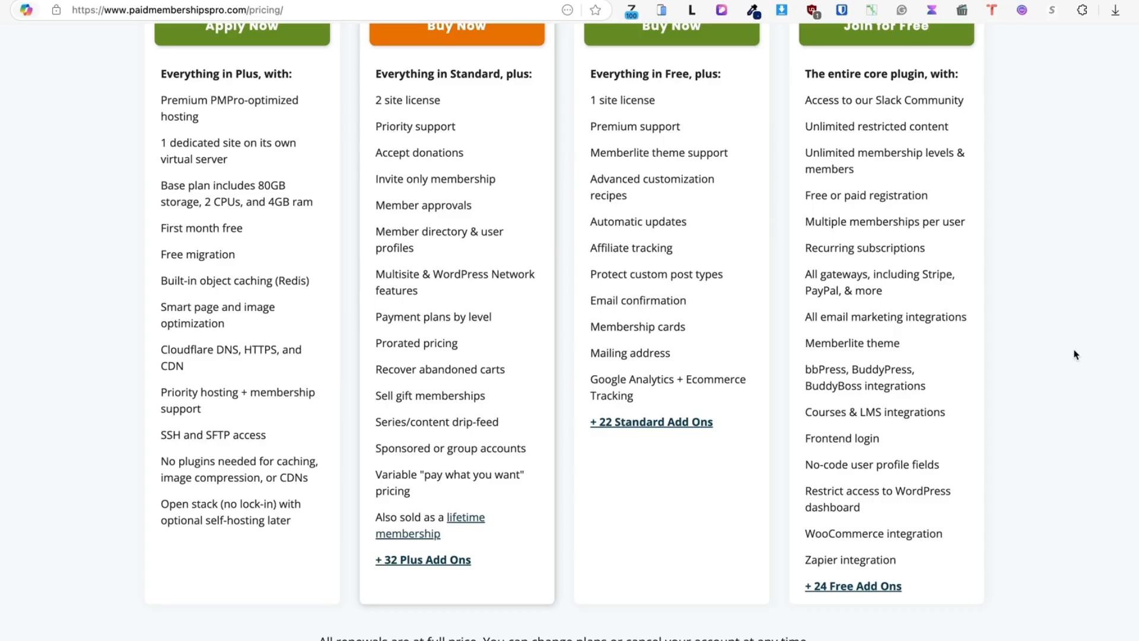
scroll(1075, 355, "up", 4)
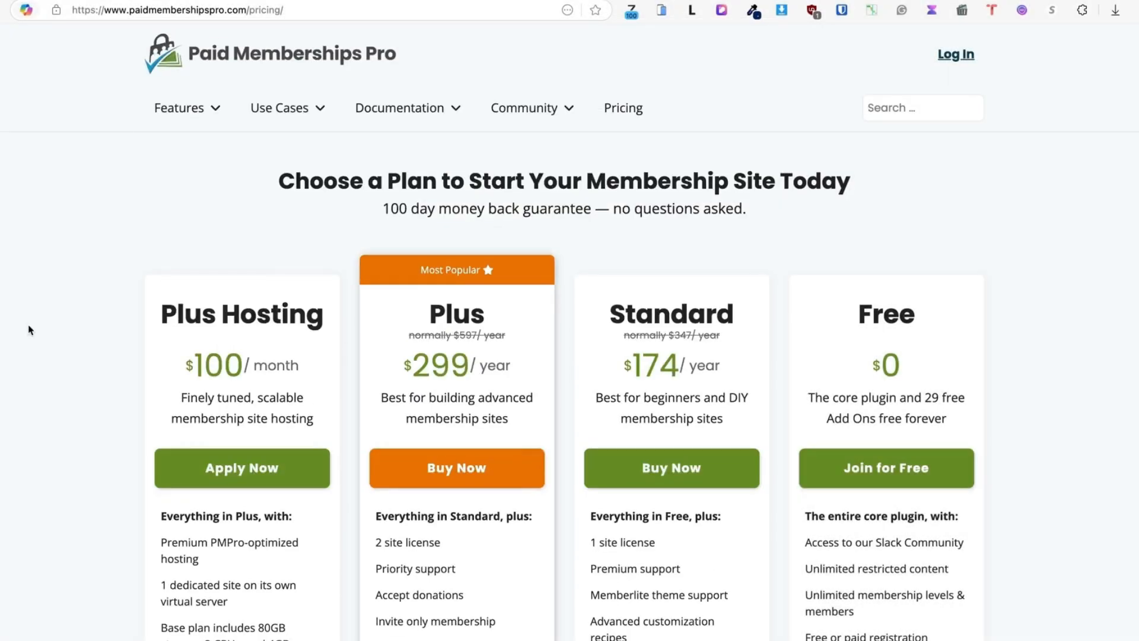
mouse_move(178, 108)
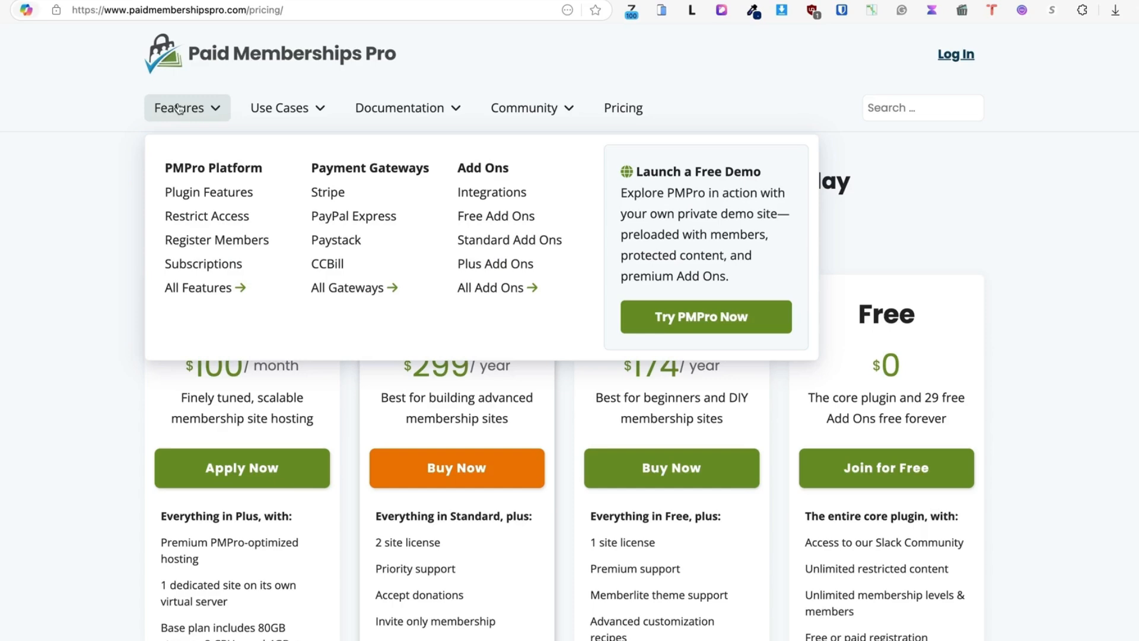
Browse the Plugin Features sections on content restriction, levels and dripping, then return to the top
left_click(172, 193)
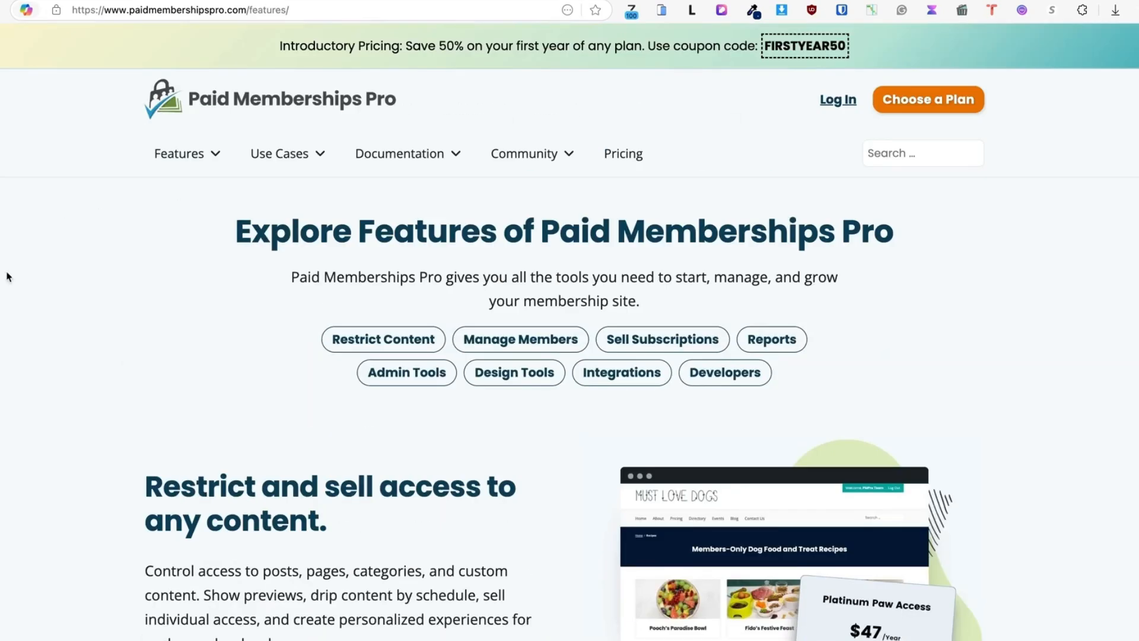
scroll(49, 324, "down", 5)
scroll(50, 324, "up", 1)
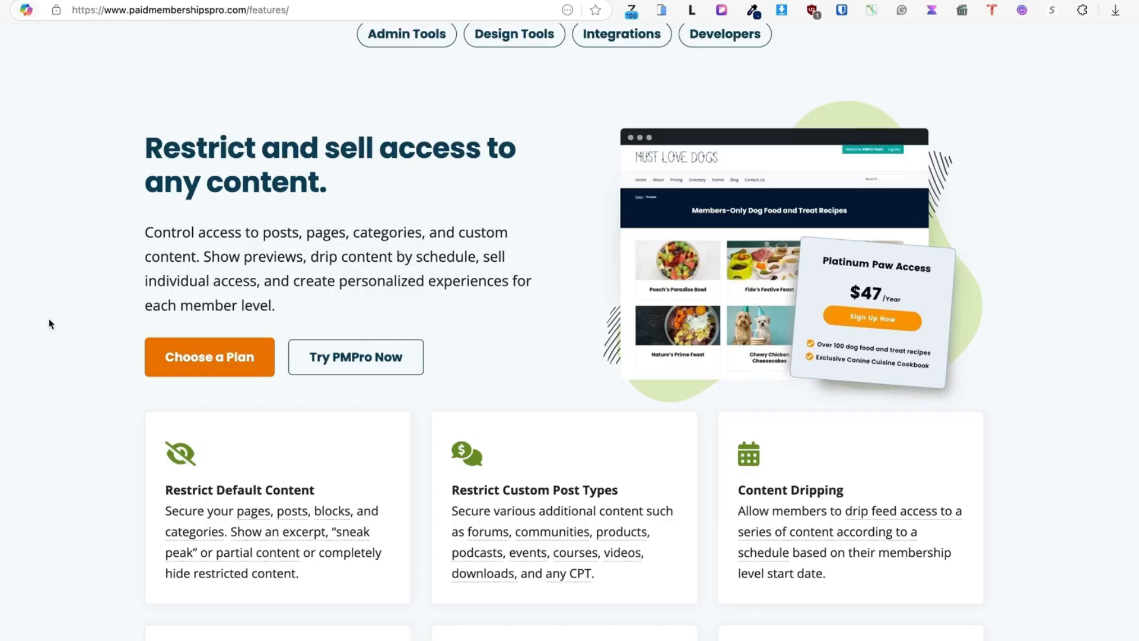
scroll(50, 325, "down", 5)
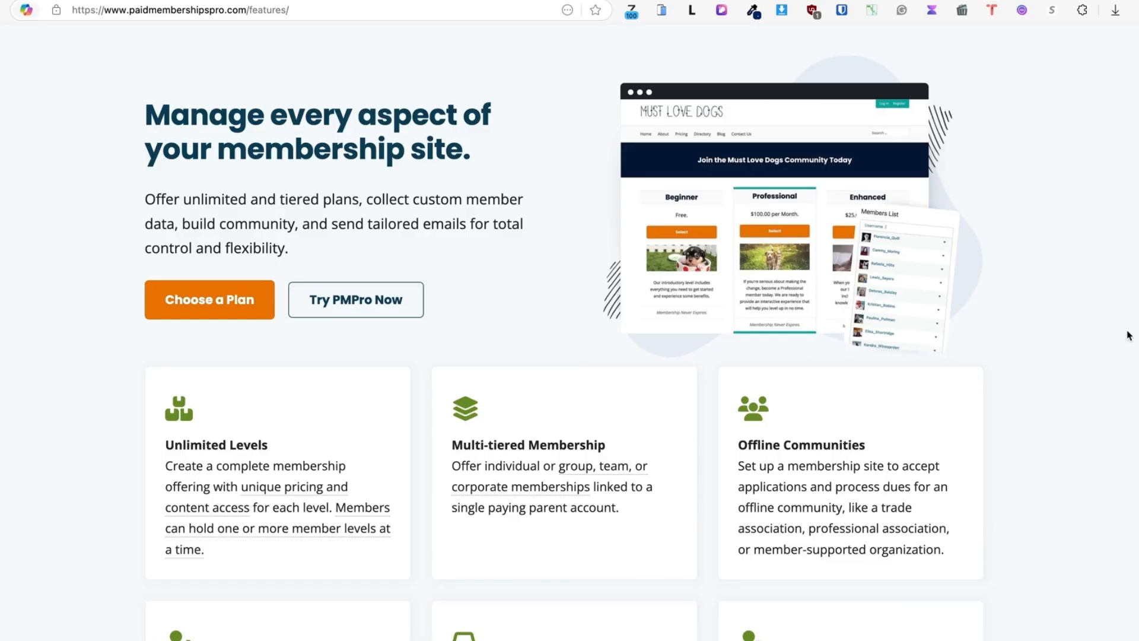
key("Home")
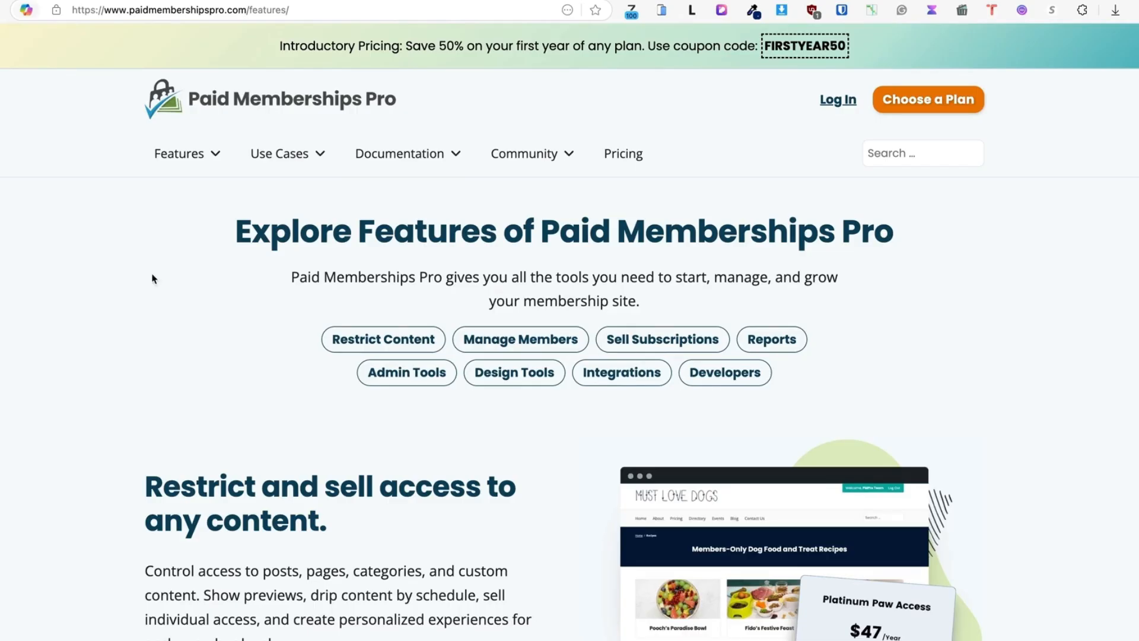
Scroll the Free Add Ons catalogue from Akismet through Zapier Webhook Automations
mouse_move(178, 154)
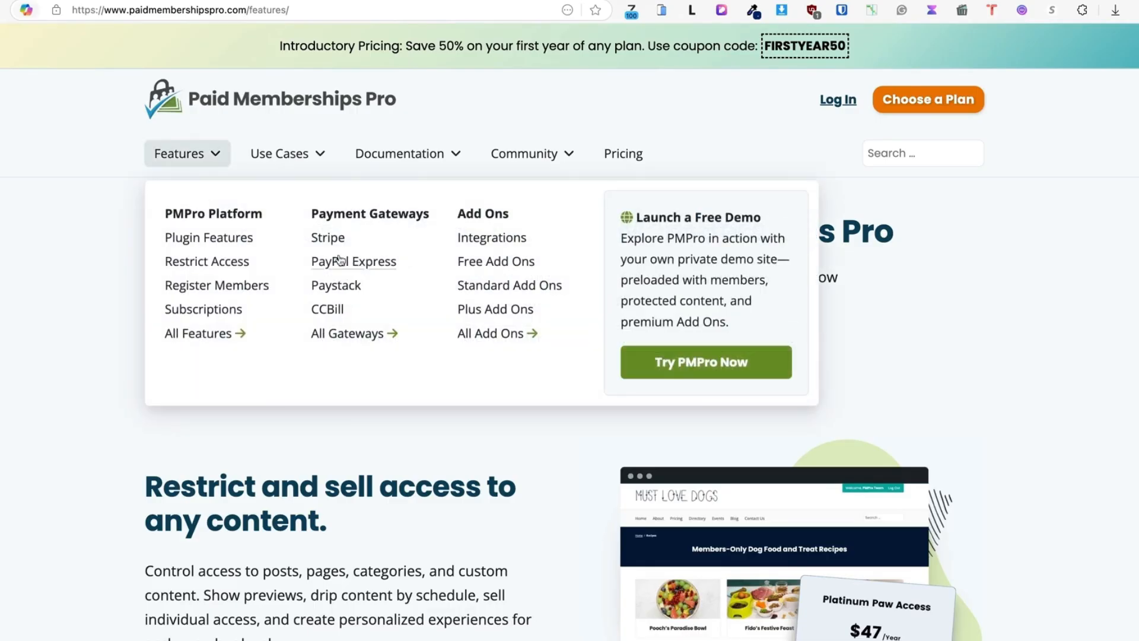
left_click(485, 261)
scroll(95, 311, "down", 5)
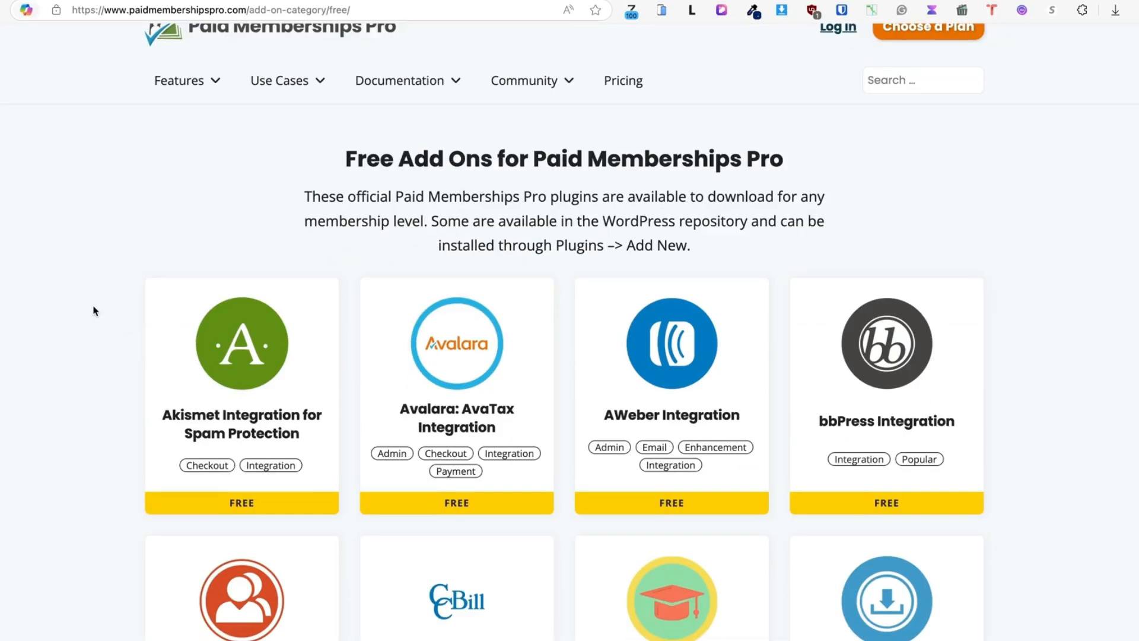
scroll(95, 311, "down", 2)
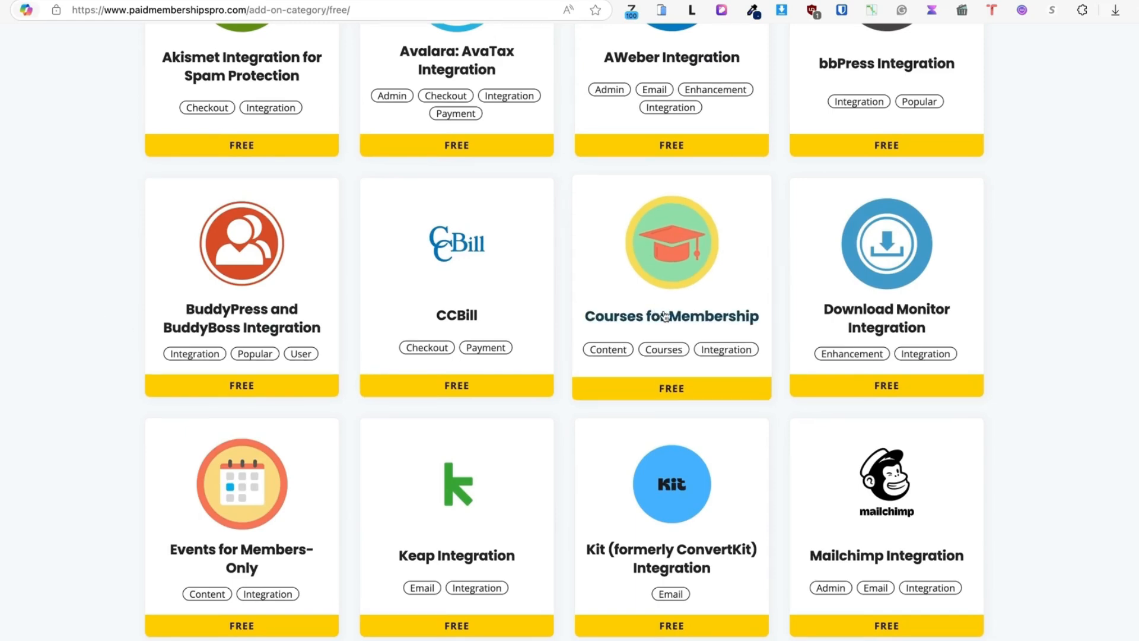
scroll(81, 272, "down", 2)
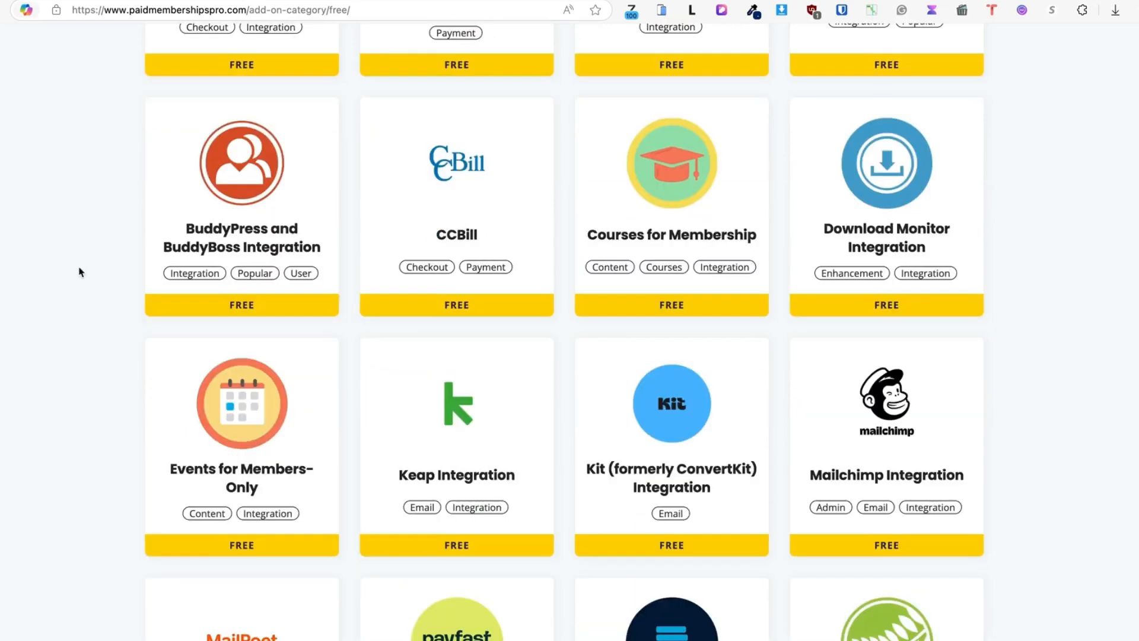
scroll(69, 276, "down", 3)
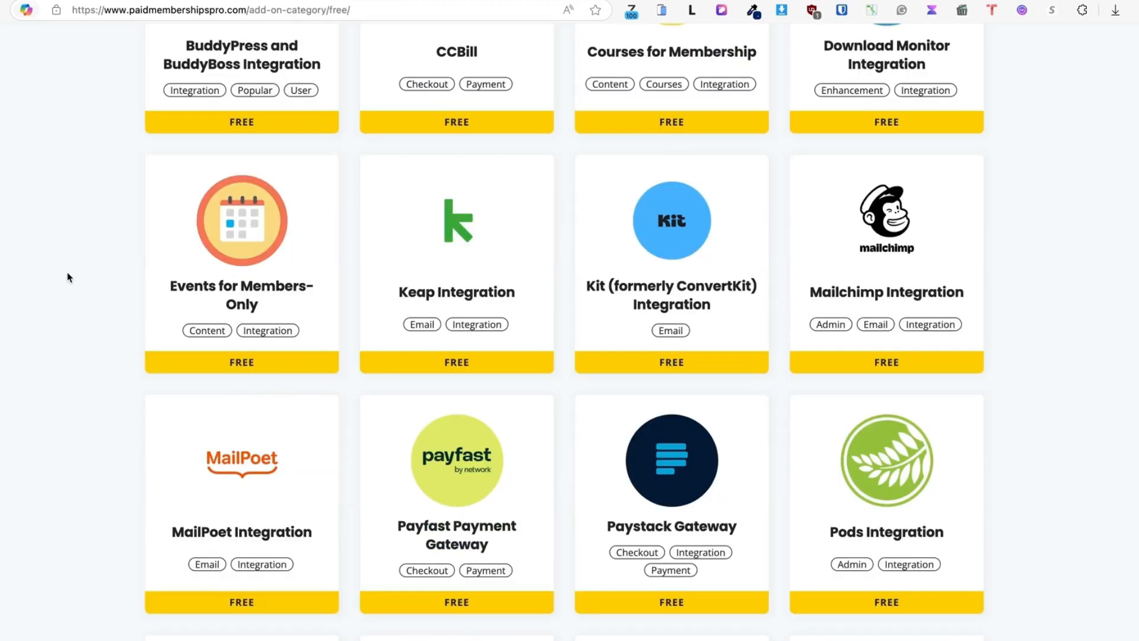
scroll(77, 261, "down", 3)
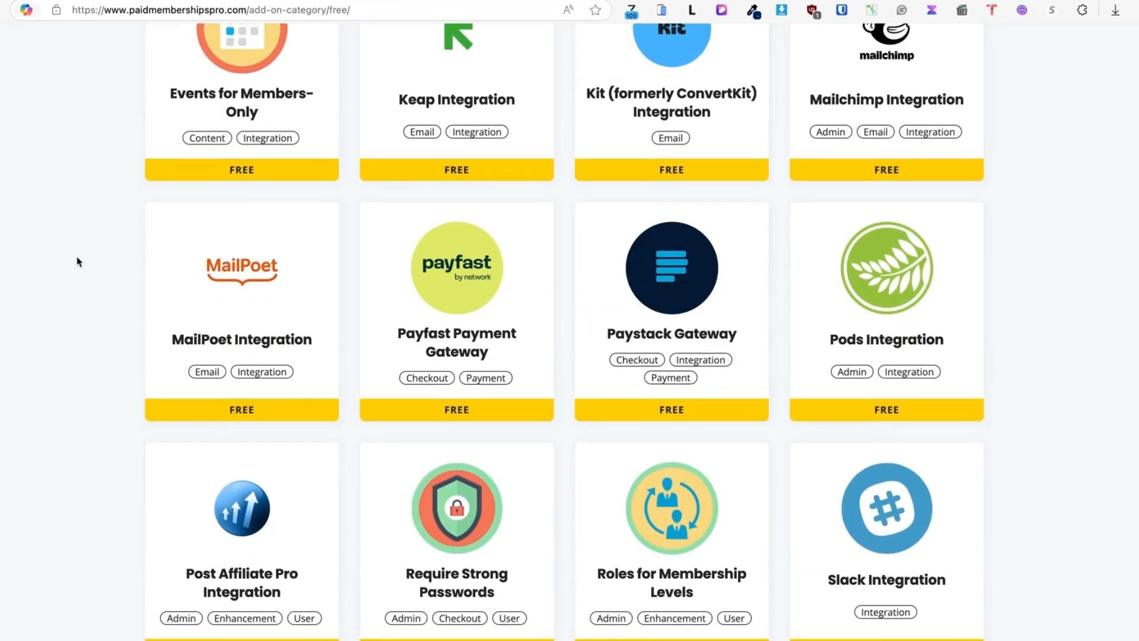
scroll(78, 261, "down", 1)
scroll(77, 261, "down", 5)
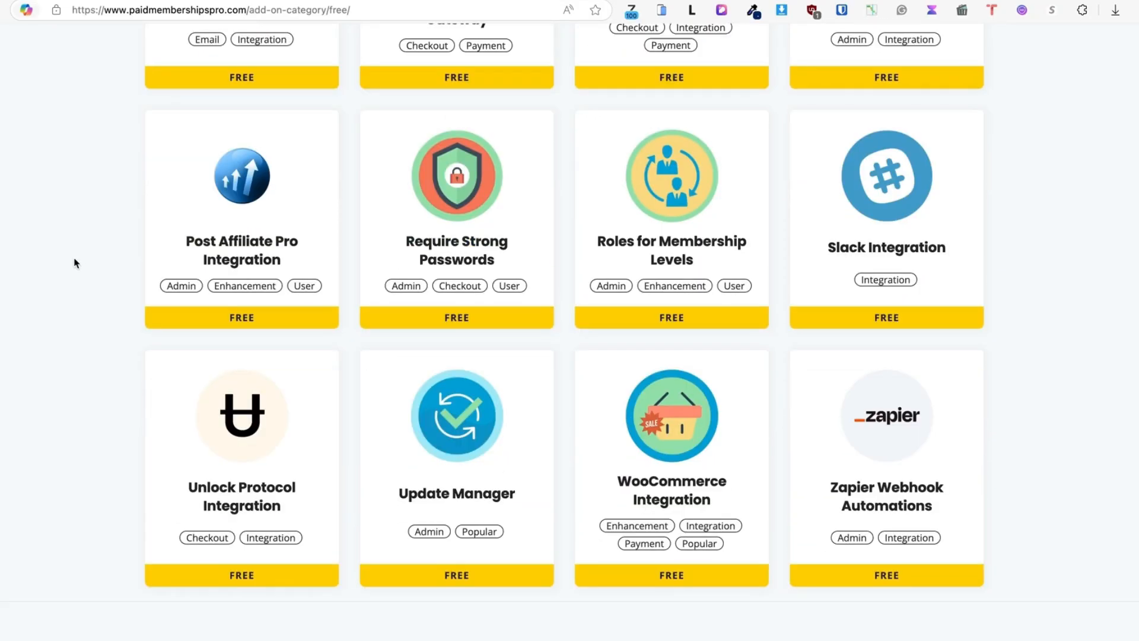
scroll(87, 273, "up", 18)
scroll(86, 273, "up", 3)
mouse_move(188, 154)
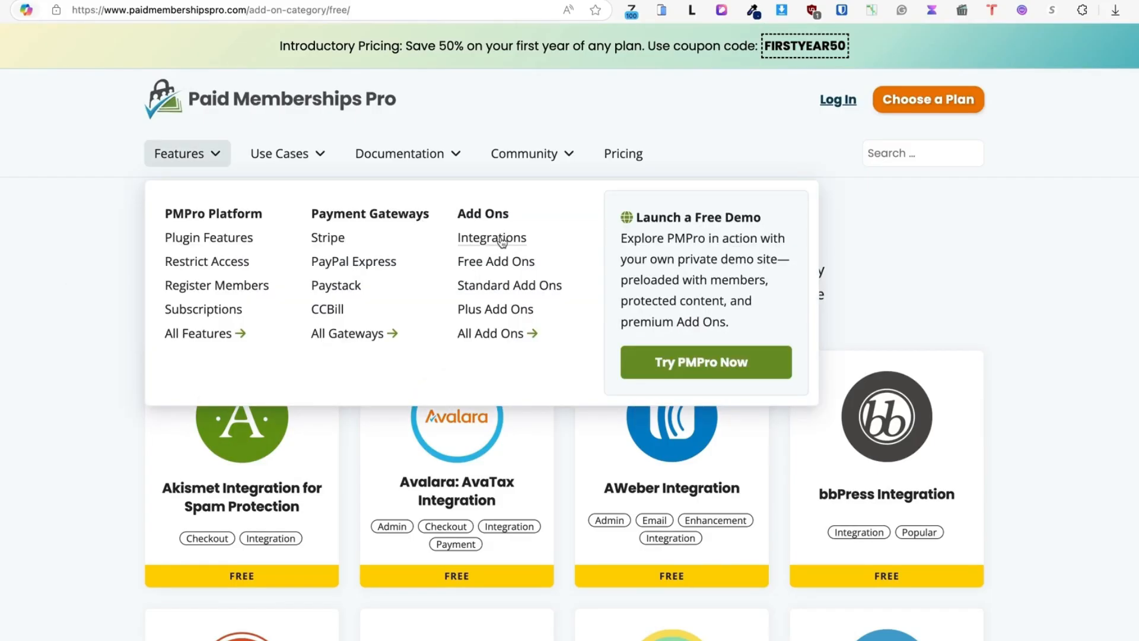
left_click(502, 238)
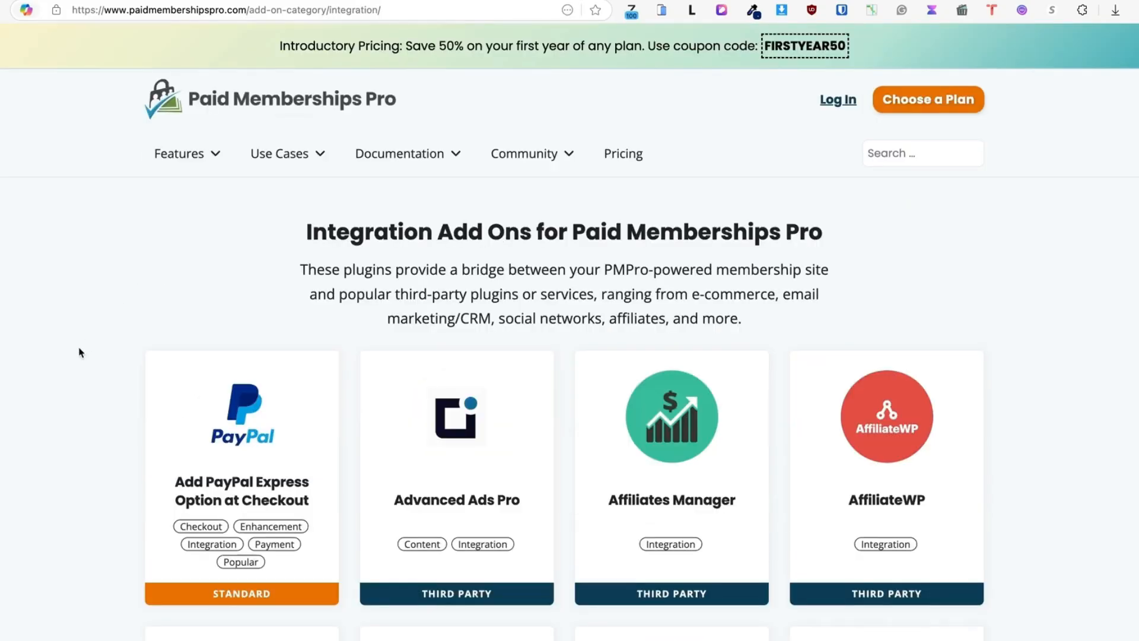
scroll(79, 351, "down", 2)
scroll(79, 352, "down", 2)
scroll(79, 352, "down", 11)
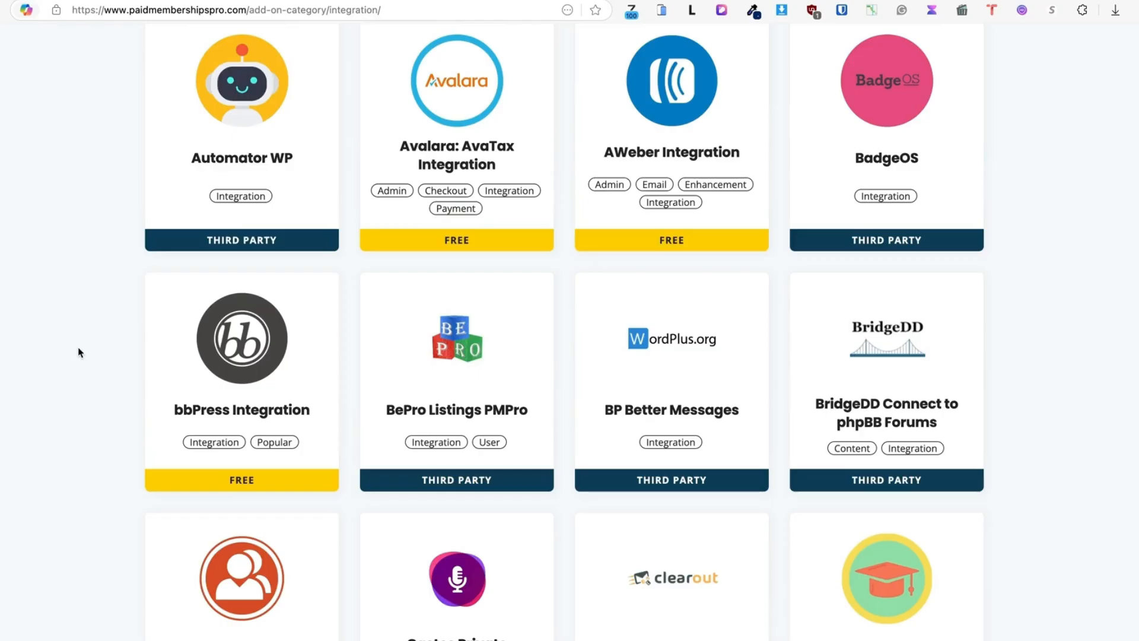
scroll(78, 352, "down", 7)
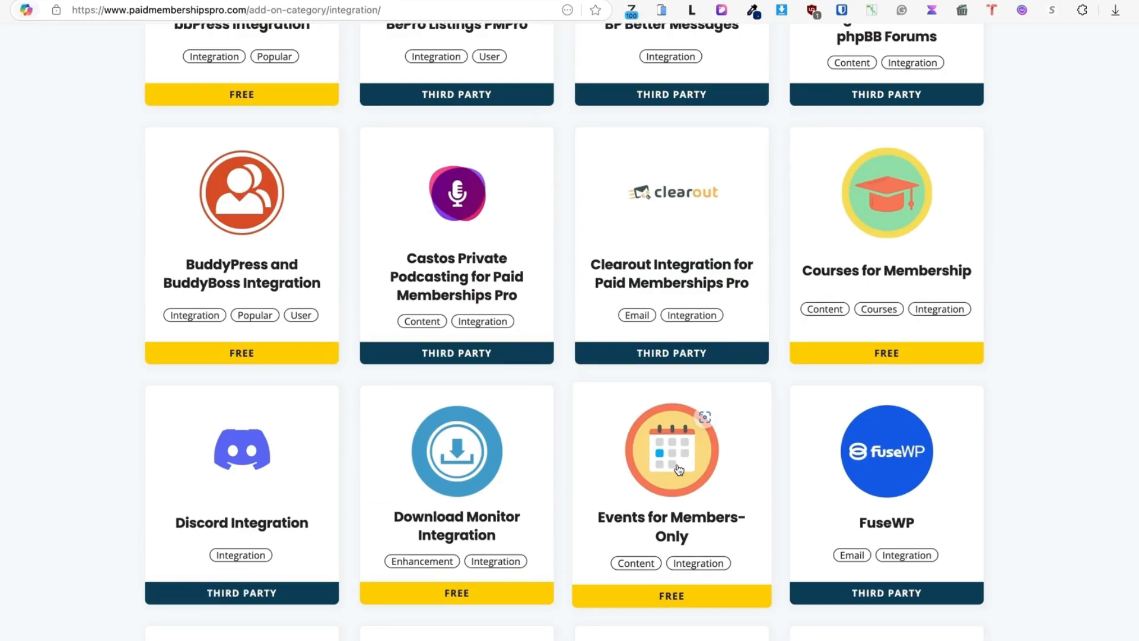
scroll(1084, 407, "down", 5)
scroll(1083, 407, "down", 12)
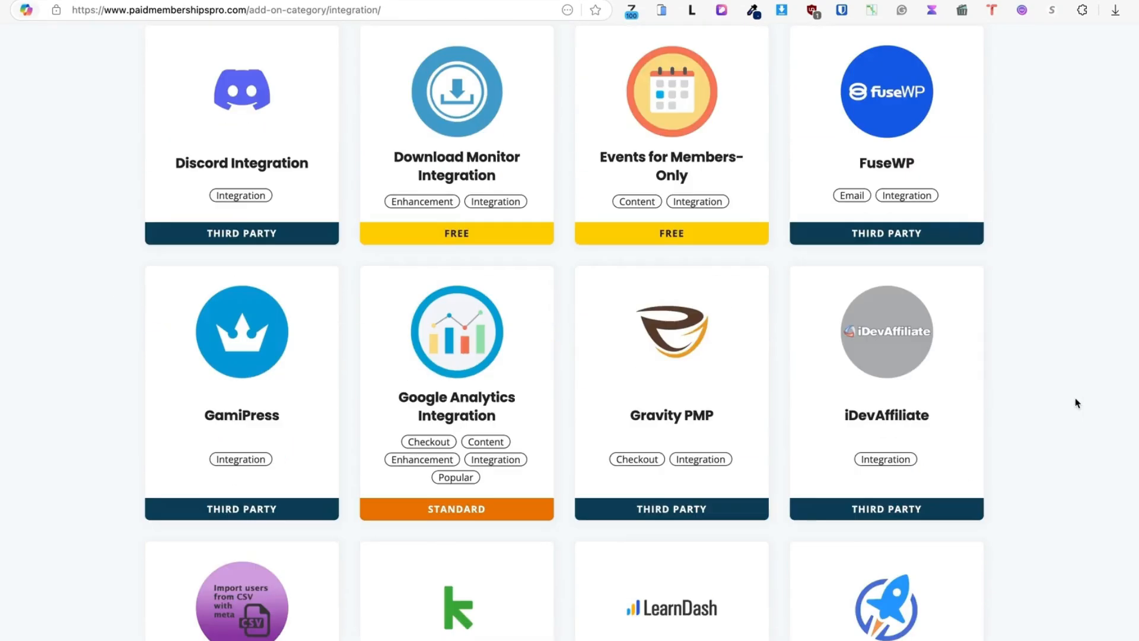
scroll(1073, 403, "down", 20)
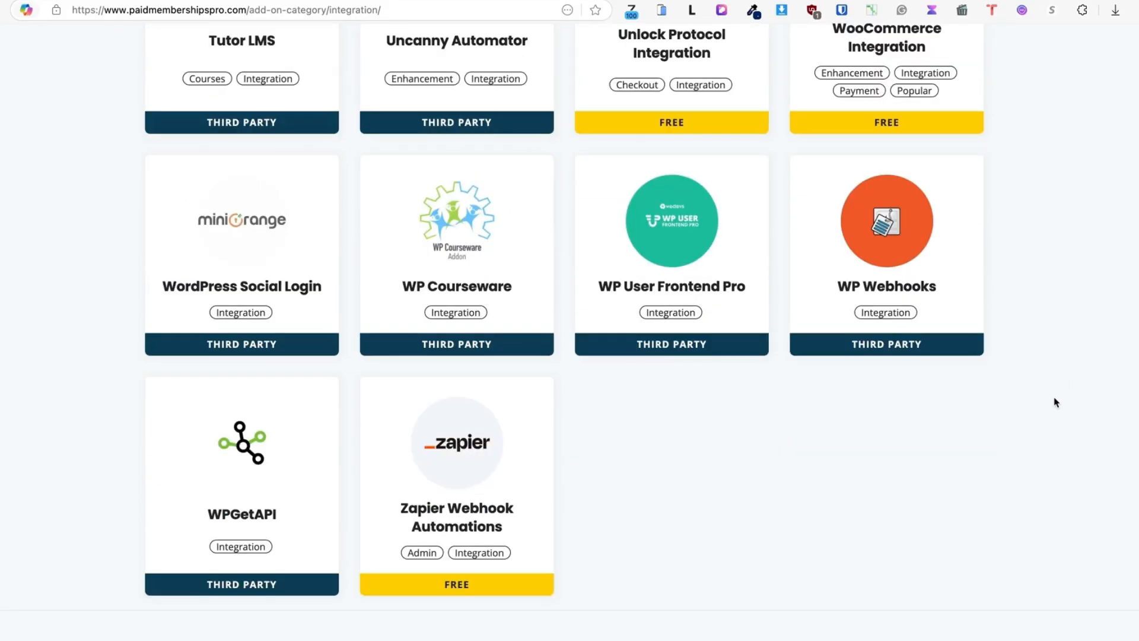
key("Home")
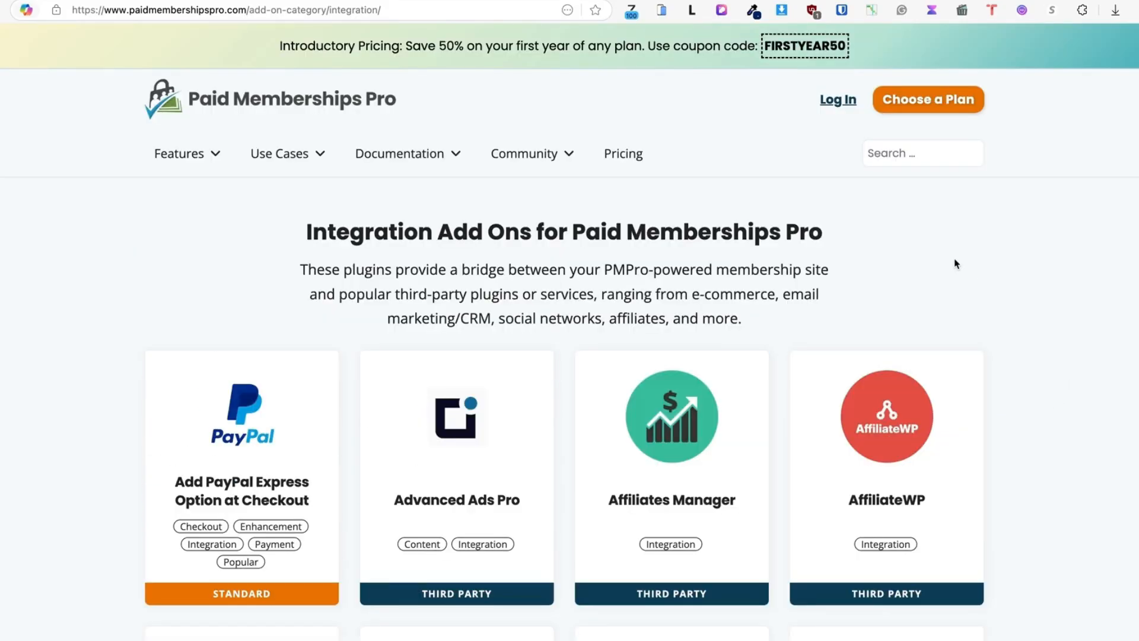
scroll(828, 224, "down", 1)
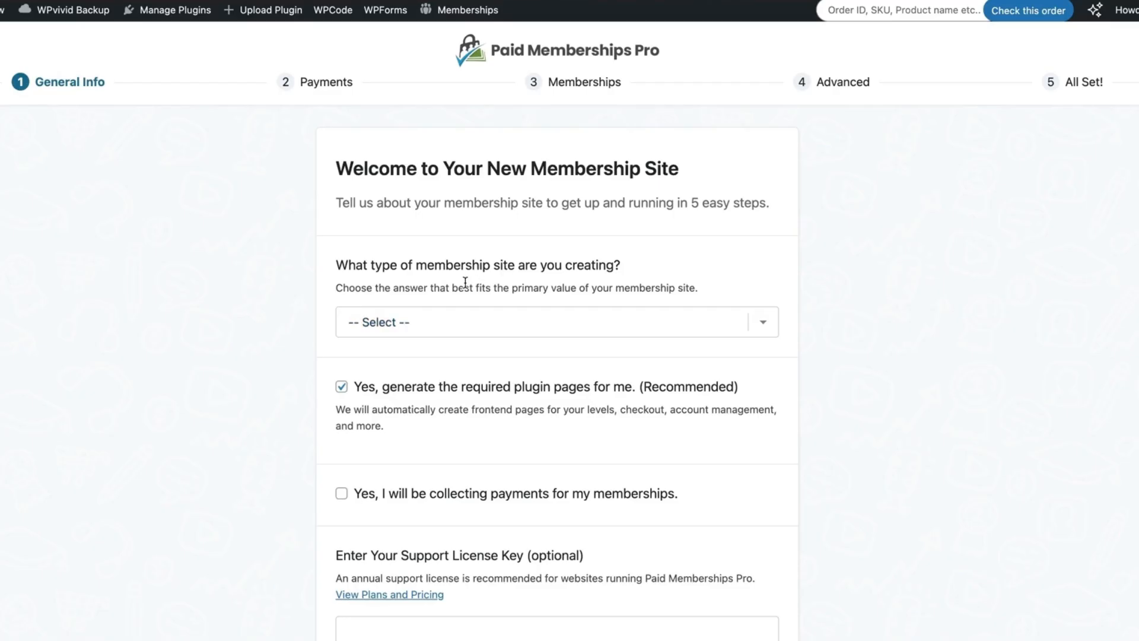
Choose Courses as the membership site type and tick that payments will be collected
left_click(486, 325)
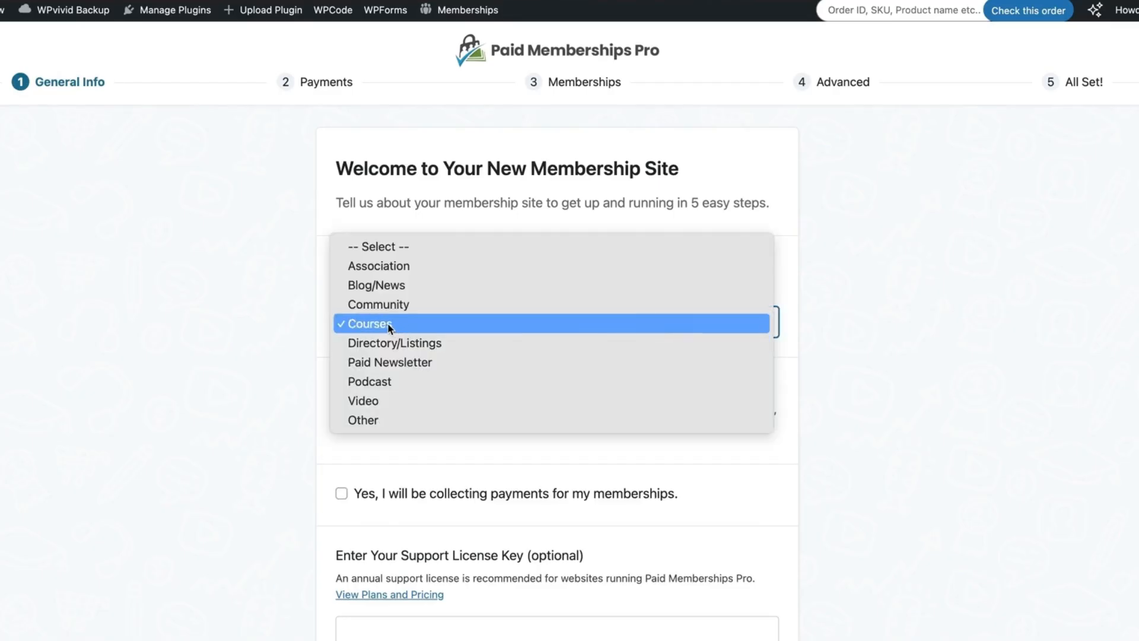
left_click(389, 328)
scroll(287, 338, "down", 3)
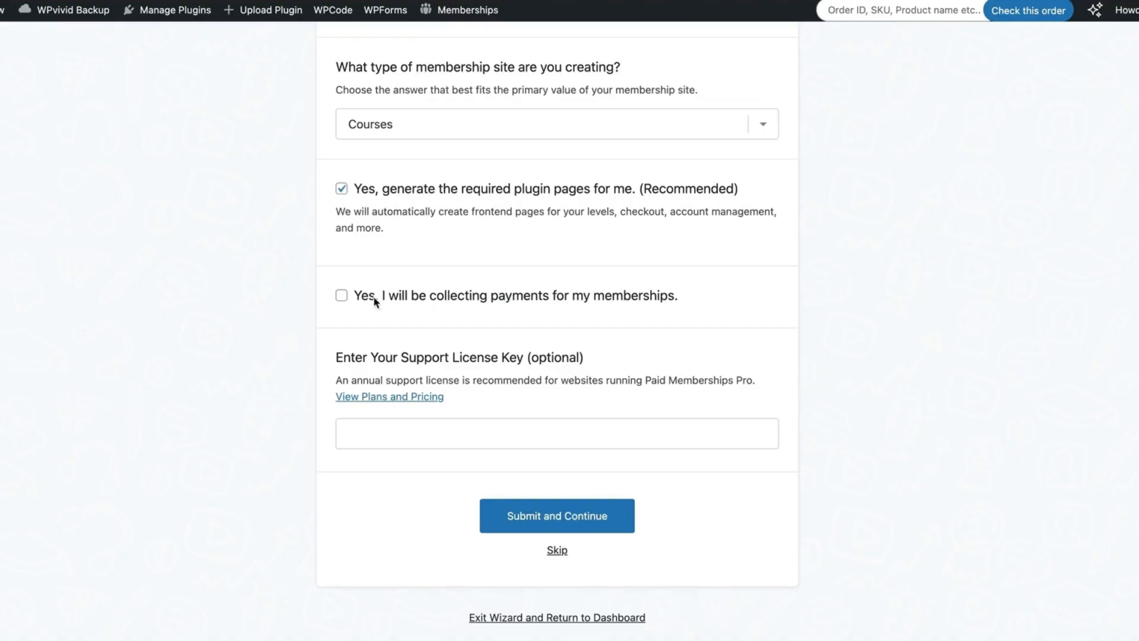
left_click(342, 296)
Set the currency to Euros and choose Other/Setup Later for the payment gateway
left_click(549, 521)
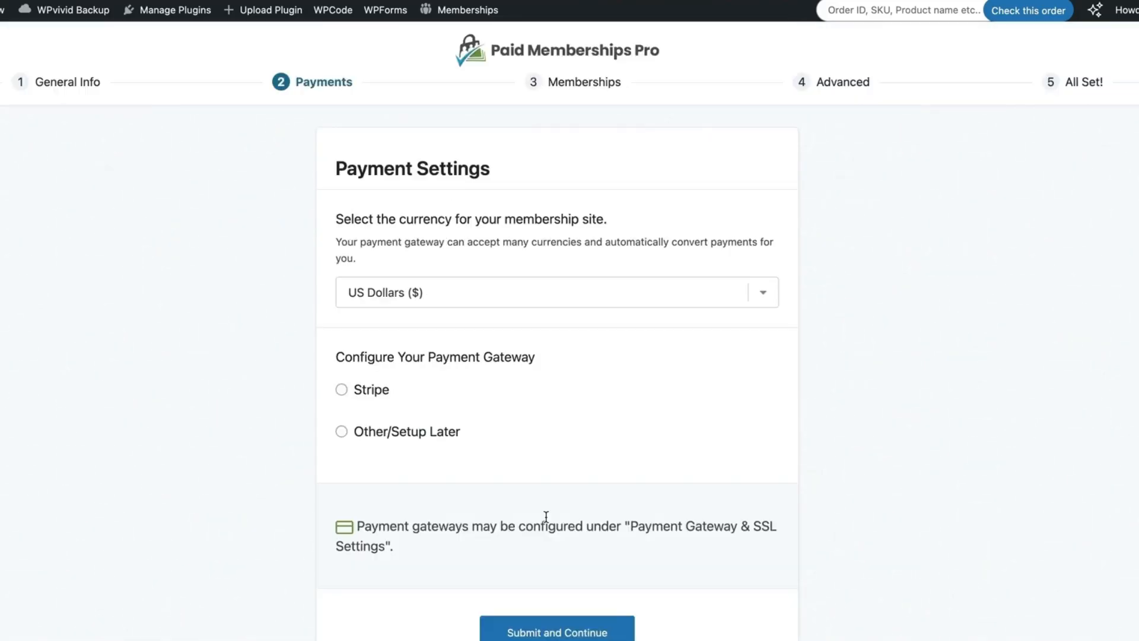
left_click(457, 291)
left_click(439, 313)
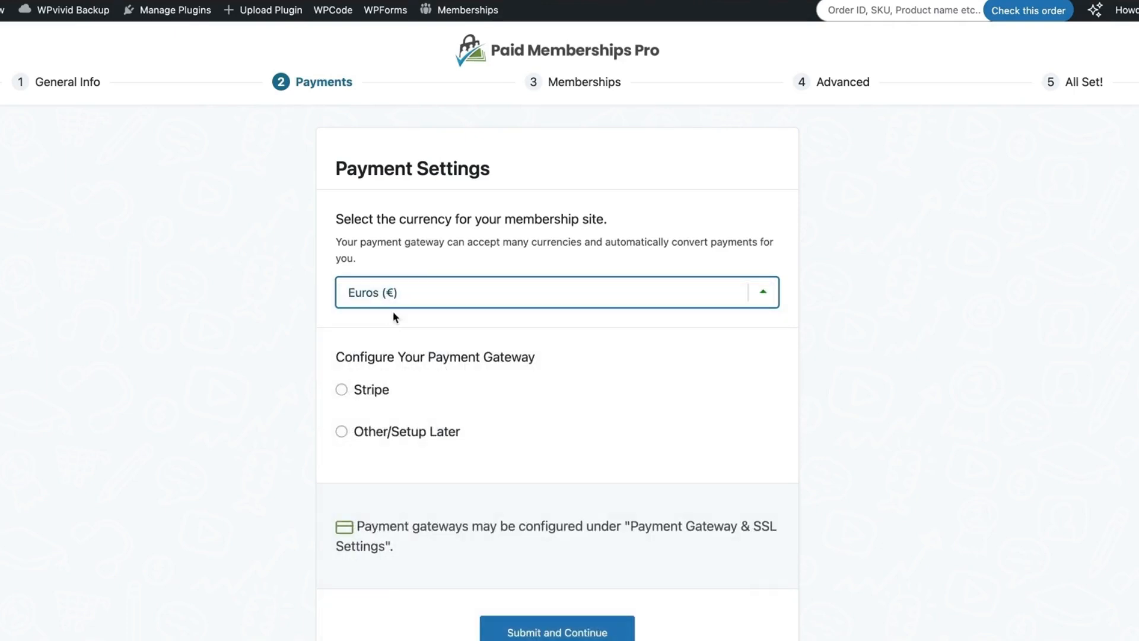
scroll(206, 312, "down", 2)
left_click(410, 350)
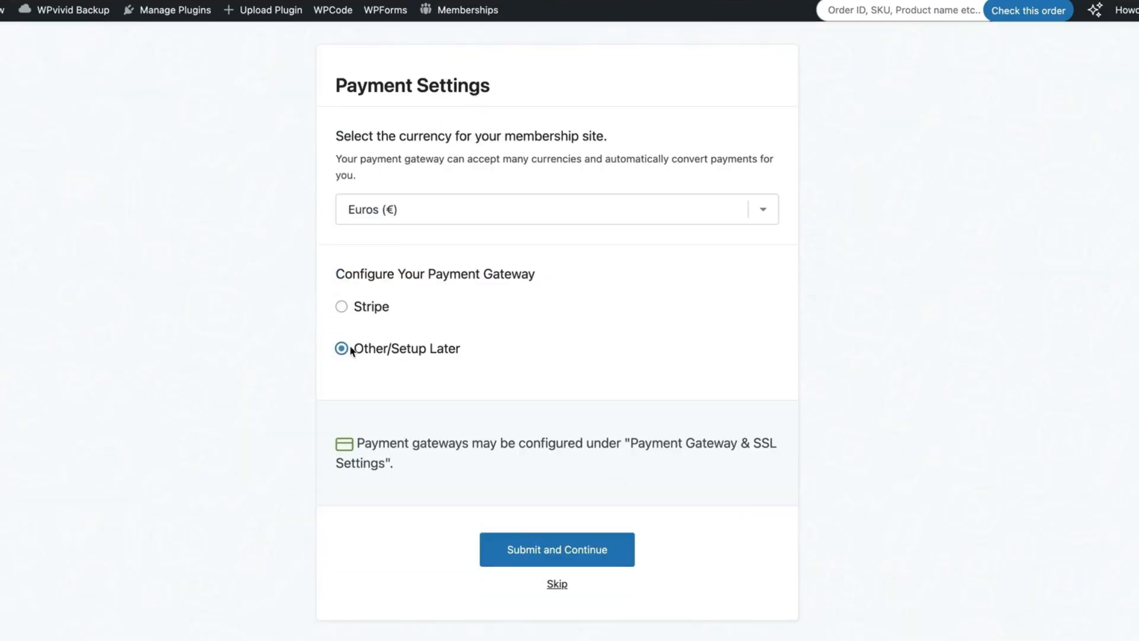
left_click(552, 555)
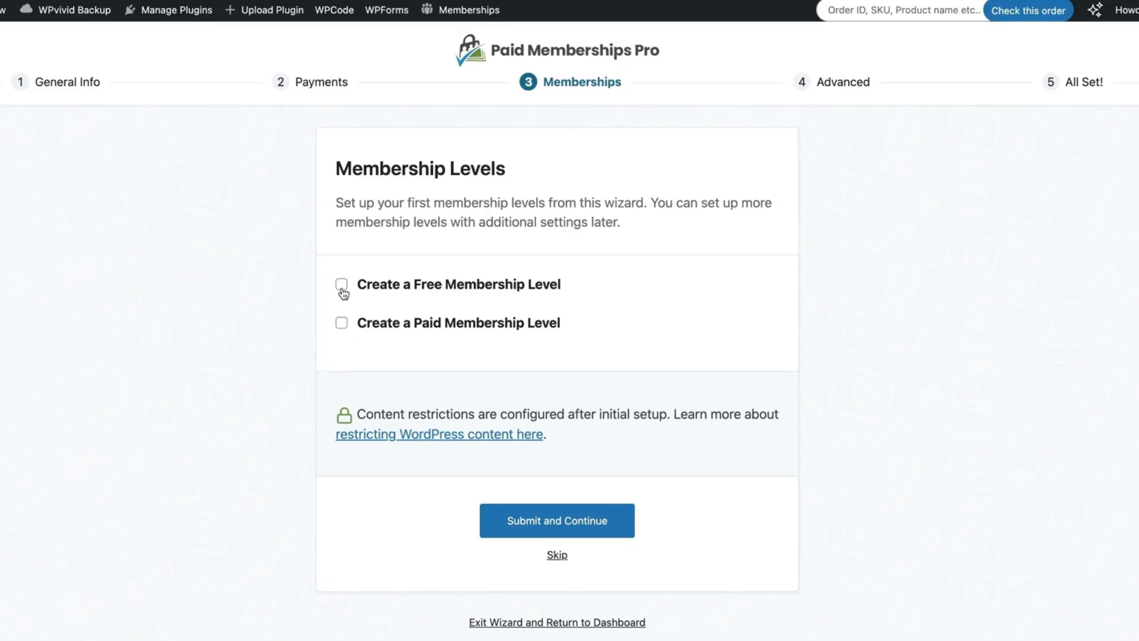
Create a paid Silver membership level at 59 per Year
left_click(341, 323)
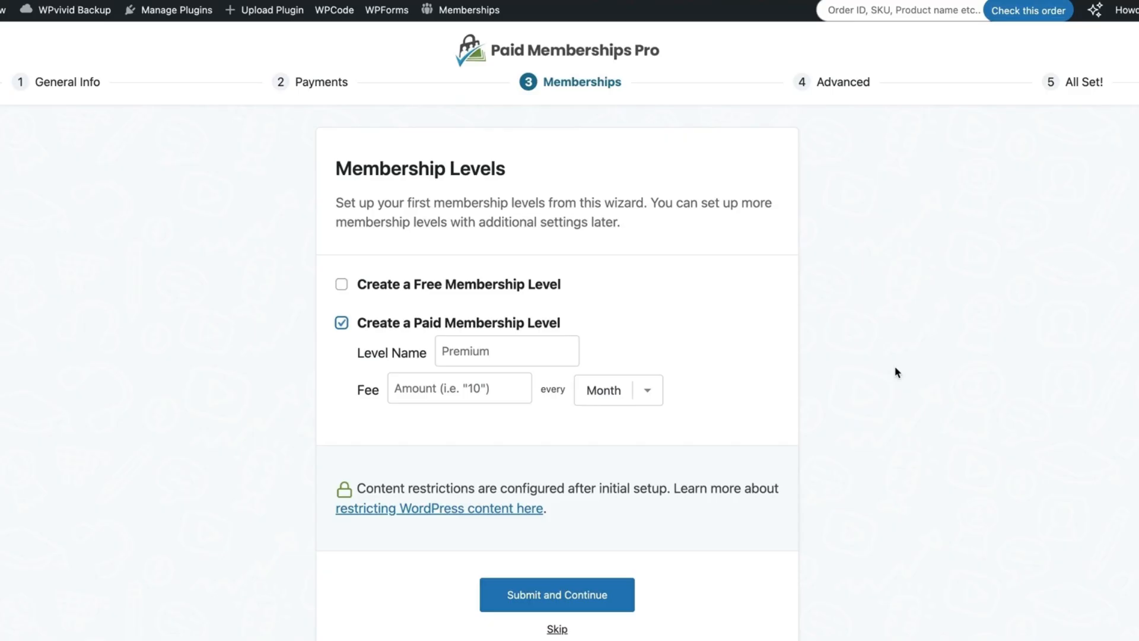
left_click(496, 355)
type("Silver")
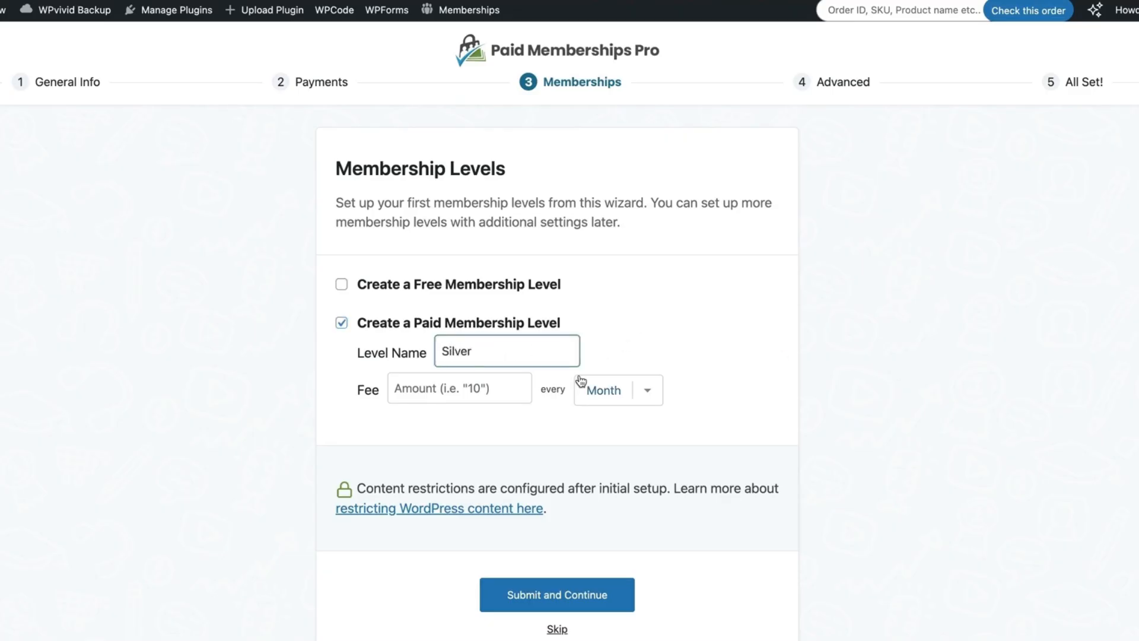
left_click(460, 389)
type("59")
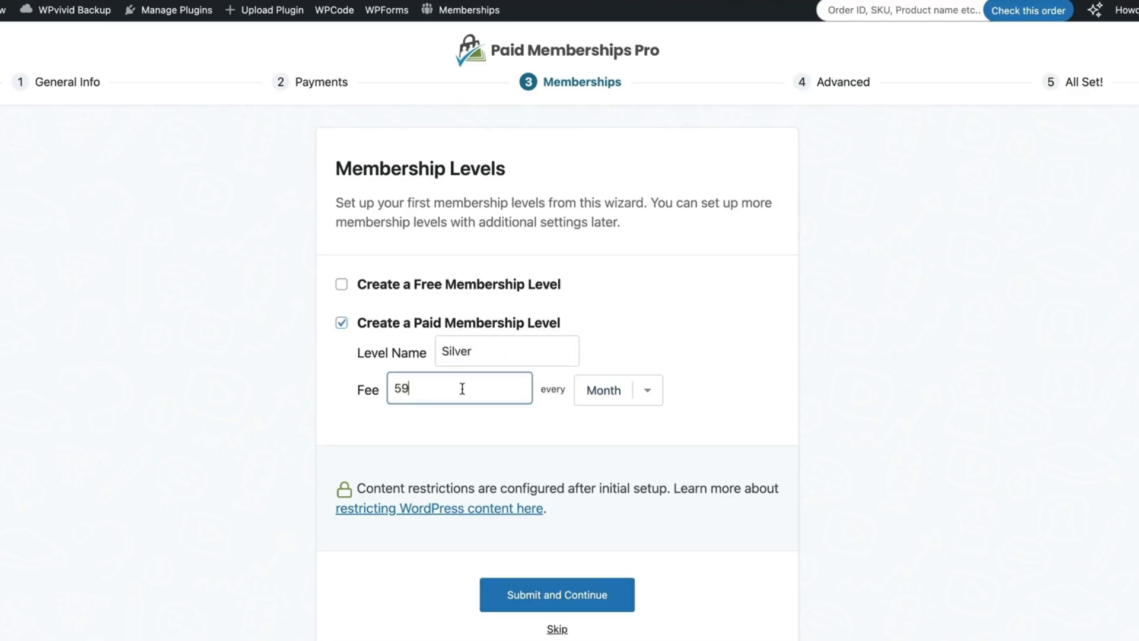
left_click(641, 403)
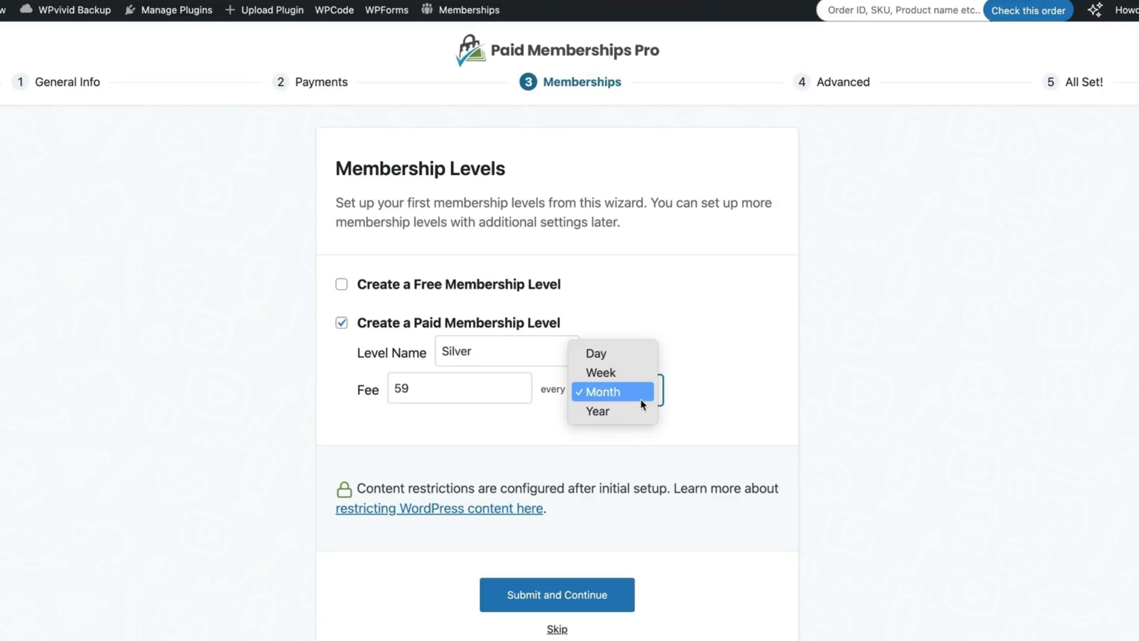
left_click(607, 409)
left_click(539, 597)
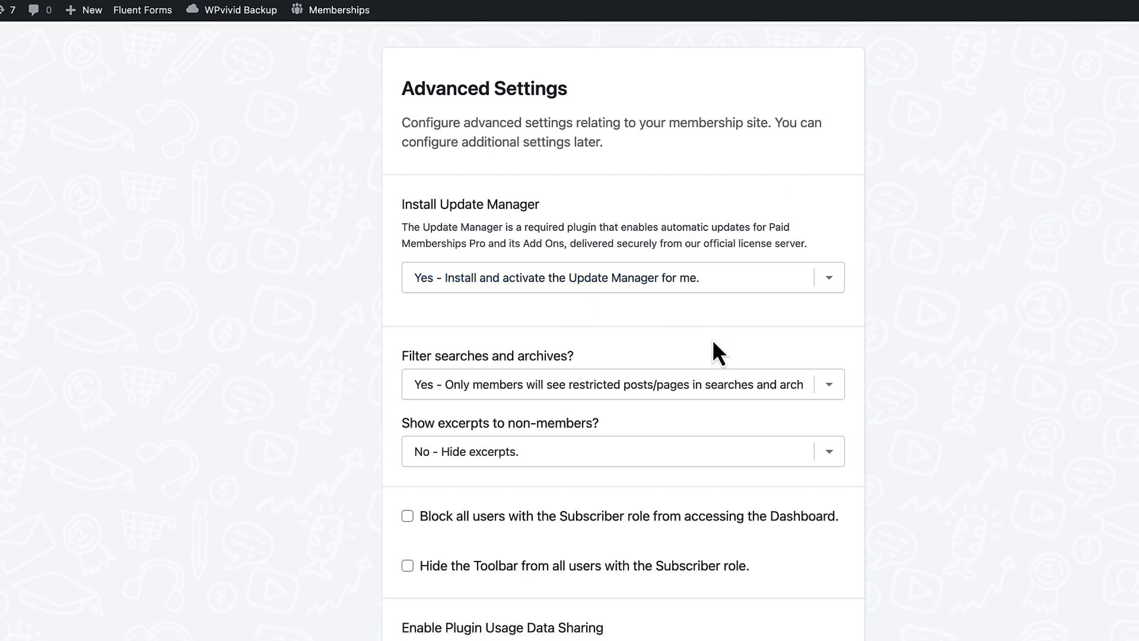
Set Filter searches to No and Show excerpts to Yes for non-members
scroll(712, 339, "down", 5)
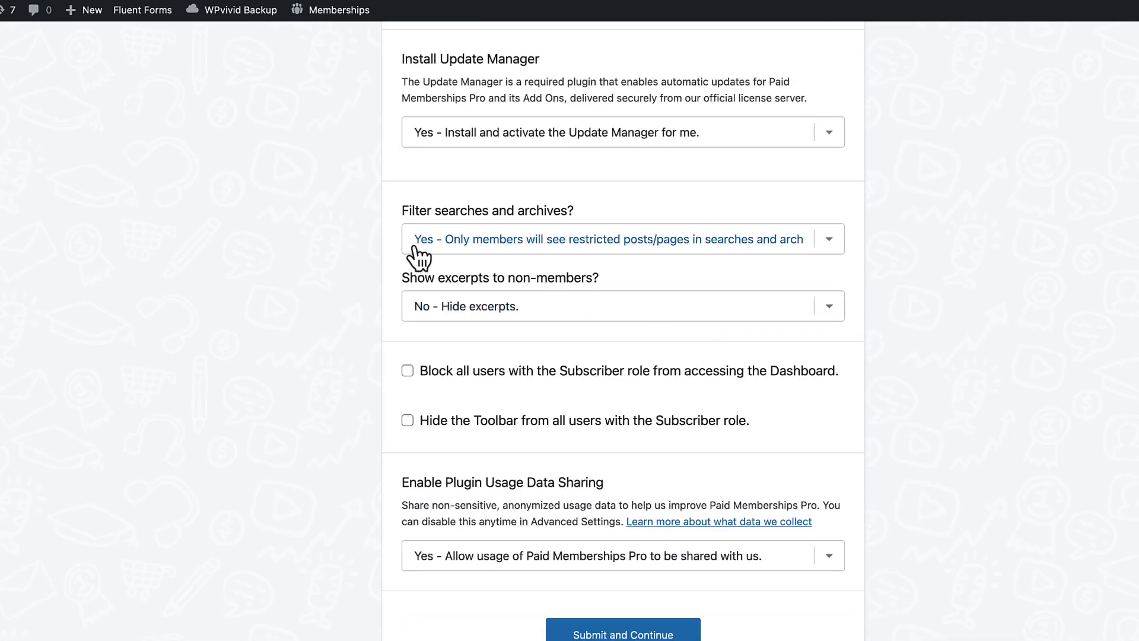
left_click(536, 244)
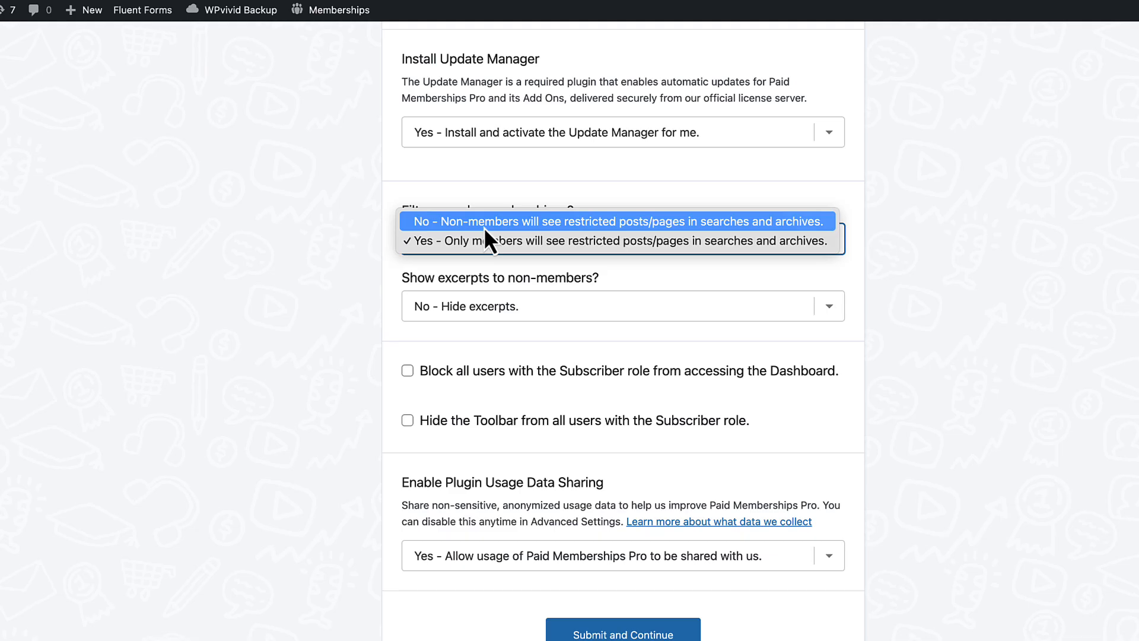
left_click(560, 225)
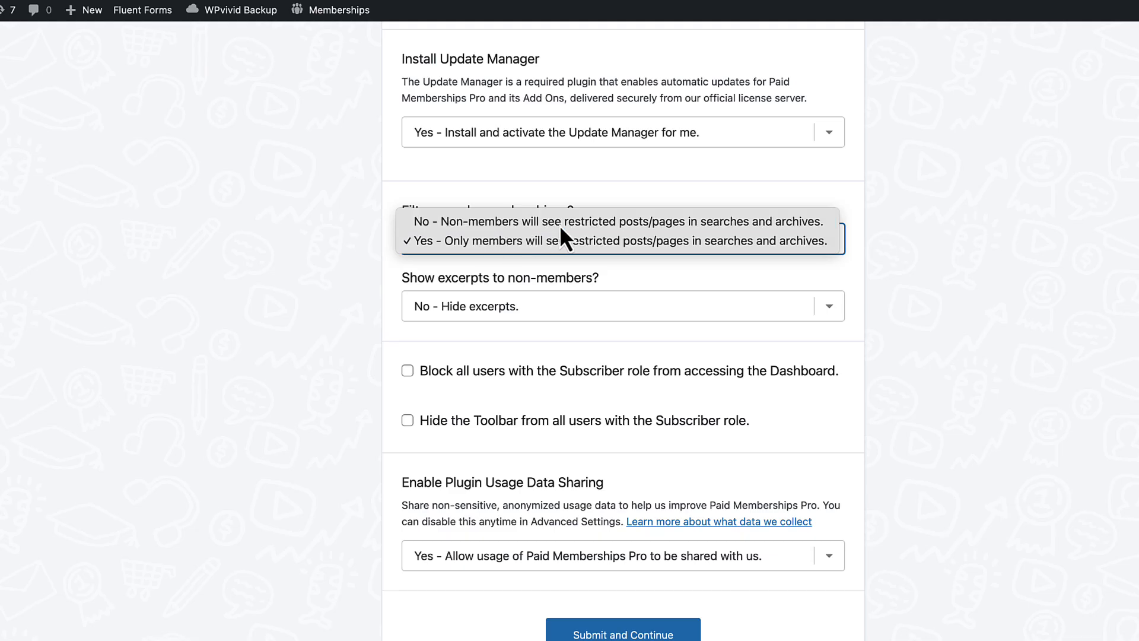
left_click(258, 217)
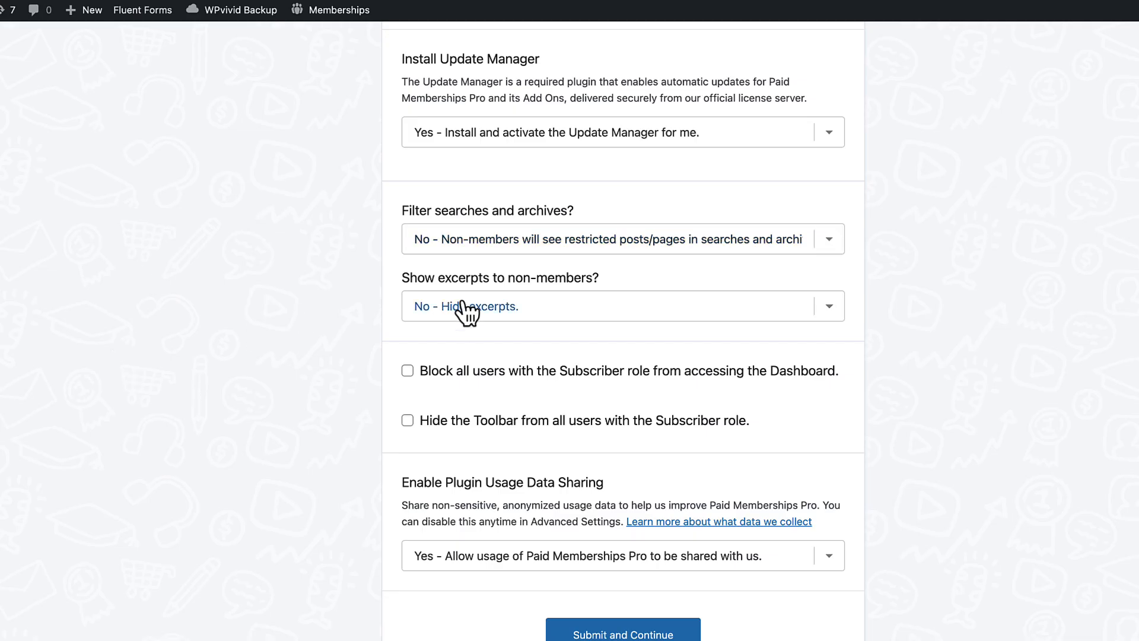
left_click(545, 304)
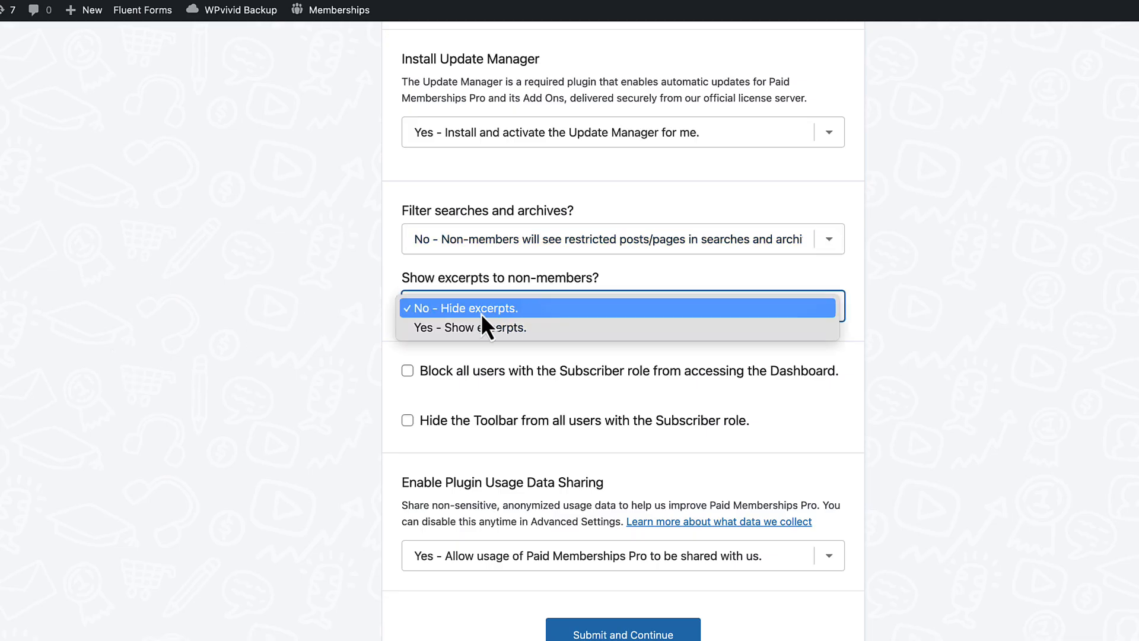
left_click(483, 329)
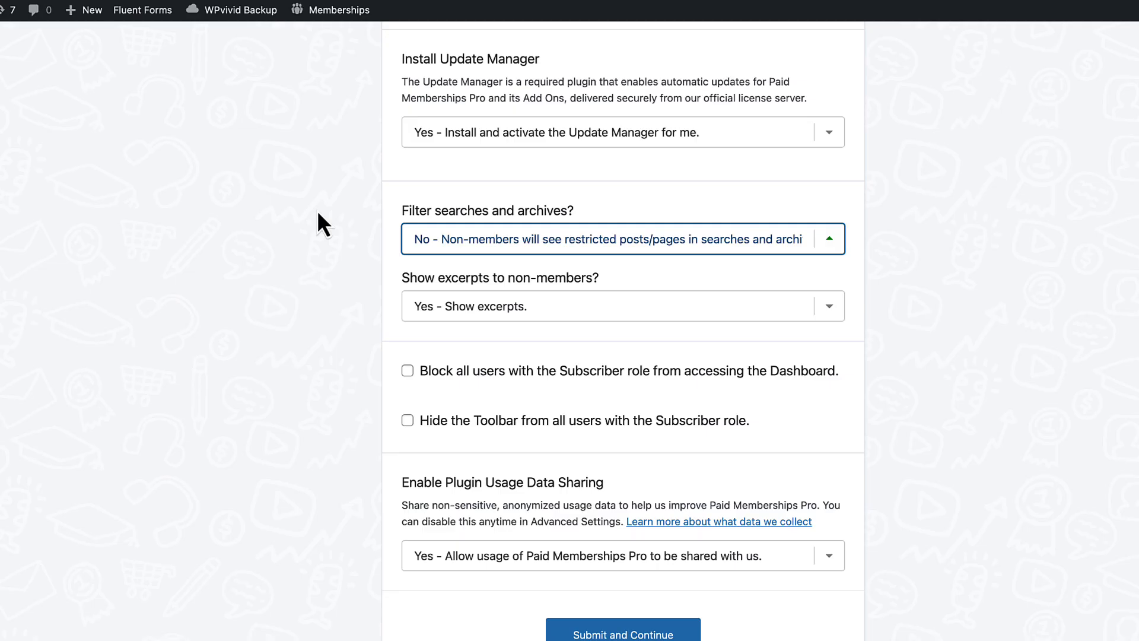
Block Subscribers from the Dashboard and Toolbar and finish the setup wizard
left_click(378, 178)
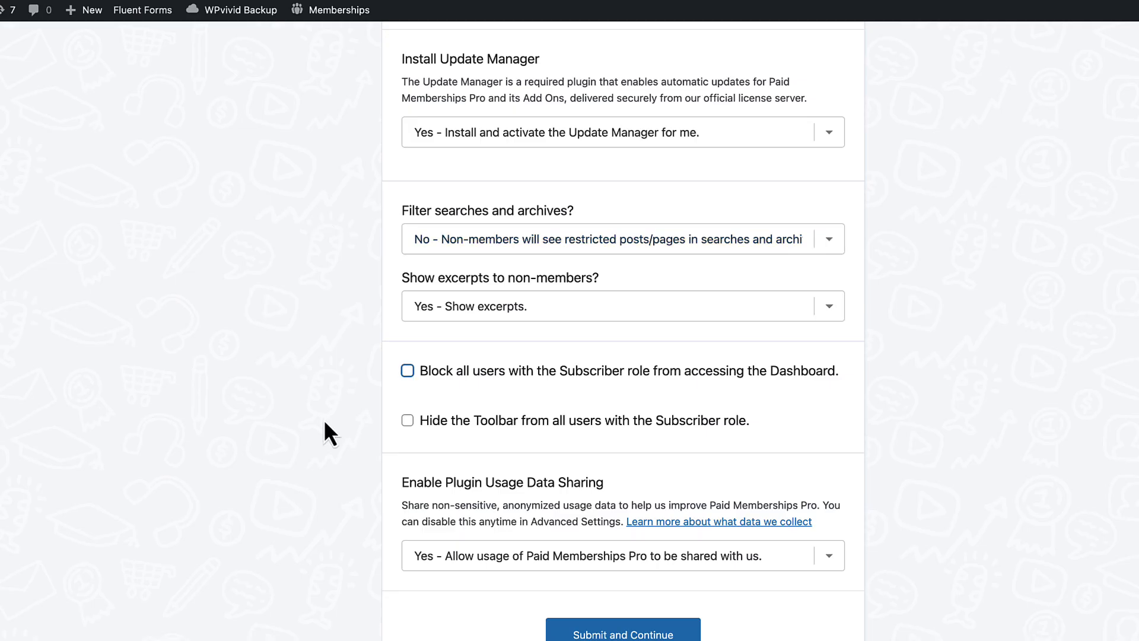
left_click(407, 370)
left_click(408, 420)
left_click(621, 635)
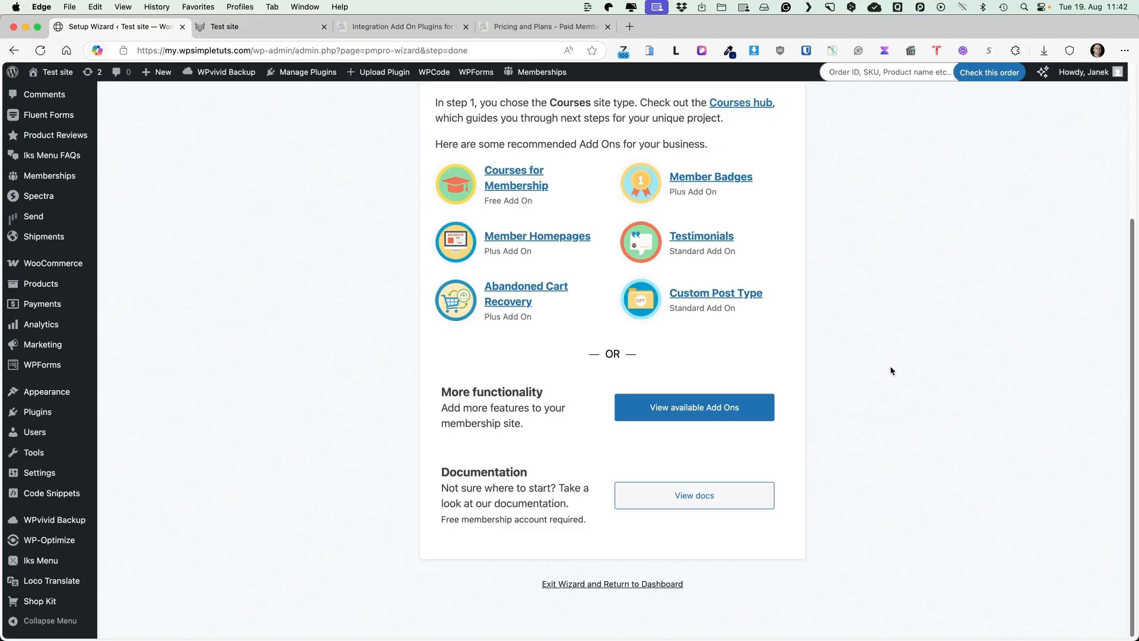
Search the add-ons for 'cours' and install Courses for Membership
left_click(669, 414)
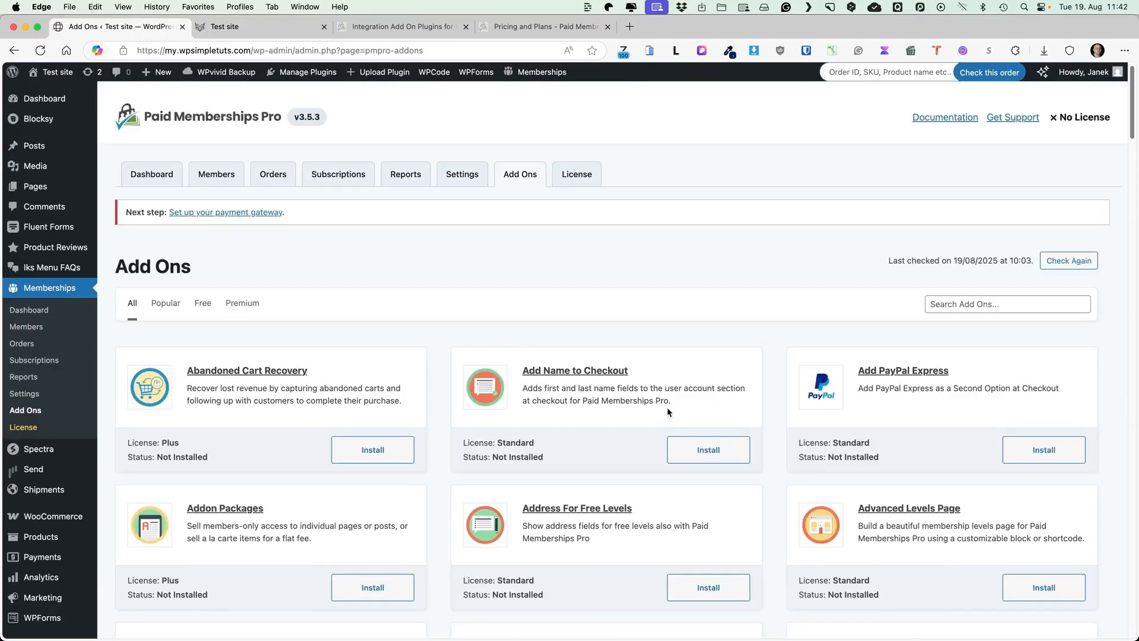
scroll(430, 282, "down", 8)
scroll(430, 279, "up", 8)
left_click(944, 305)
type("c")
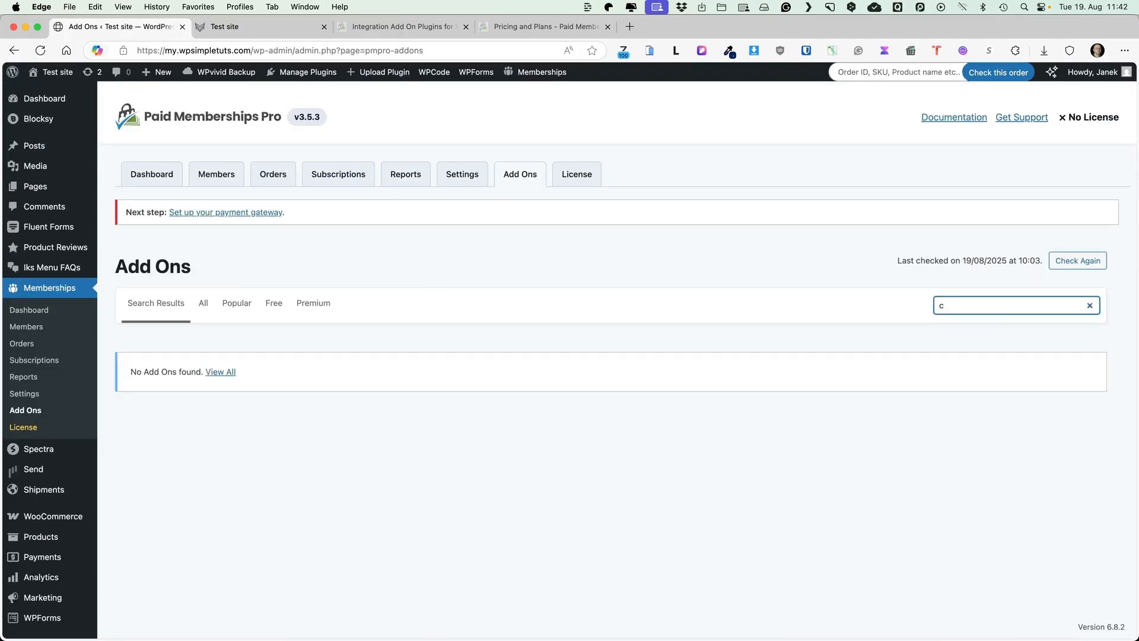
type("ours")
left_click(1050, 454)
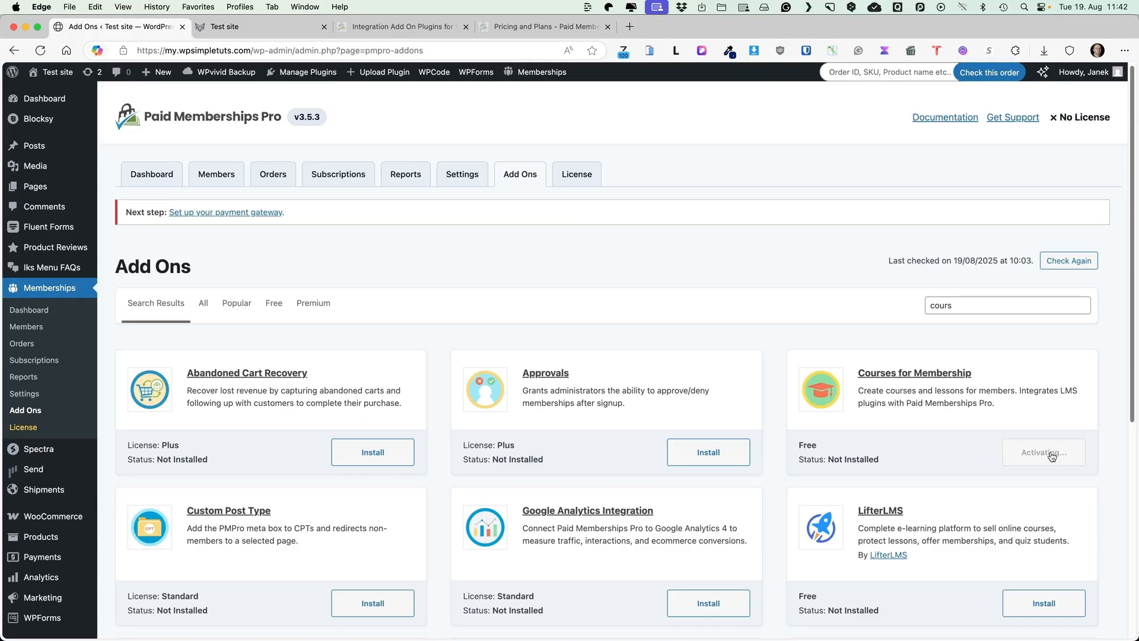
Clear the search and scroll through the full list of add-ons
left_click_drag(974, 310, 878, 308)
key("BackSpace")
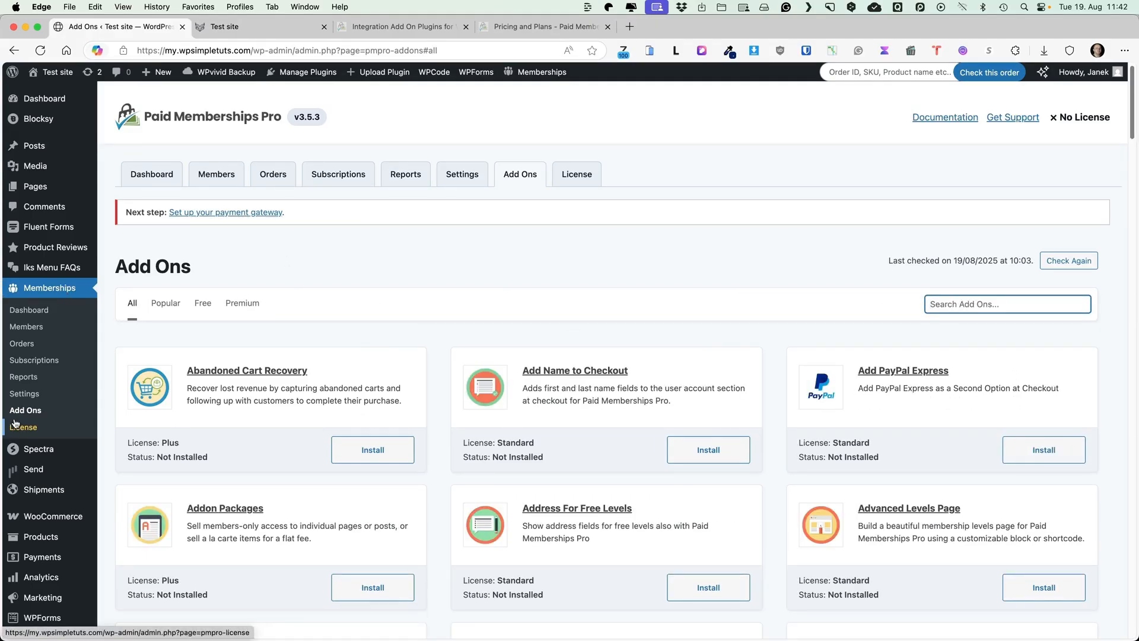
scroll(423, 319, "down", 15)
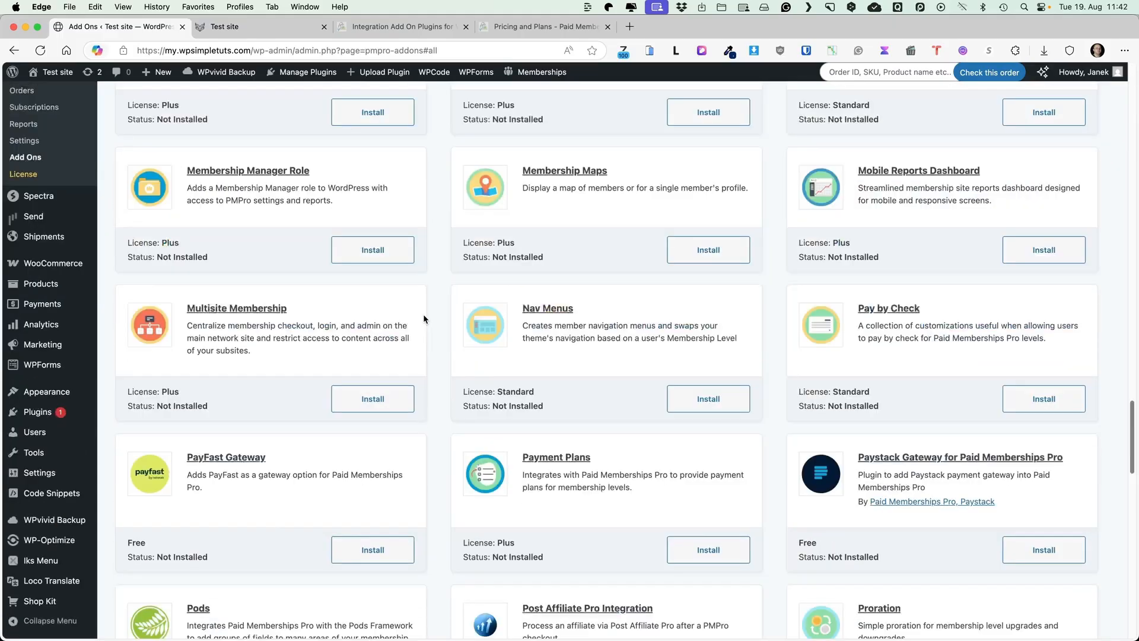
scroll(423, 319, "down", 20)
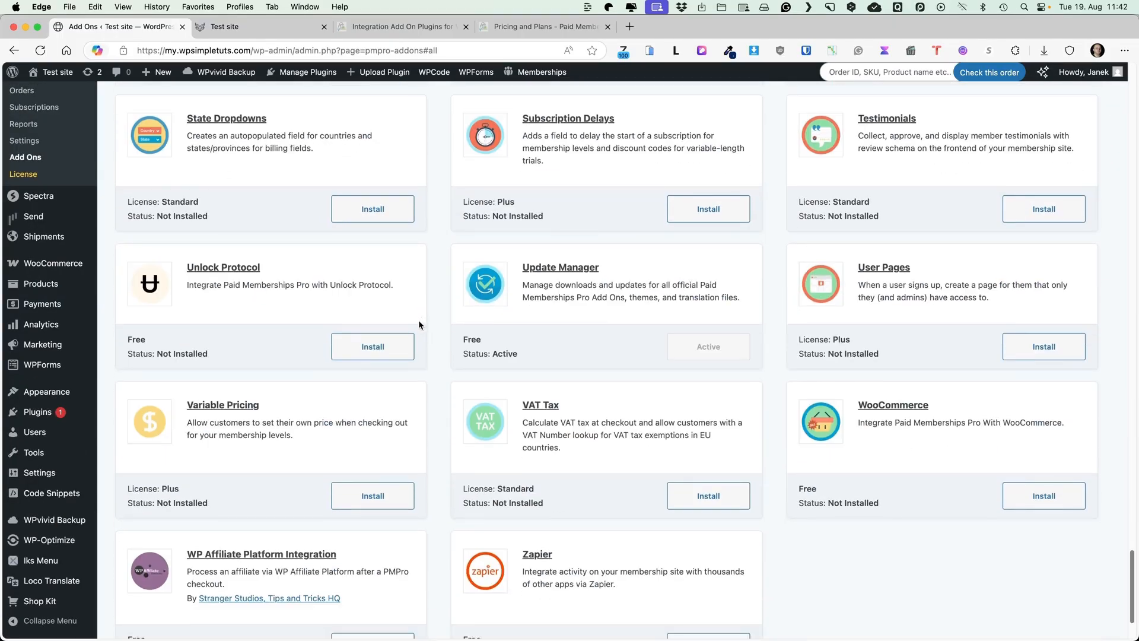
scroll(421, 318, "up", 20)
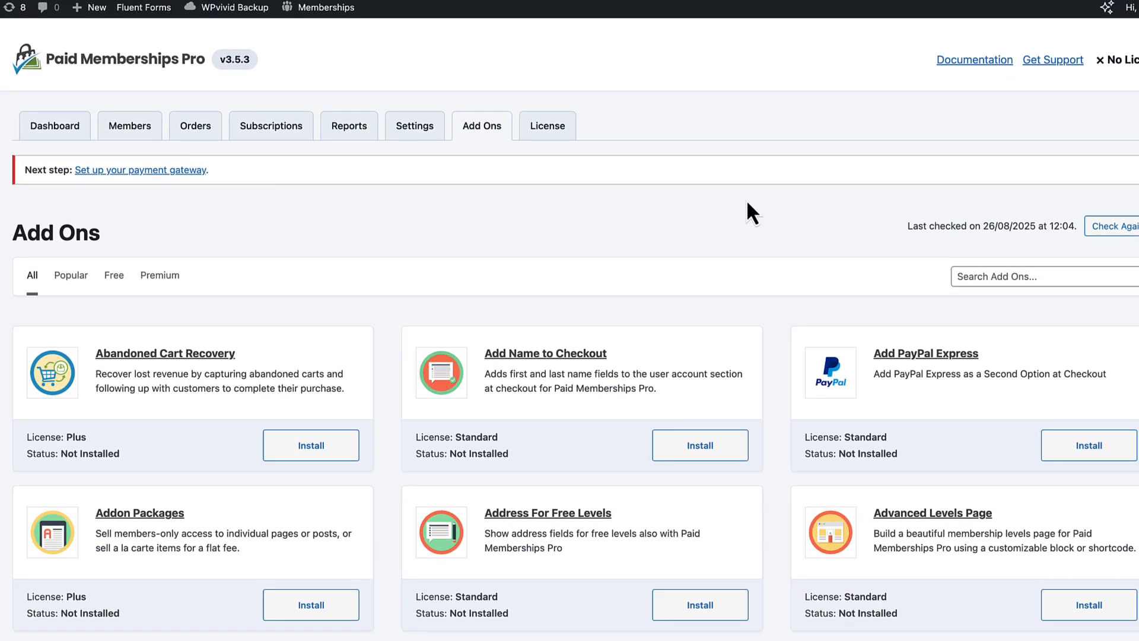
Scroll down to the Mailchimp add-on card and open its details page
scroll(737, 231, "down", 9)
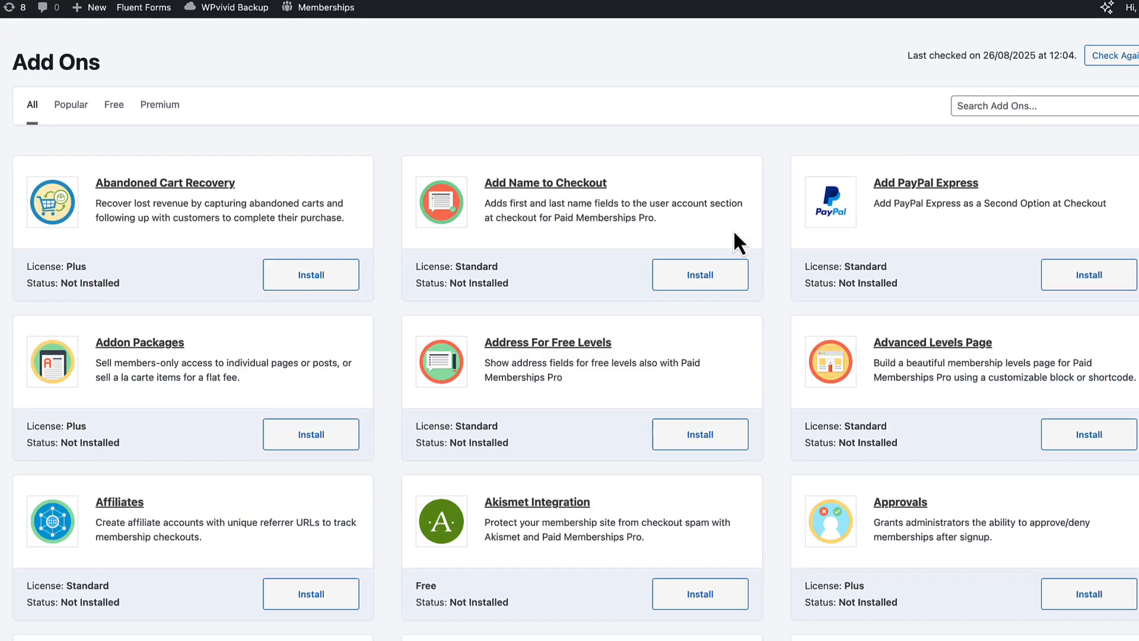
scroll(734, 230, "down", 4)
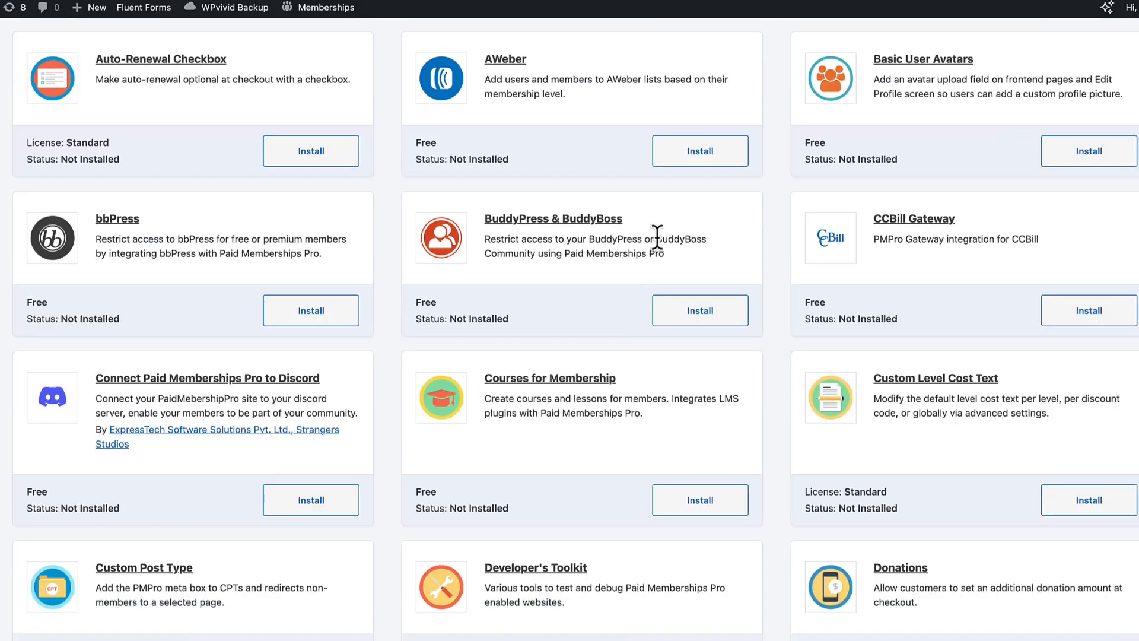
scroll(740, 256, "down", 1)
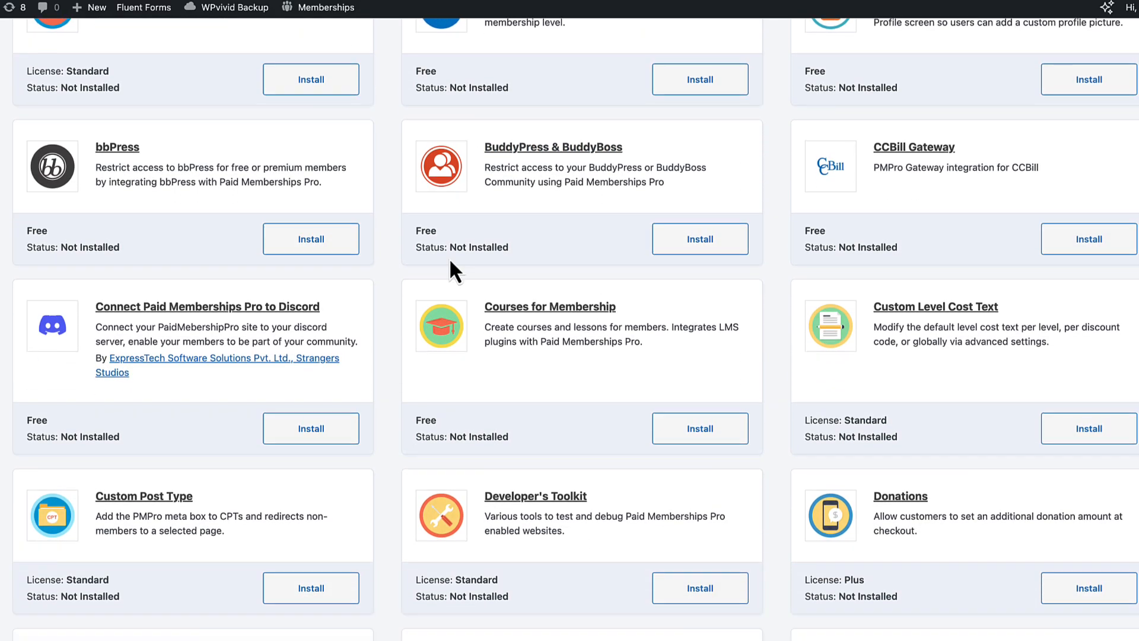
scroll(496, 307, "down", 18)
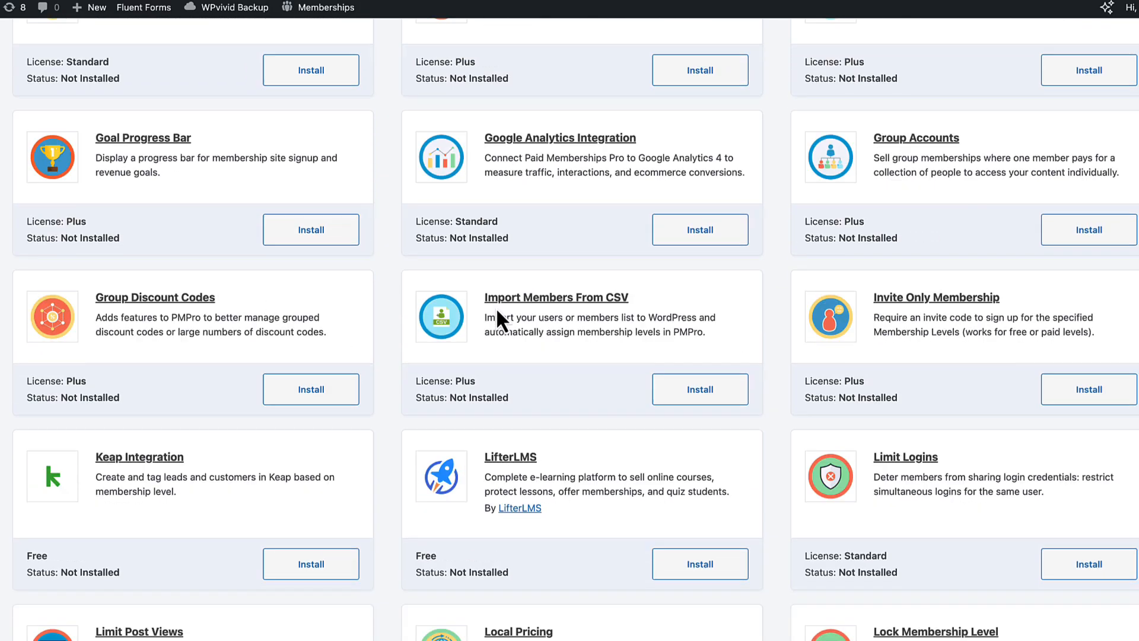
scroll(496, 307, "down", 3)
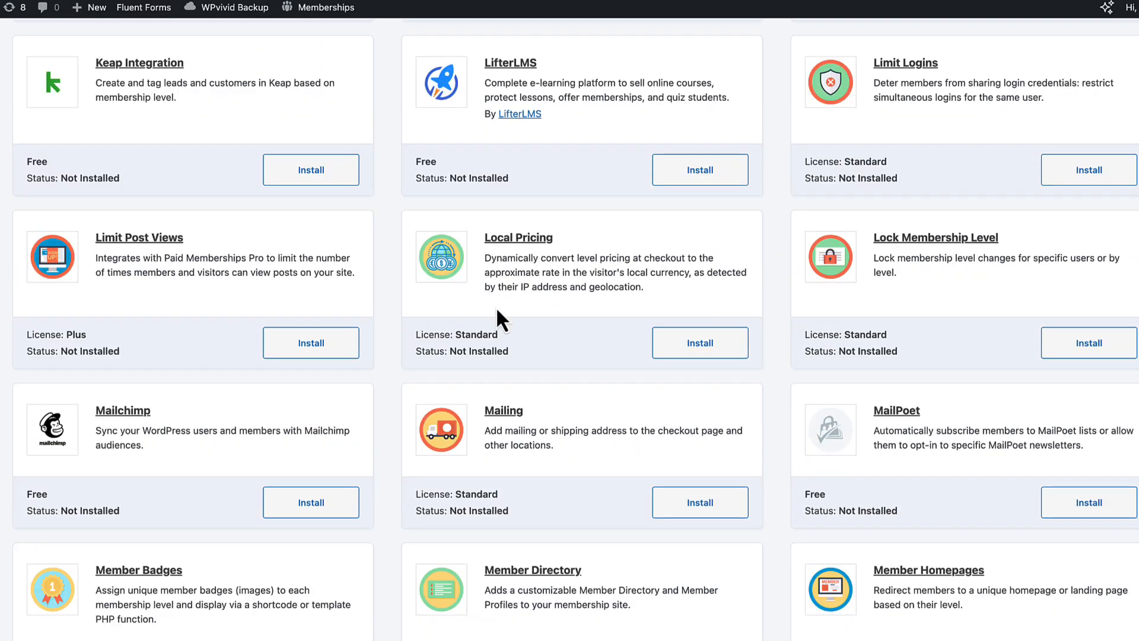
left_click(127, 410)
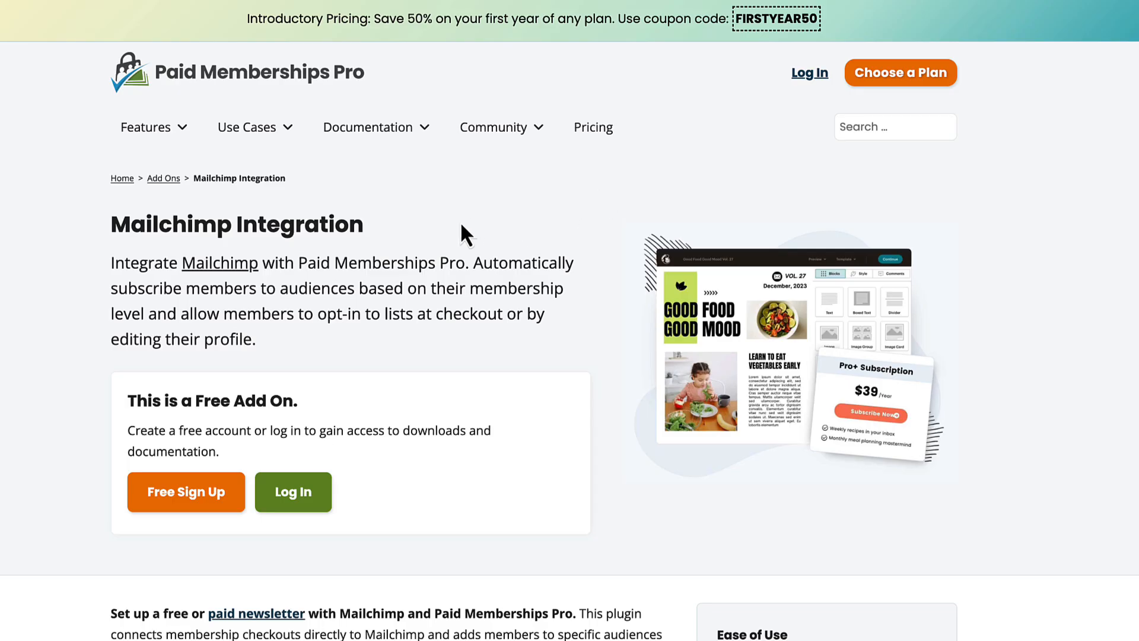
Read the Mailchimp Integration installation notes, then go to the Membership Levels settings
scroll(457, 235, "down", 12)
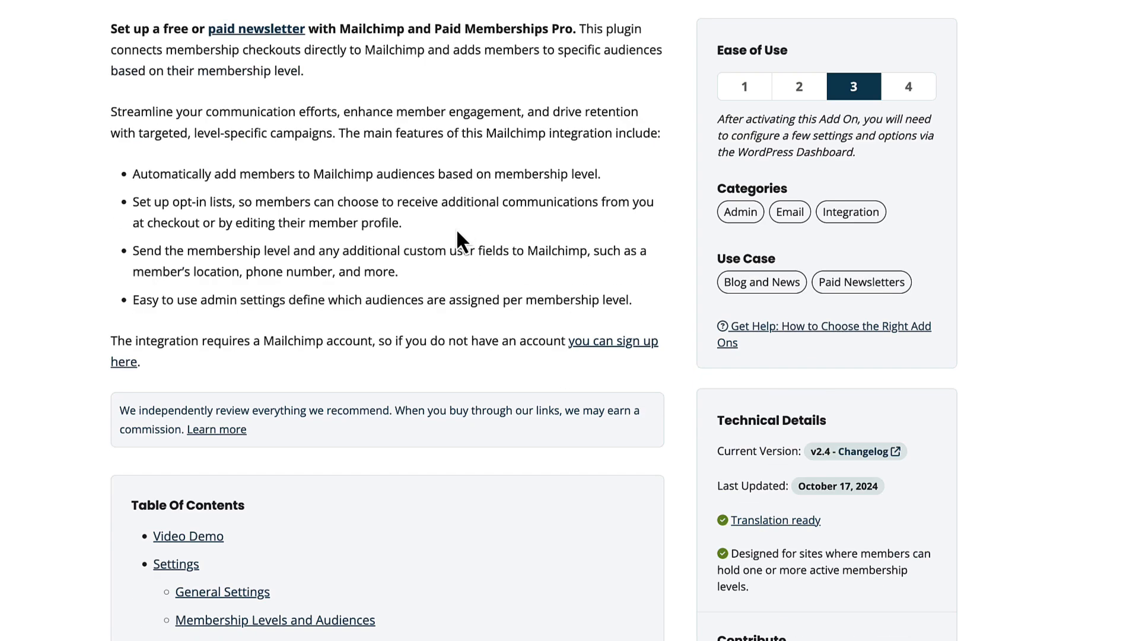
scroll(463, 240, "down", 7)
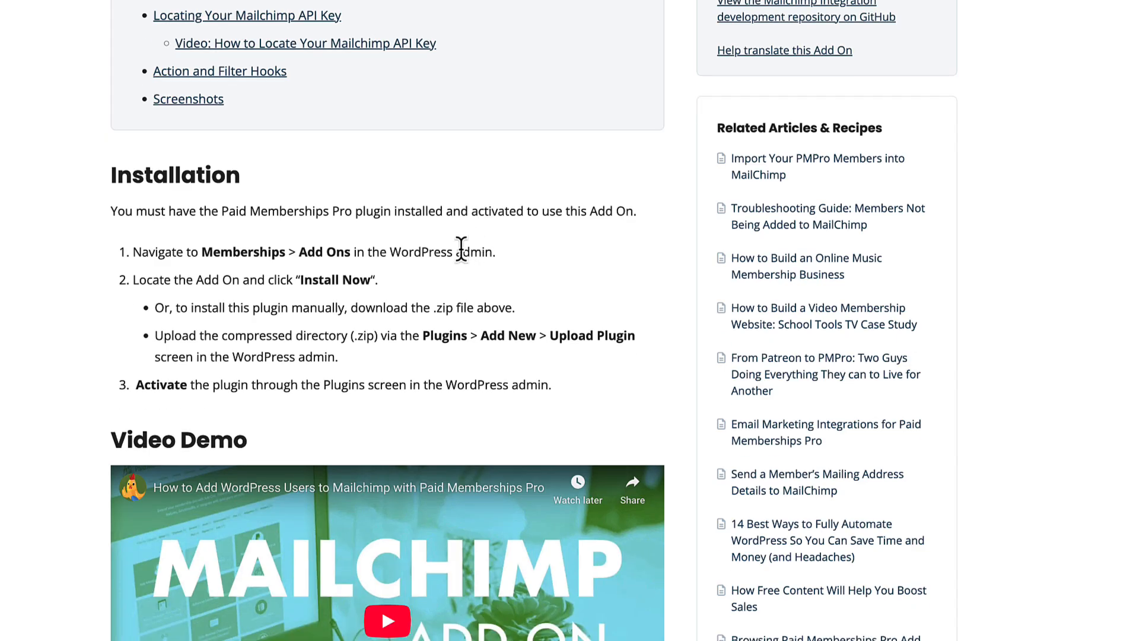
scroll(503, 267, "down", 5)
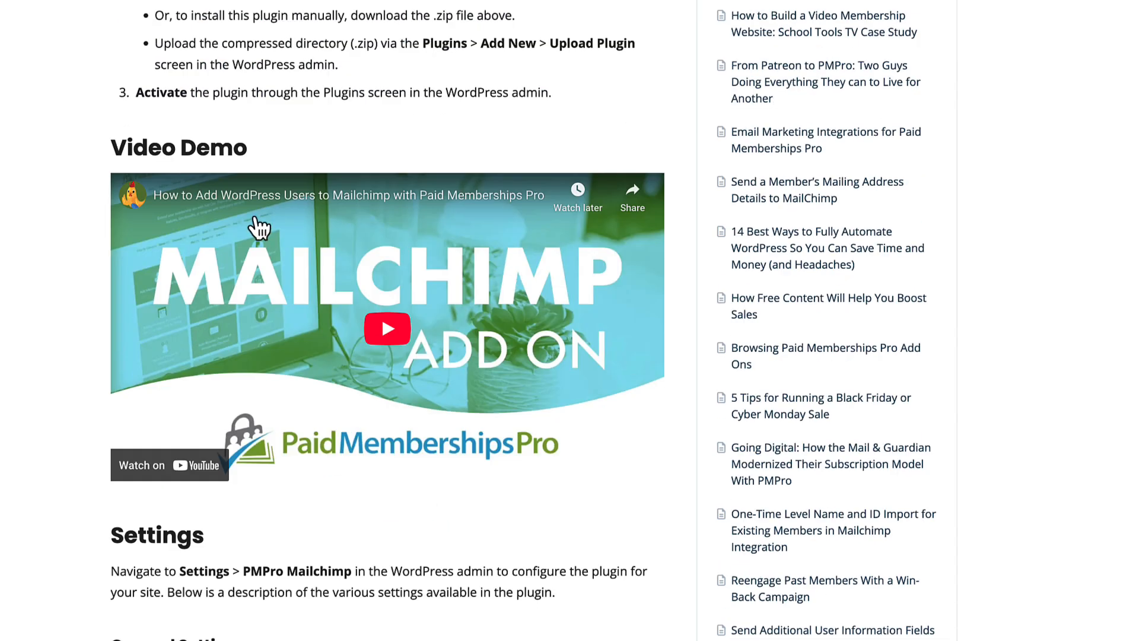
scroll(515, 534, "down", 2)
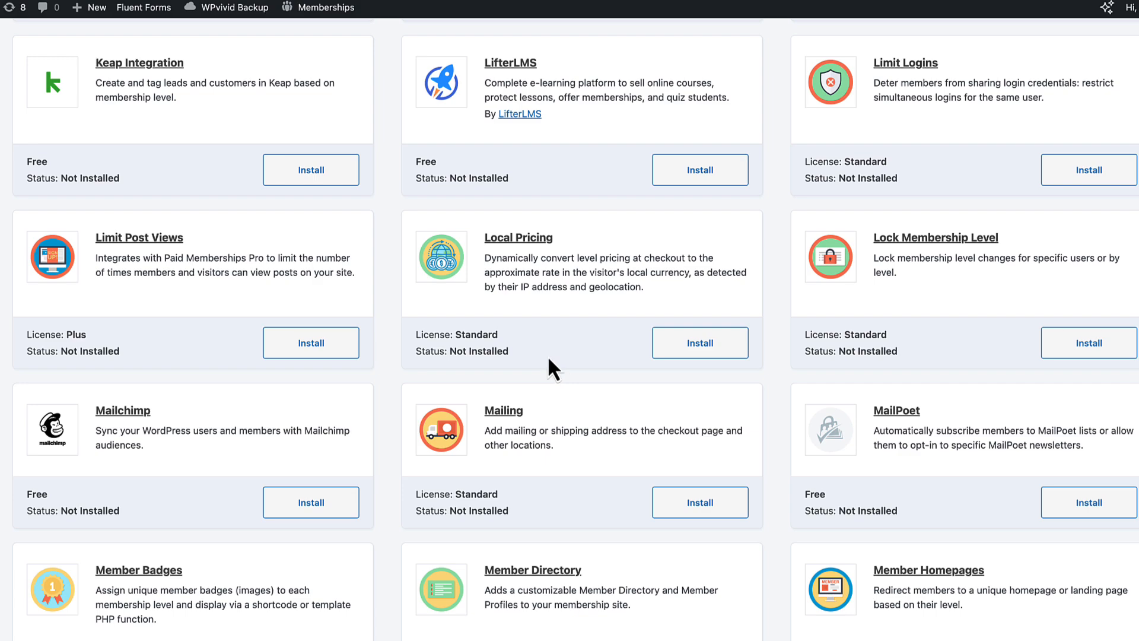
scroll(552, 366, "up", 10)
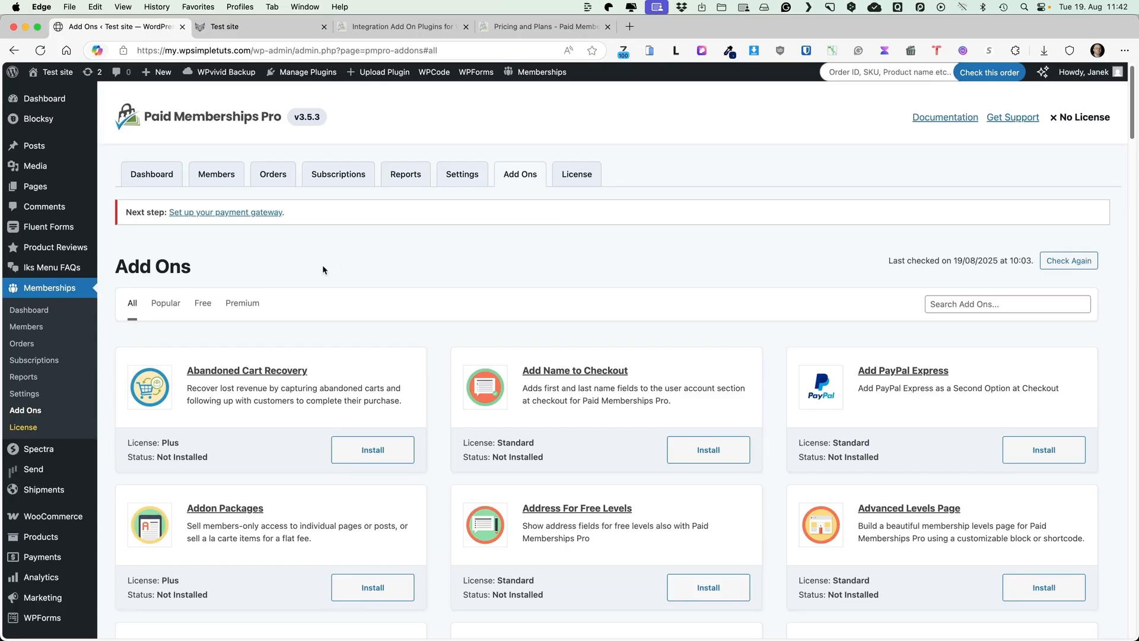
left_click(23, 394)
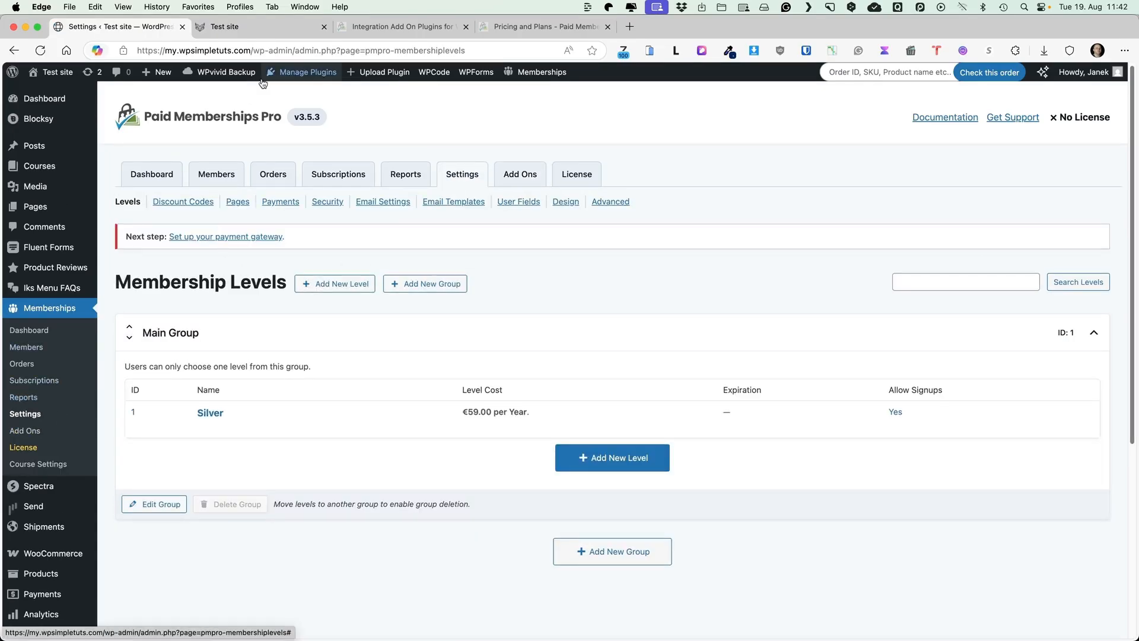
Add a new level from the Annual card and place the cursor in its Name field
mouse_move(223, 420)
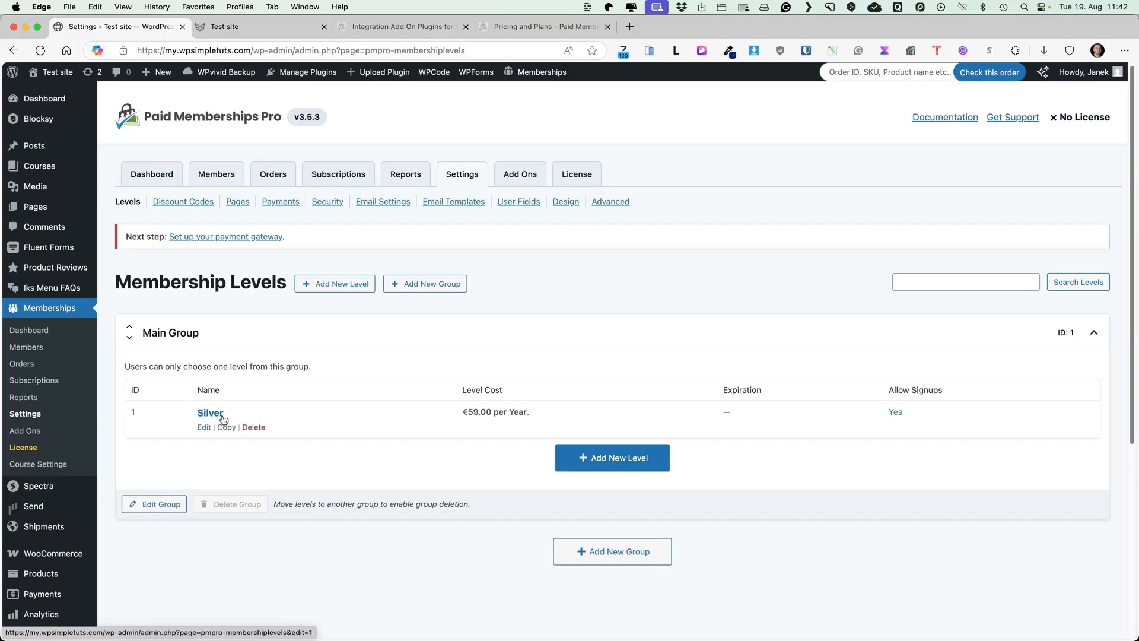
left_click(605, 456)
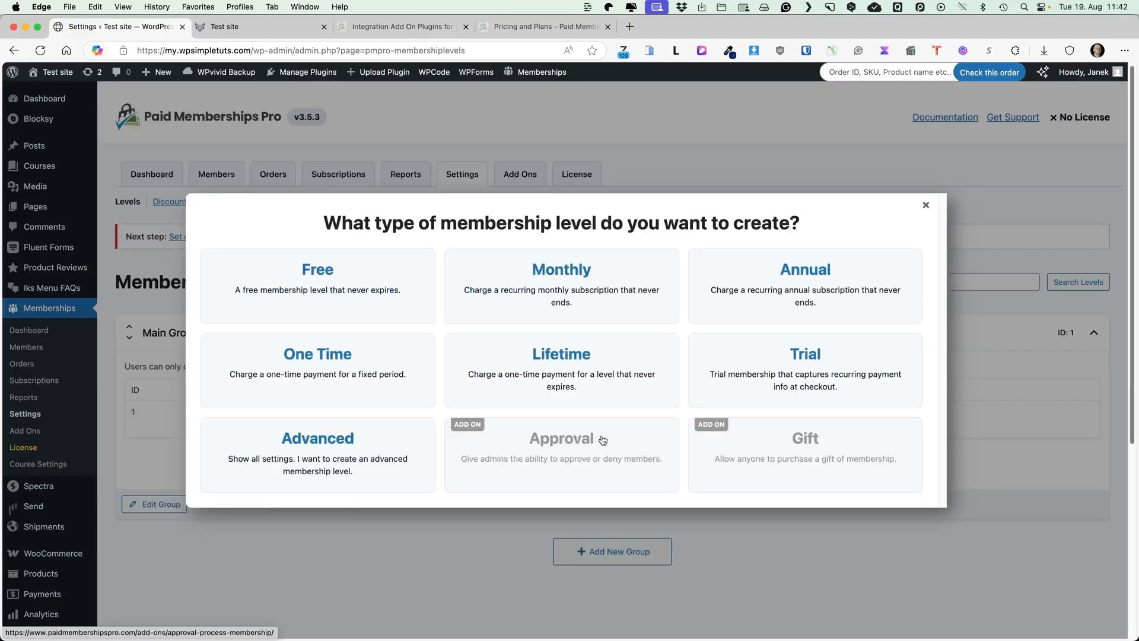
left_click(799, 273)
left_click(339, 382)
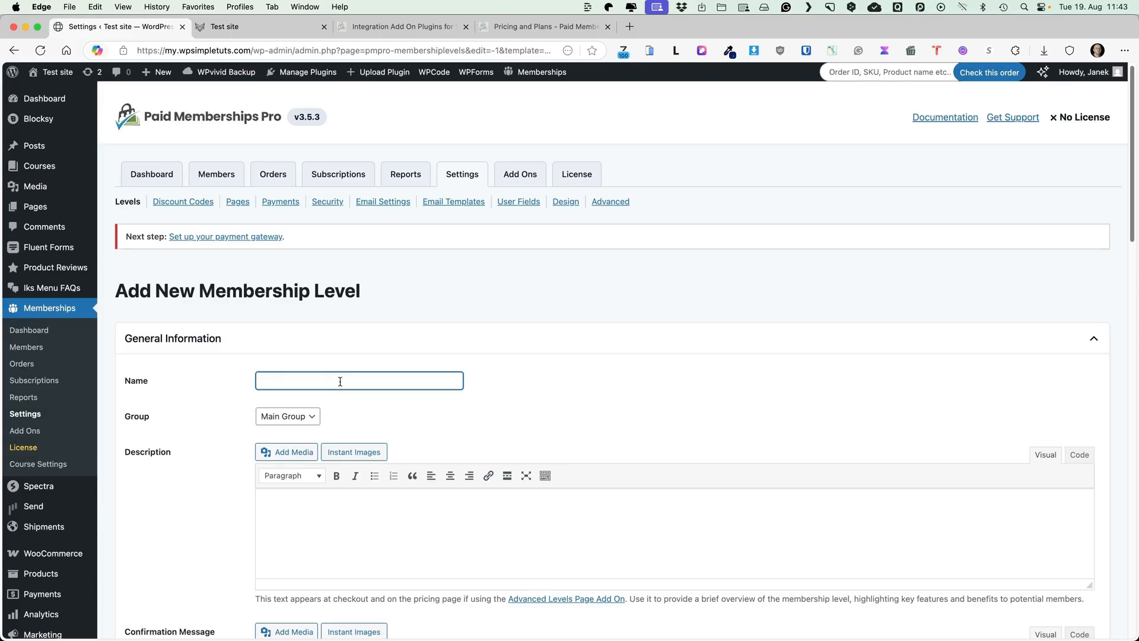
Name the level Gold and set both initial payment and billing amount to 79
type("Gold")
scroll(374, 374, "down", 10)
scroll(386, 370, "up", 5)
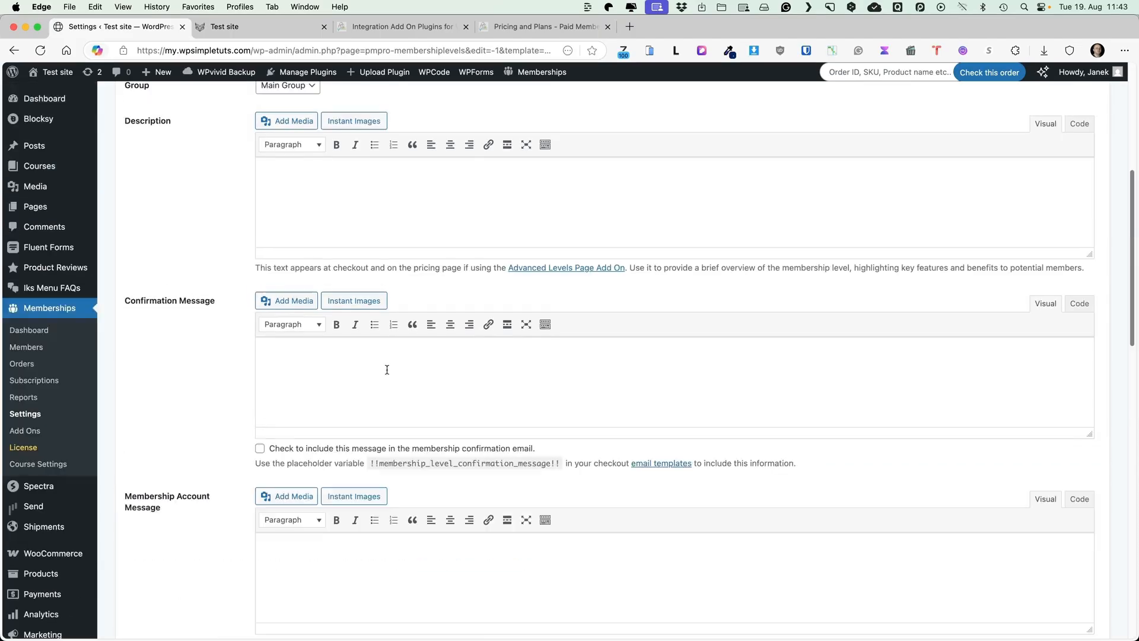
scroll(387, 370, "up", 3)
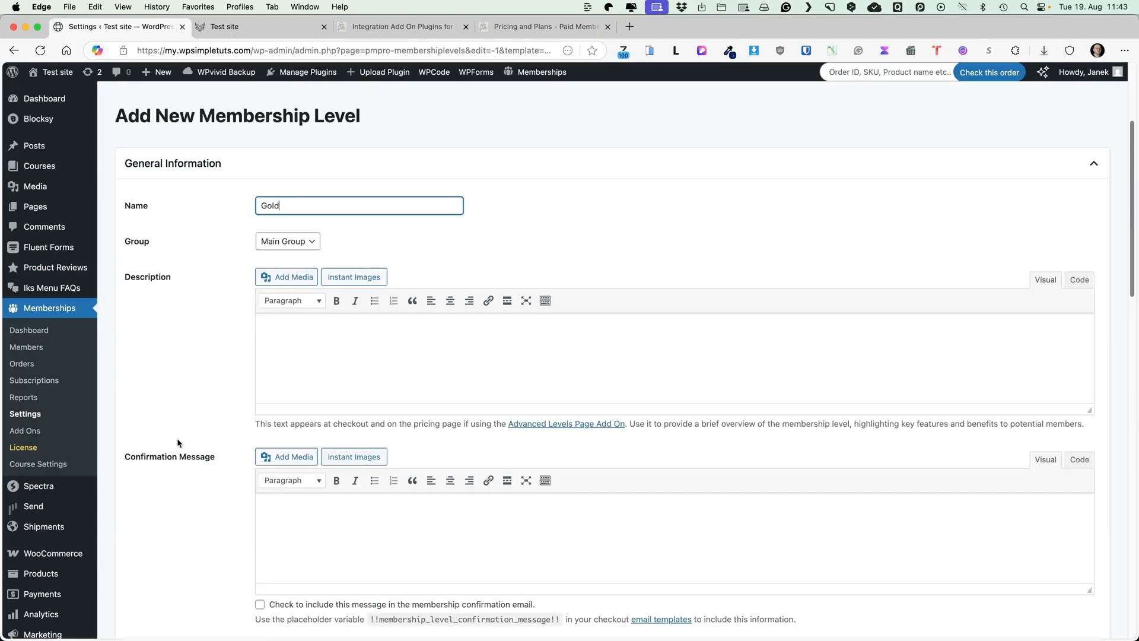
scroll(183, 471, "down", 5)
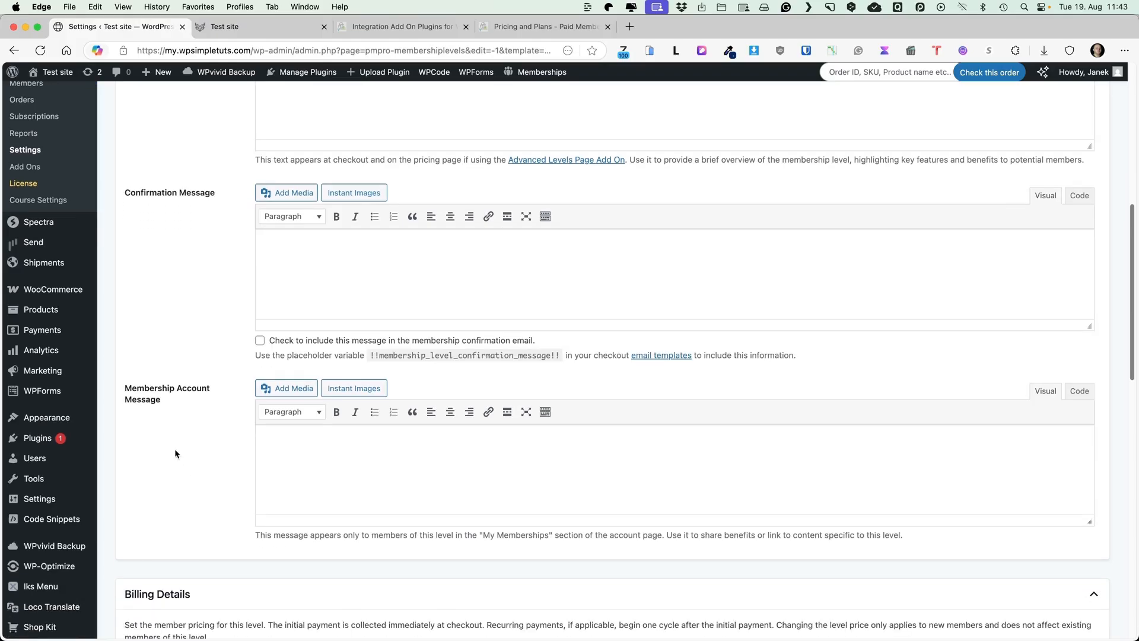
scroll(176, 393, "down", 6)
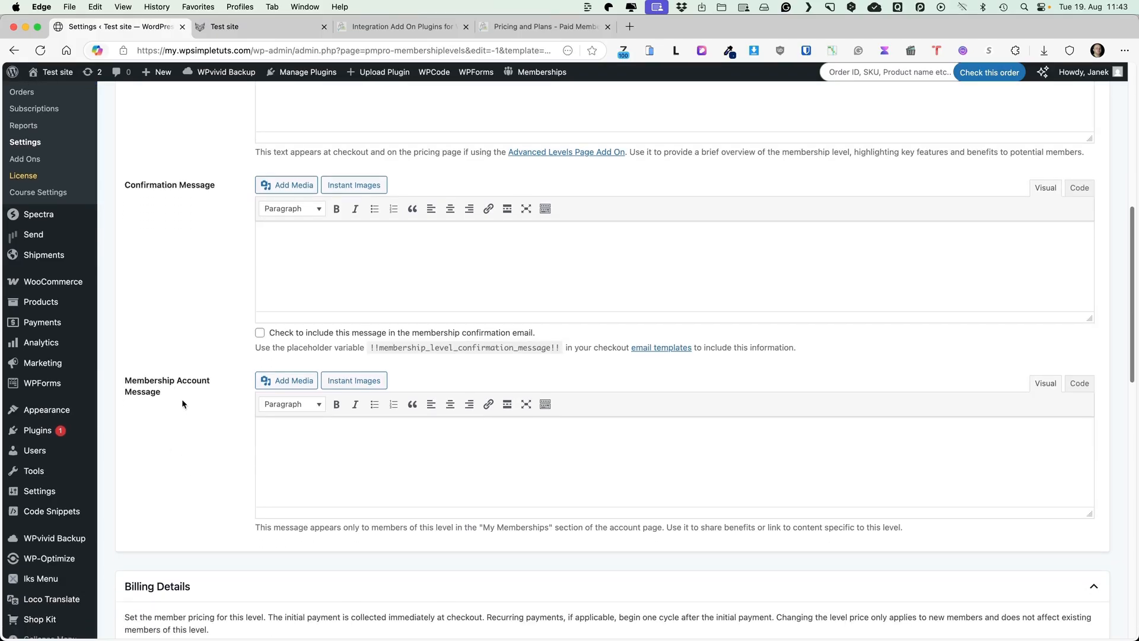
scroll(177, 405, "down", 1)
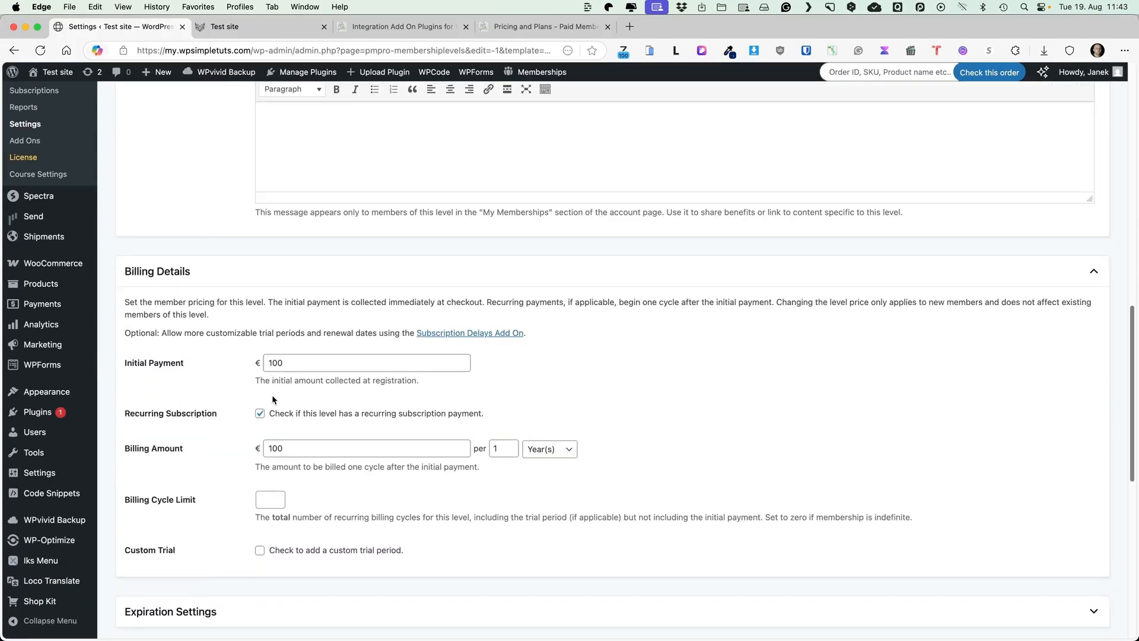
left_click_drag(290, 324, 223, 322)
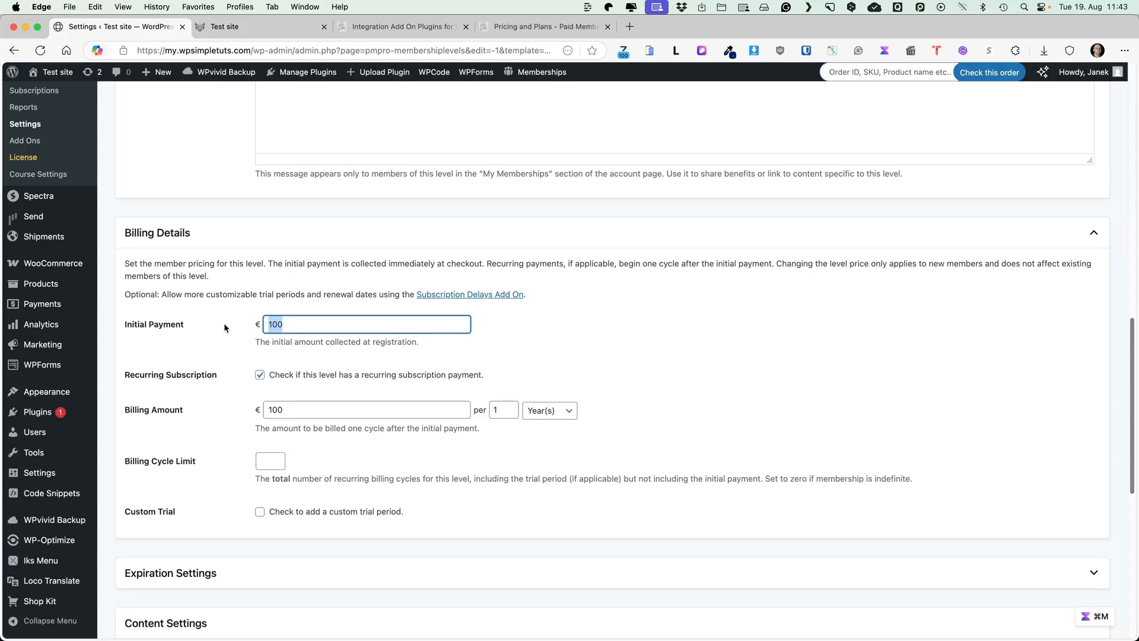
type("79")
scroll(676, 330, "down", 1)
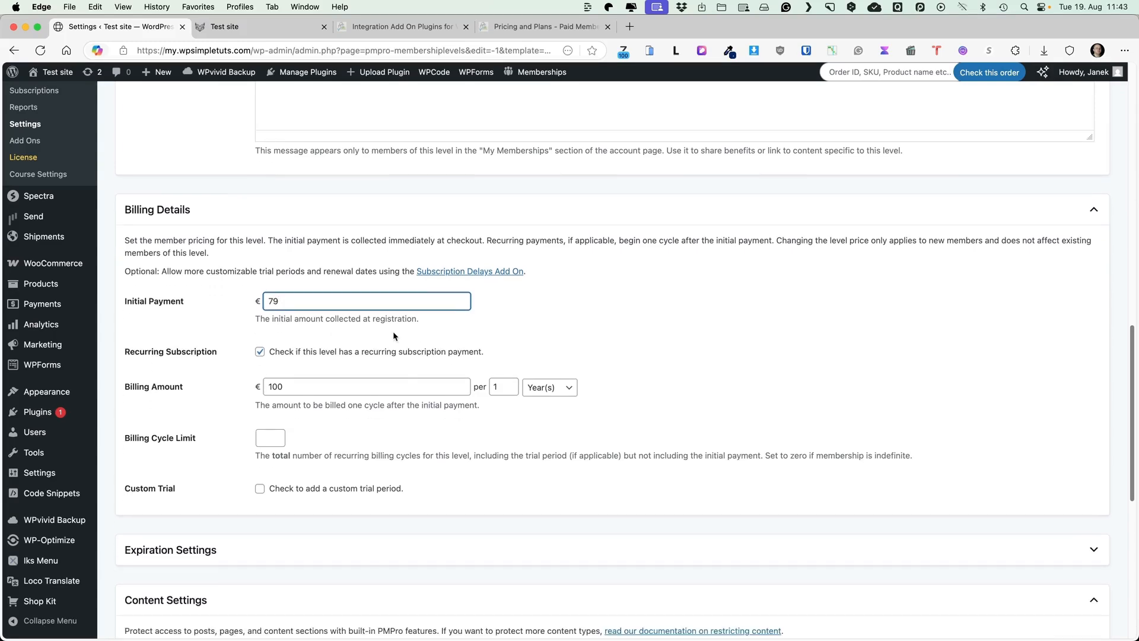
left_click_drag(287, 393, 236, 389)
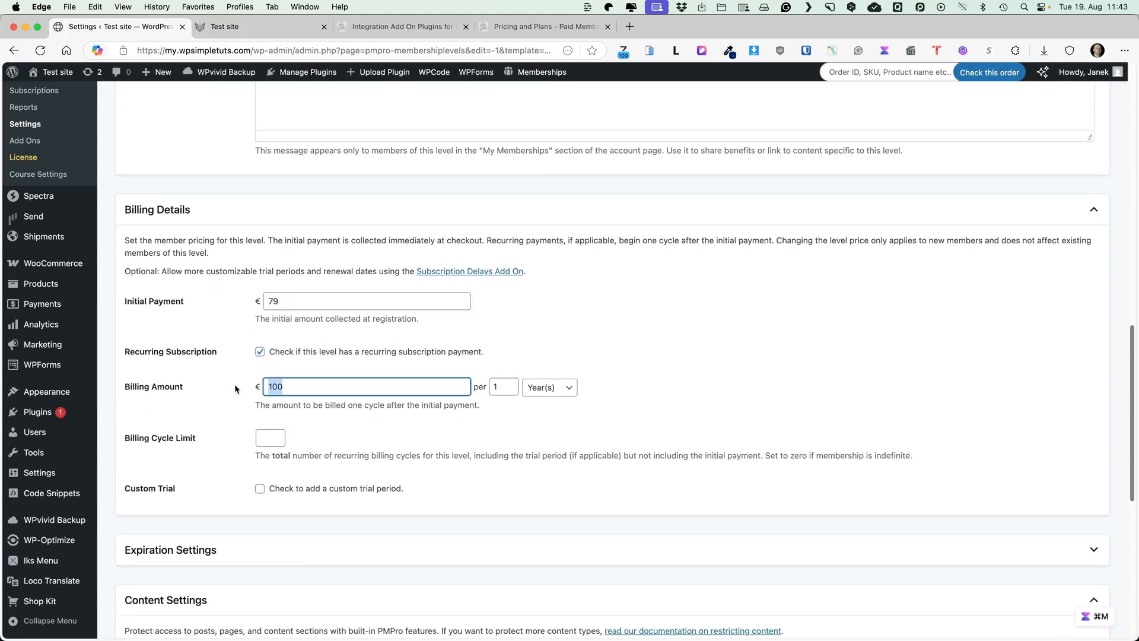
type("79")
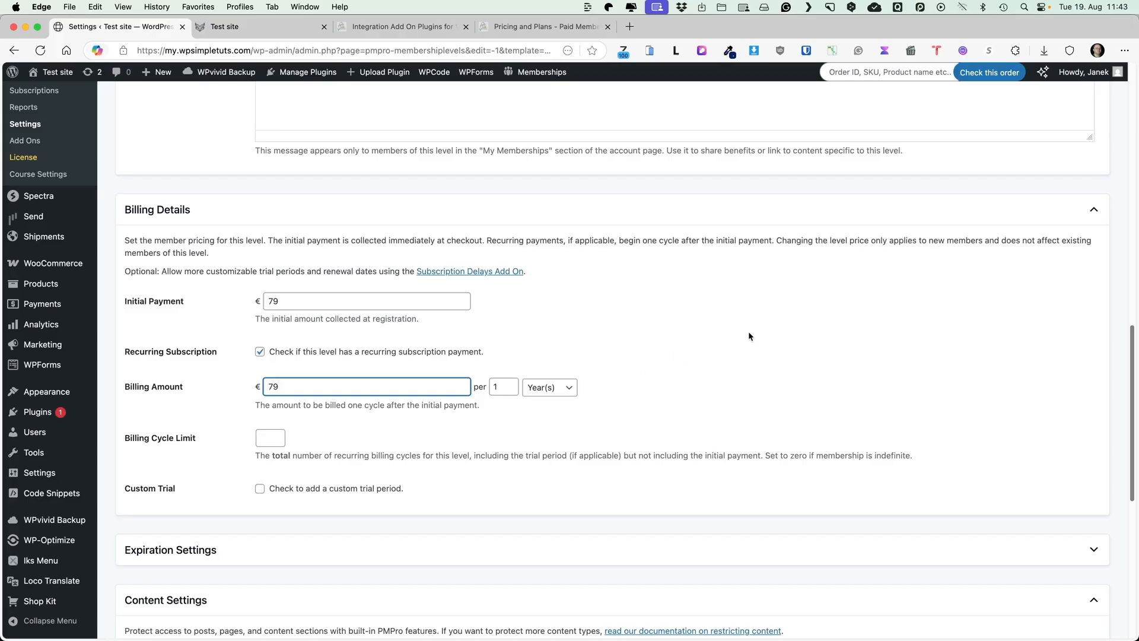
Expand Other Settings and save the Gold membership level
scroll(710, 358, "down", 5)
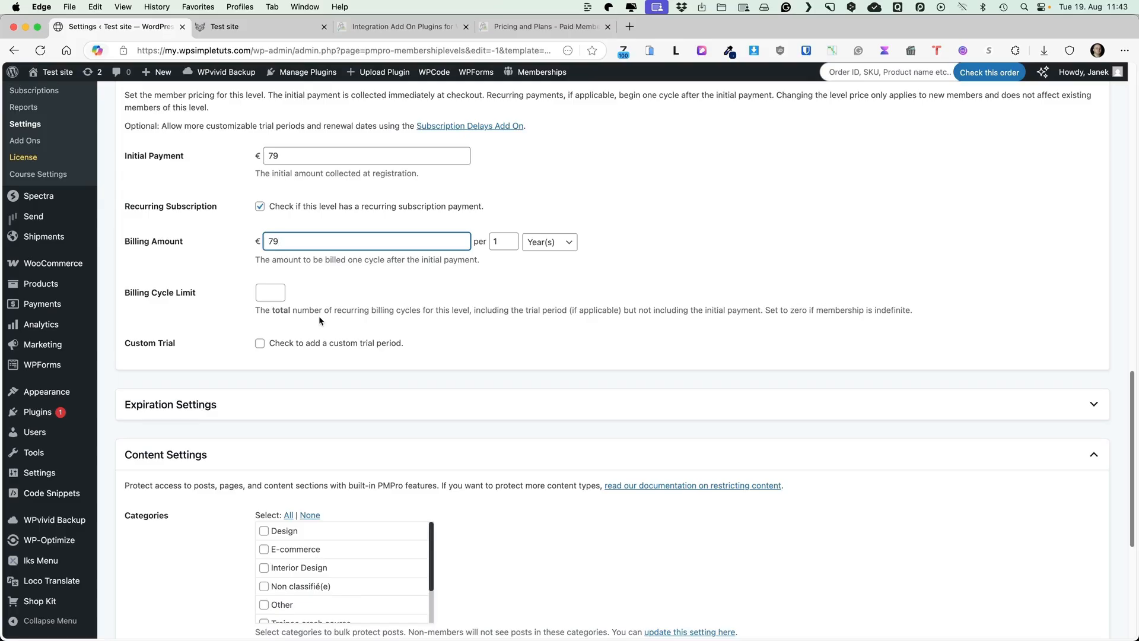
scroll(428, 317, "down", 1)
scroll(428, 315, "down", 3)
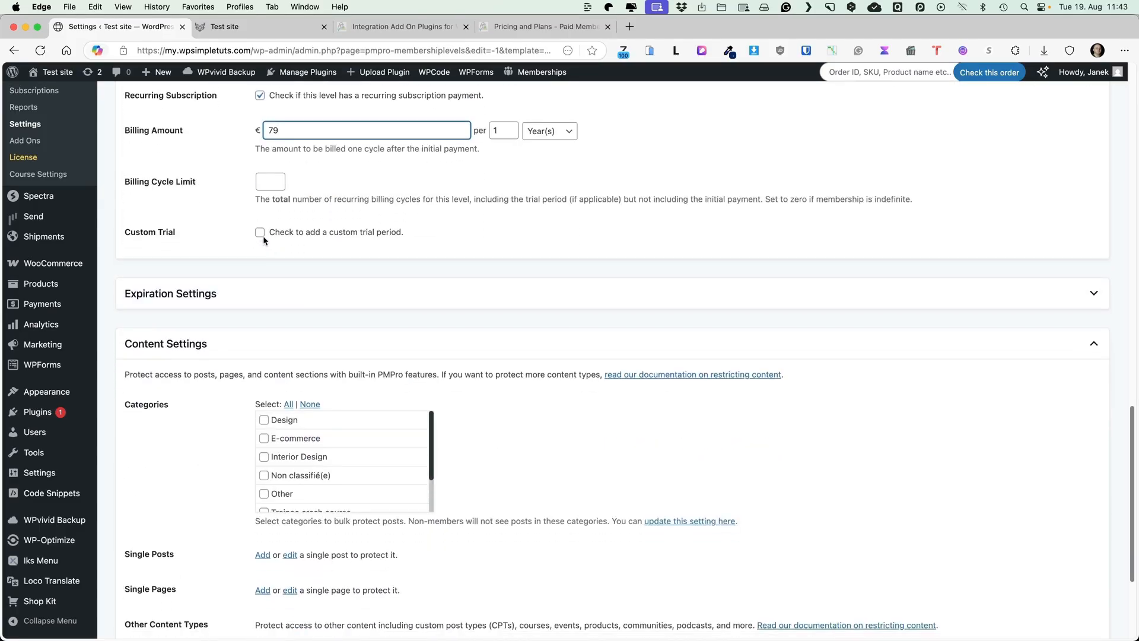
scroll(693, 308, "down", 5)
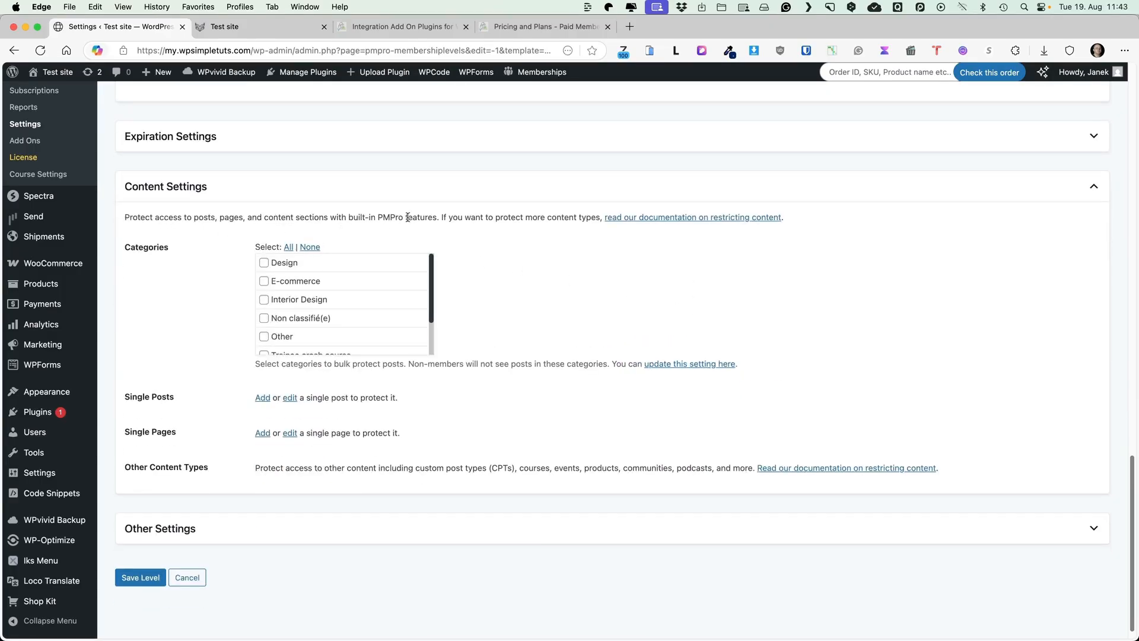
scroll(355, 297, "down", 3)
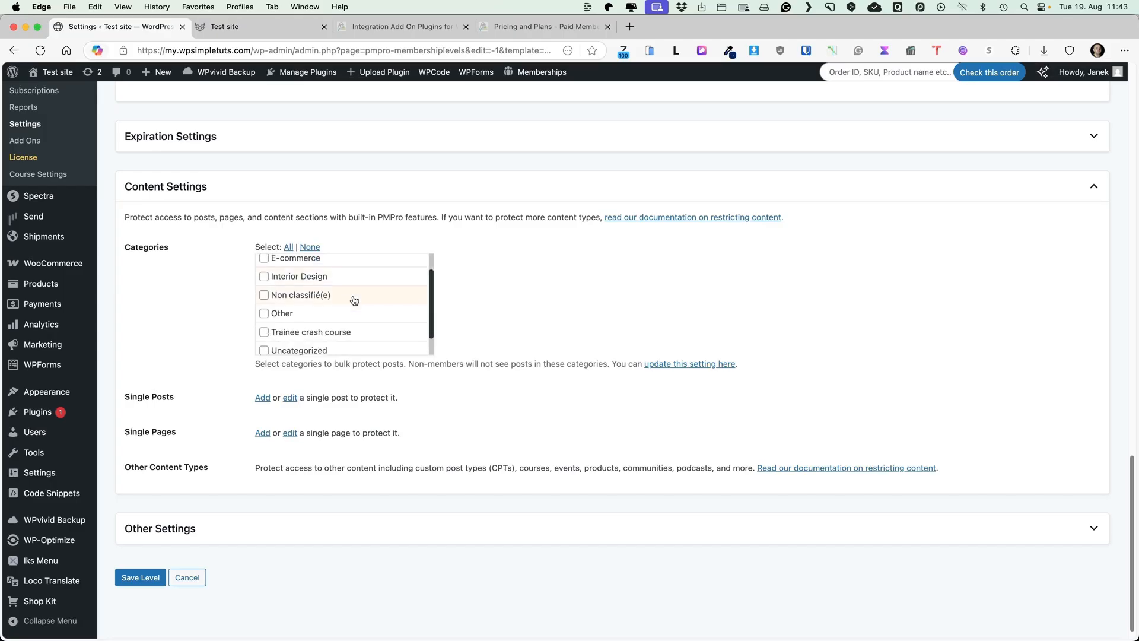
scroll(355, 296, "up", 3)
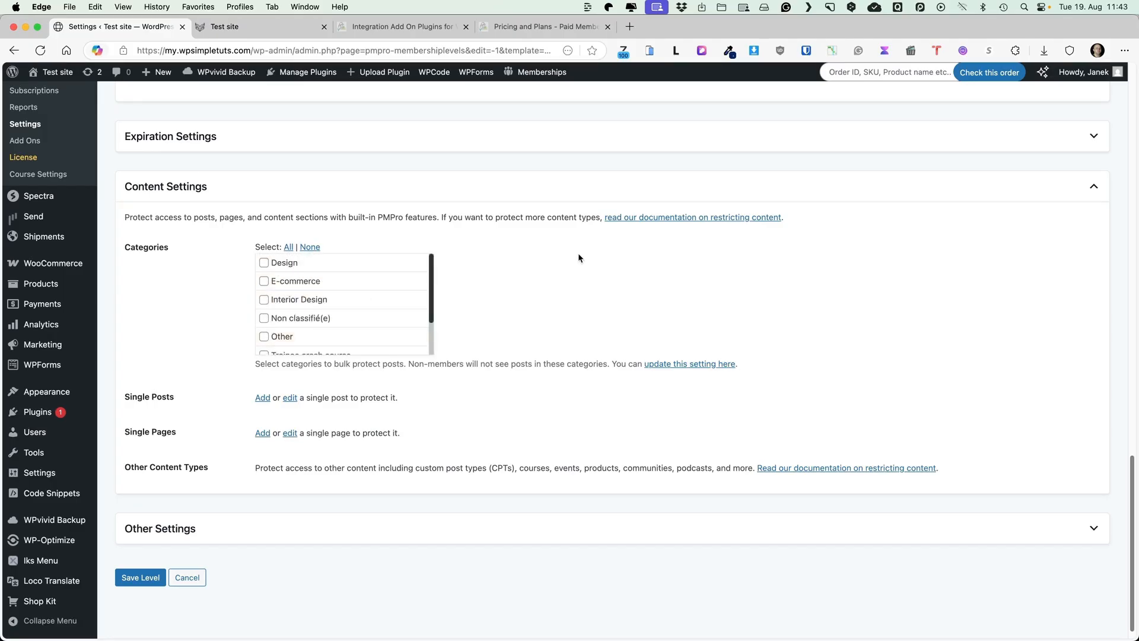
scroll(594, 265, "down", 1)
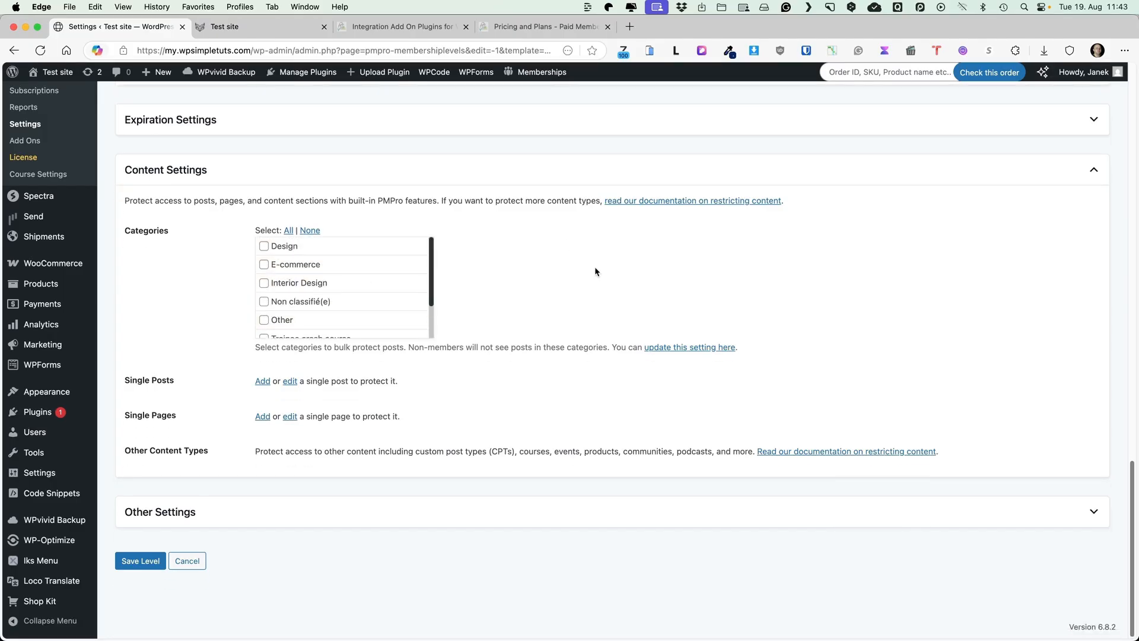
left_click(156, 515)
scroll(293, 503, "down", 2)
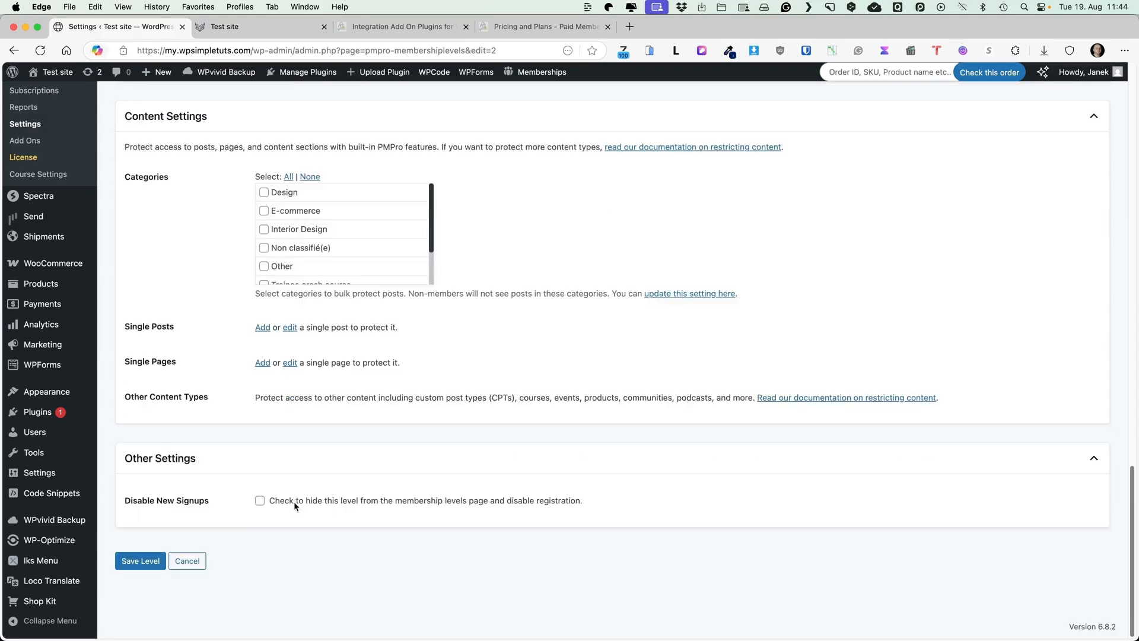
left_click(138, 561)
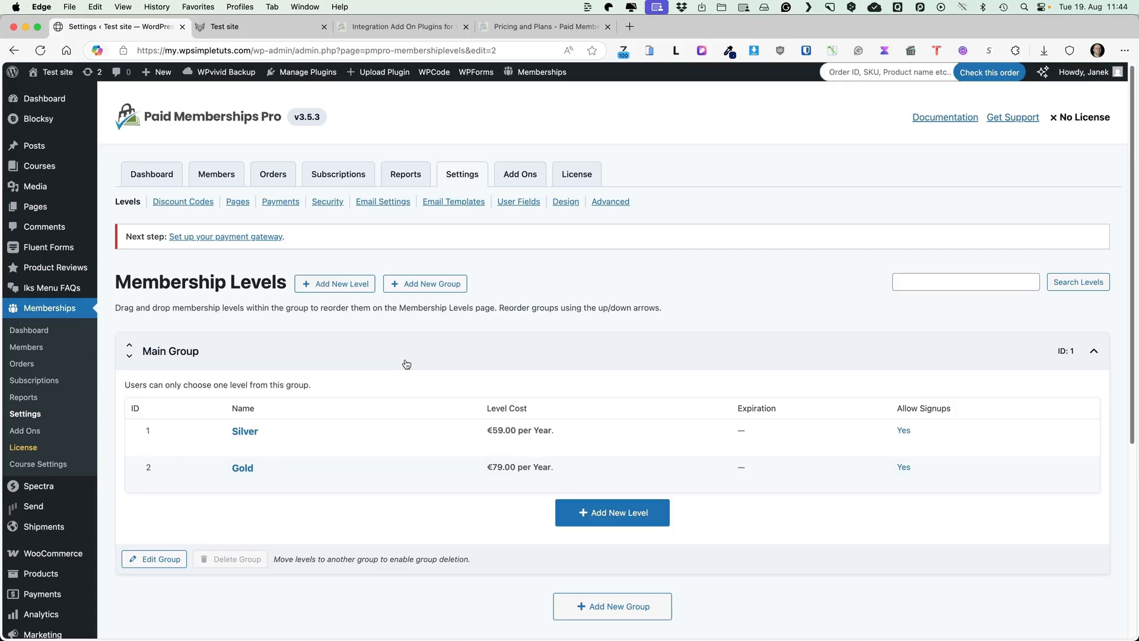
Create discount code WPSH20 expiring in December with a limit of 10 uses
left_click(176, 203)
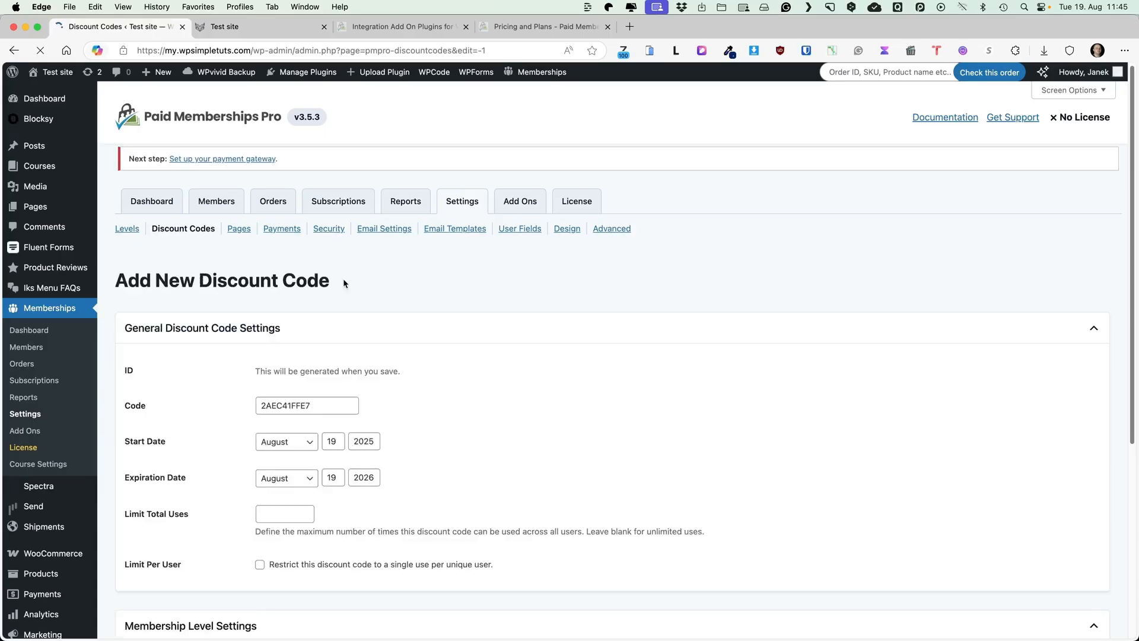
left_click_drag(325, 410, 244, 400)
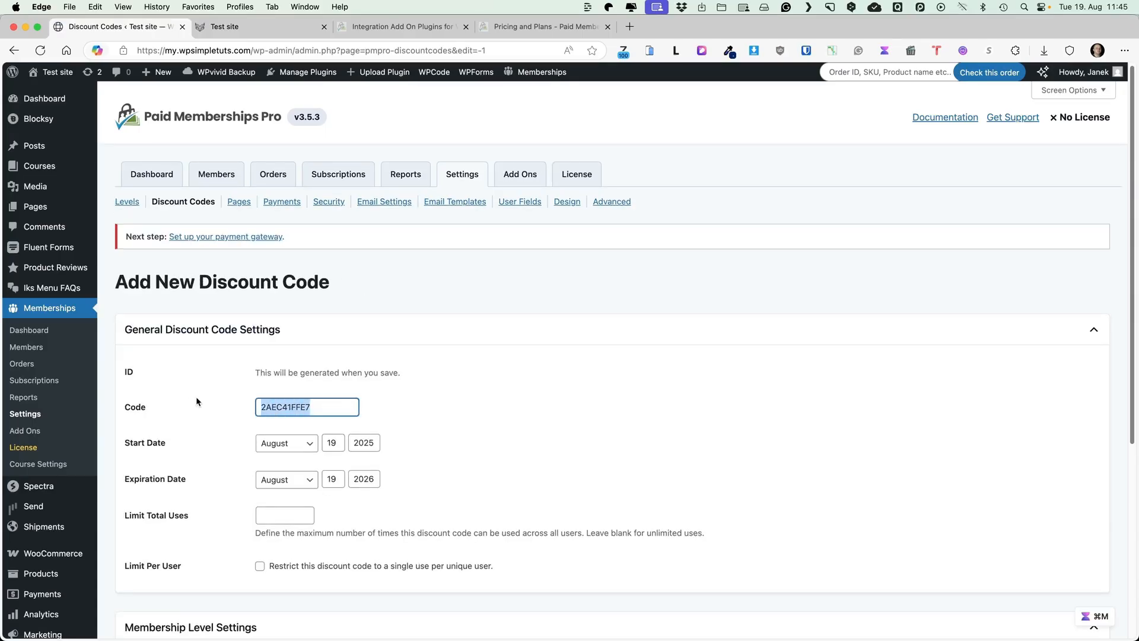
type("WP")
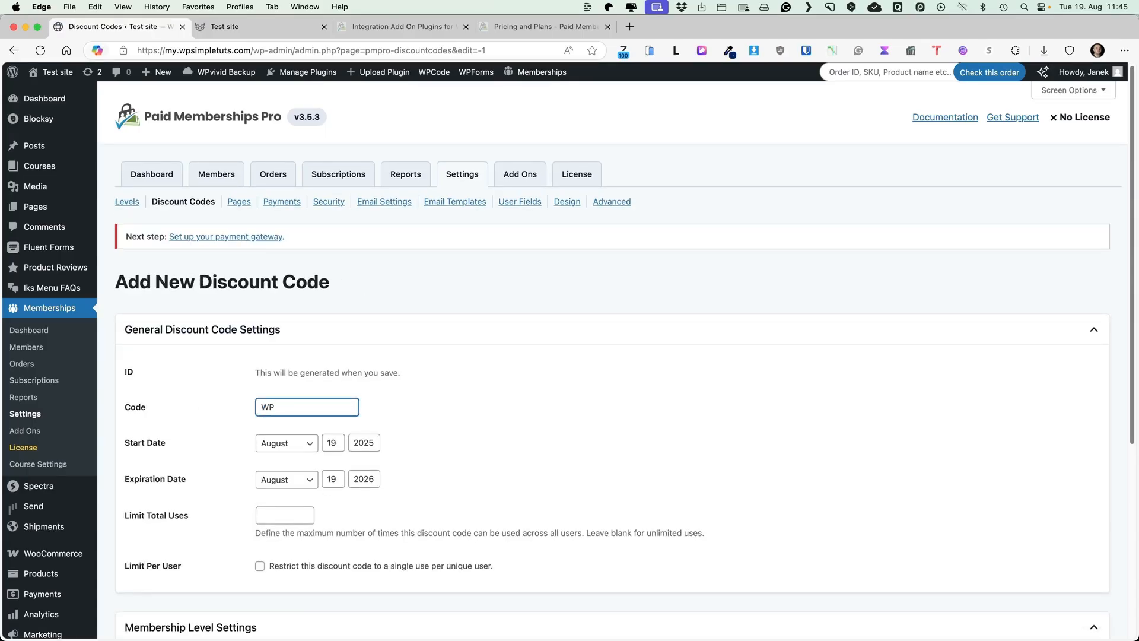
type("SH20")
scroll(329, 432, "down", 3)
left_click(305, 393)
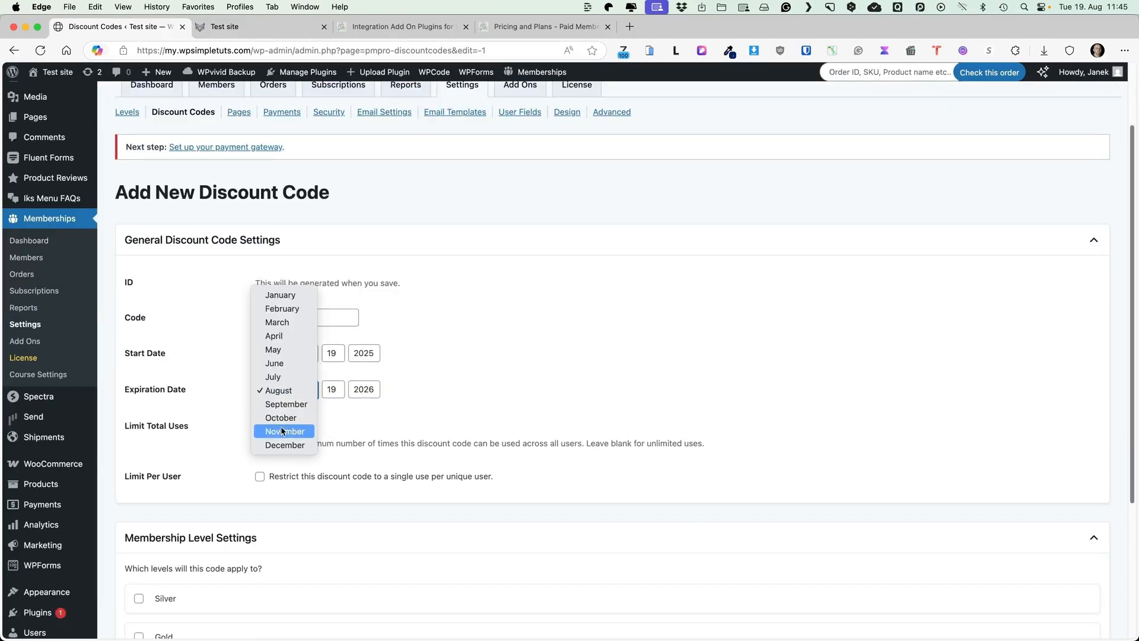
left_click(283, 451)
left_click(294, 423)
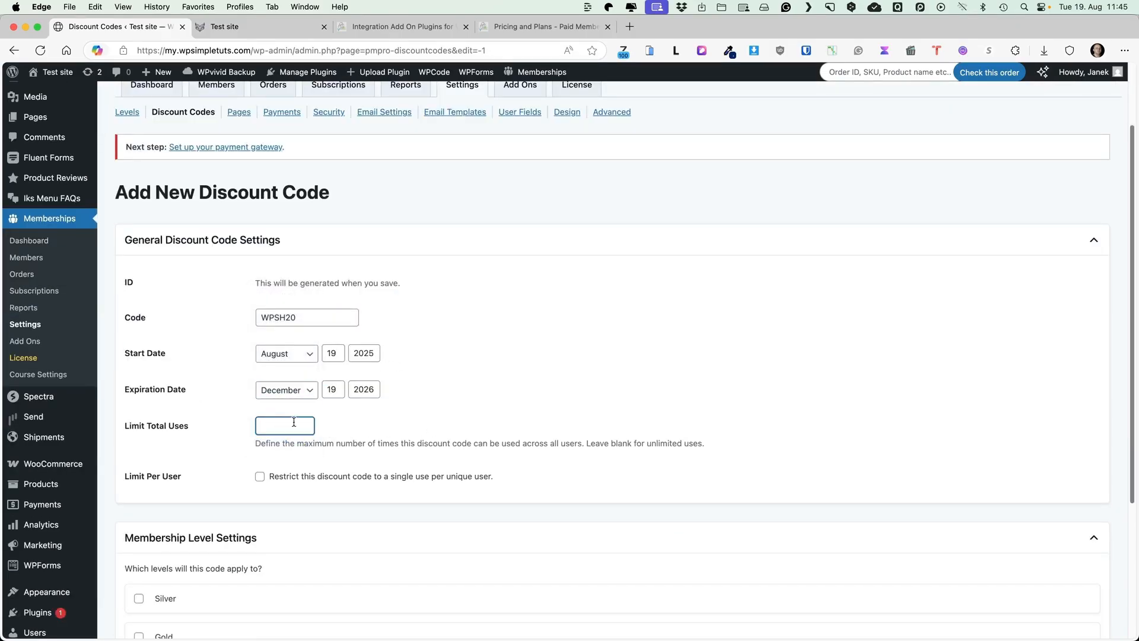
type("10")
left_click(642, 334)
Apply the discount code to the Silver and Gold levels
scroll(647, 341, "down", 4)
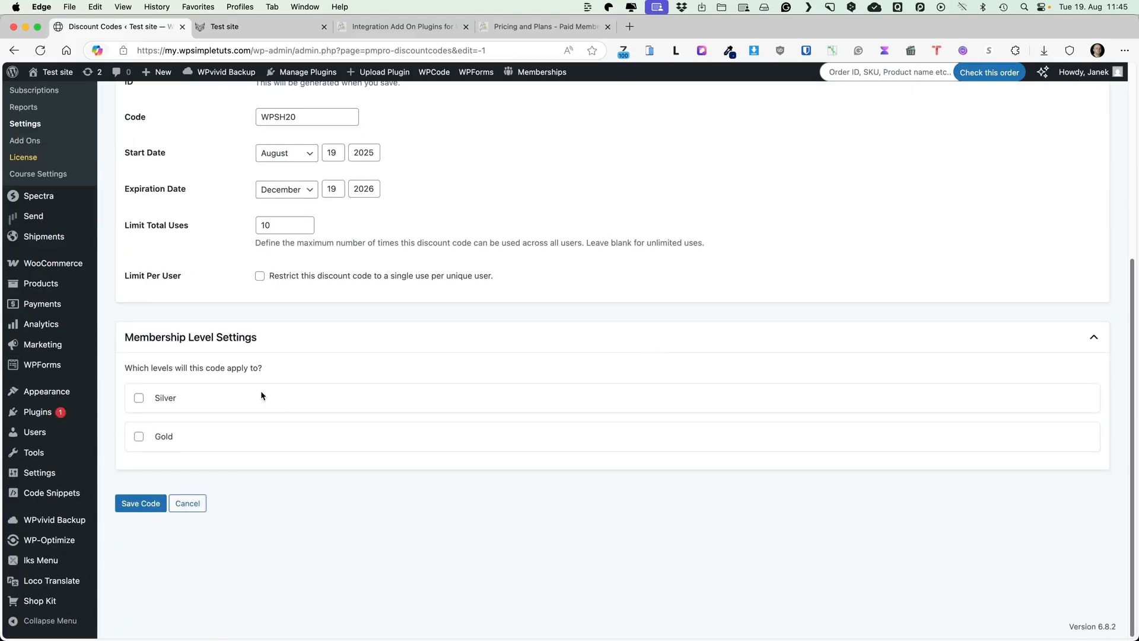
left_click(138, 398)
scroll(506, 400, "down", 5)
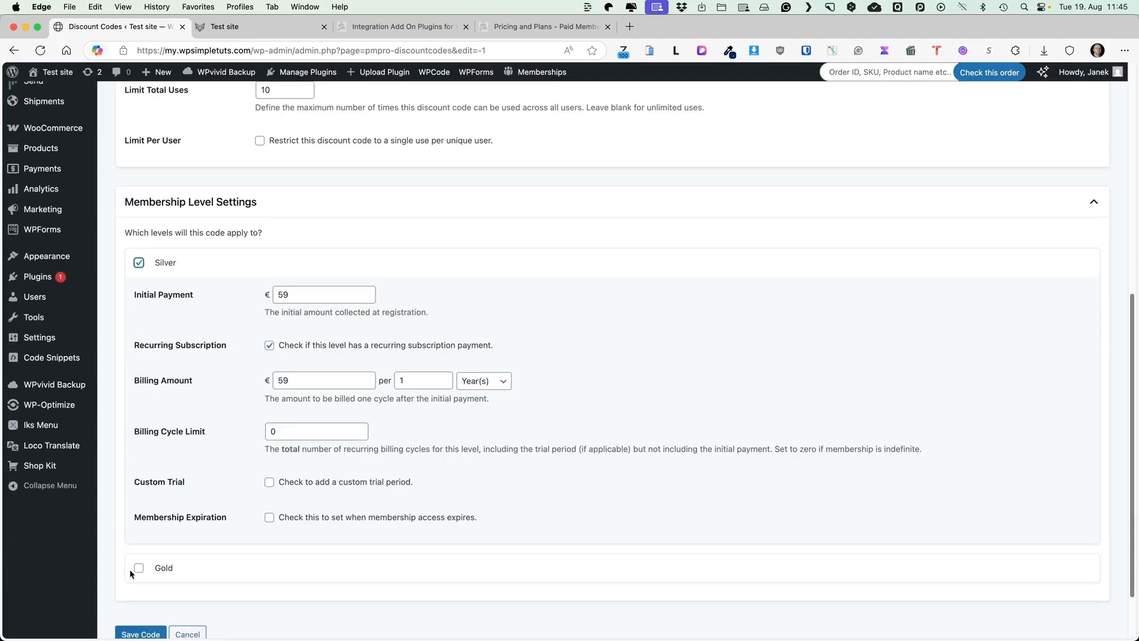
left_click(139, 565)
scroll(356, 492, "down", 5)
scroll(457, 452, "down", 3)
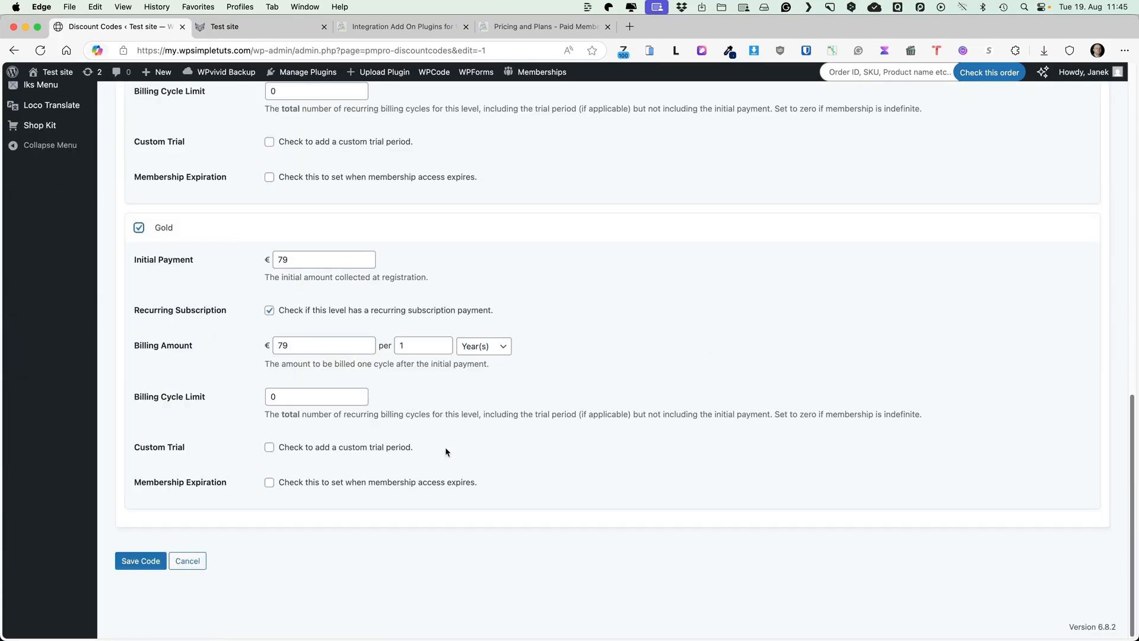
scroll(445, 453, "up", 7)
Set Silver's initial payment to 49 and Gold's to 69, then save the code
left_click_drag(290, 361, 262, 360)
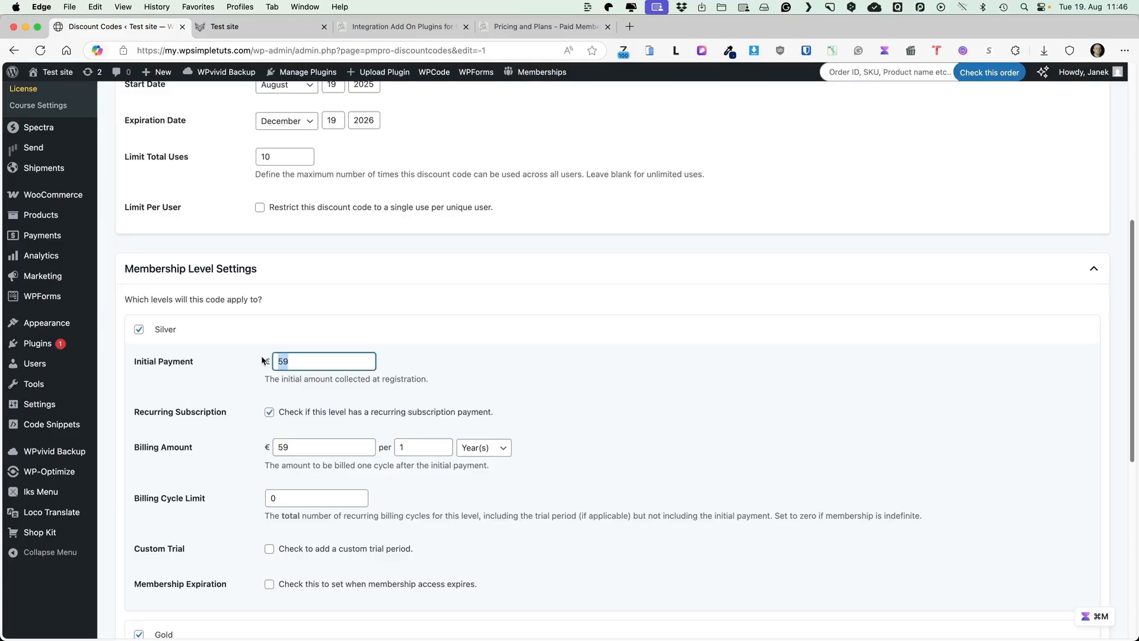
type("49")
scroll(361, 354, "down", 5)
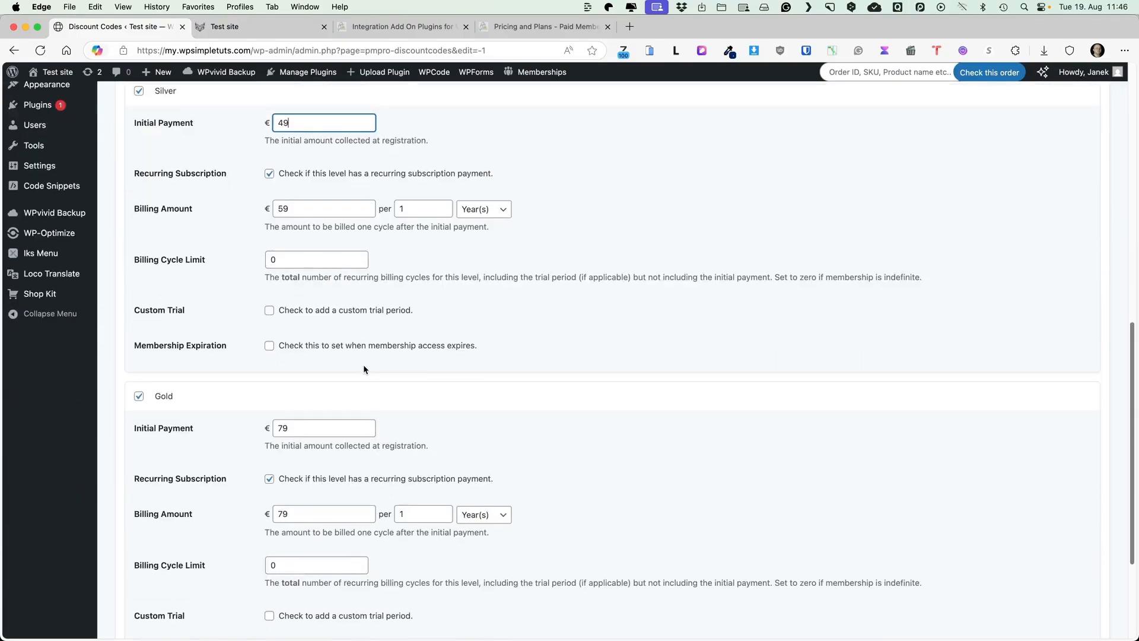
left_click_drag(299, 337, 242, 338)
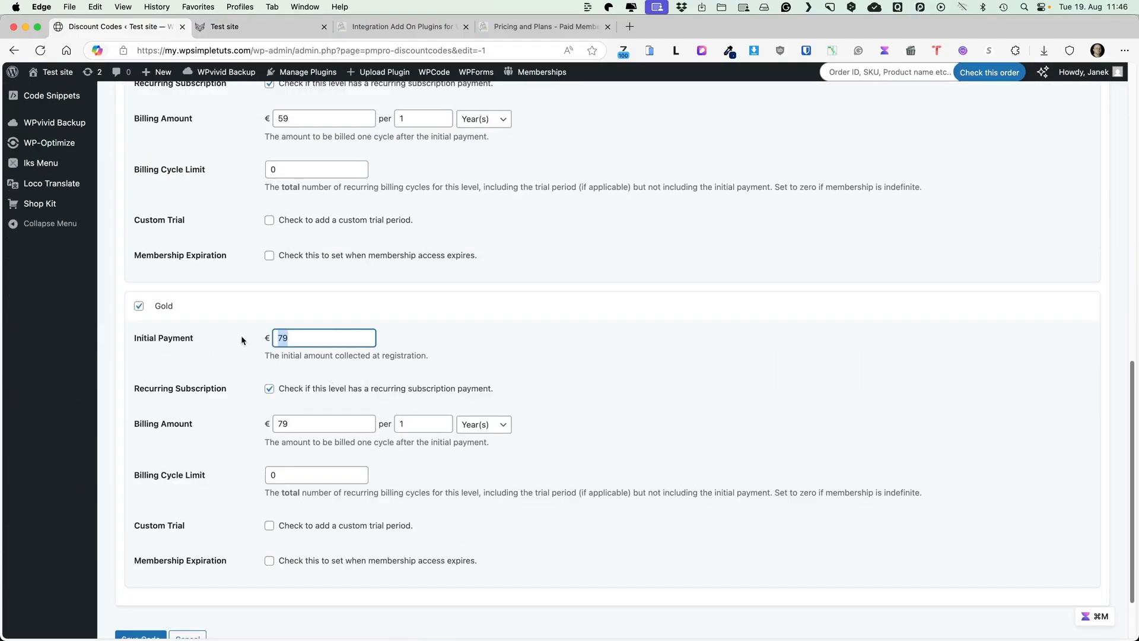
type("69")
scroll(345, 401, "down", 2)
left_click(139, 559)
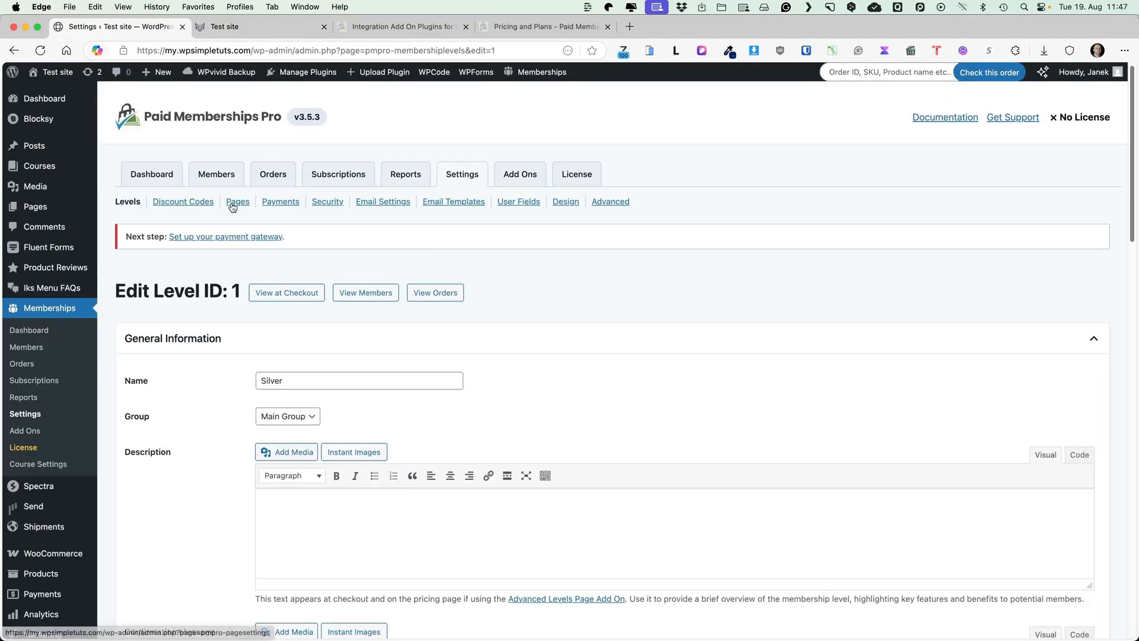
Review the Page Settings, leaving the Account Page set to Membership Account
left_click(239, 203)
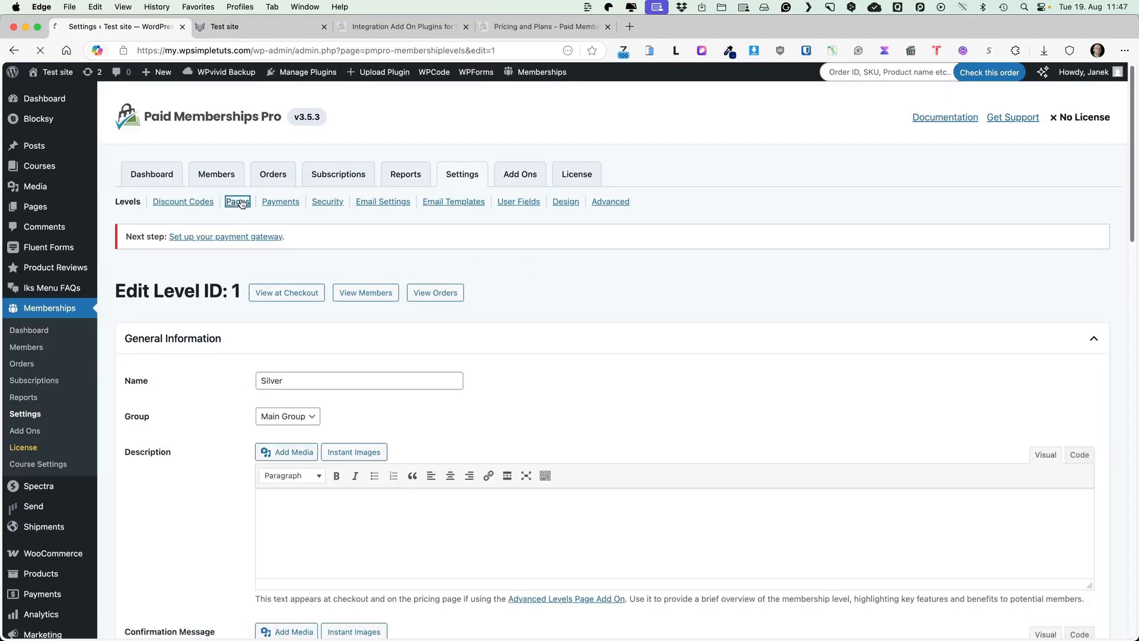
scroll(440, 272, "down", 3)
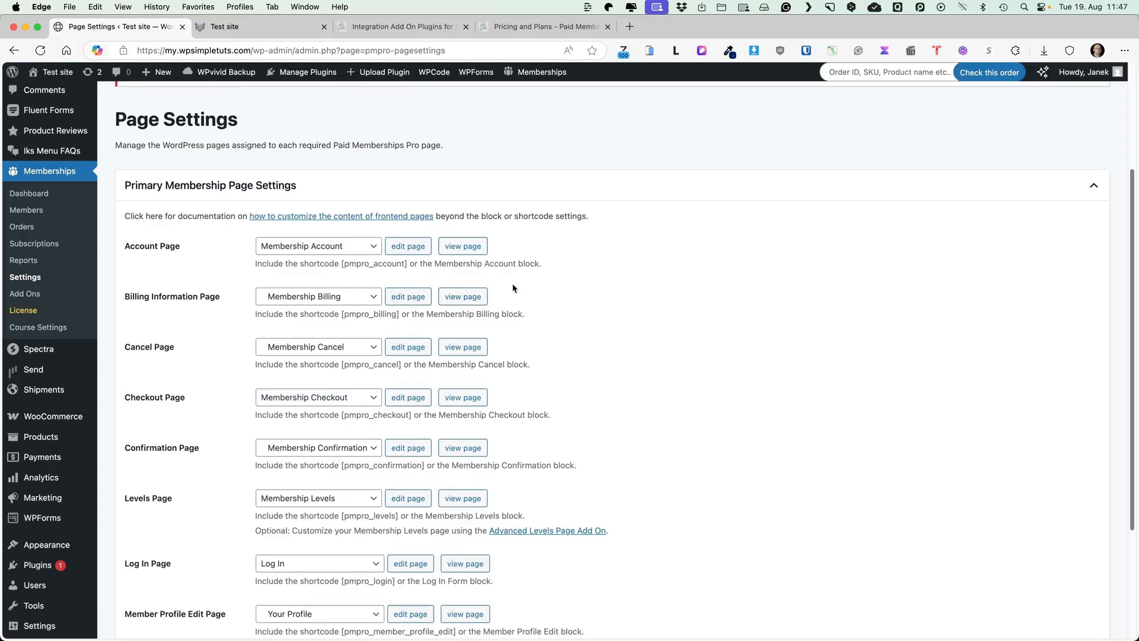
scroll(632, 277, "up", 5)
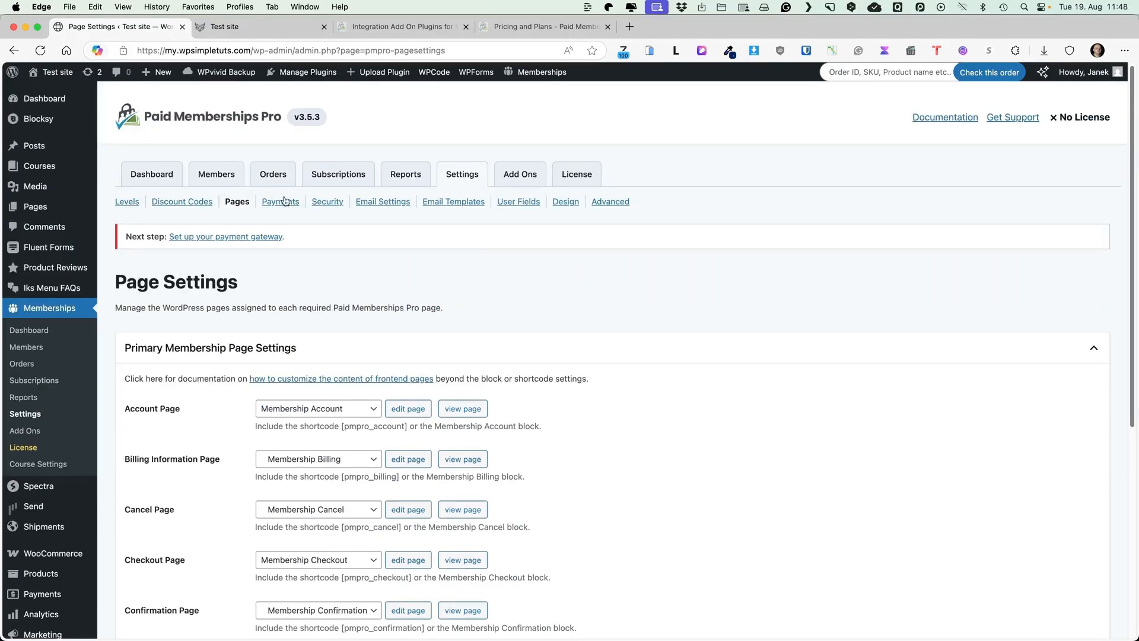
left_click(315, 413)
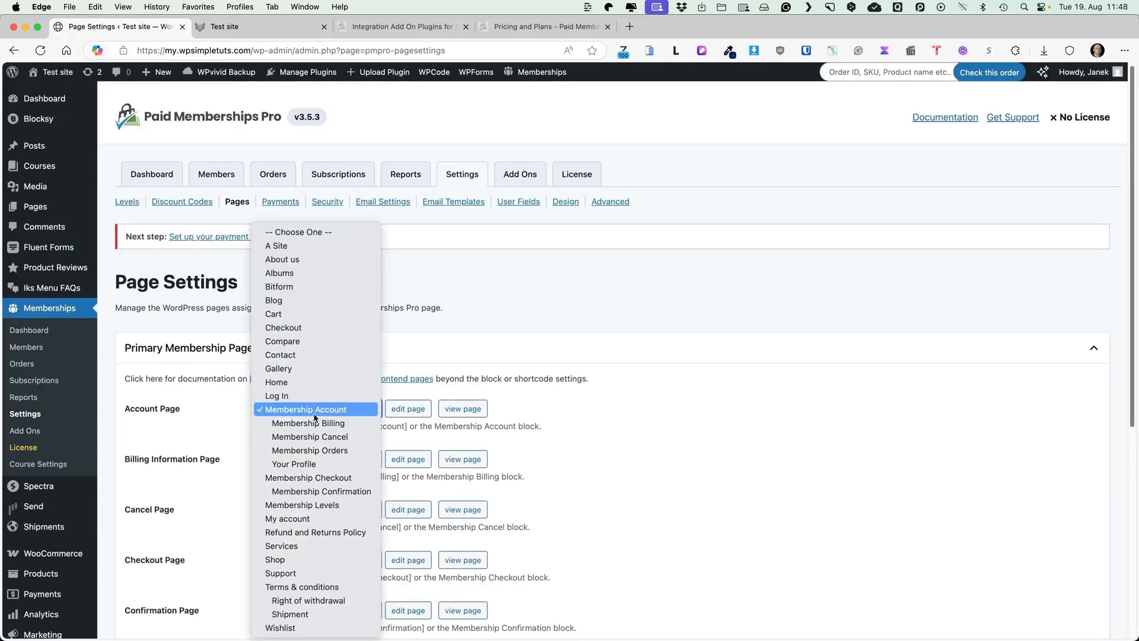
left_click(160, 414)
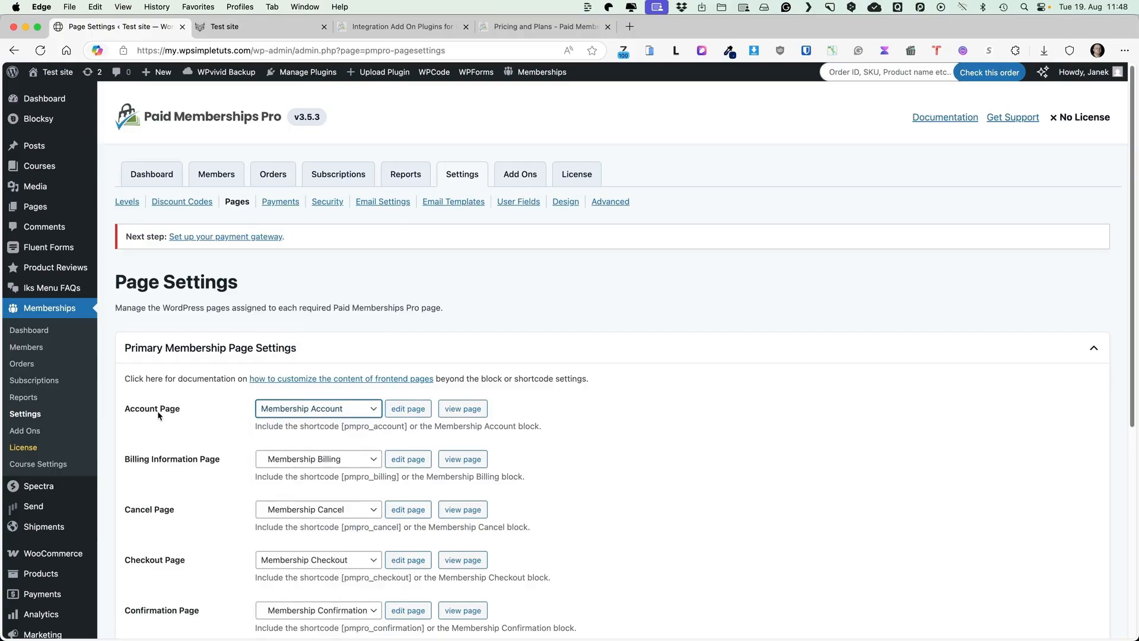
left_click(289, 414)
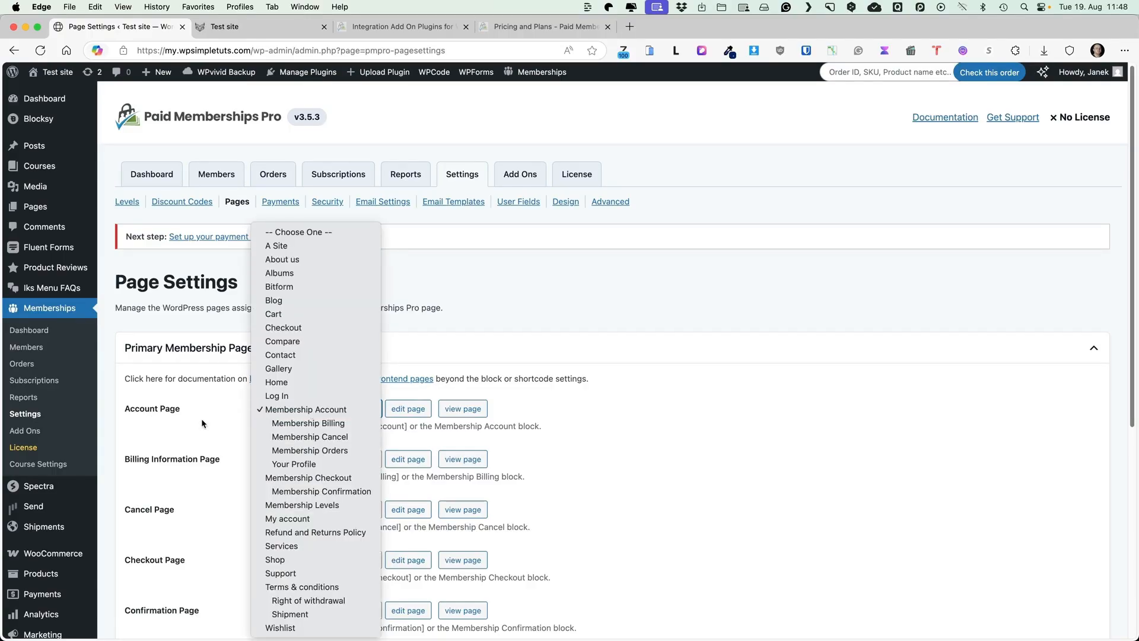
left_click(196, 399)
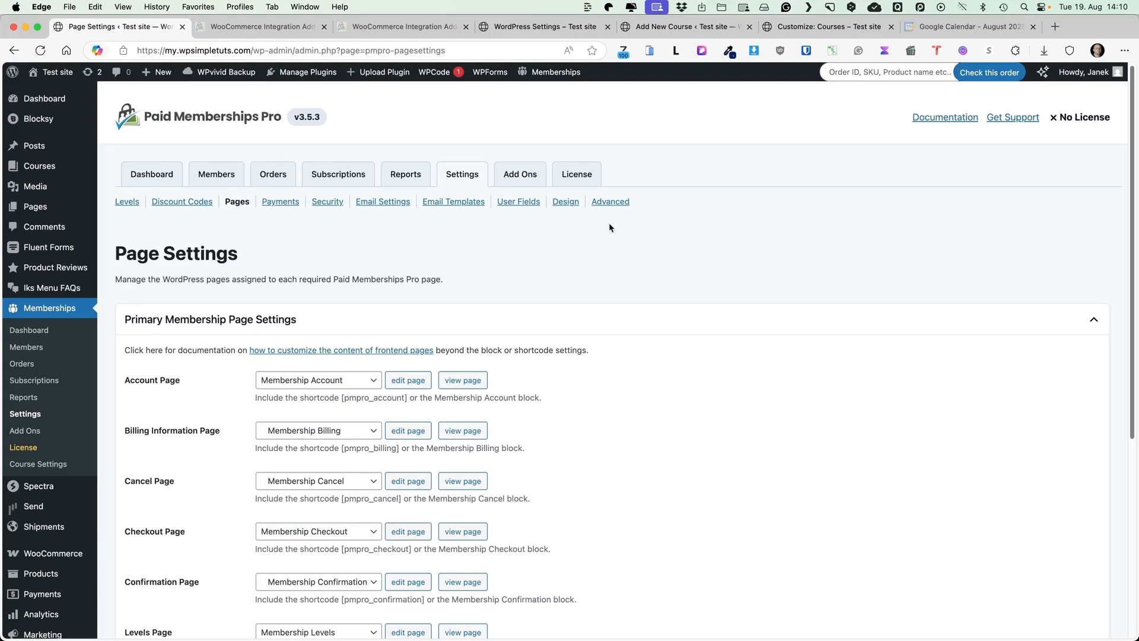
Restrict the A Site page to Silver and Gold members and save it
mouse_move(35, 206)
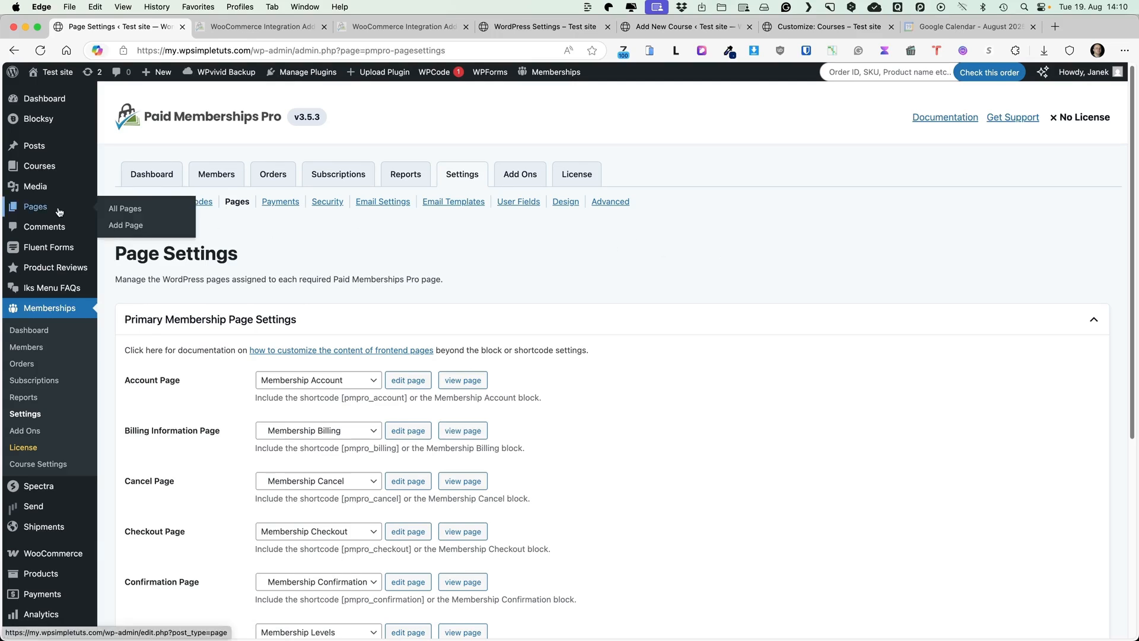
left_click(116, 212)
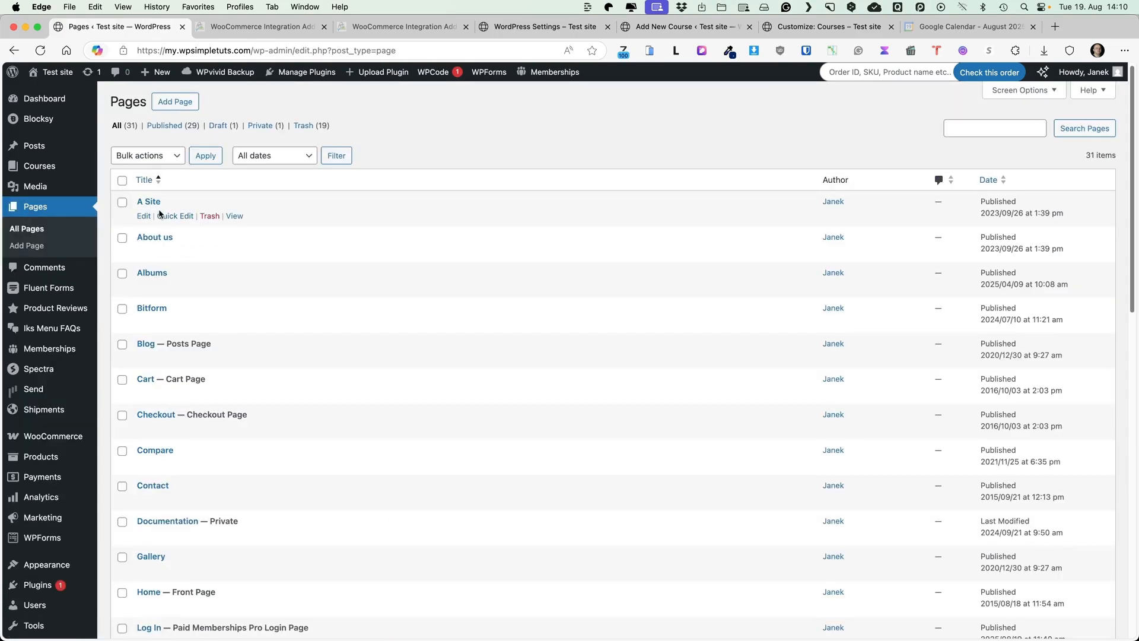
left_click(153, 203)
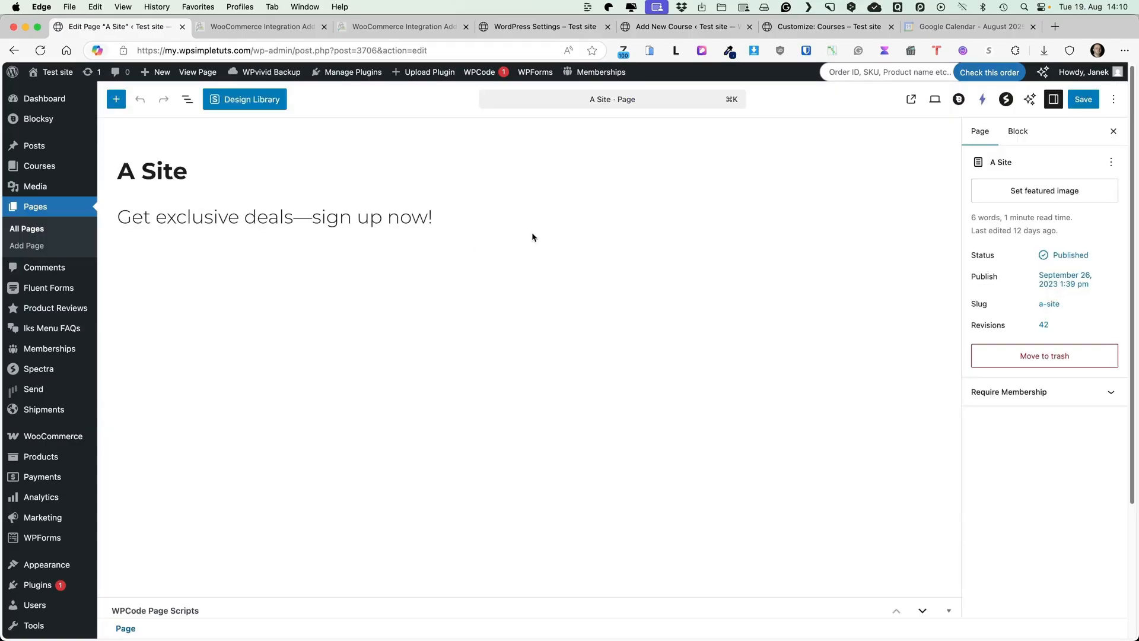
left_click(1077, 392)
left_click(976, 455)
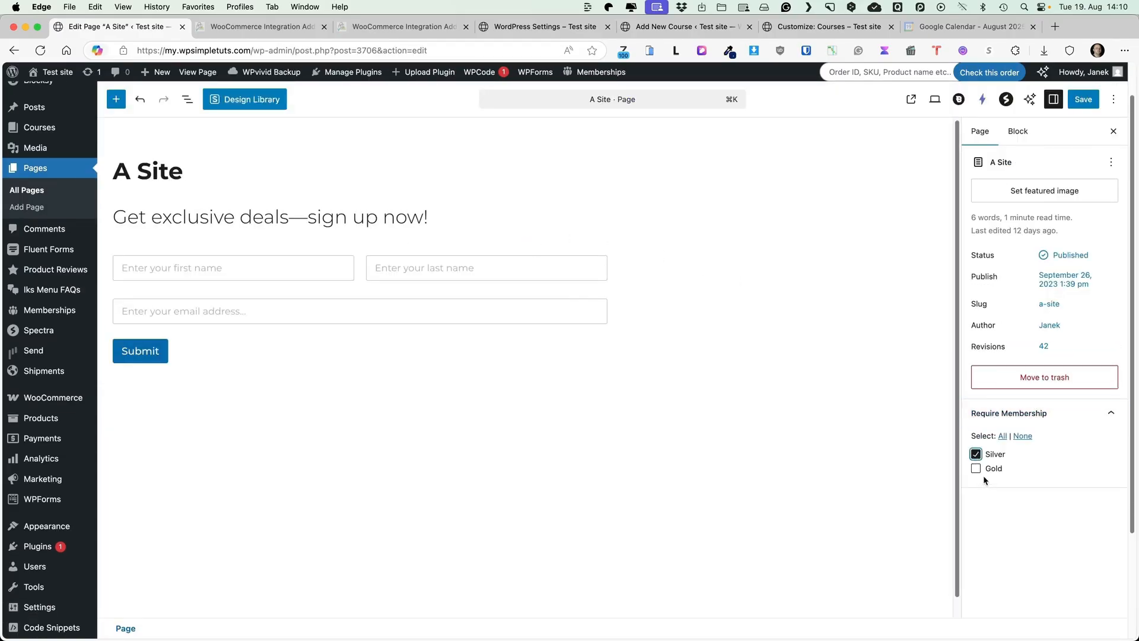
left_click(976, 470)
left_click(1083, 100)
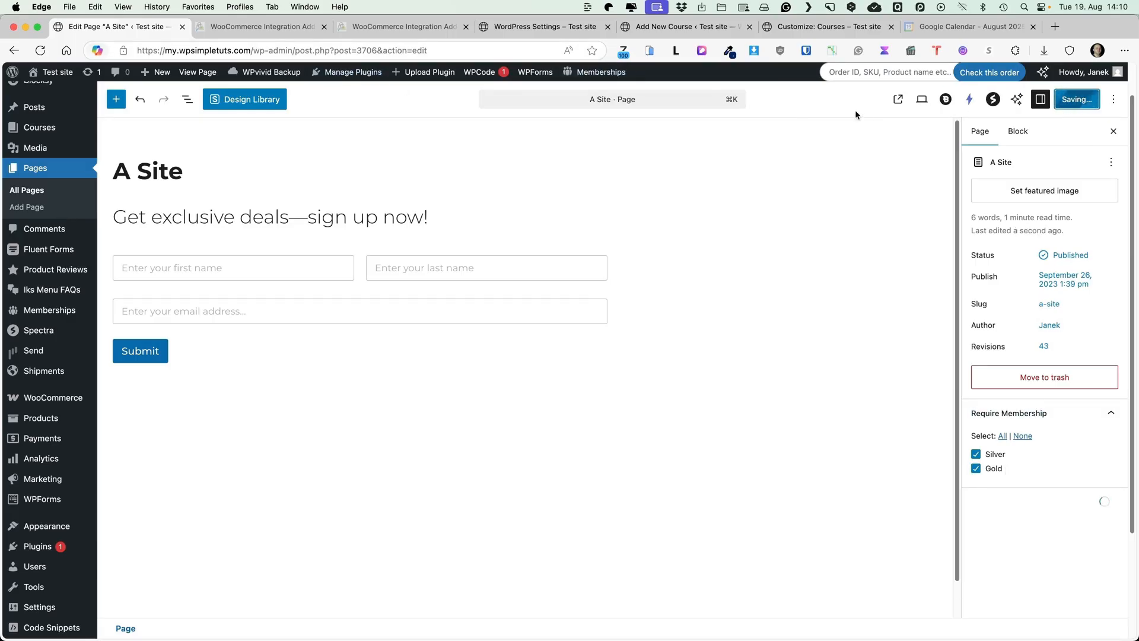
View the live A Site page to check the restriction, then return to the editor
left_click(899, 99)
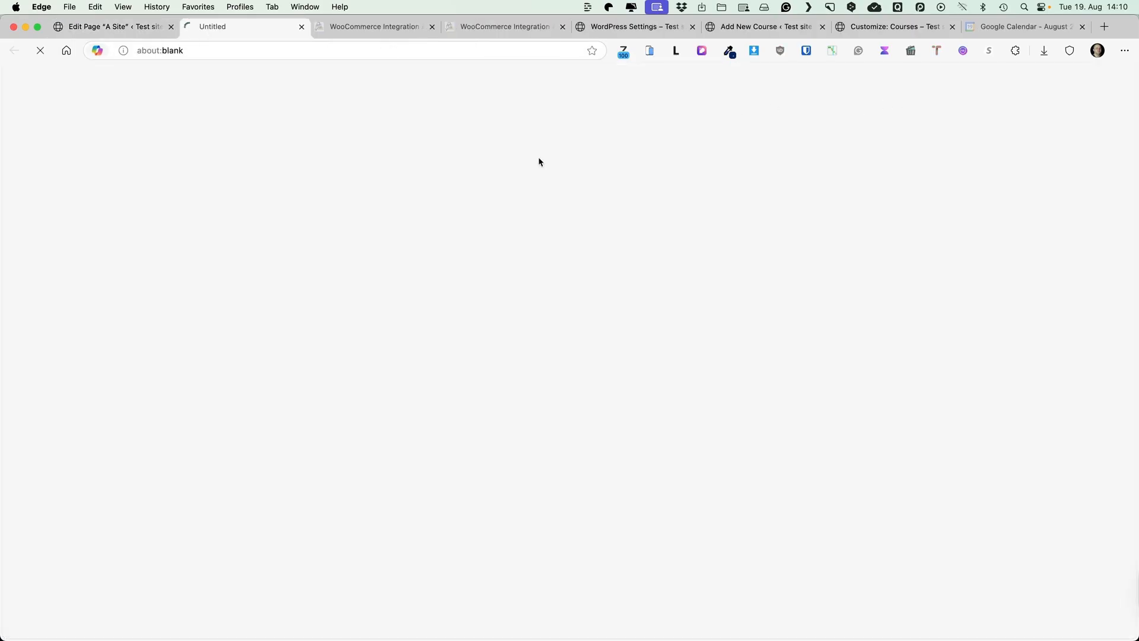
scroll(415, 445, "down", 3)
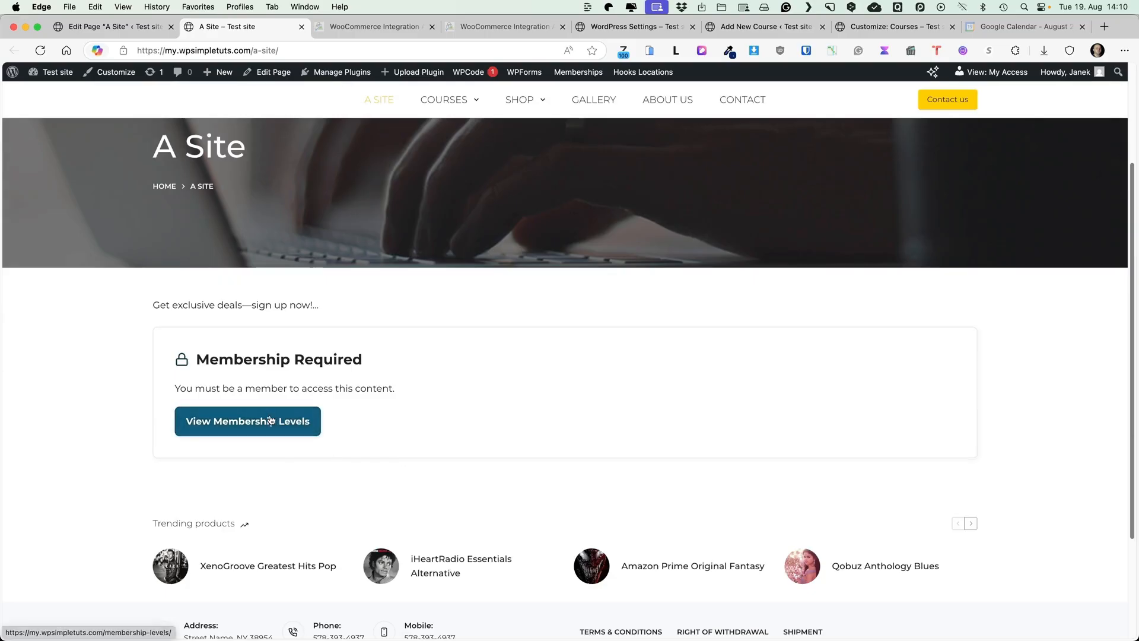
scroll(496, 362, "up", 1)
left_click(323, 53)
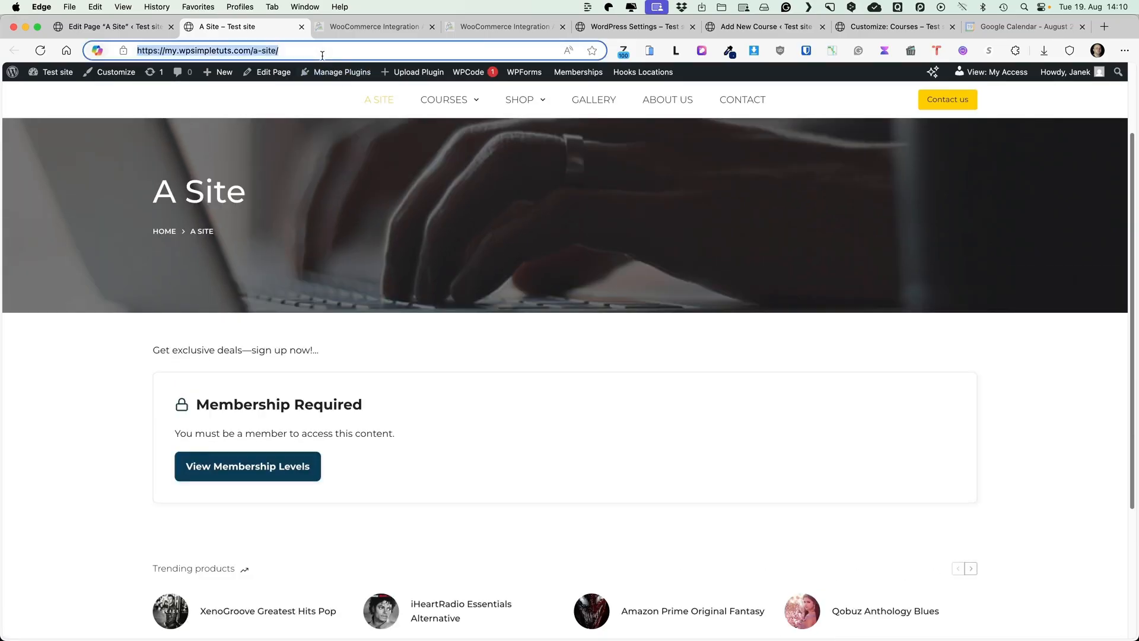
left_click(103, 328)
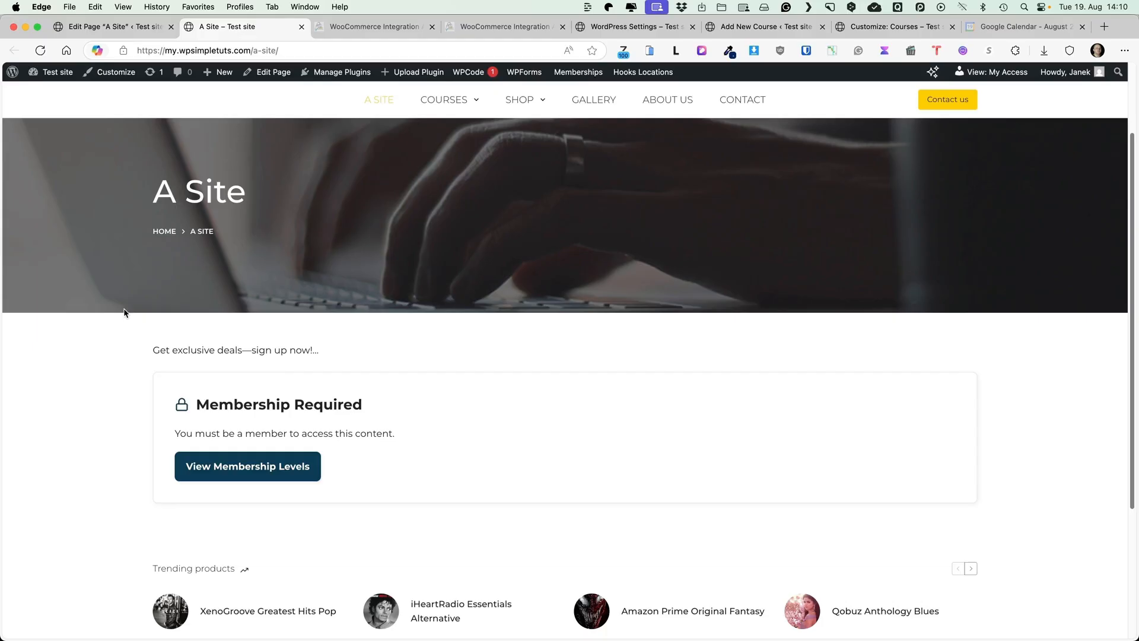
left_click(116, 27)
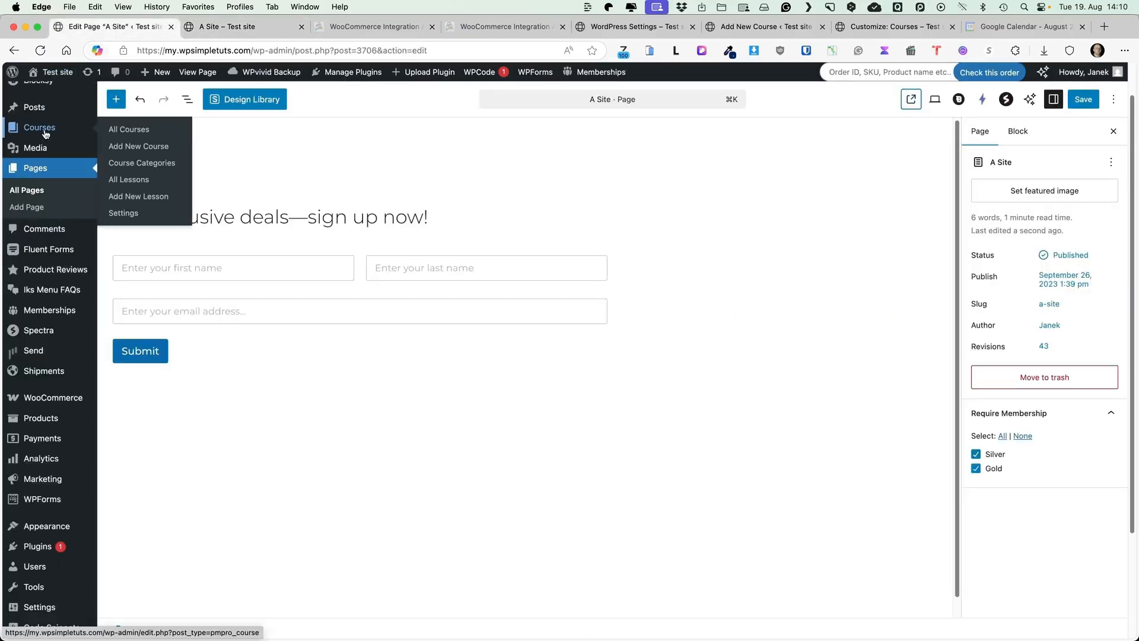
mouse_move(34, 107)
left_click(118, 113)
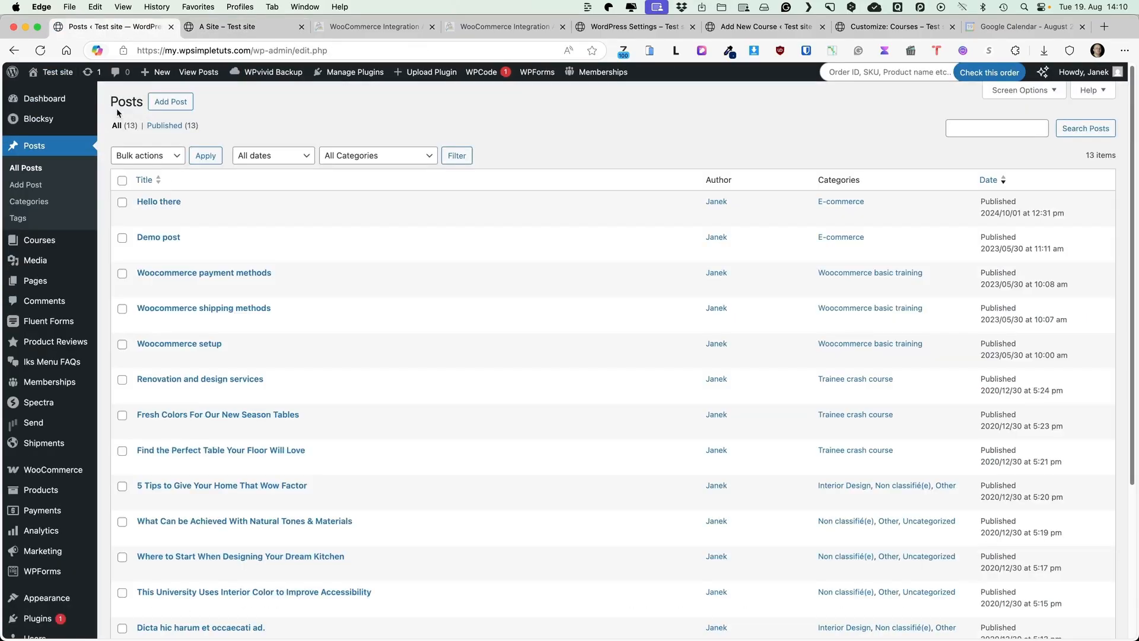
left_click(169, 203)
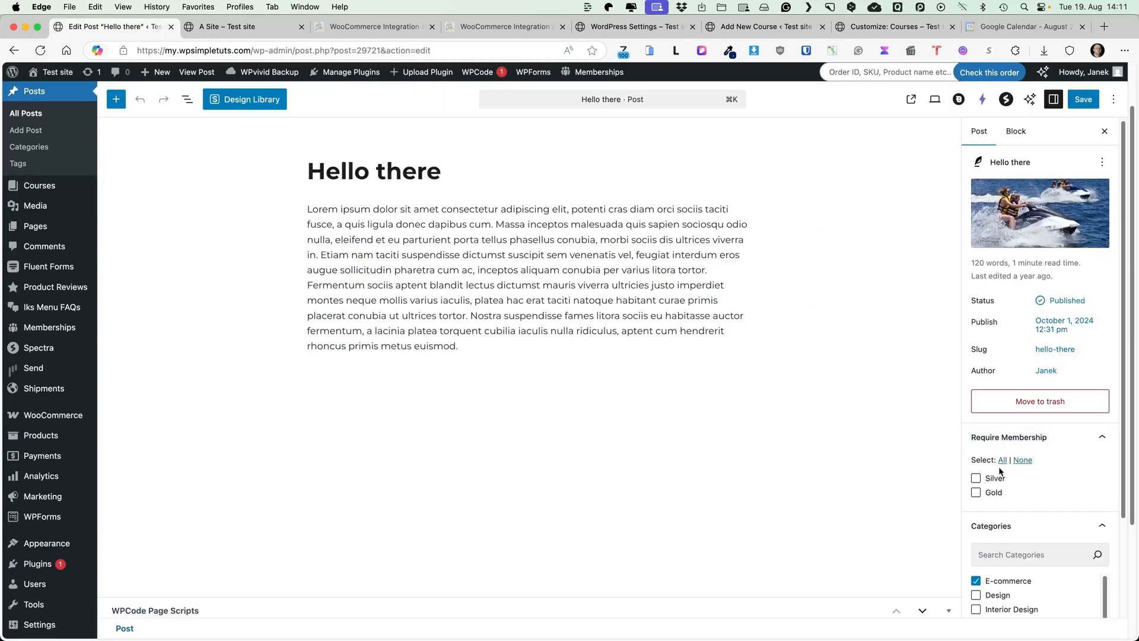
left_click(35, 147)
left_click(506, 206)
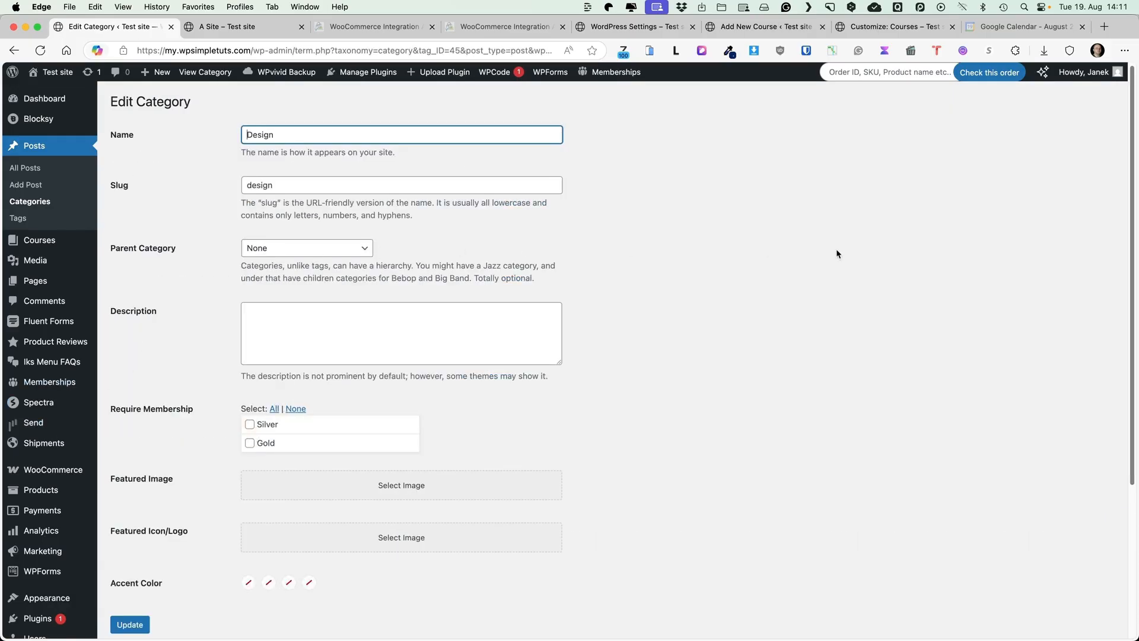
left_click(725, 263)
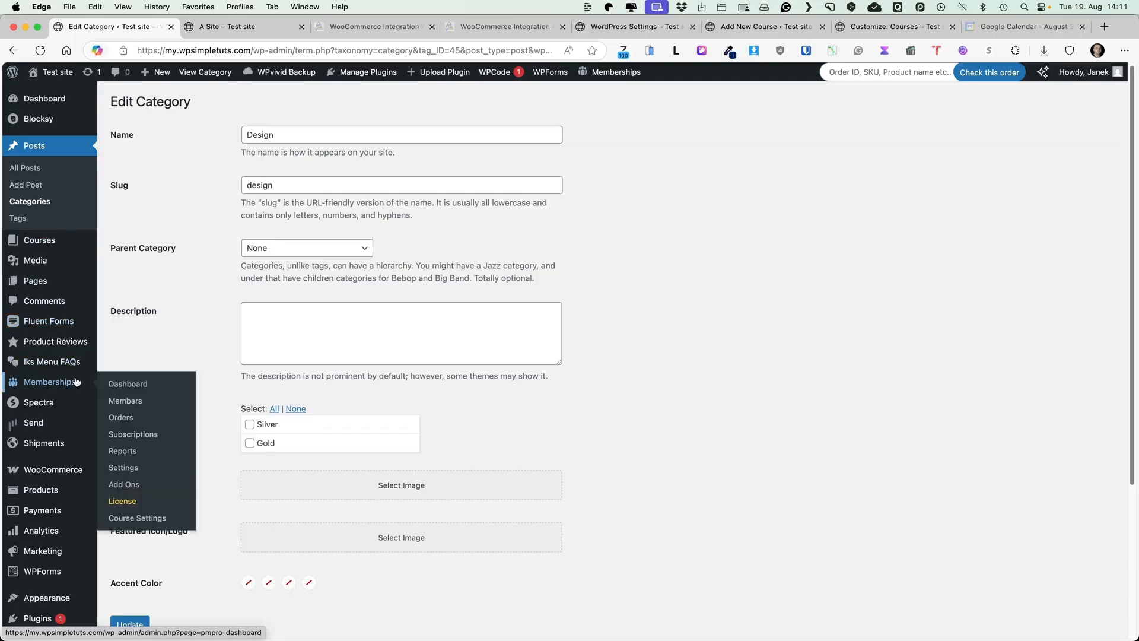
Set the payment gateway to Pay by Check in Sandbox/Testing and save the settings
mouse_move(75, 468)
mouse_move(49, 381)
left_click(121, 465)
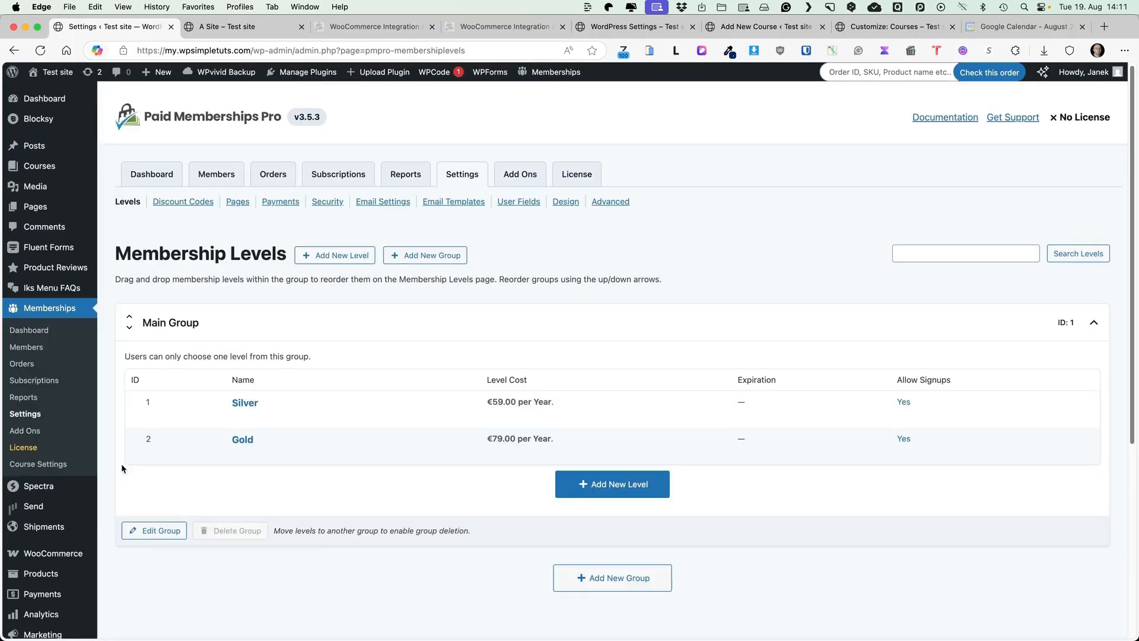
left_click(281, 202)
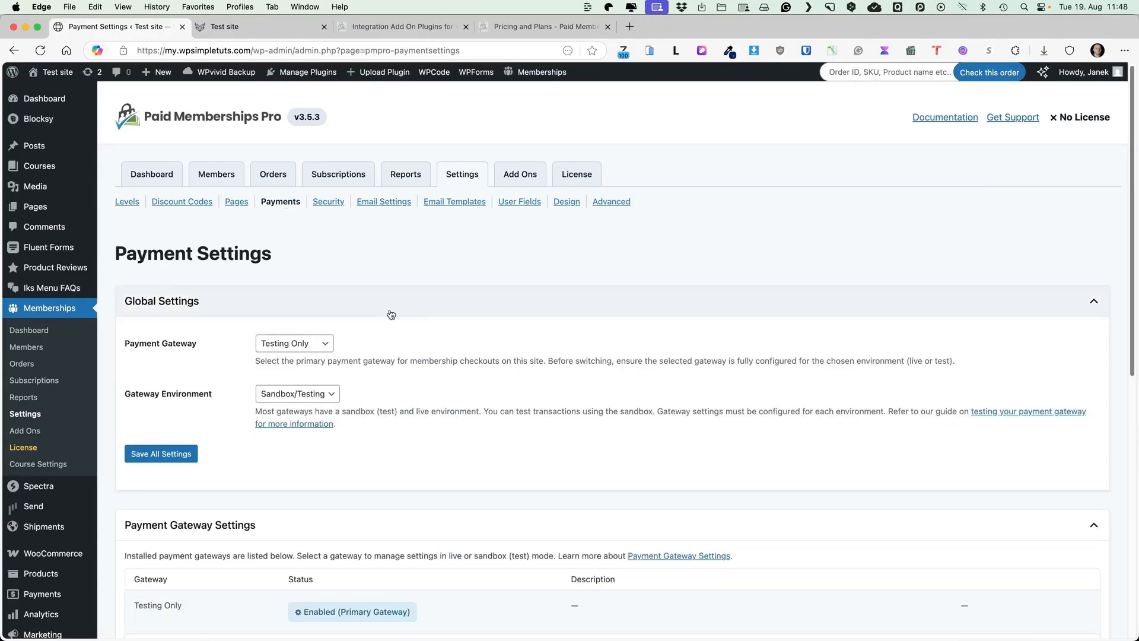
scroll(420, 298, "down", 2)
scroll(420, 298, "down", 2)
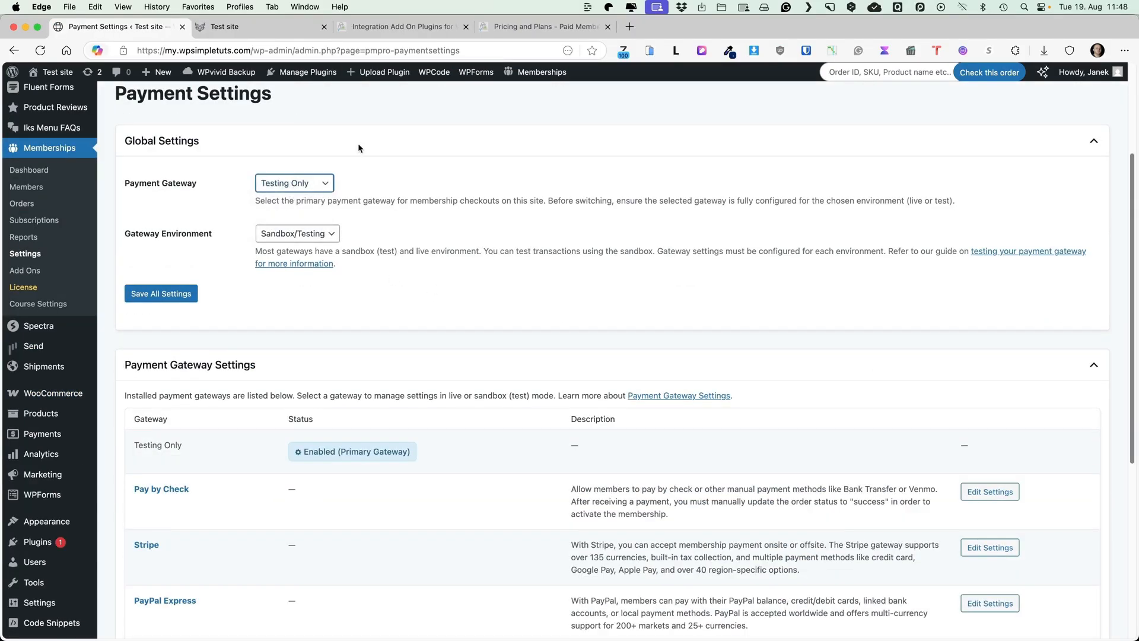
left_click(270, 183)
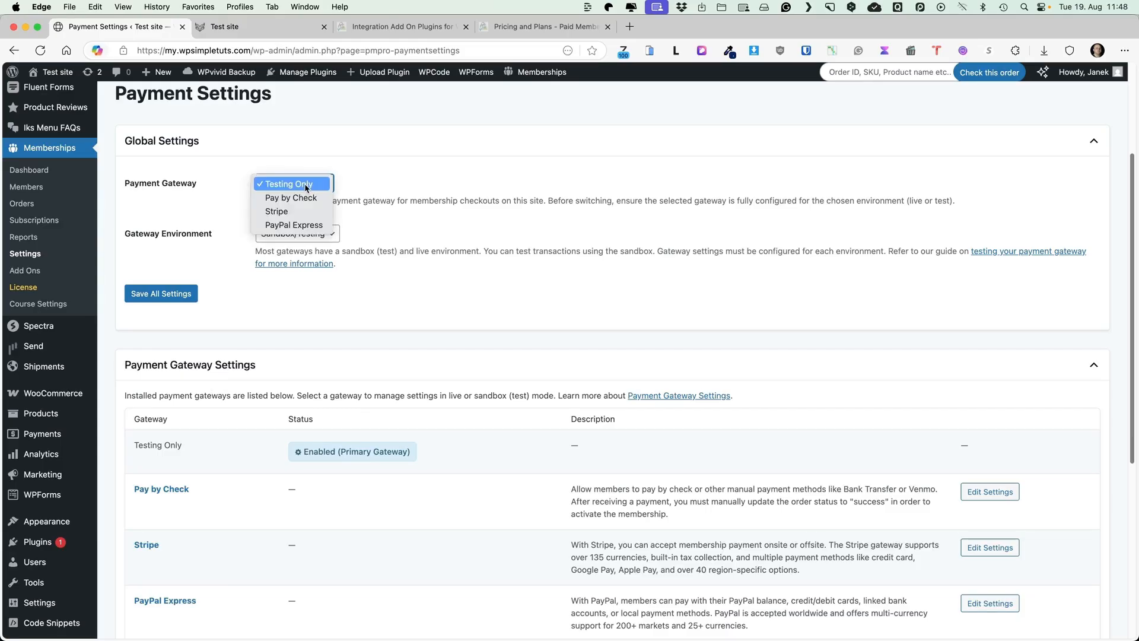
left_click(286, 197)
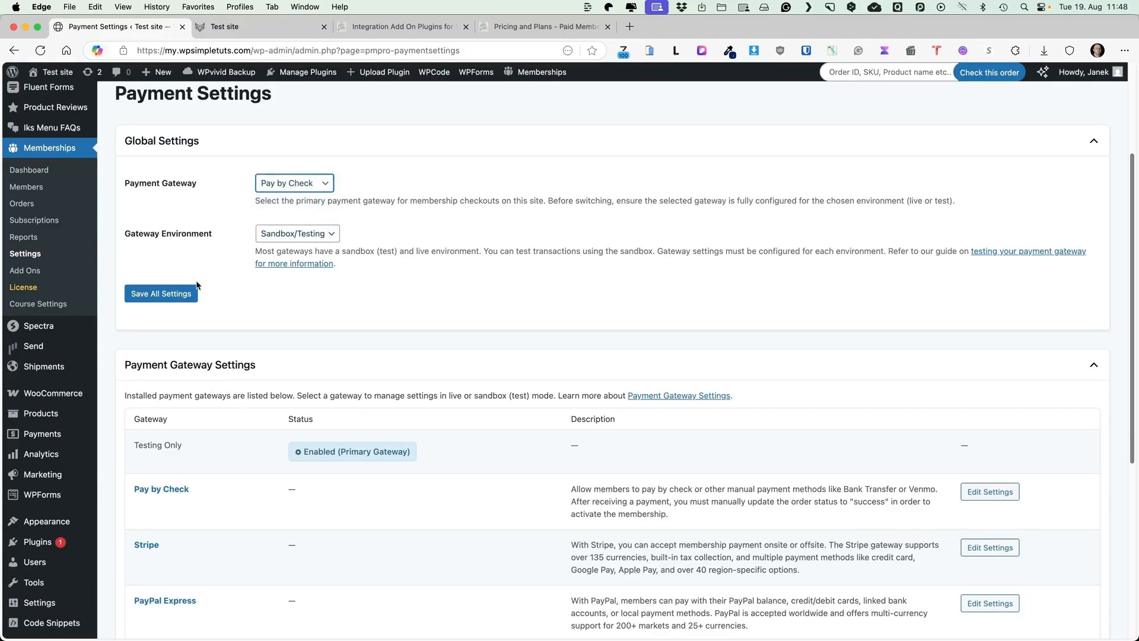
left_click(296, 233)
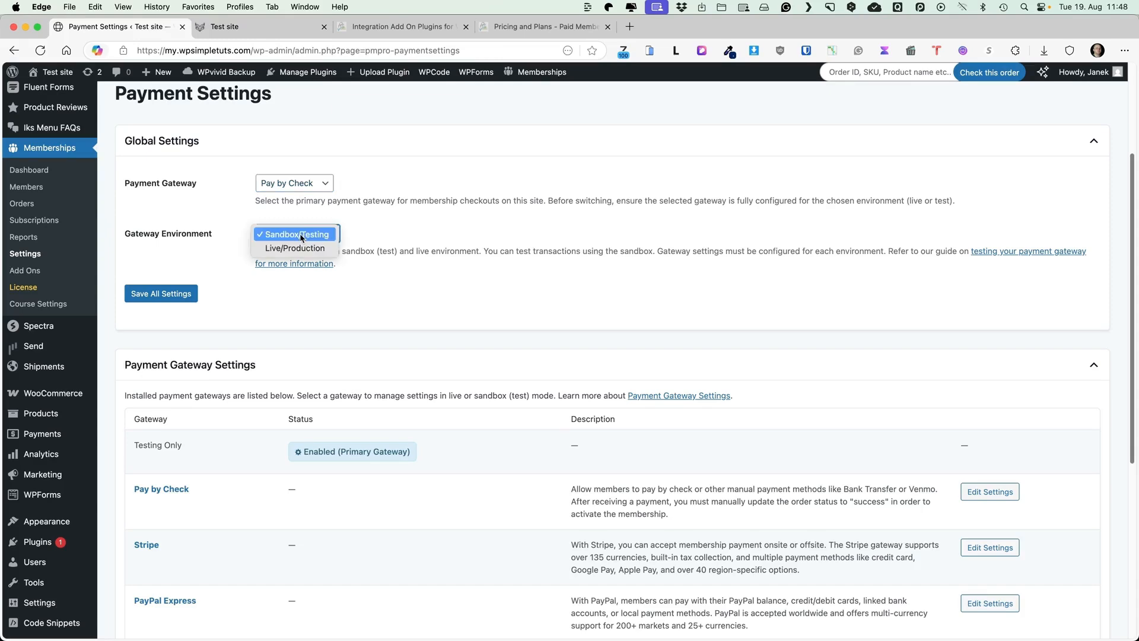
left_click(285, 246)
left_click(291, 234)
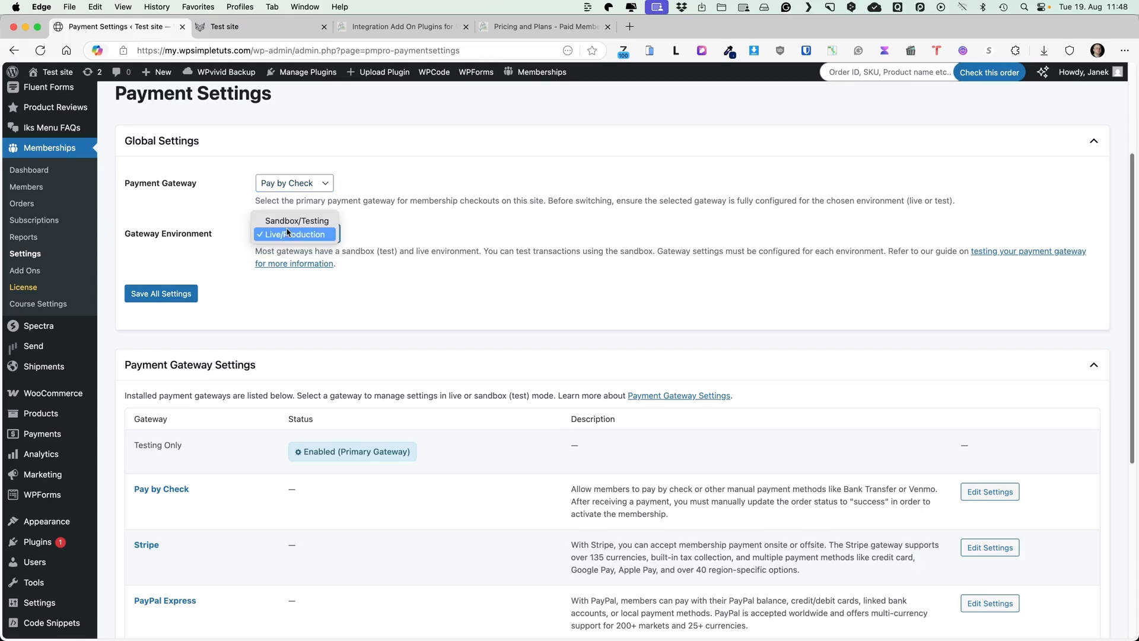
left_click(276, 220)
left_click(165, 293)
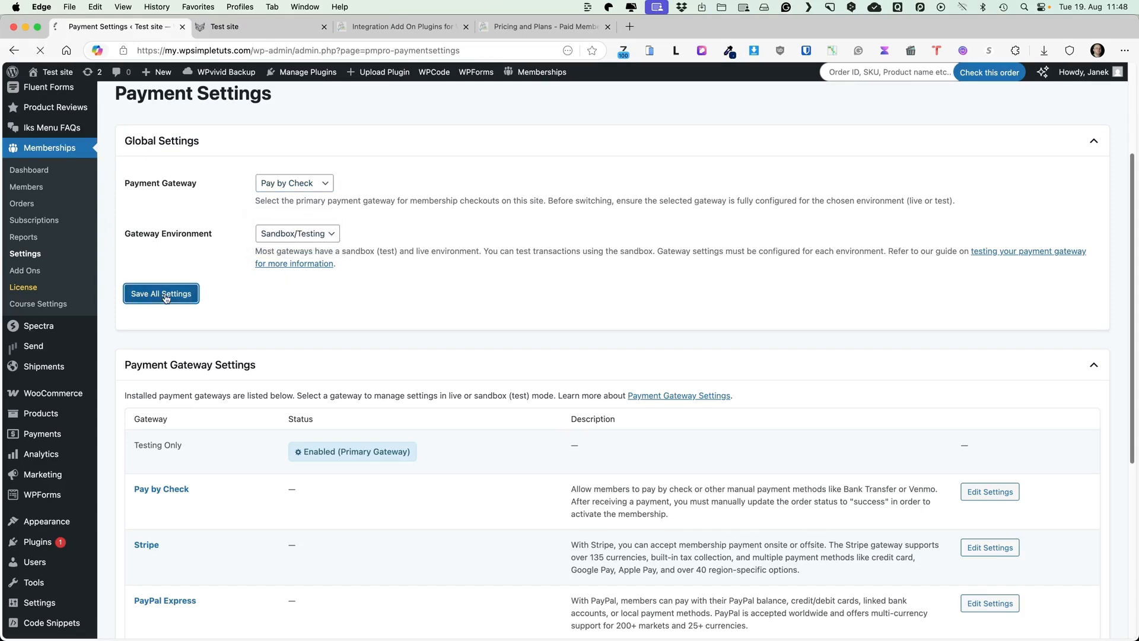
Look at the Stripe gateway settings, then go back to the payment settings page
scroll(561, 333, "down", 6)
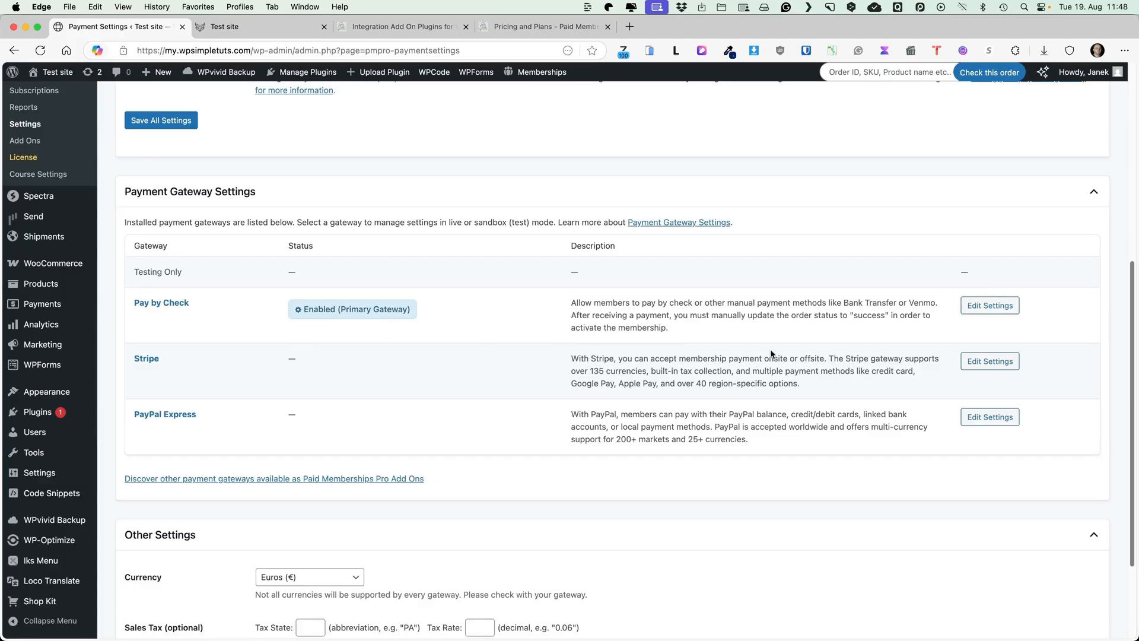
left_click(990, 361)
scroll(534, 323, "down", 5)
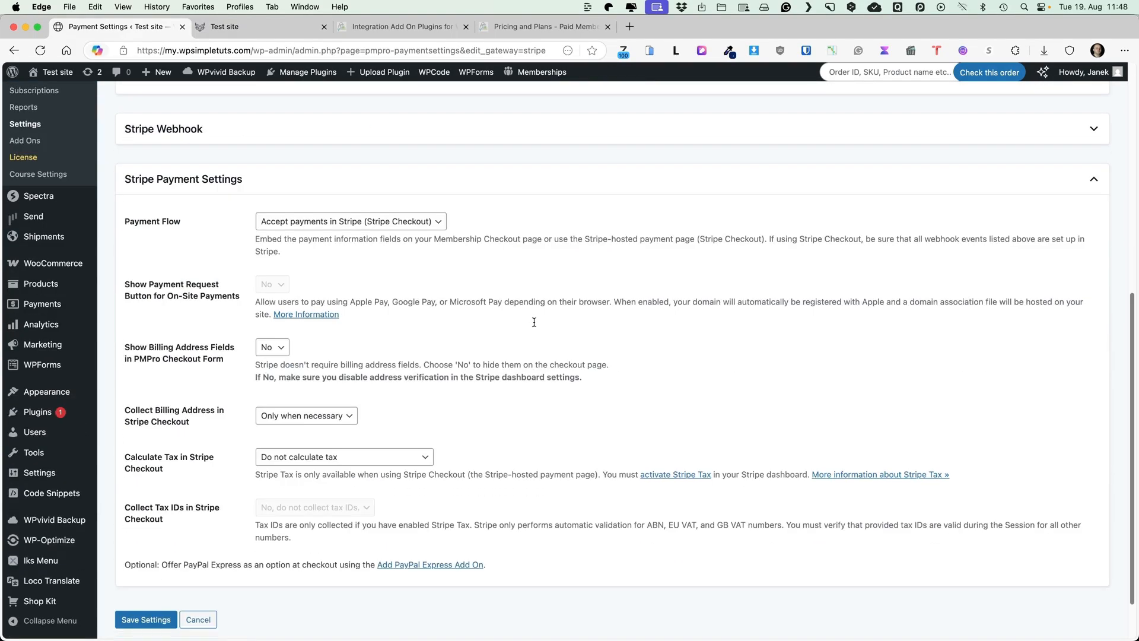
key("super+bracketleft")
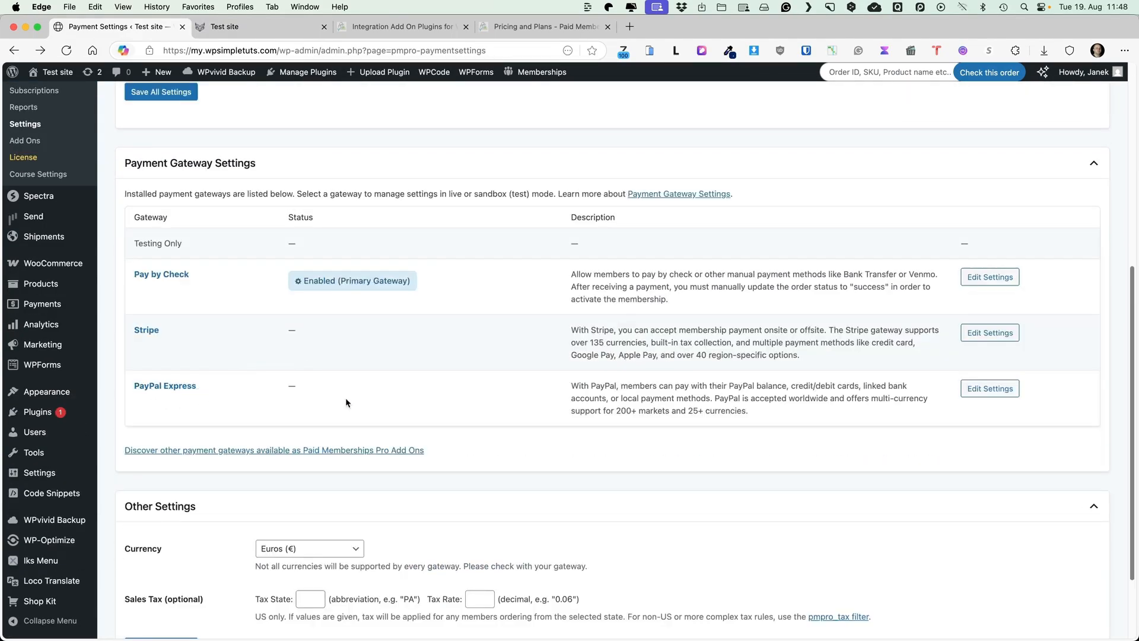
scroll(426, 387, "down", 2)
scroll(426, 386, "up", 8)
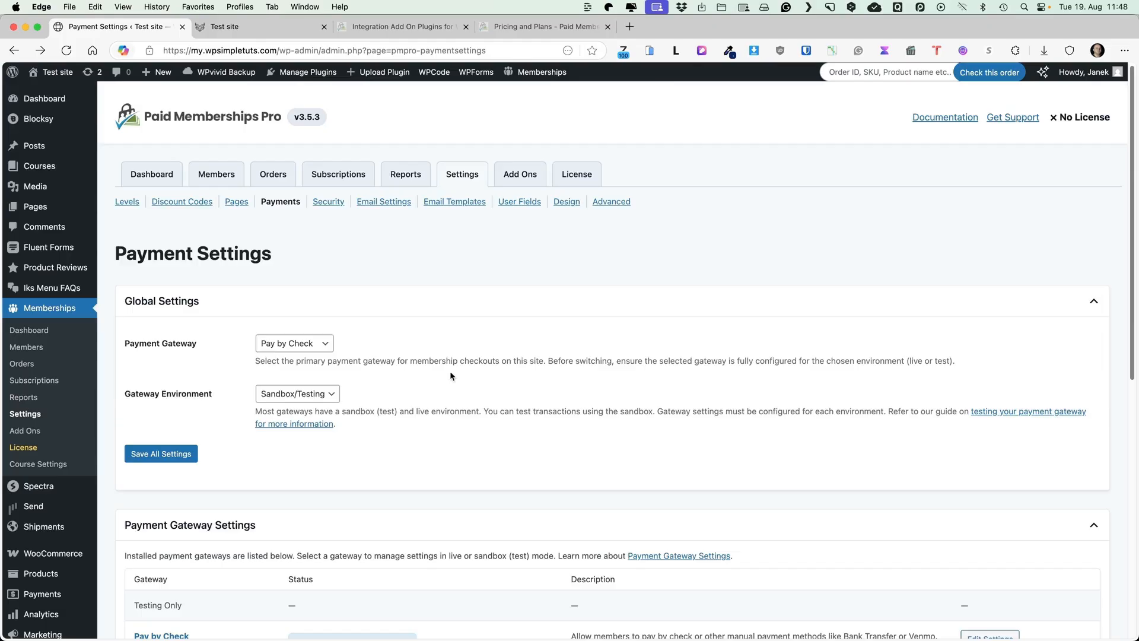
Browse the Security and Email Settings pages
left_click(322, 205)
scroll(279, 296, "down", 3)
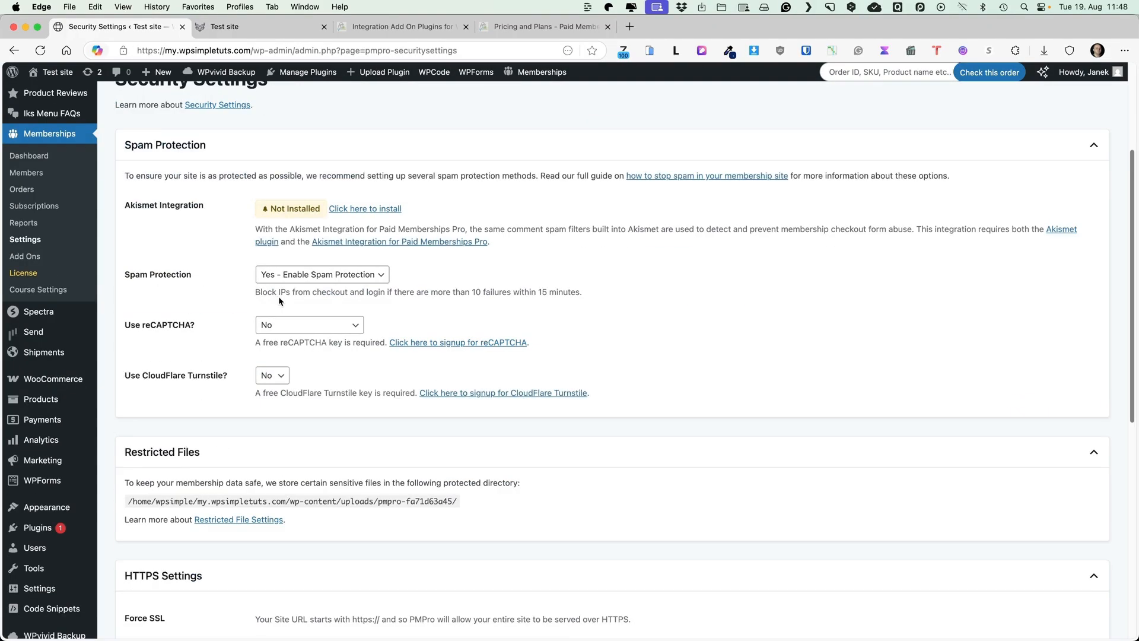
scroll(278, 301, "down", 1)
scroll(601, 301, "down", 8)
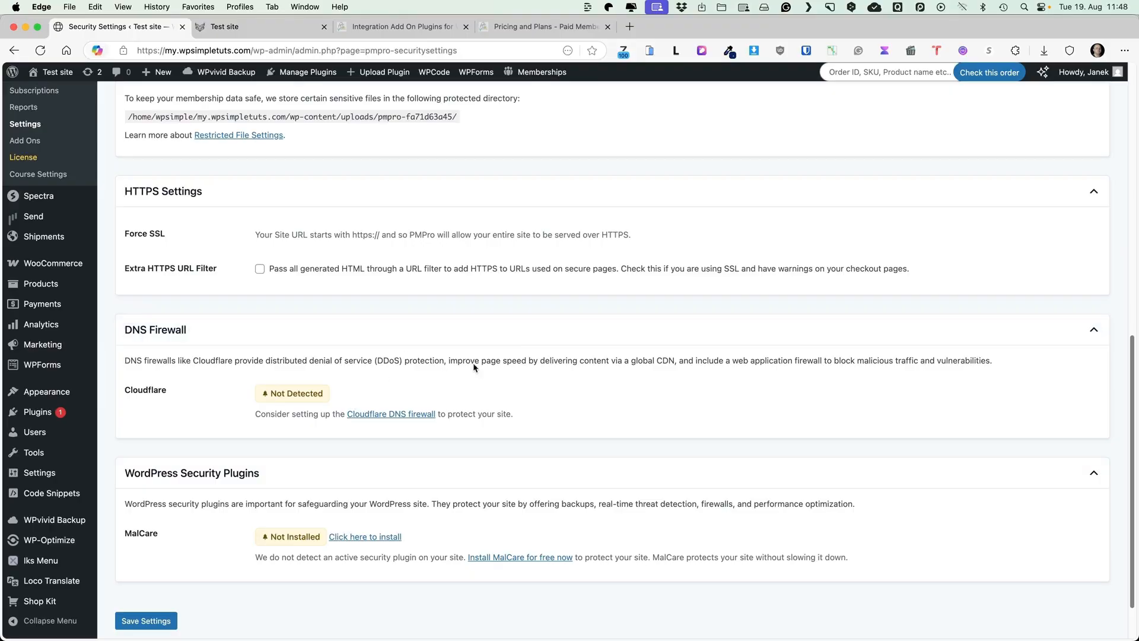
scroll(603, 333, "up", 15)
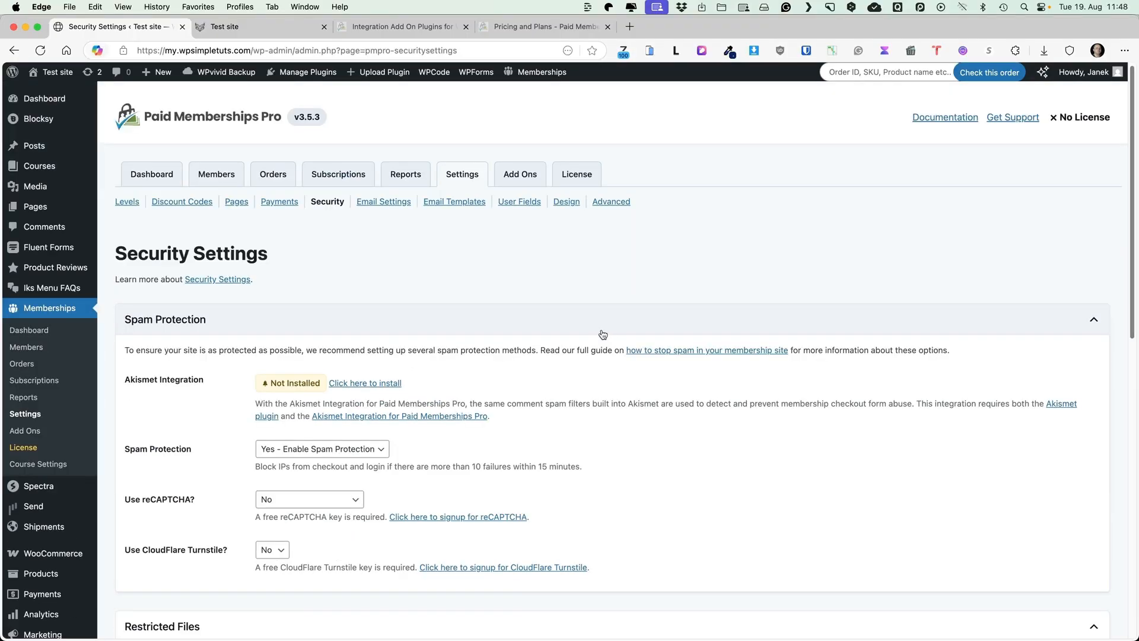
left_click(384, 202)
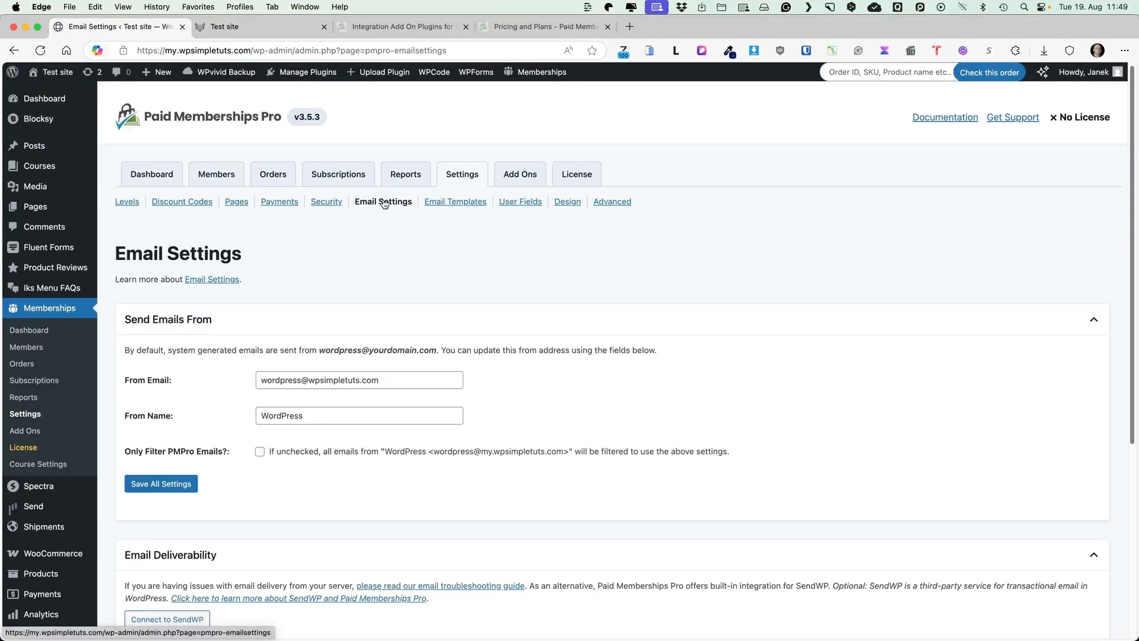
scroll(561, 301, "down", 5)
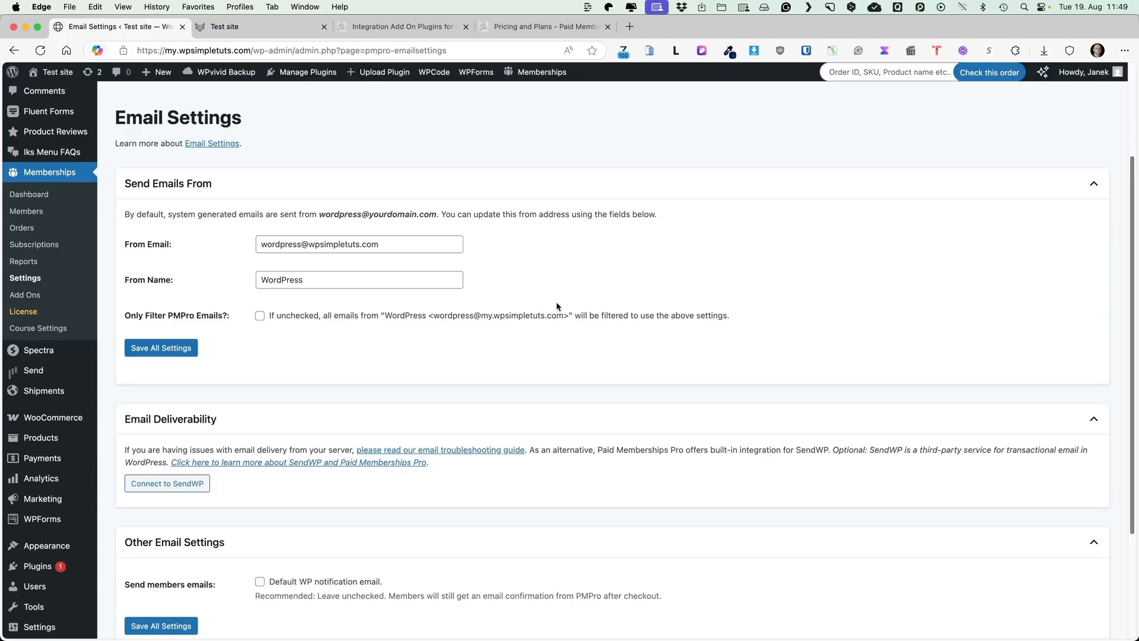
scroll(557, 300, "down", 5)
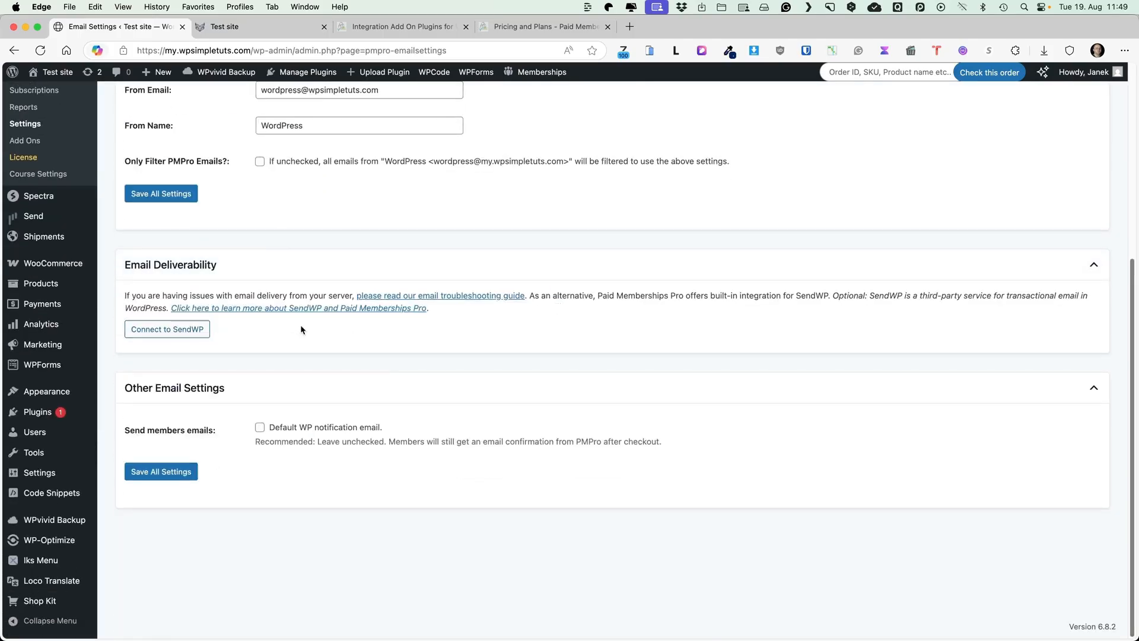
scroll(383, 361, "up", 10)
Open the Admin Change email template, then the Checkout - Paid template
left_click(465, 202)
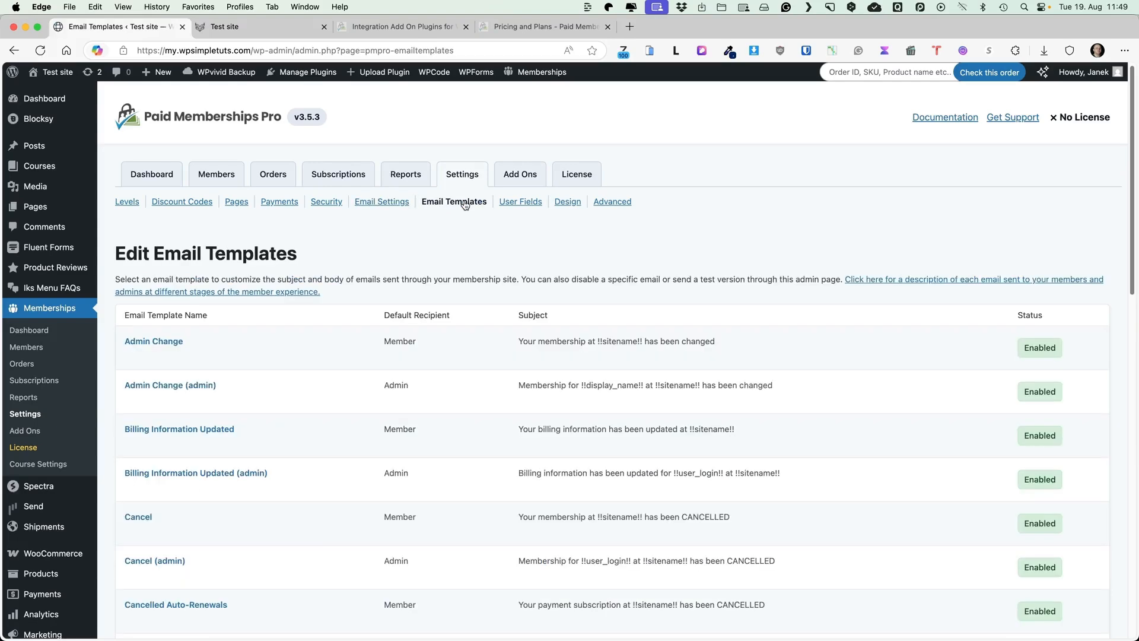
scroll(457, 279, "down", 3)
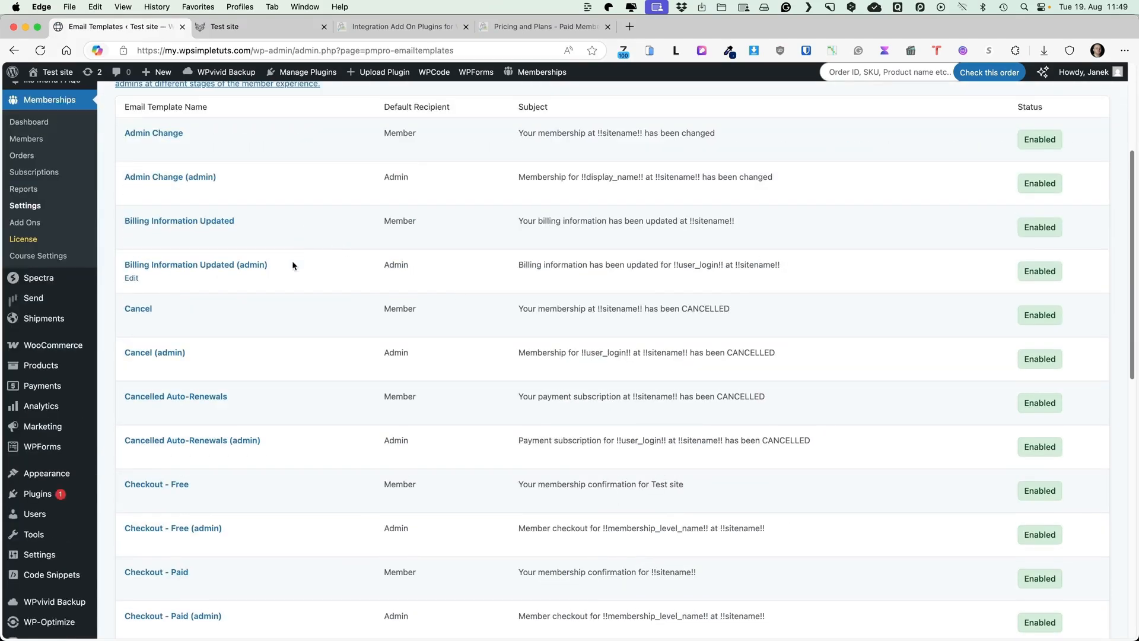
scroll(292, 261, "up", 3)
left_click(154, 342)
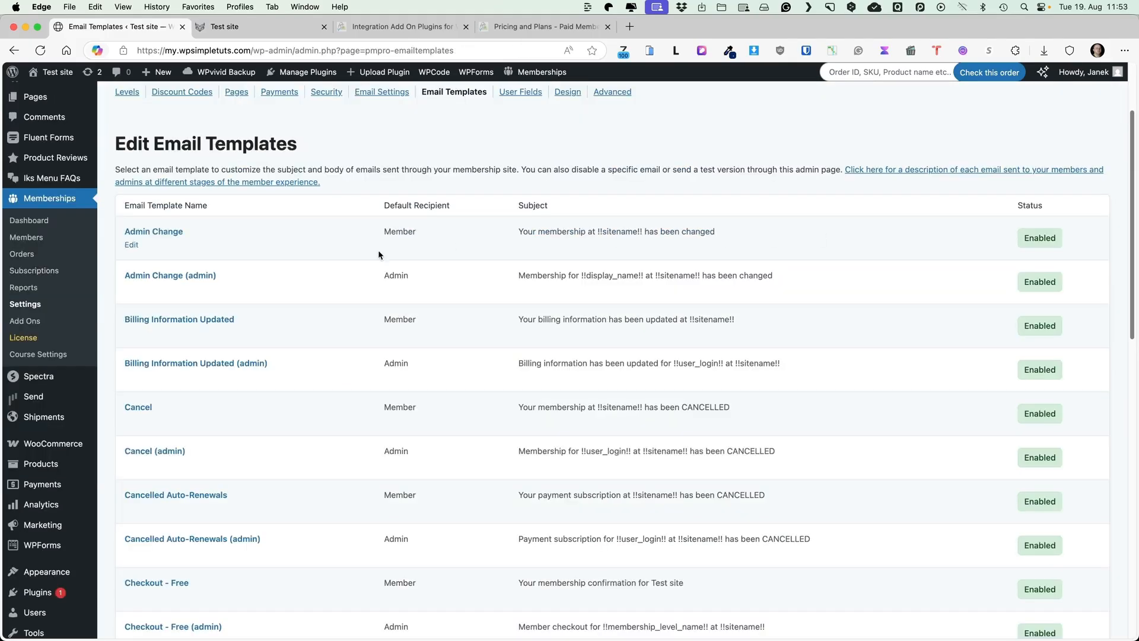
scroll(379, 250, "down", 5)
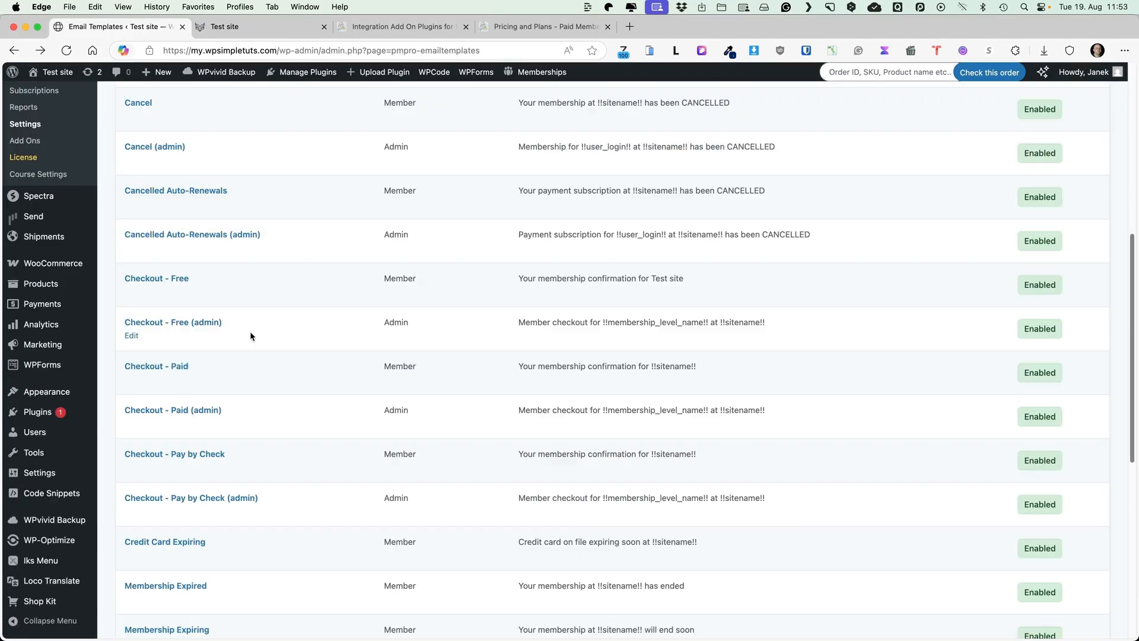
left_click(154, 367)
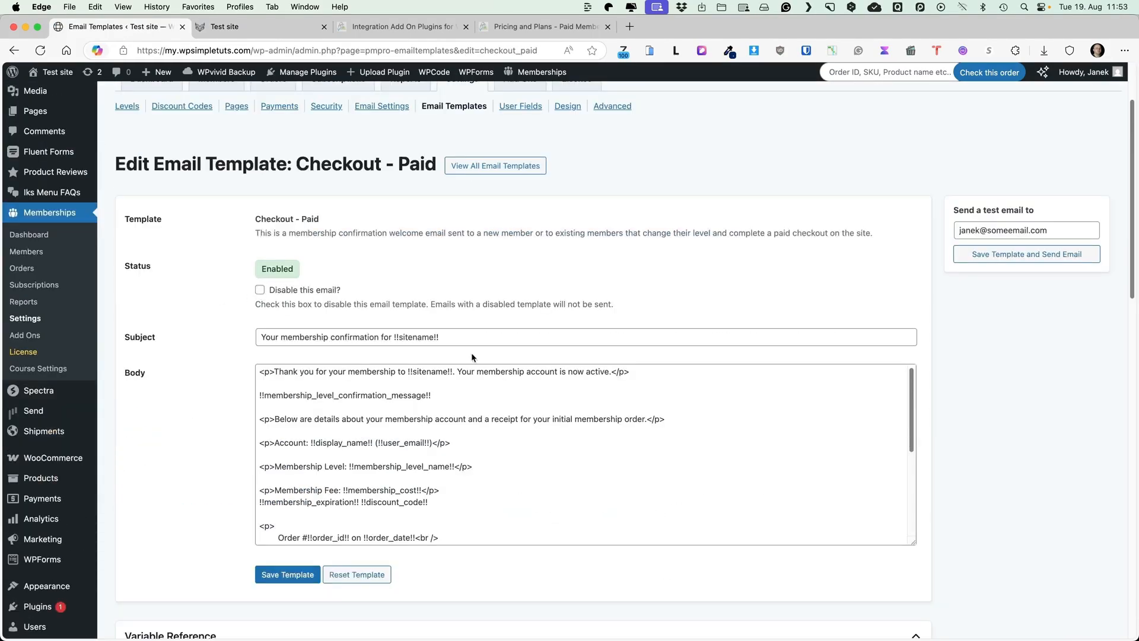
scroll(454, 443, "down", 7)
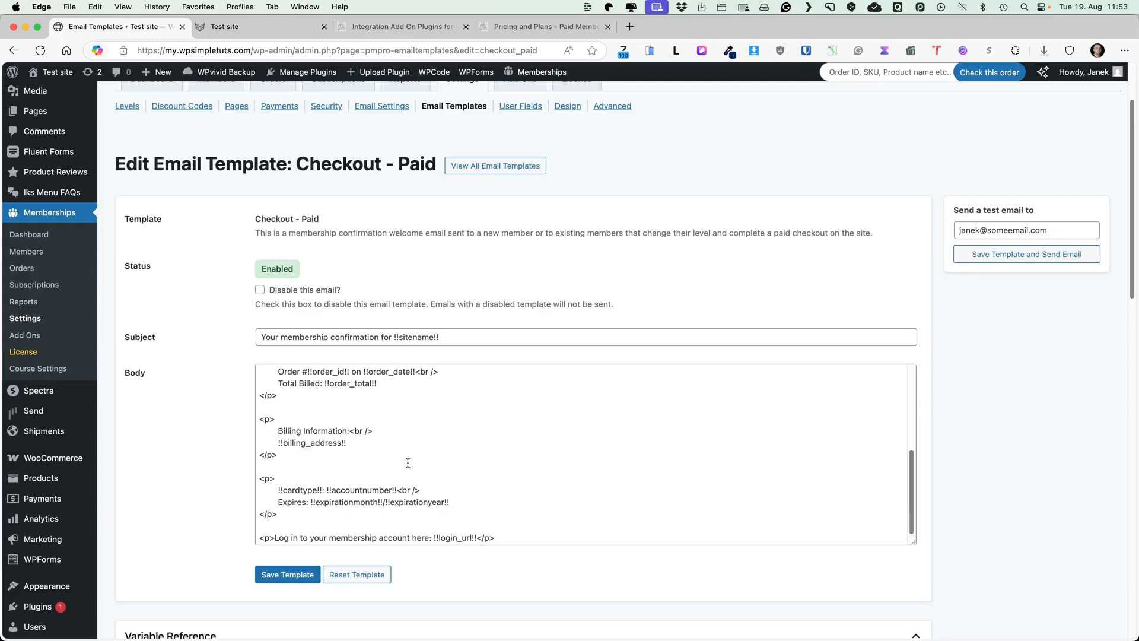
scroll(567, 215, "up", 3)
left_click(522, 203)
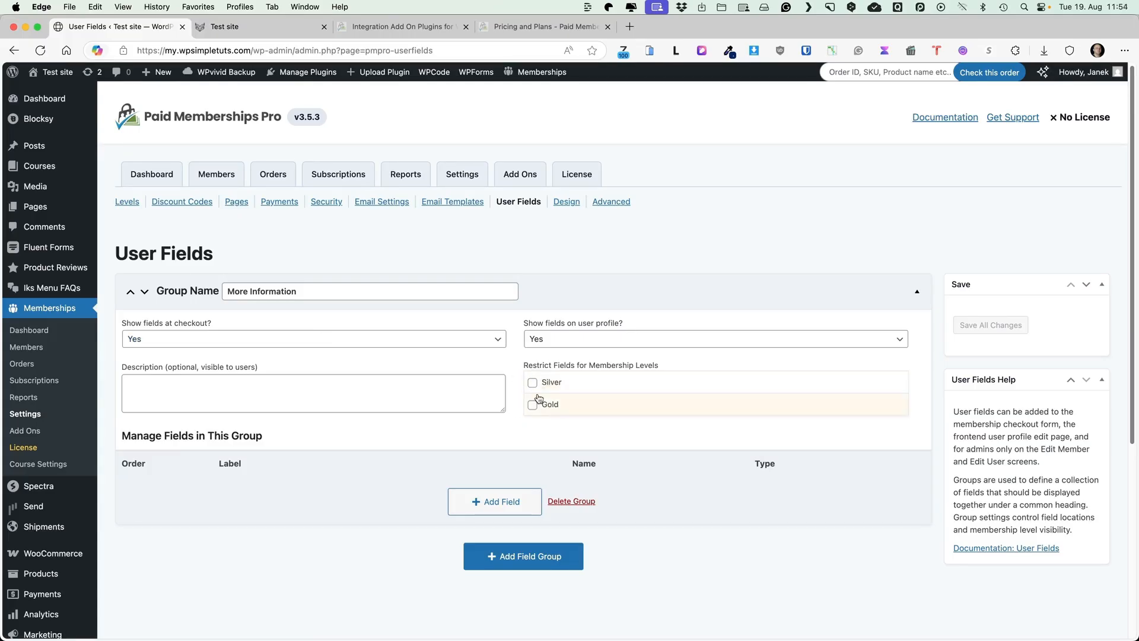
left_click(566, 202)
scroll(488, 300, "down", 1)
scroll(487, 300, "down", 3)
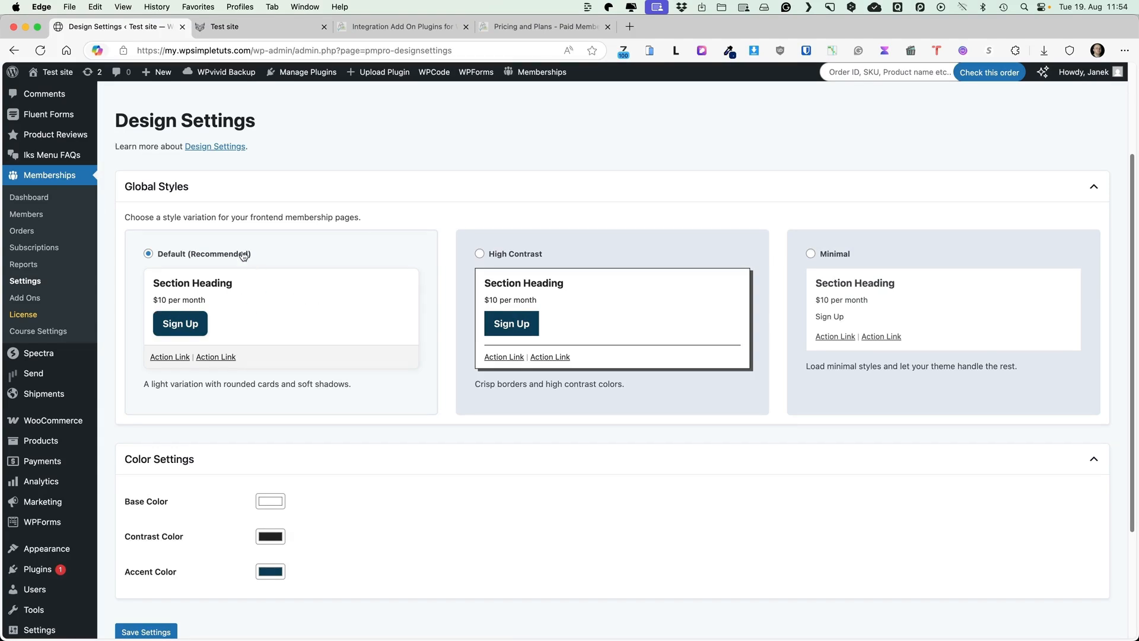
scroll(348, 321, "down", 4)
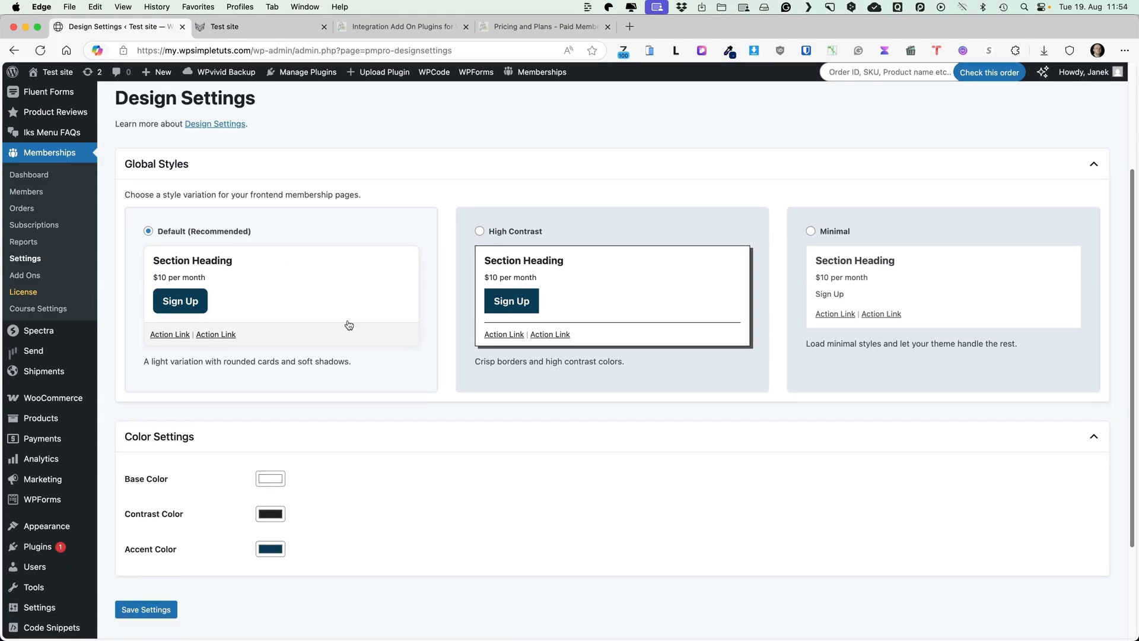
scroll(461, 361, "up", 8)
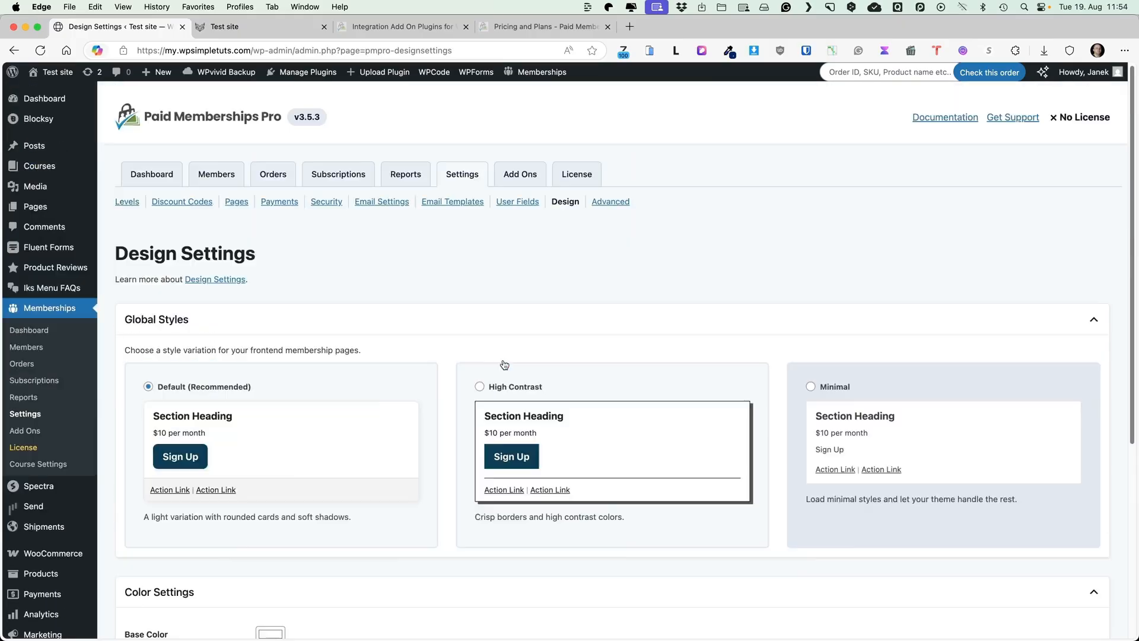
left_click(611, 204)
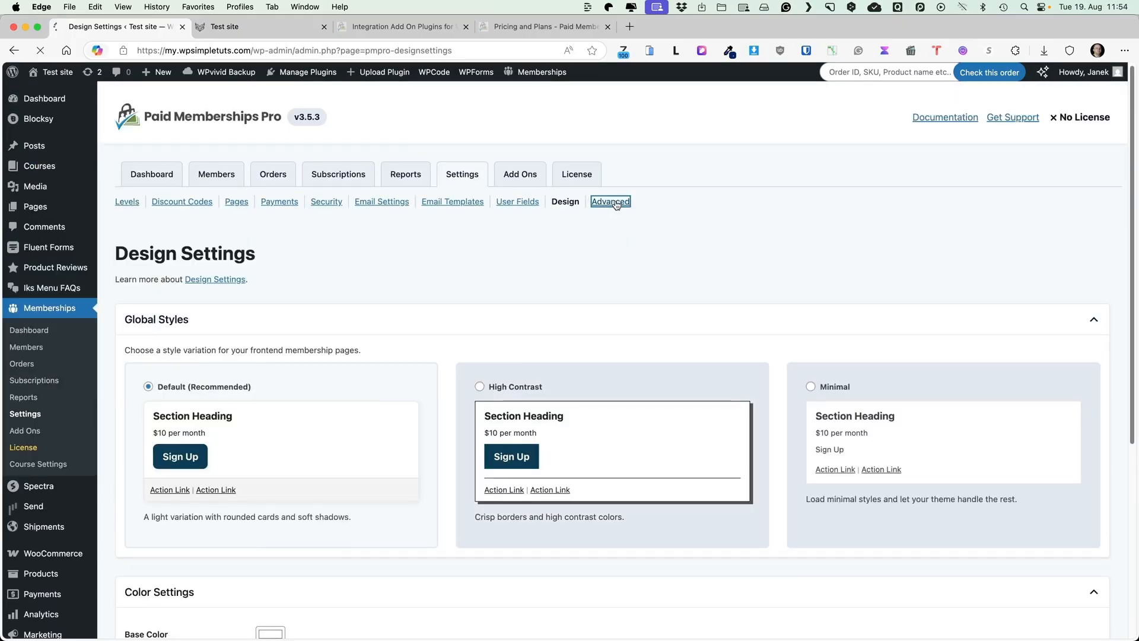
scroll(250, 273, "down", 2)
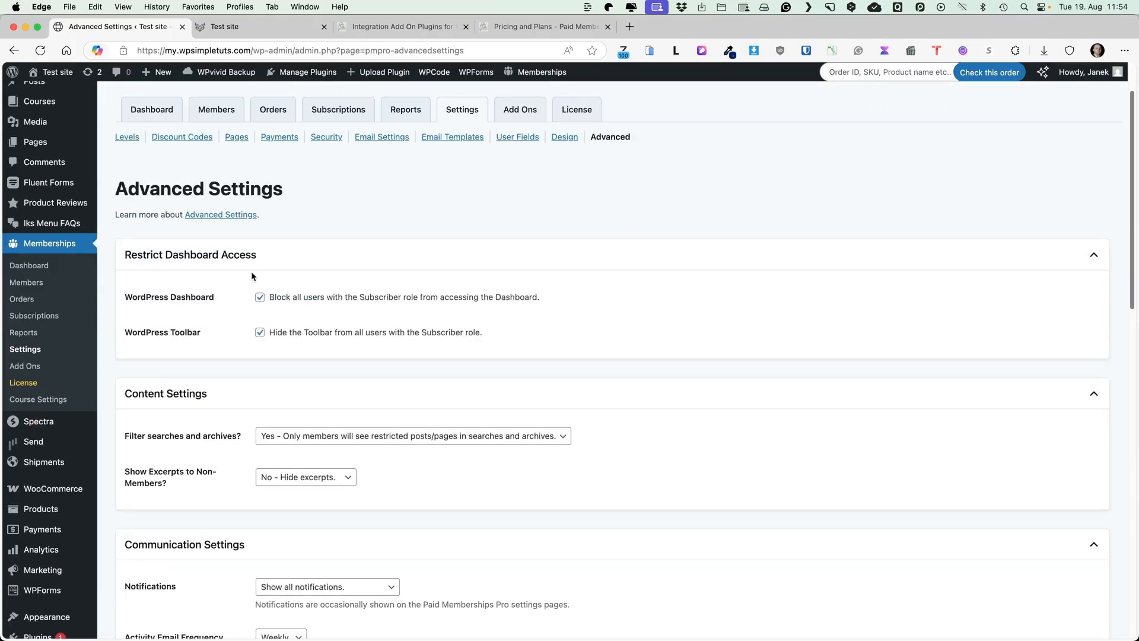
scroll(255, 279, "down", 5)
scroll(245, 296, "down", 13)
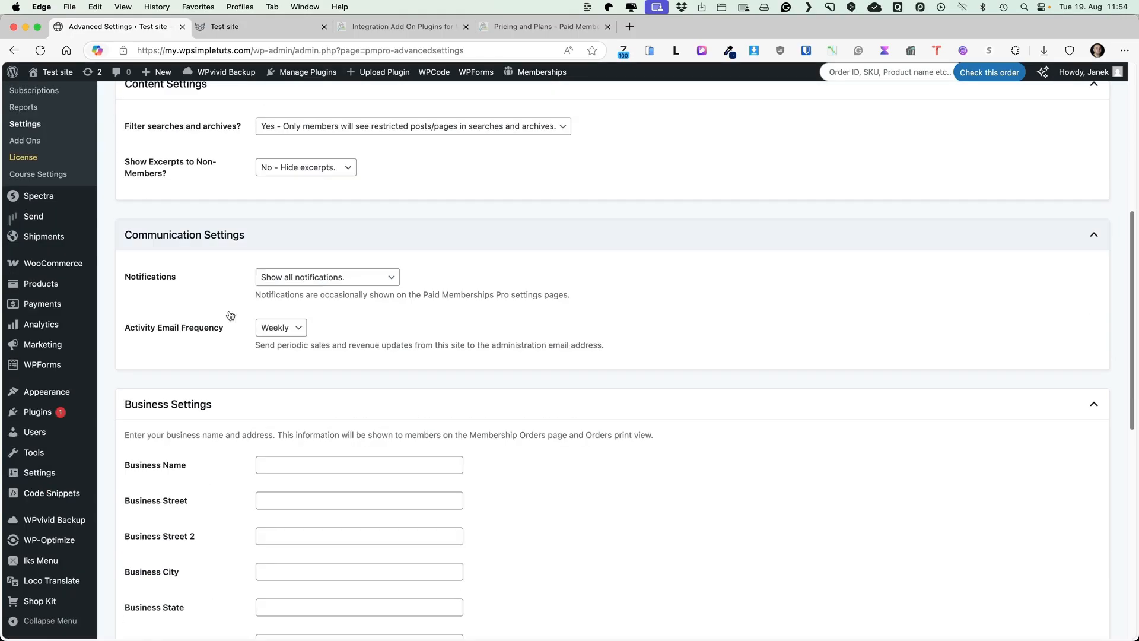
scroll(384, 391, "down", 9)
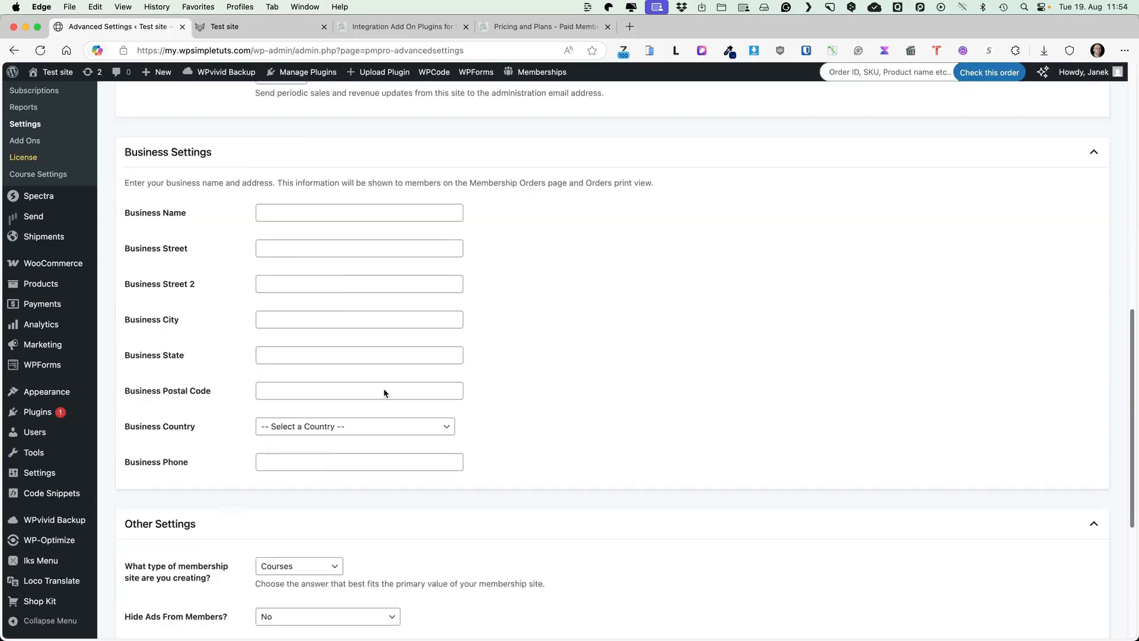
scroll(487, 406, "up", 20)
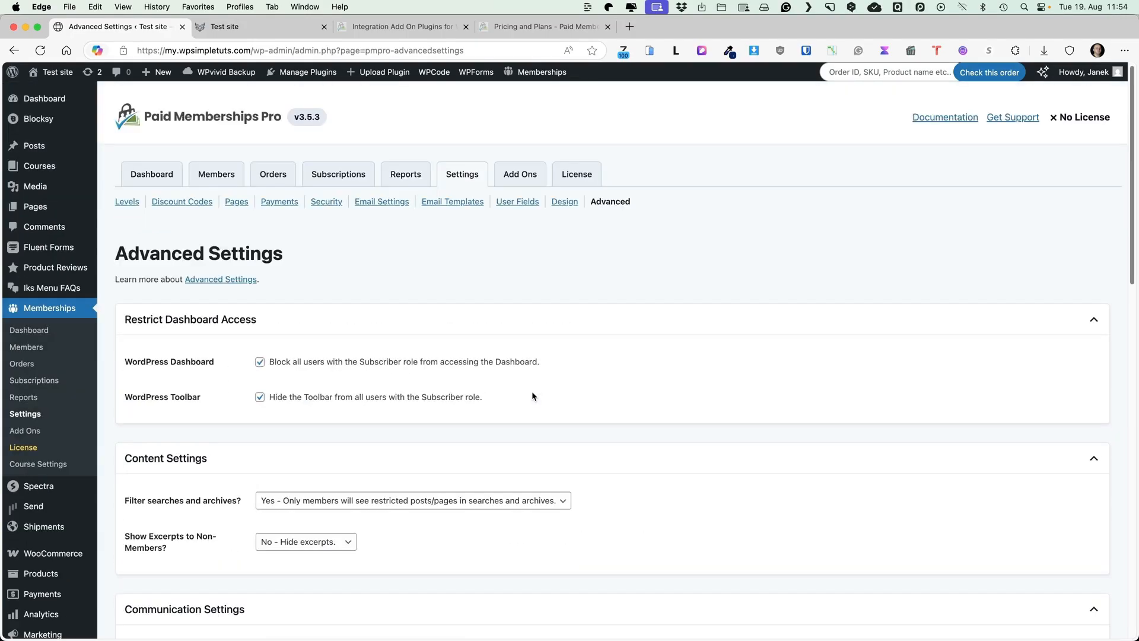
Visit Members, Orders, Subscriptions, Reports and Add Ons, then open Course Settings
left_click(224, 172)
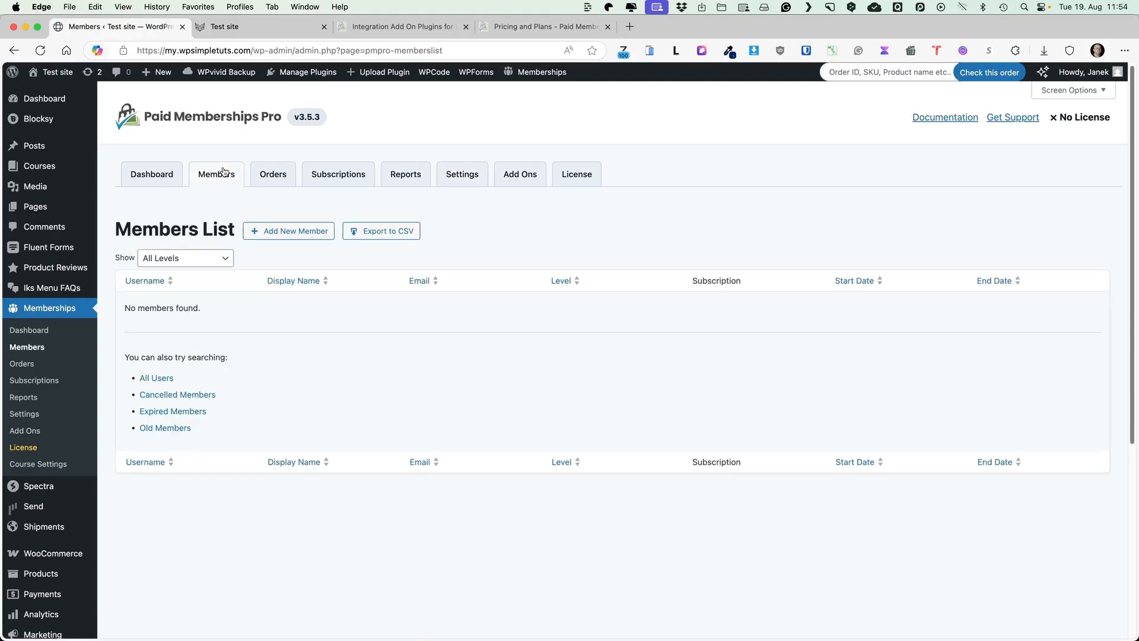
left_click(273, 177)
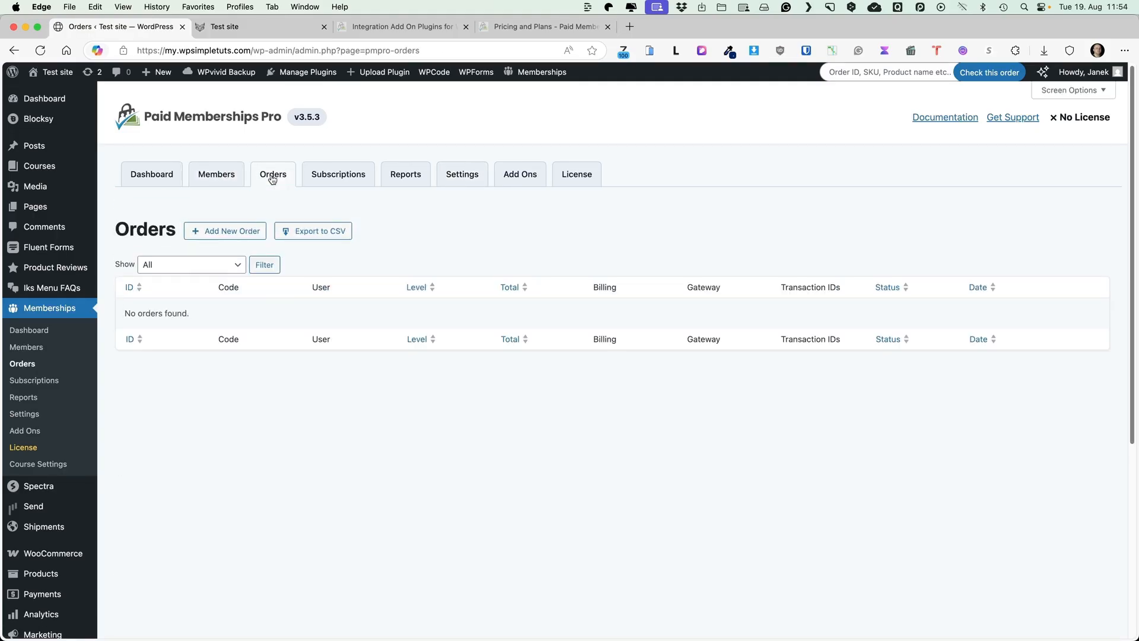
left_click(344, 177)
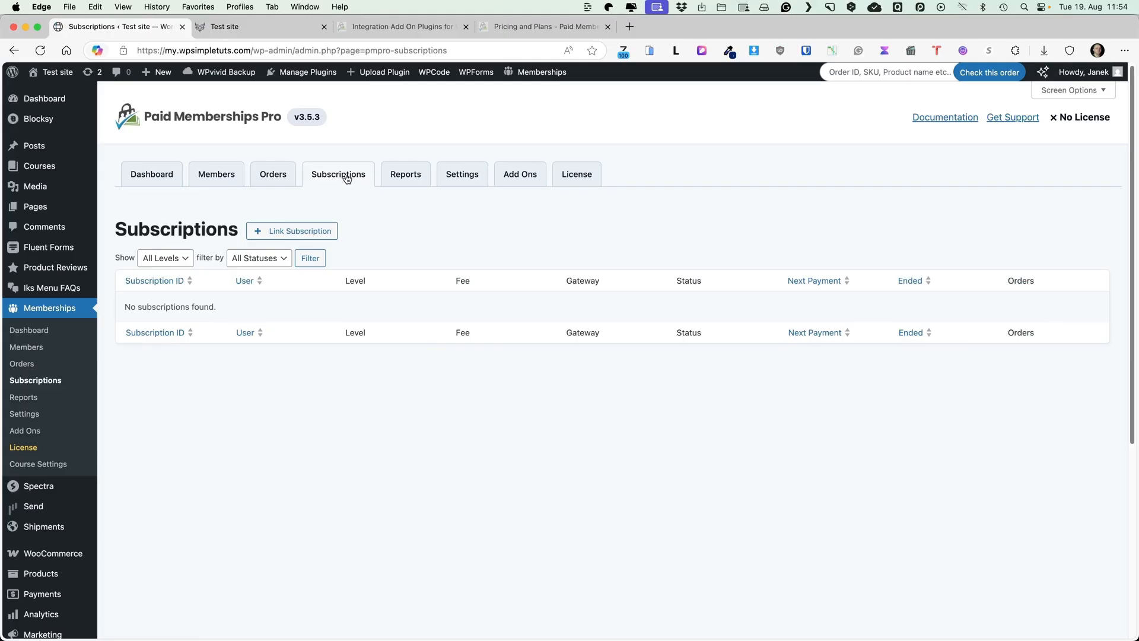
left_click(408, 177)
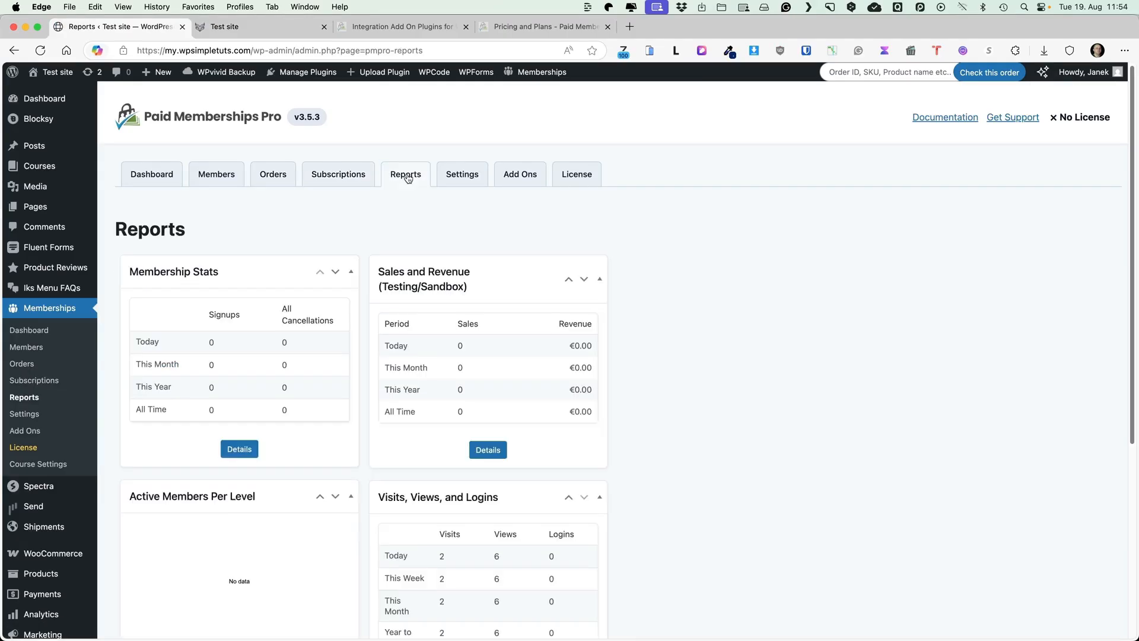
left_click(515, 172)
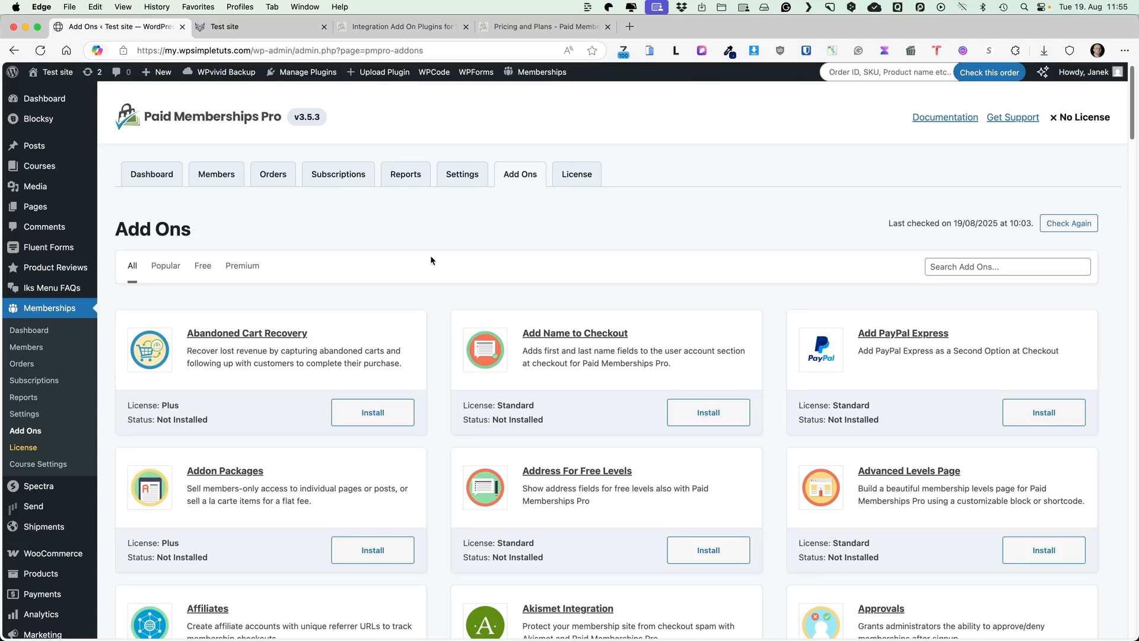
mouse_move(30, 170)
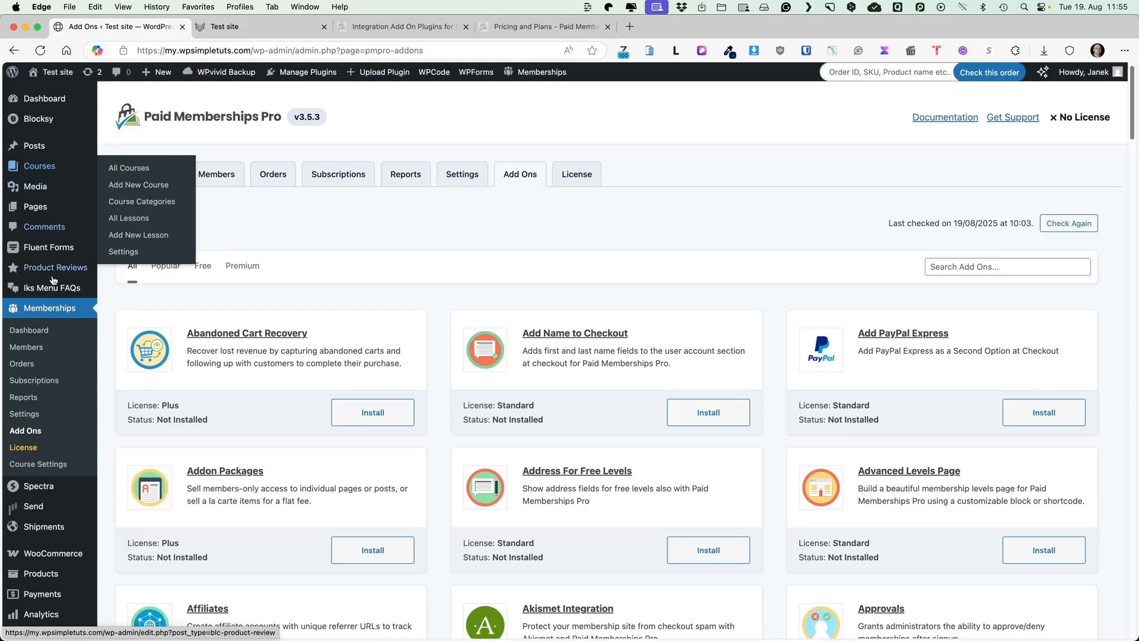
left_click(51, 469)
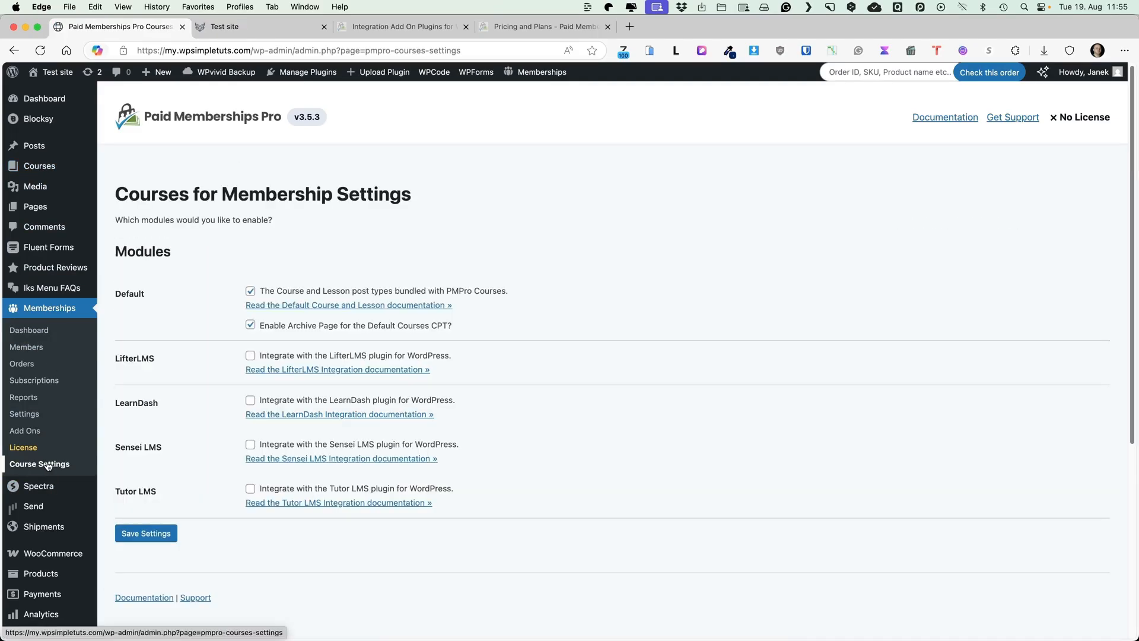
Reload the course settings and save them with the Default course module and archive enabled
mouse_move(39, 166)
left_click(136, 254)
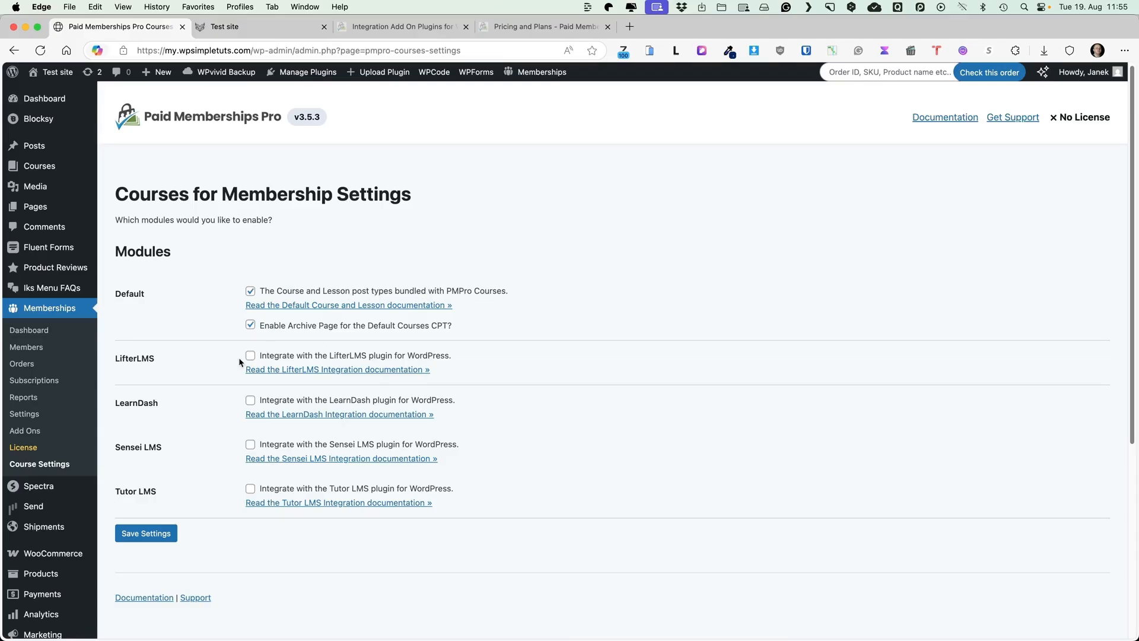
scroll(239, 357, "down", 1)
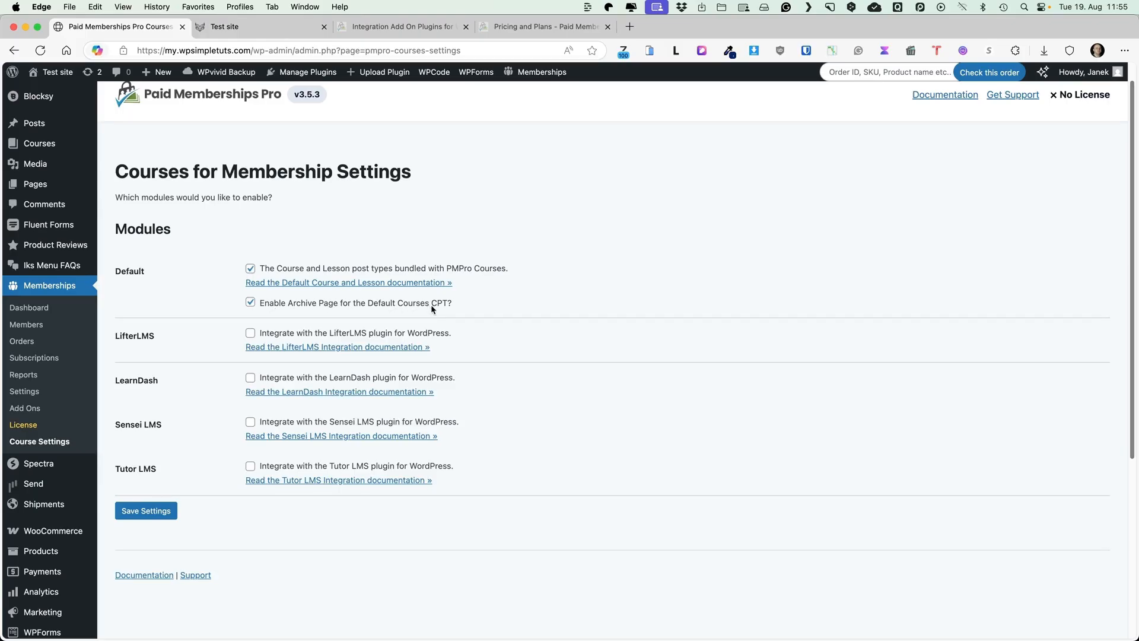
scroll(530, 310, "down", 2)
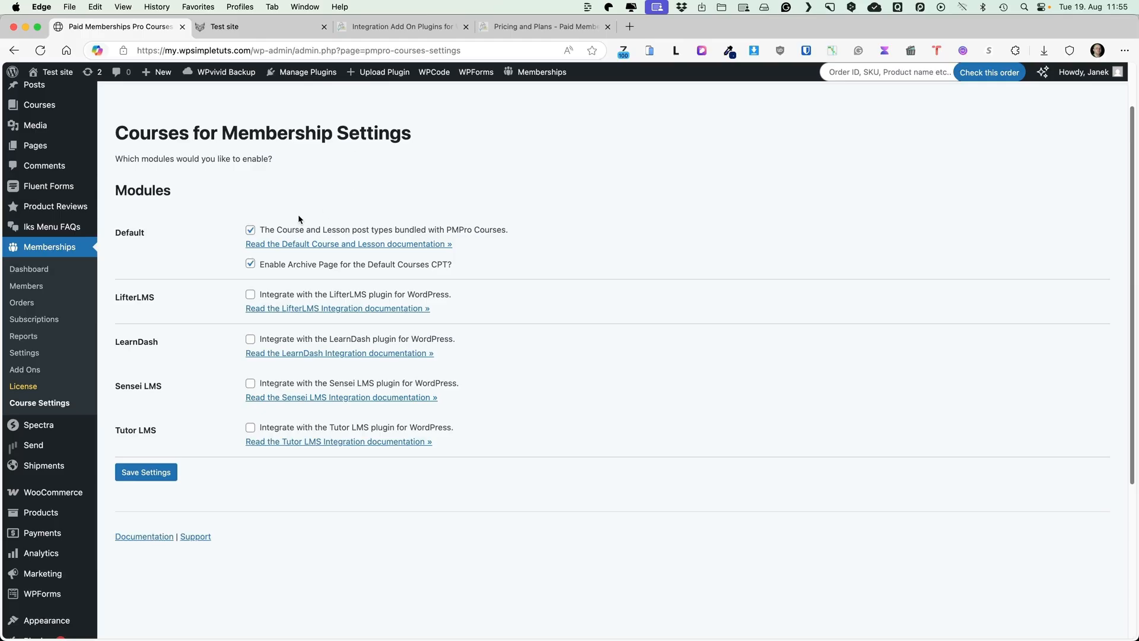
left_click(151, 477)
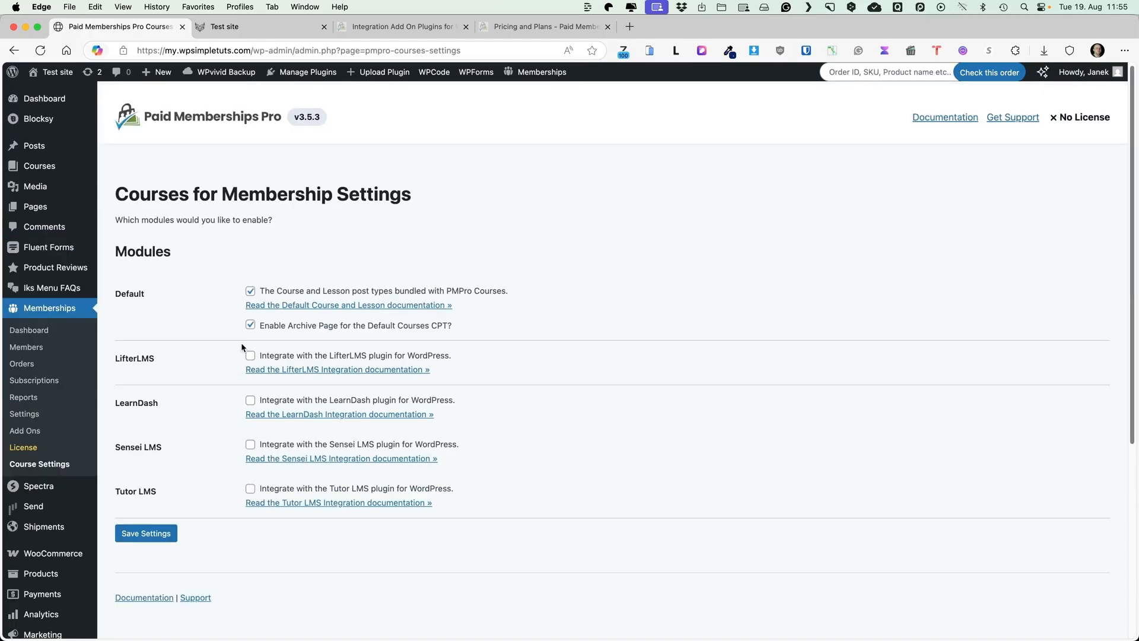
mouse_move(57, 166)
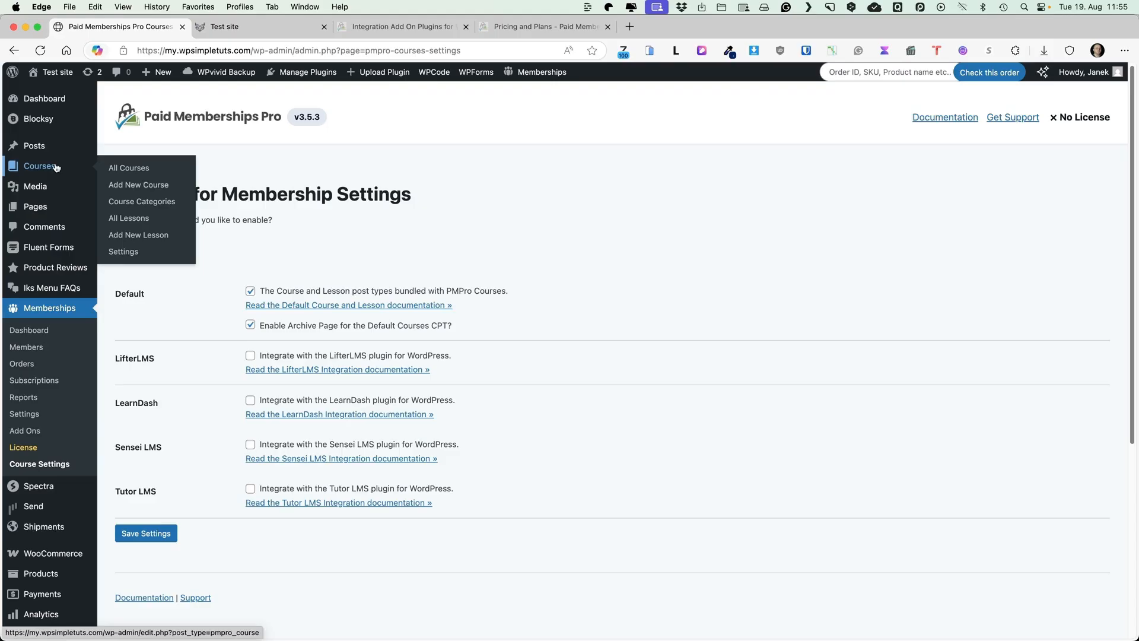
Start a course titled 'WordPress for Beginners' with lorem ipsum paragraphs and a bulleted list
left_click(138, 187)
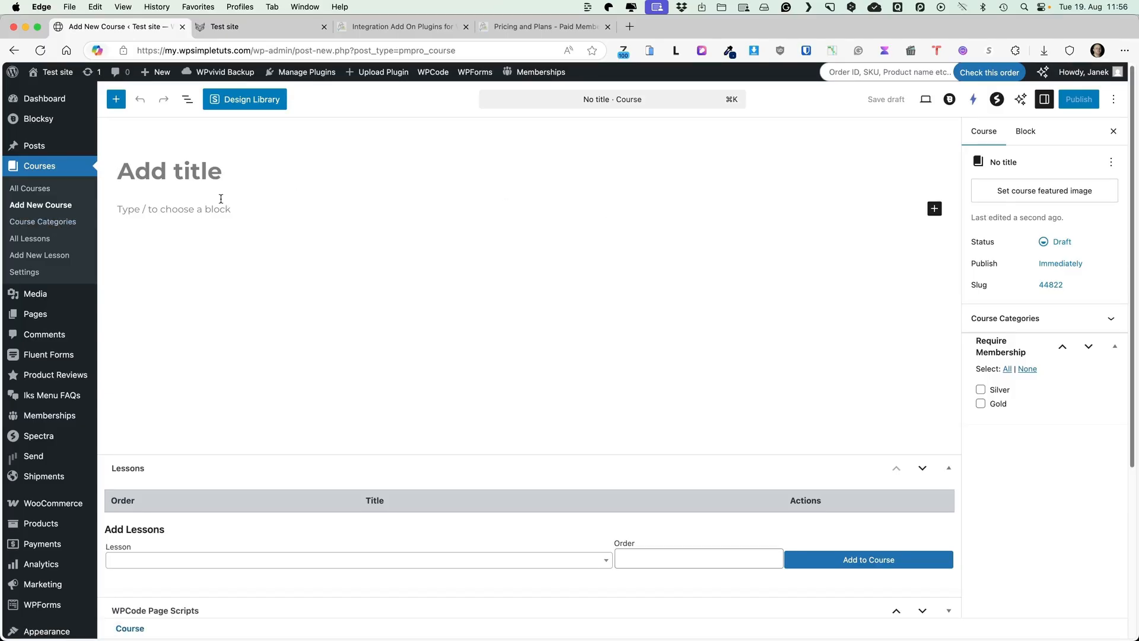
left_click(171, 164)
type("WordPress for Beginners")
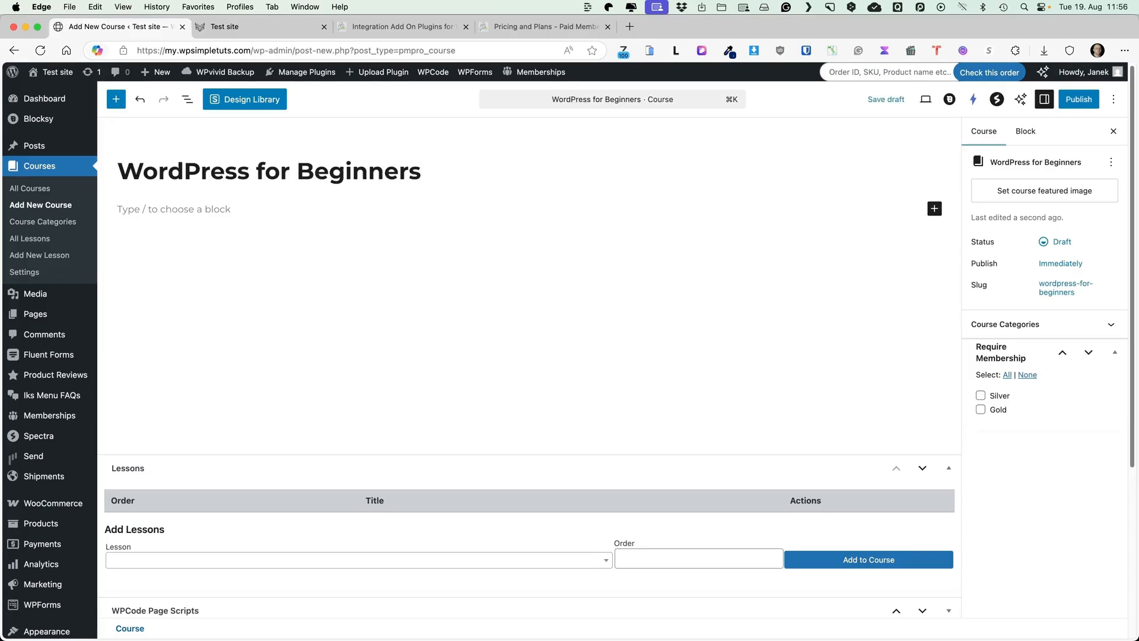
left_click(676, 50)
left_click(652, 143)
left_click(223, 219)
key("super+v")
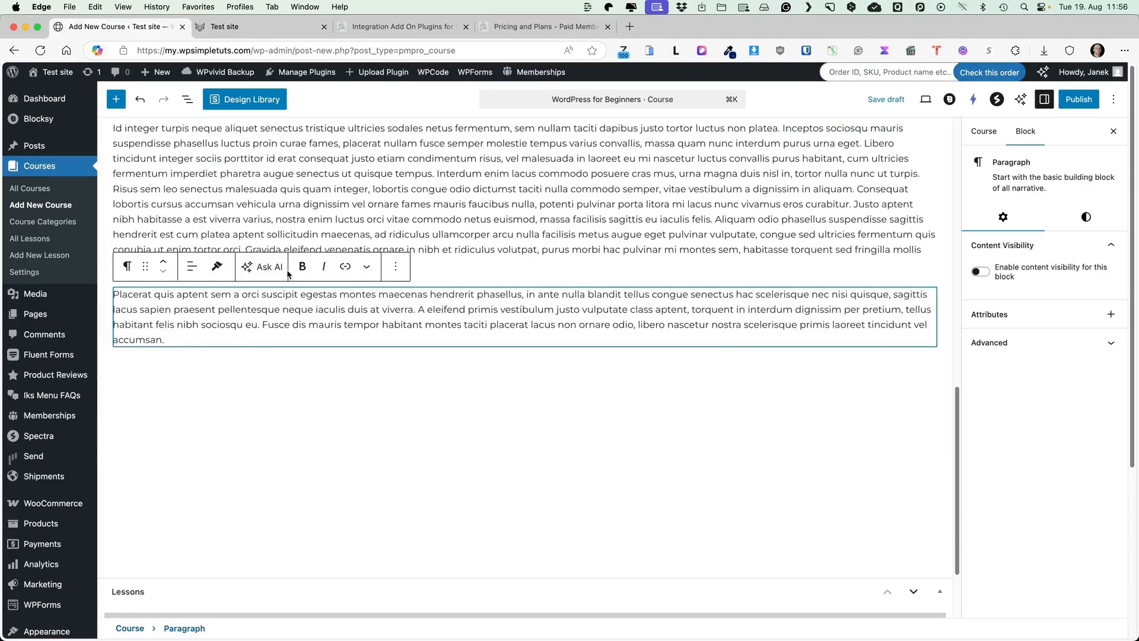
scroll(287, 273, "up", 4)
scroll(287, 273, "up", 3)
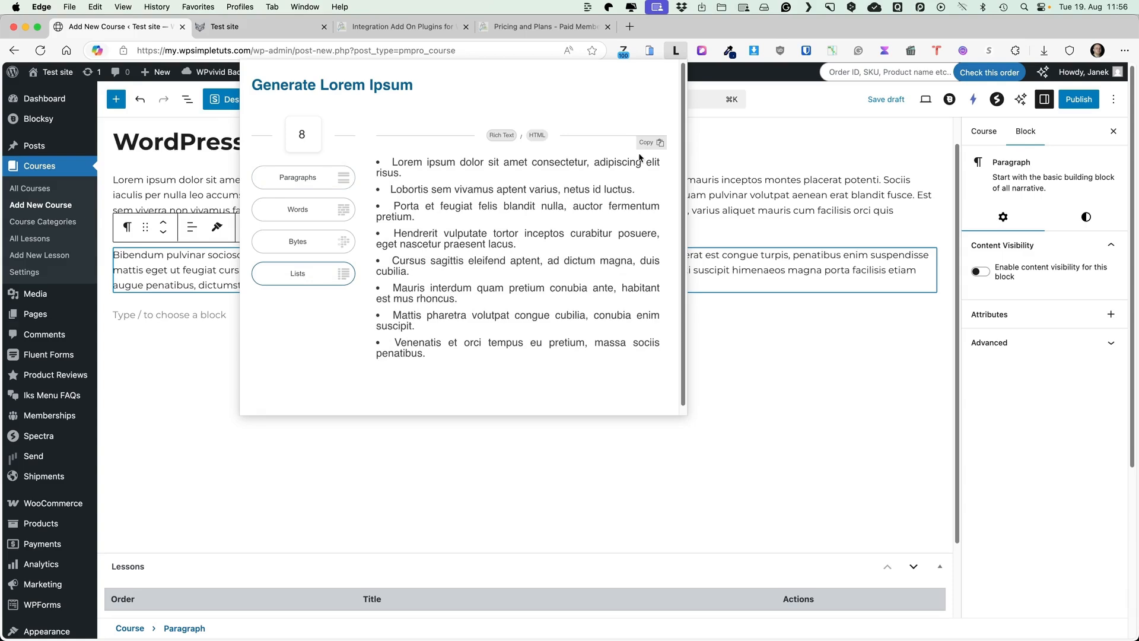
left_click(646, 144)
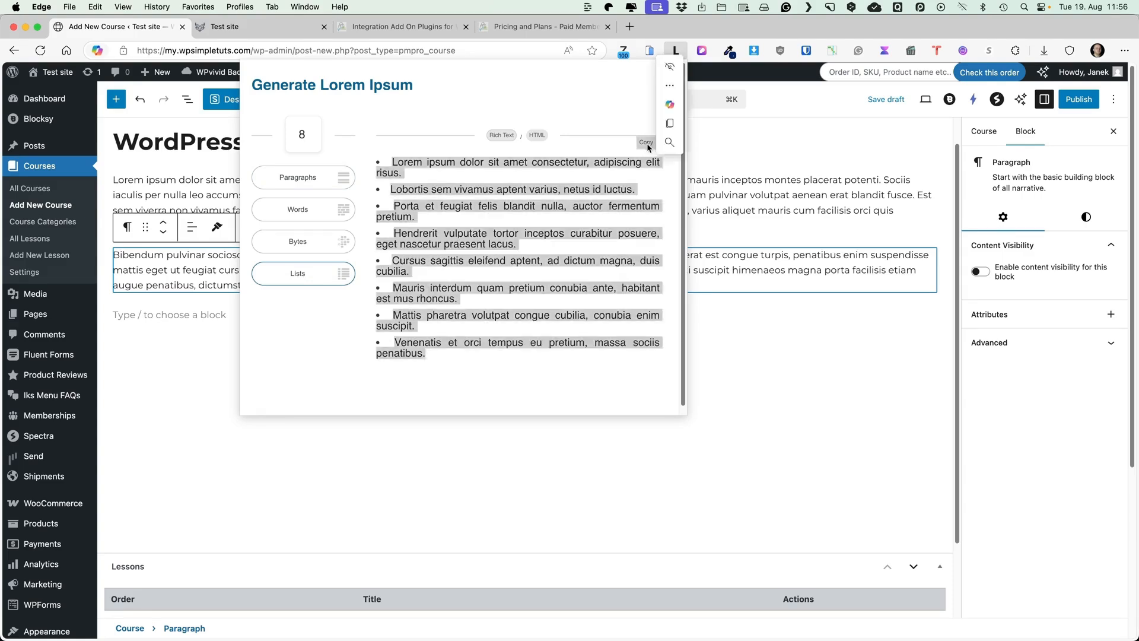
left_click(178, 311)
key("super+v")
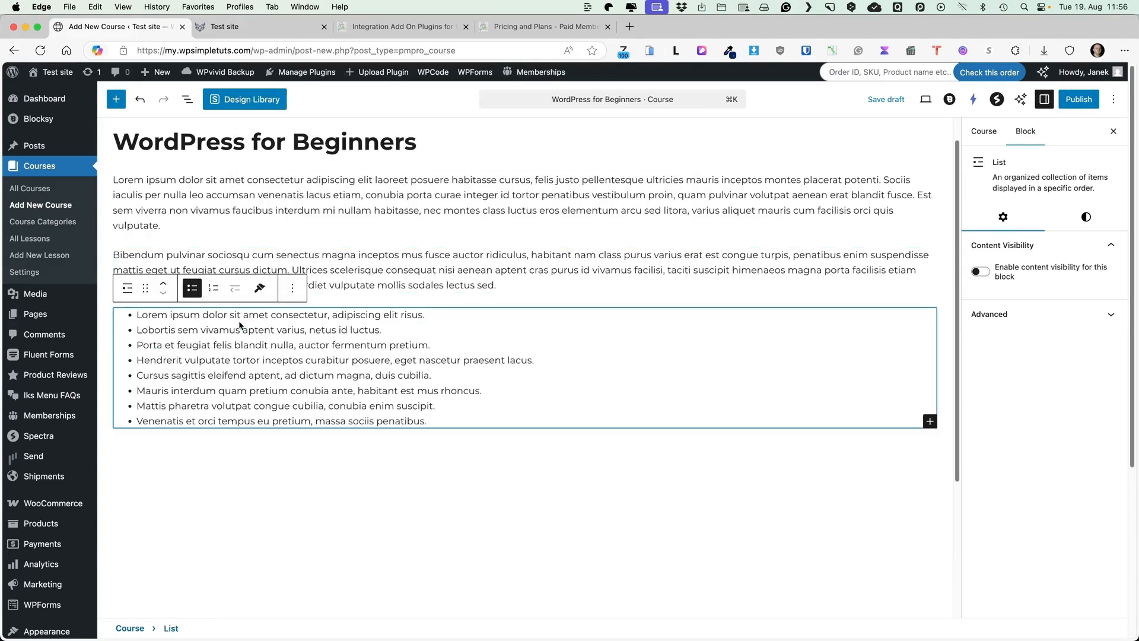
Set the monitor screenshot as the course's featured image
left_click(984, 131)
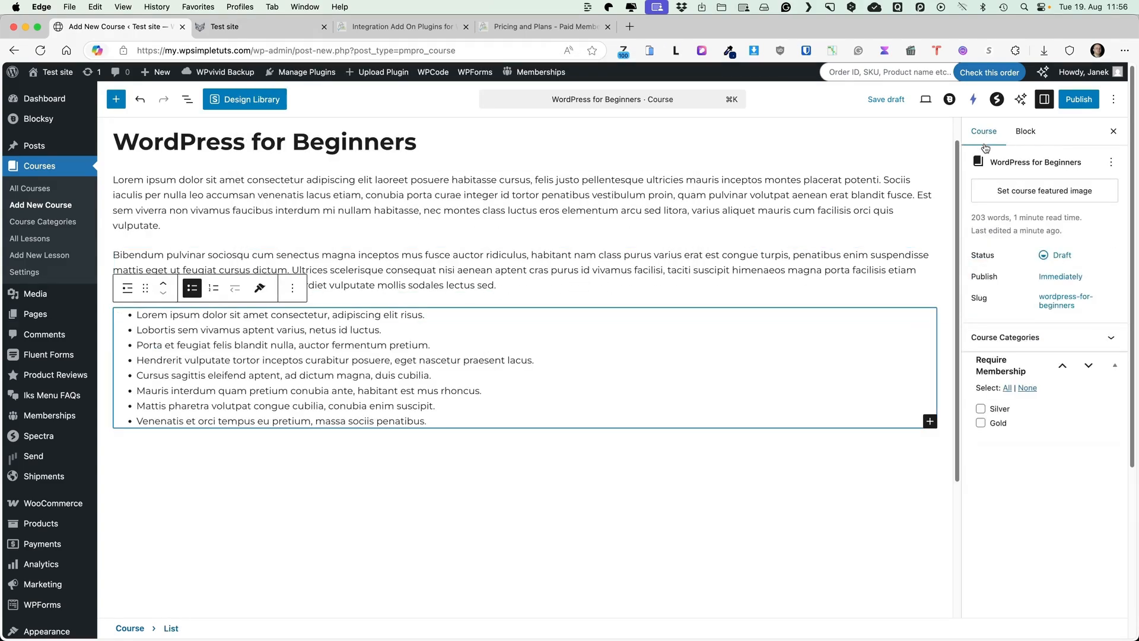
left_click(1045, 191)
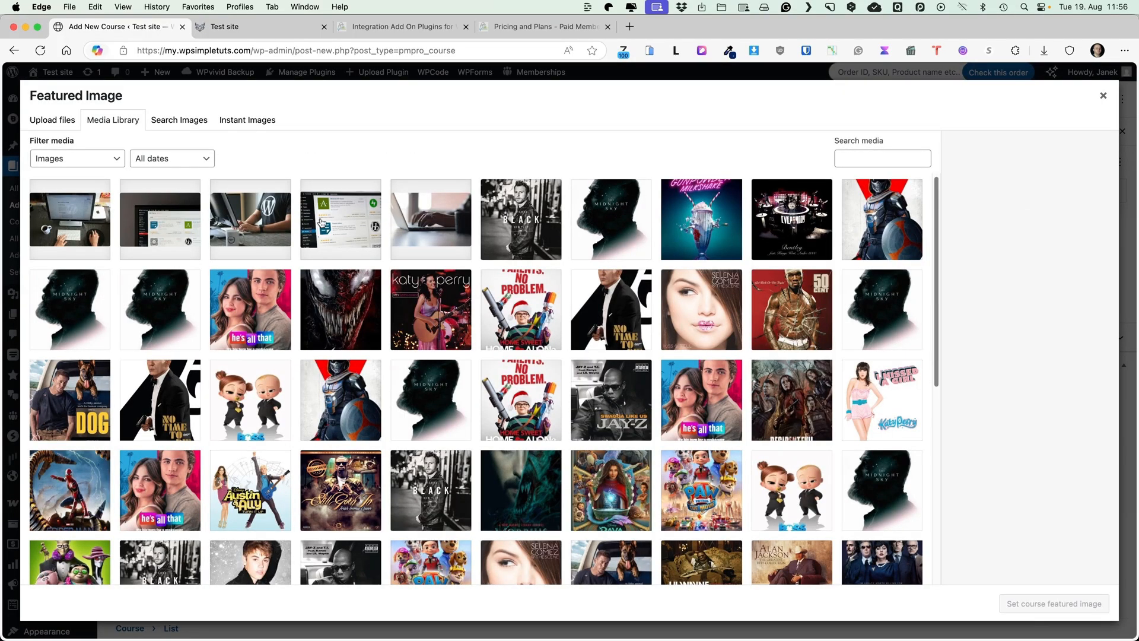
left_click(343, 221)
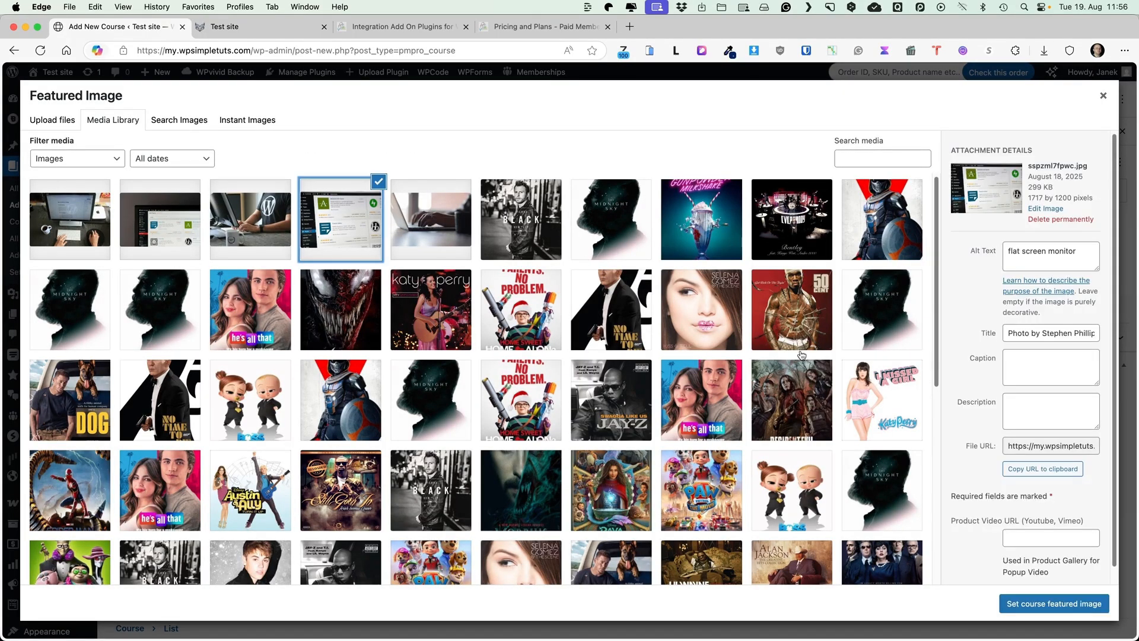
left_click(1054, 603)
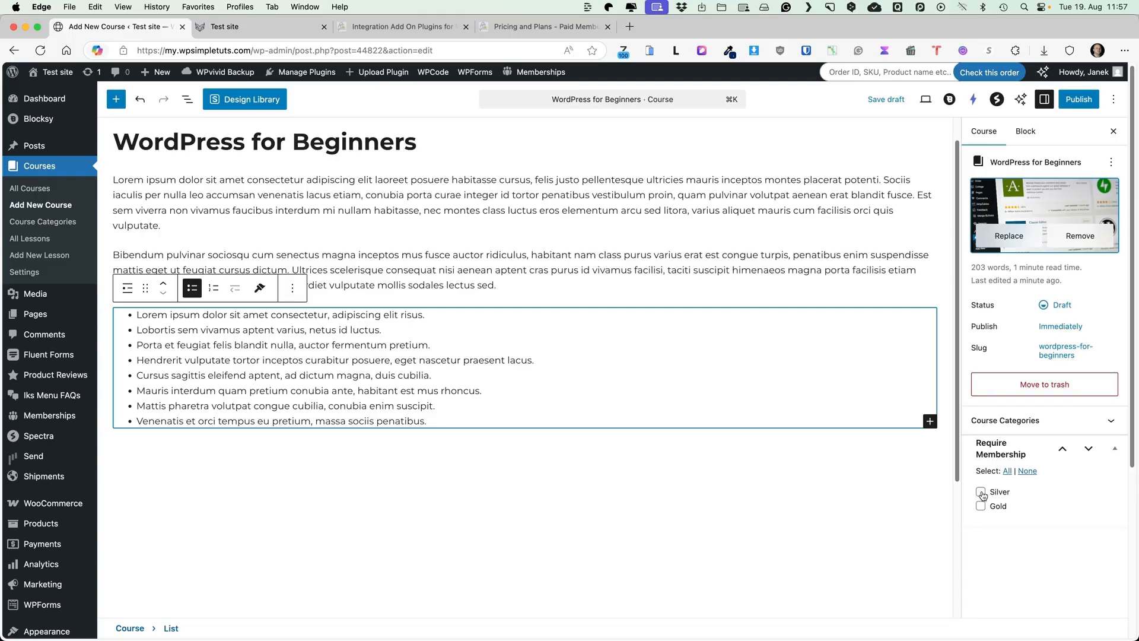
Restrict the course to Gold members only and bring up the lessons to attach
left_click(981, 493)
left_click(982, 507)
left_click(981, 492)
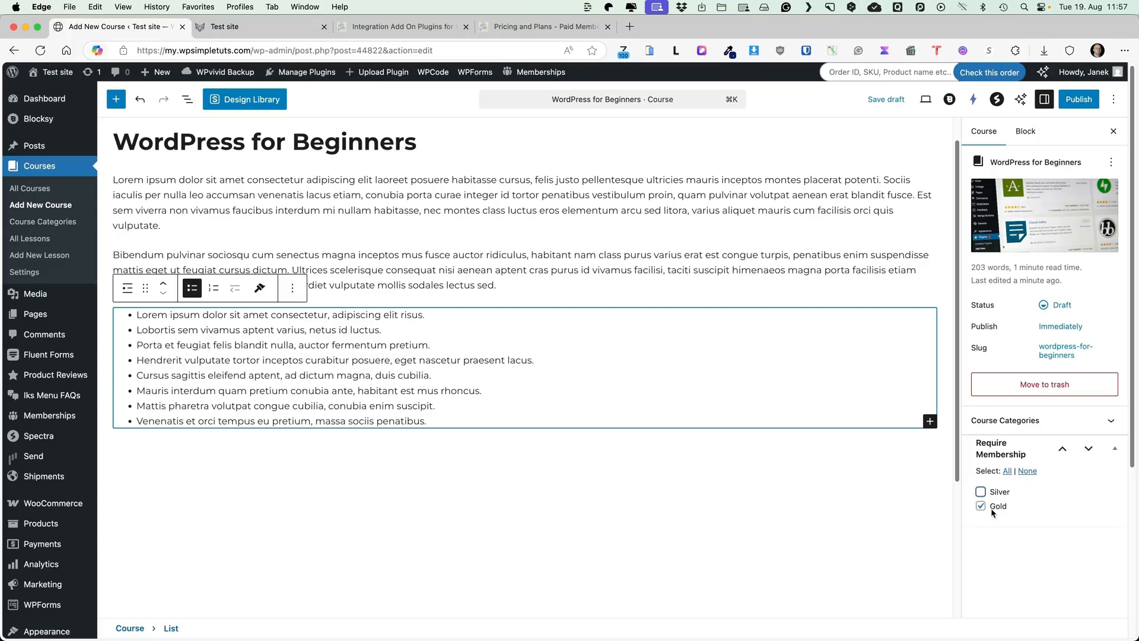
scroll(578, 434, "down", 5)
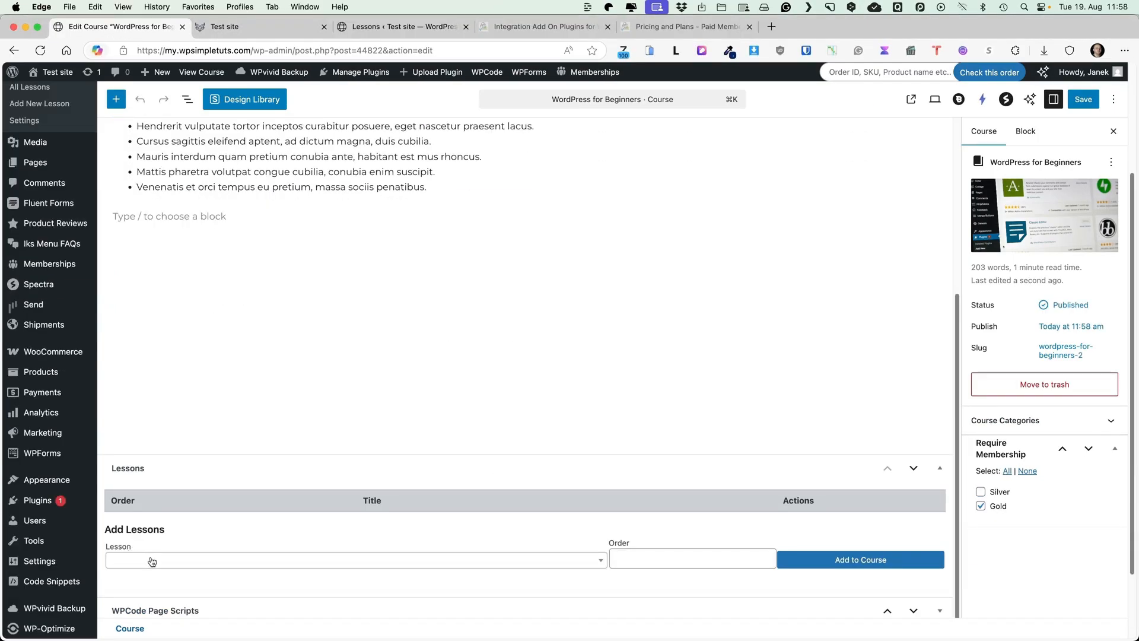
left_click(154, 563)
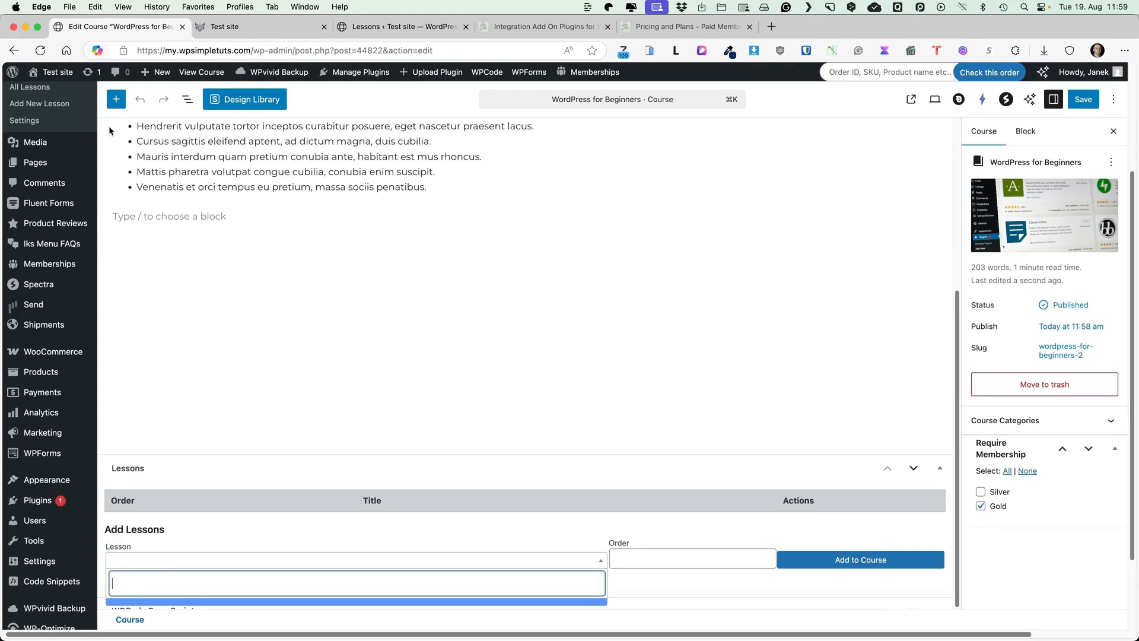
scroll(36, 208, "up", 3)
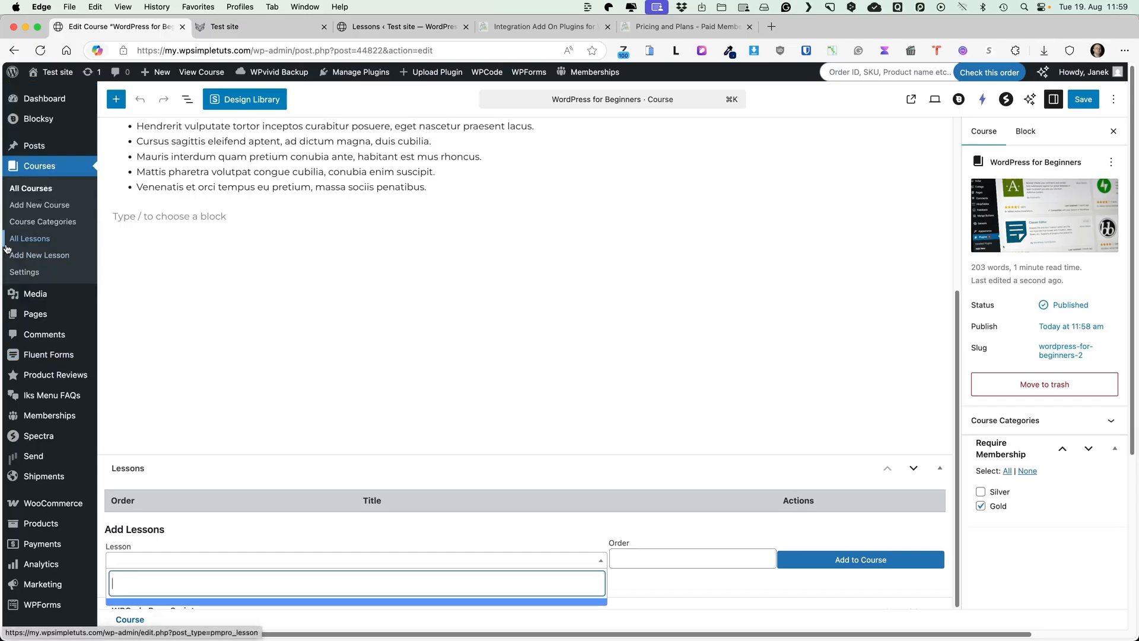
Create a new lesson titled 'Installation' with pasted lorem ipsum placeholder paragraphs
left_click(40, 241)
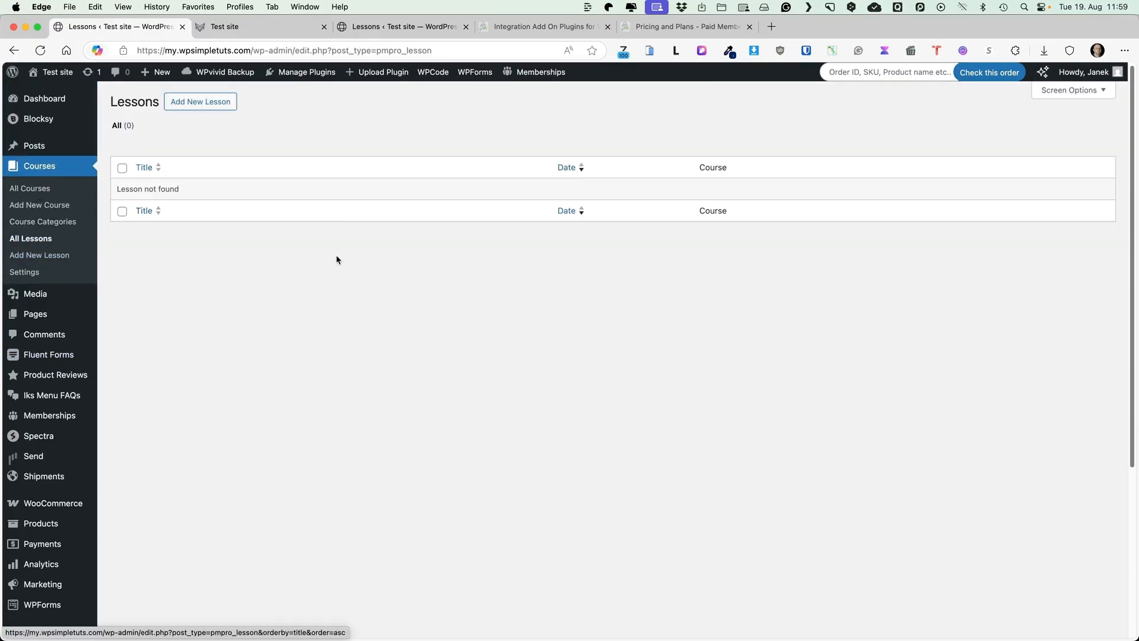
left_click(209, 103)
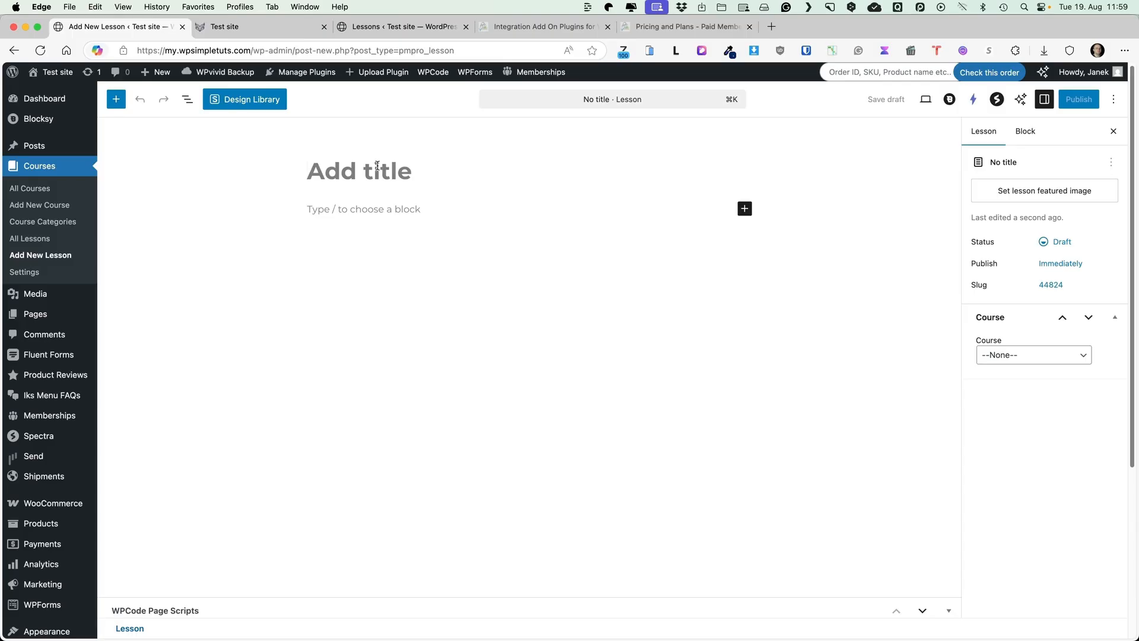
type("Installation")
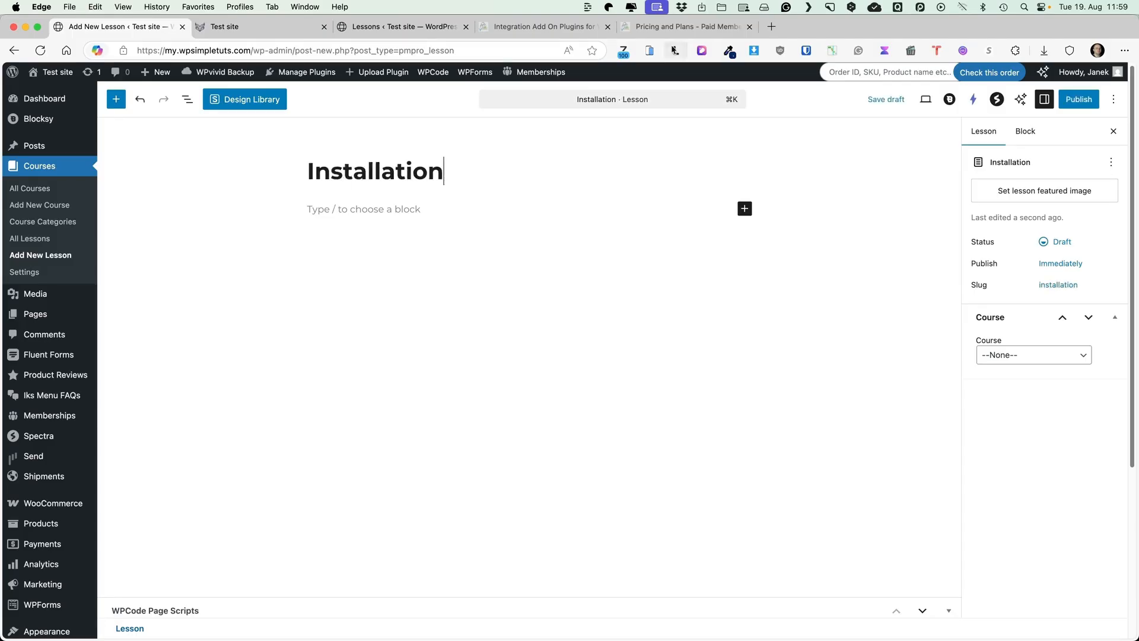
left_click(674, 50)
left_click(301, 175)
left_click(373, 209)
key("super+v")
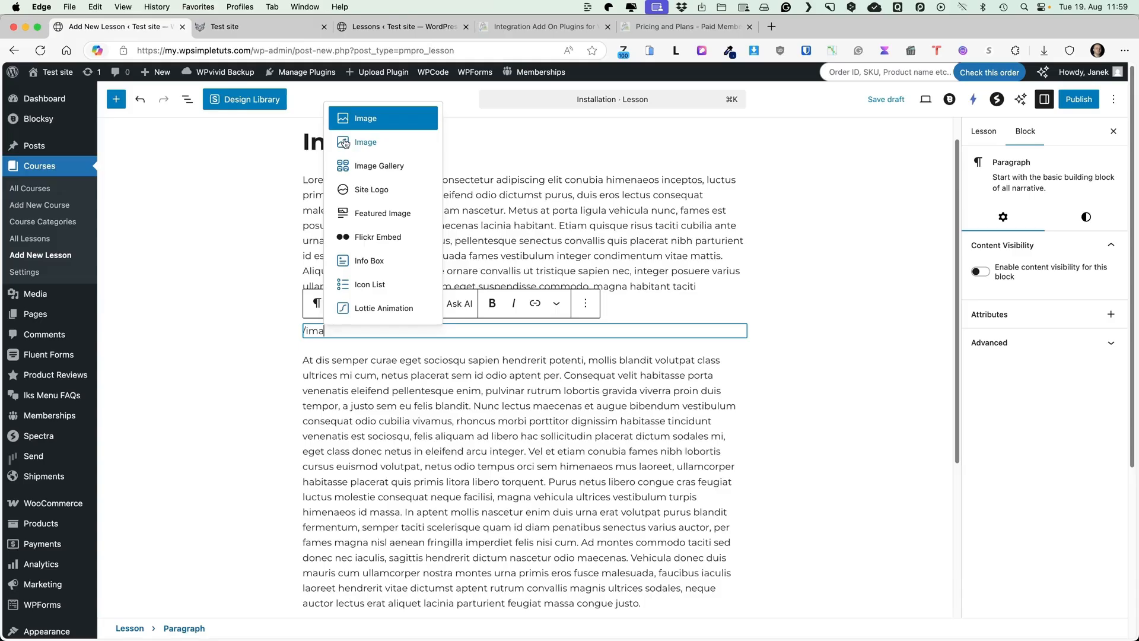
Insert the computer monitor screenshot as an image block and set it as the featured image
left_click(358, 144)
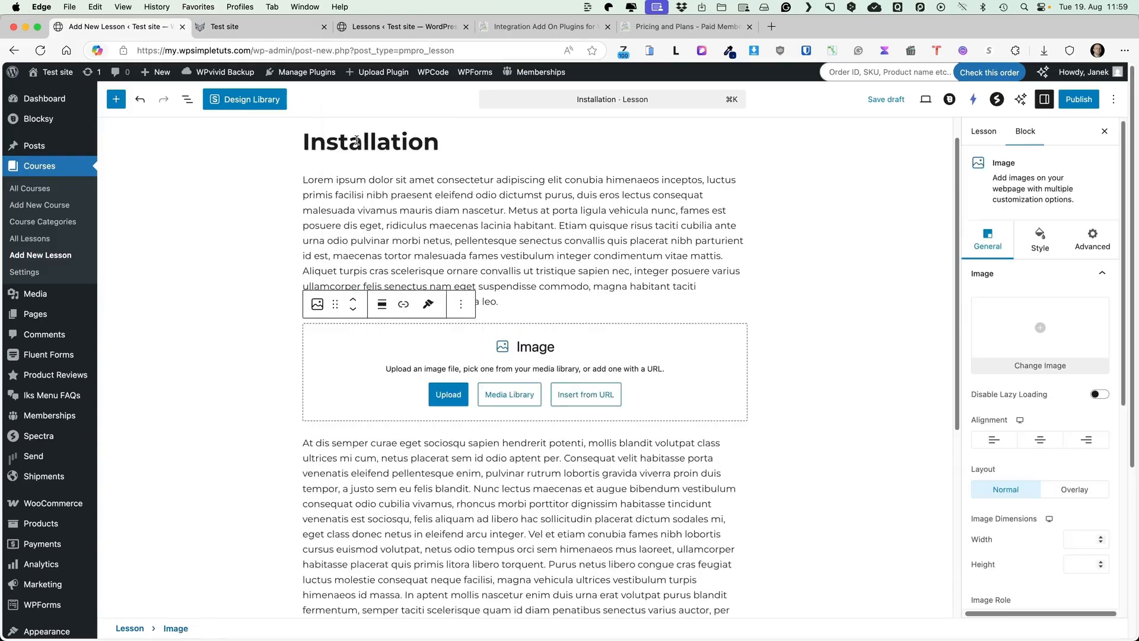
left_click(509, 393)
left_click(178, 196)
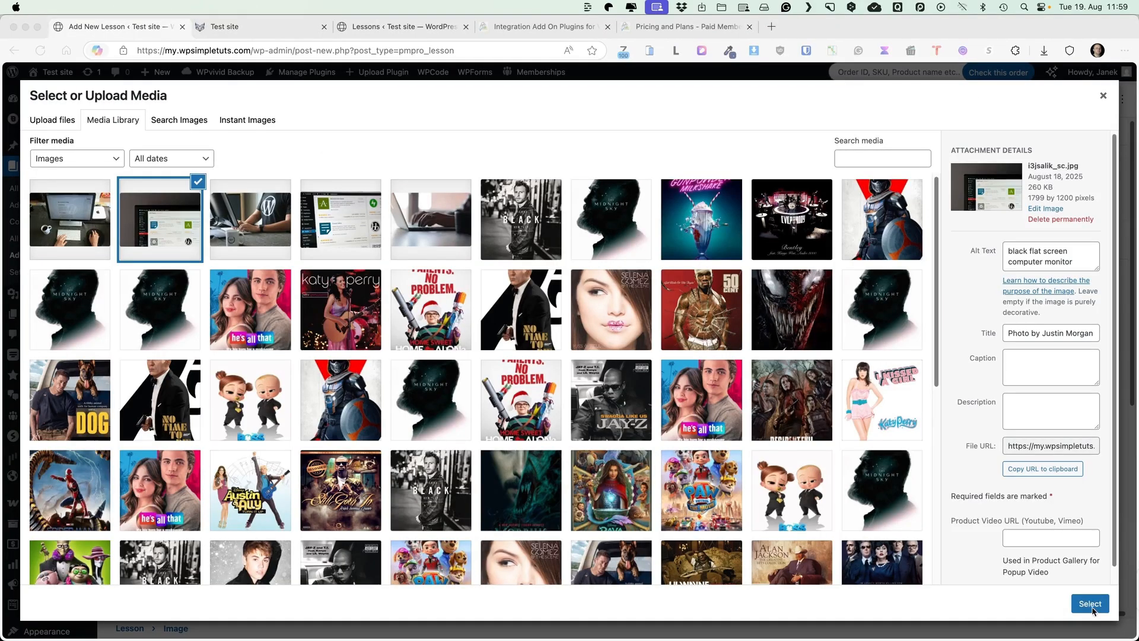
left_click(1091, 604)
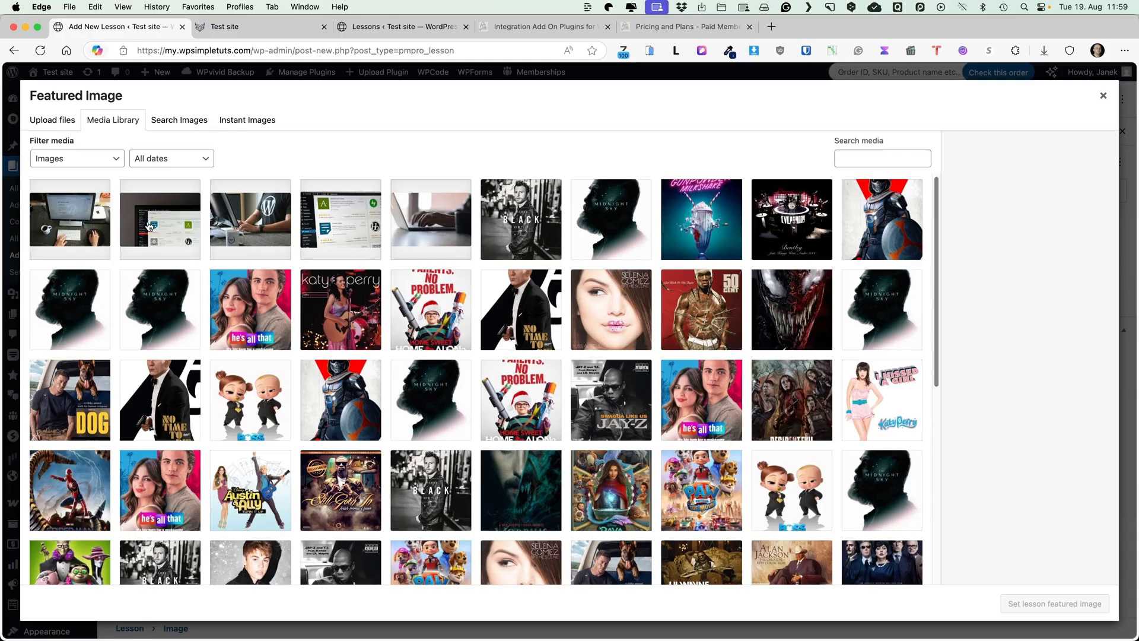
left_click(178, 220)
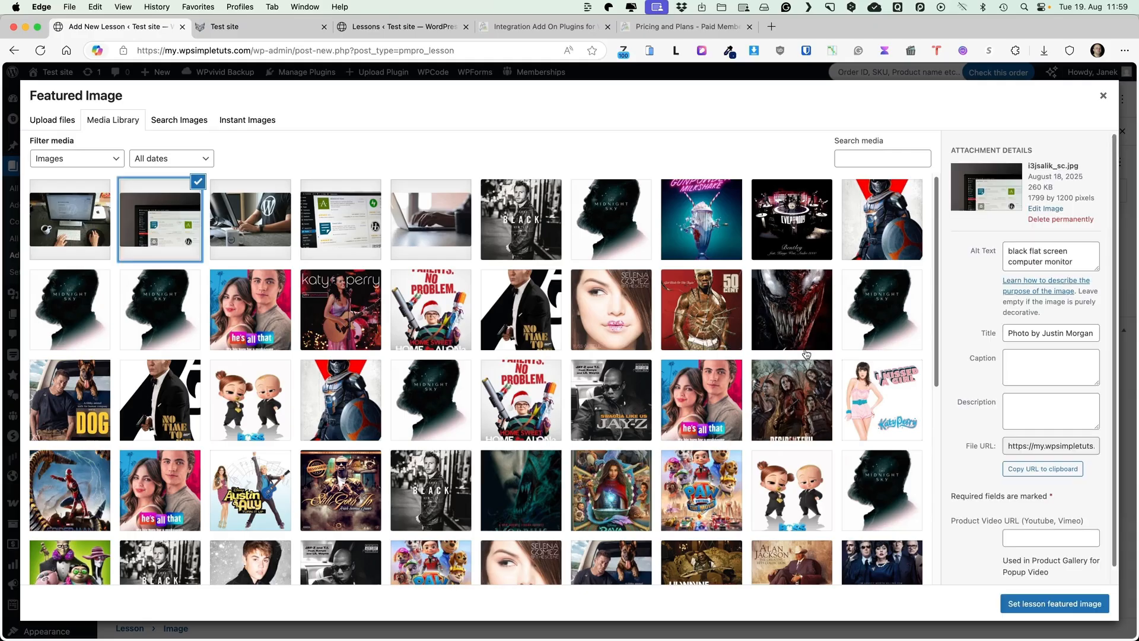
left_click(1027, 604)
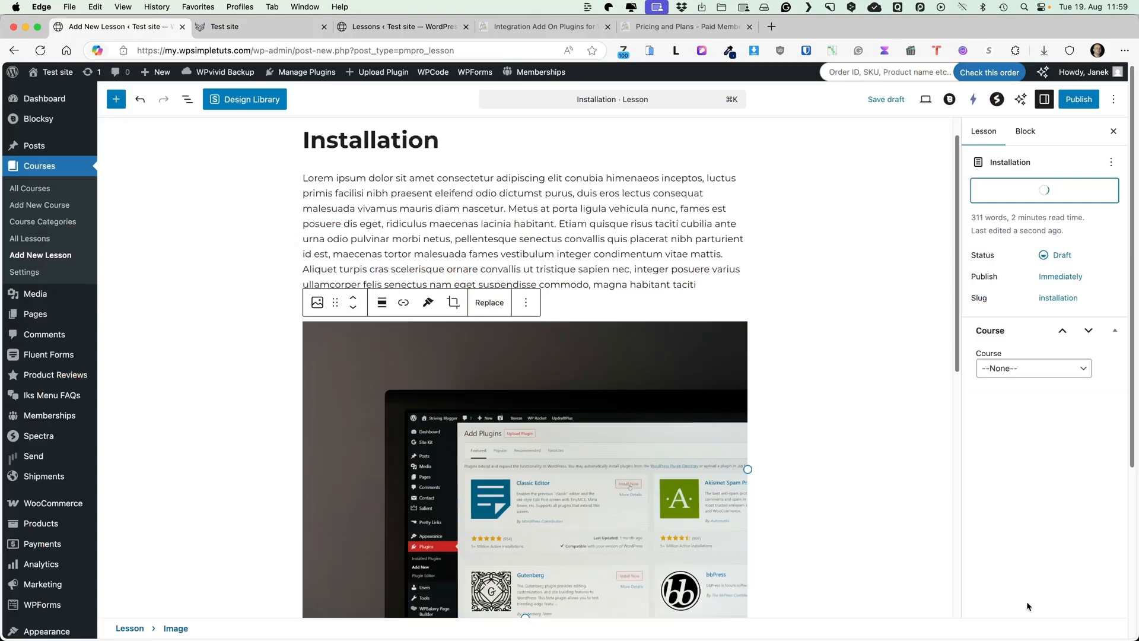
Publish the lesson, assign it to WordPress for Beginners, save, and start a new lesson
left_click(1077, 99)
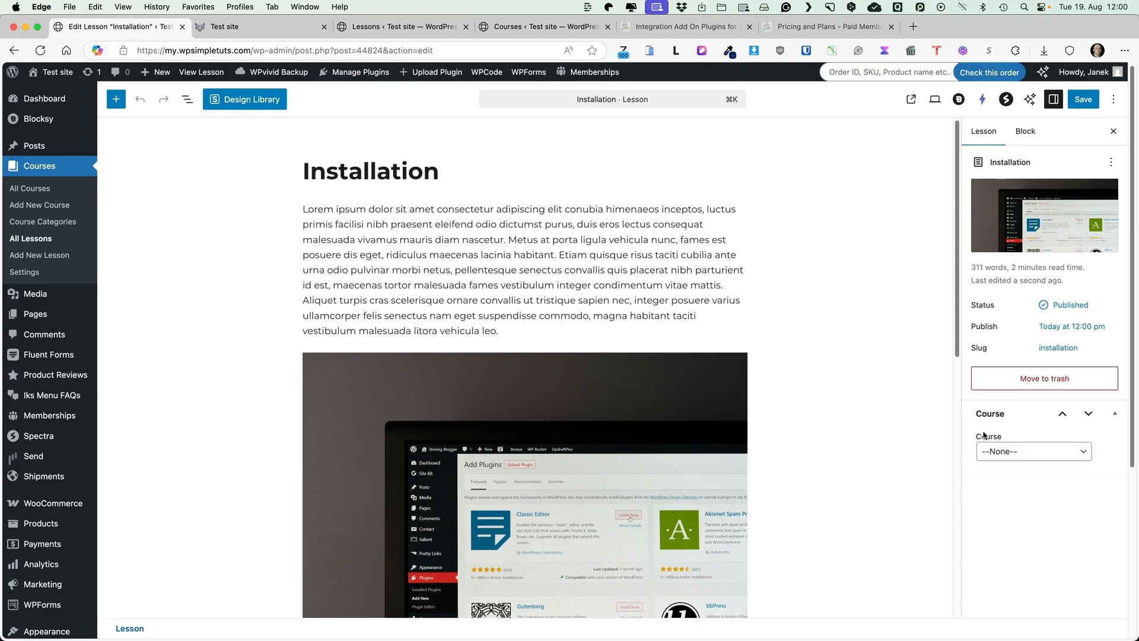
left_click(1008, 452)
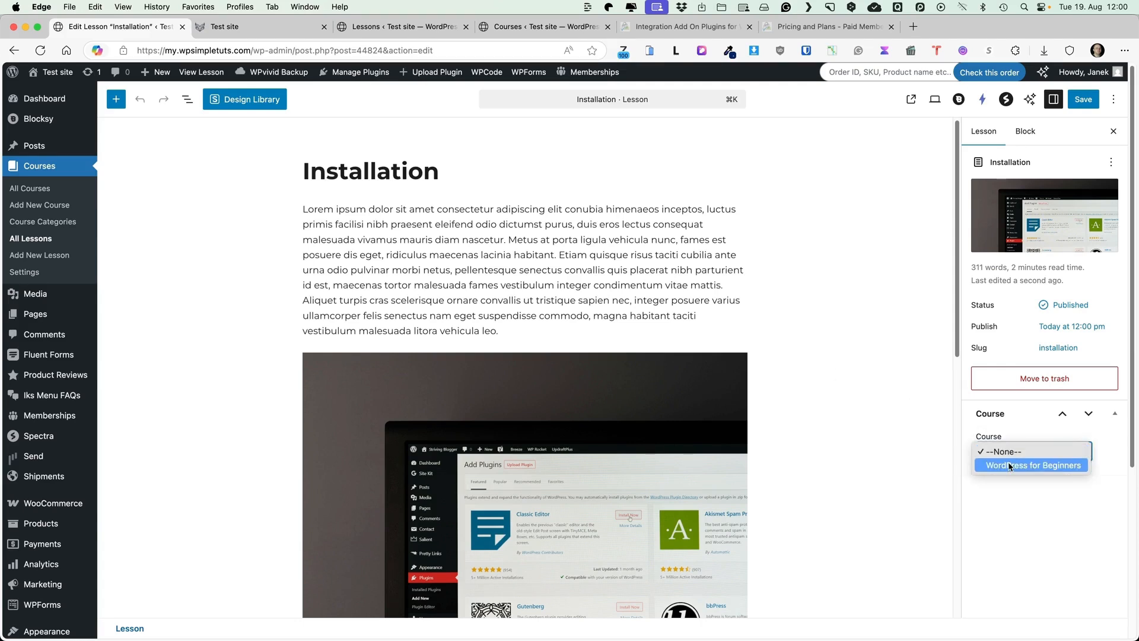
left_click(1007, 466)
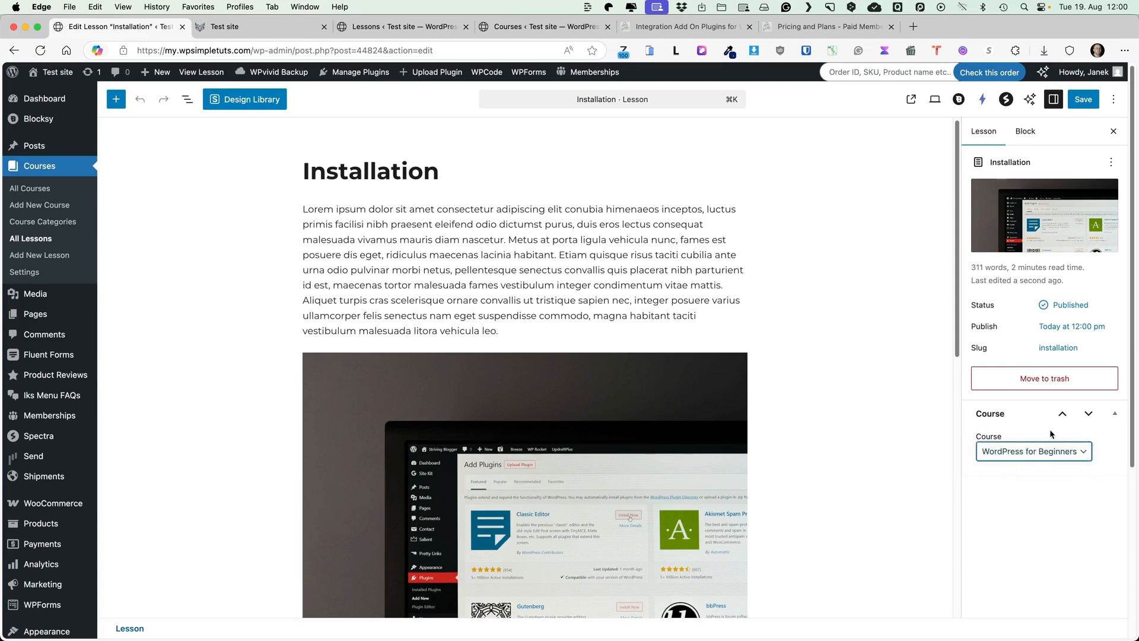
left_click(1084, 99)
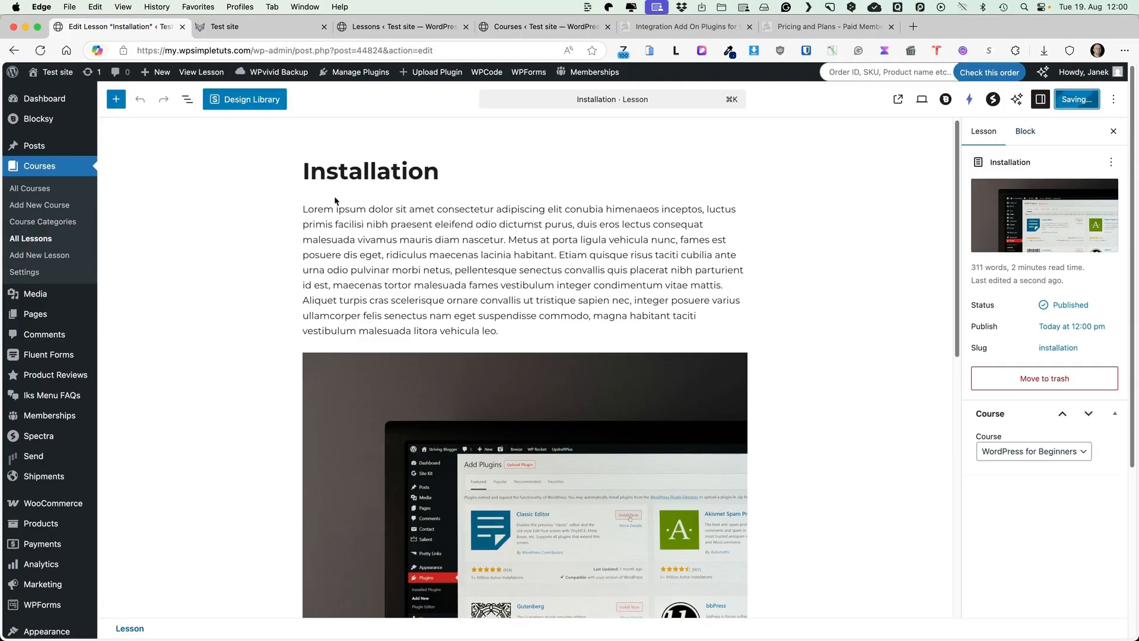
left_click(39, 257)
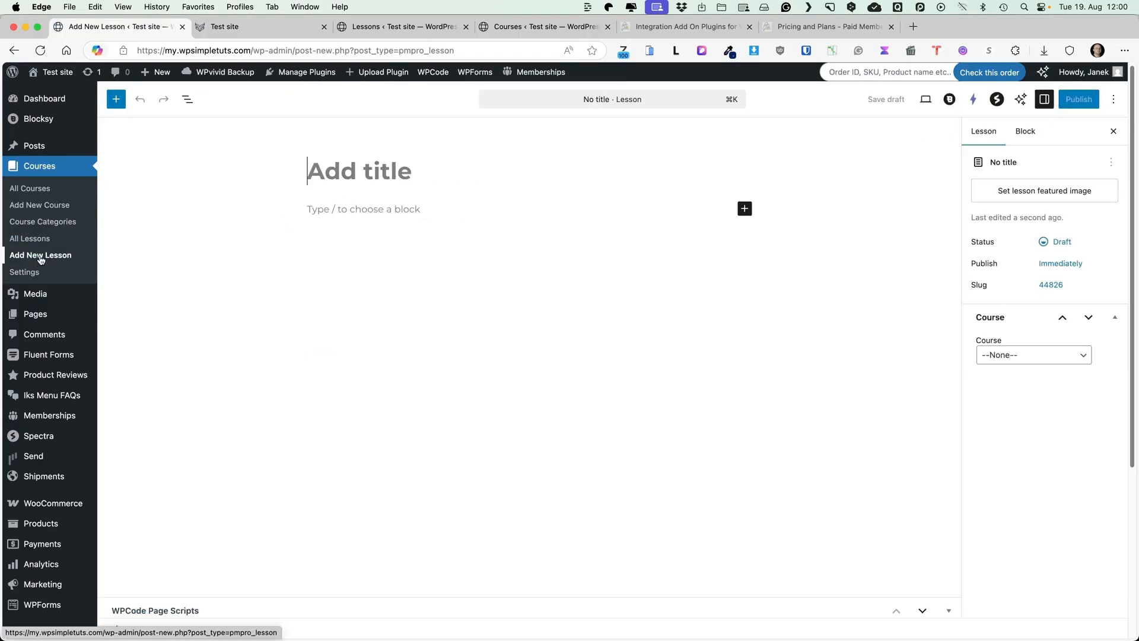
Publish lesson 'WordPress Settings' with body text, monitor featured image, in WordPress for Beginners
type("WordPress Settings")
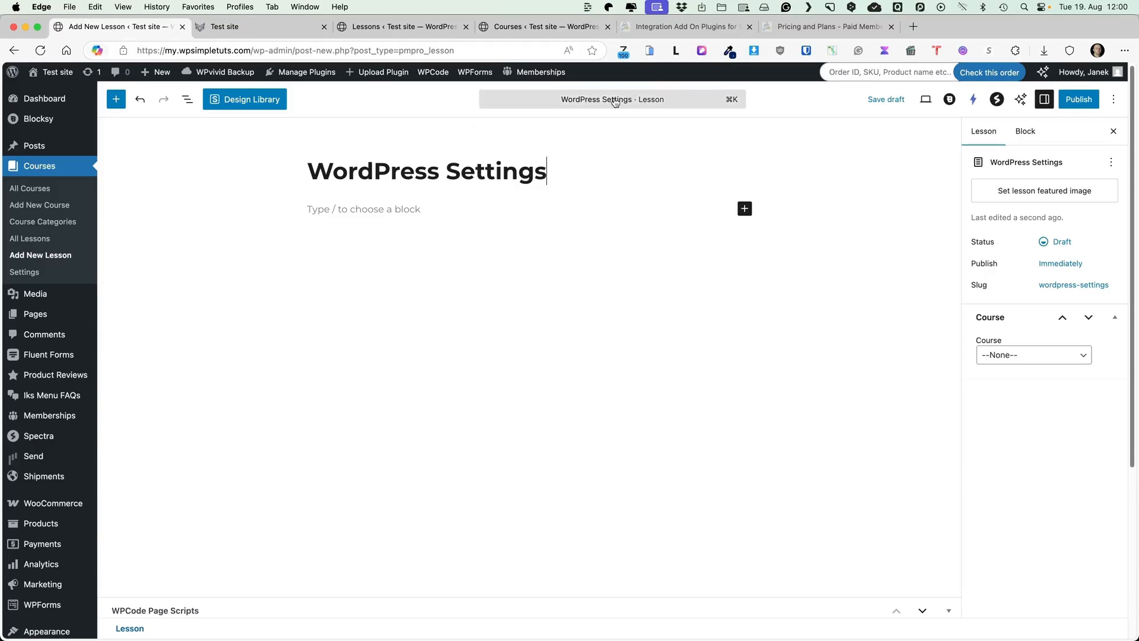
left_click(343, 211)
type("Commodo parturient imperdiet curae interdum a morbi, magna enim ullamcorper placerat egestas, neque massa dapibus tempus nullam. Hac sollicitudin risus lobortis ridiculus nec curabitur vehicula urna, eu natoque pharetra torquent suscipit senectus nam felis, bibendum phasellus accumsan gravida porta molestie fermentum. Placerat lectus feugiat gravida convallis arcu habitasse tristique ac vulputate laoreet congue, potenti eleifend aliquet interdum maecenas morbi diam nostra platea senectus auctor dapibus, a phasellus nisl nec porttitor litora in penatibus non augue. Libero etiam felis ultrices eu justo quam, ad scelerisque nisi himenaeos quis, nulla sollicitudin aliquam semper sapien. Enim egestas natoque rhoncus felis vivamus maecenas, suscipit erat proin malesuada tempus, blandit est dui ridiculus varius. Aliquam dui curae ornare facilisi cras tincidunt inceptos molestie netus a lacus ridiculus, vel gravida duis fusce senectus at ut proin etiam tristique.")
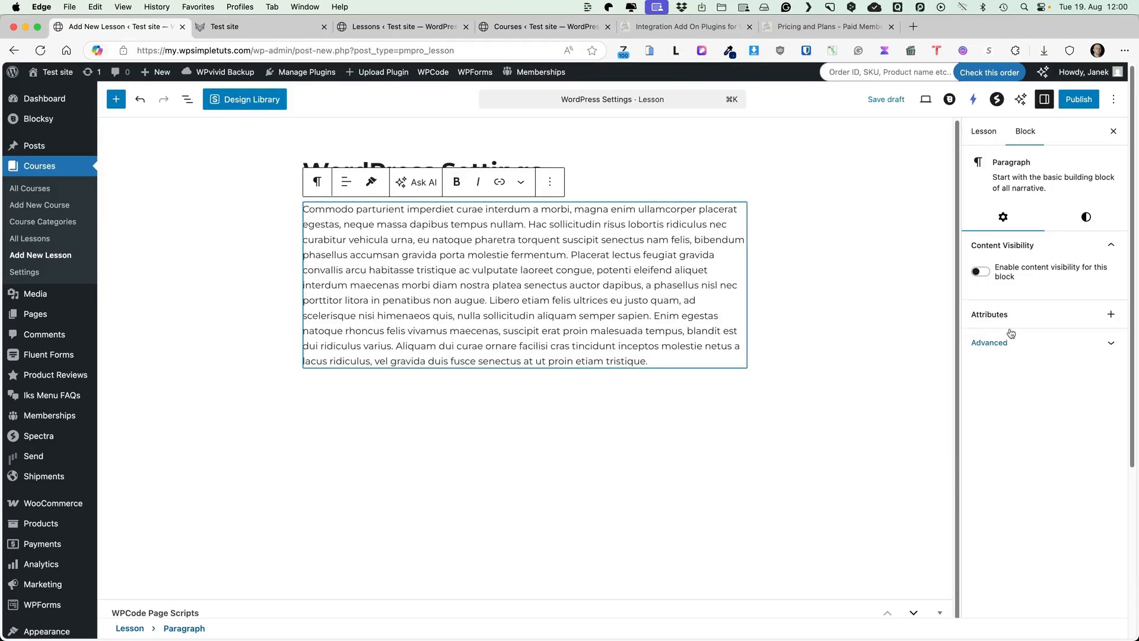
left_click(984, 131)
left_click(1039, 189)
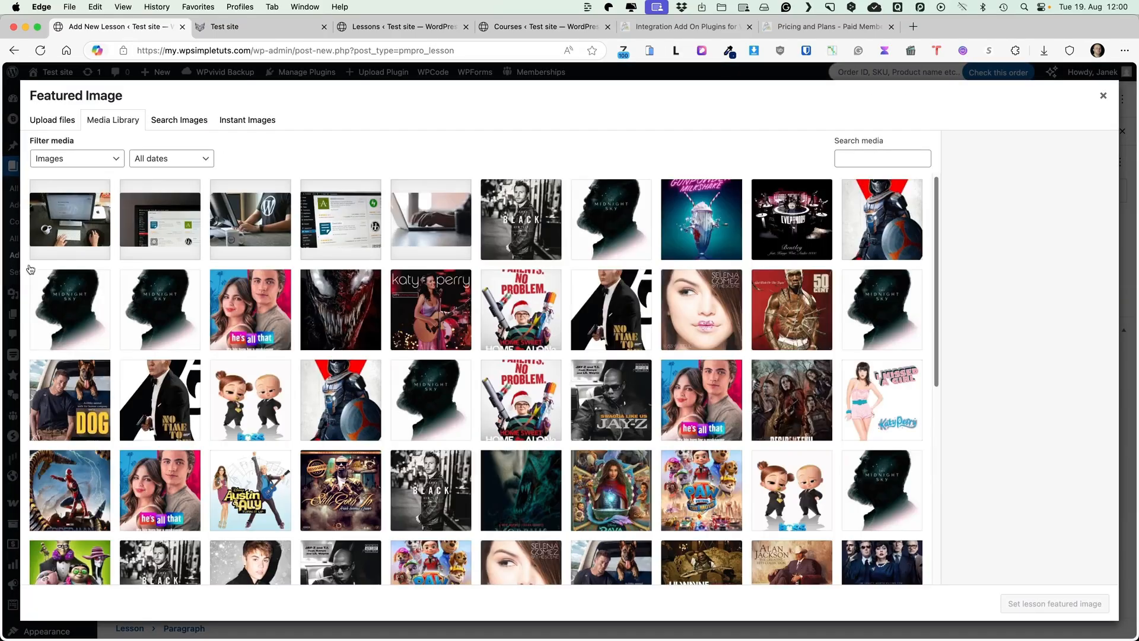
left_click(61, 229)
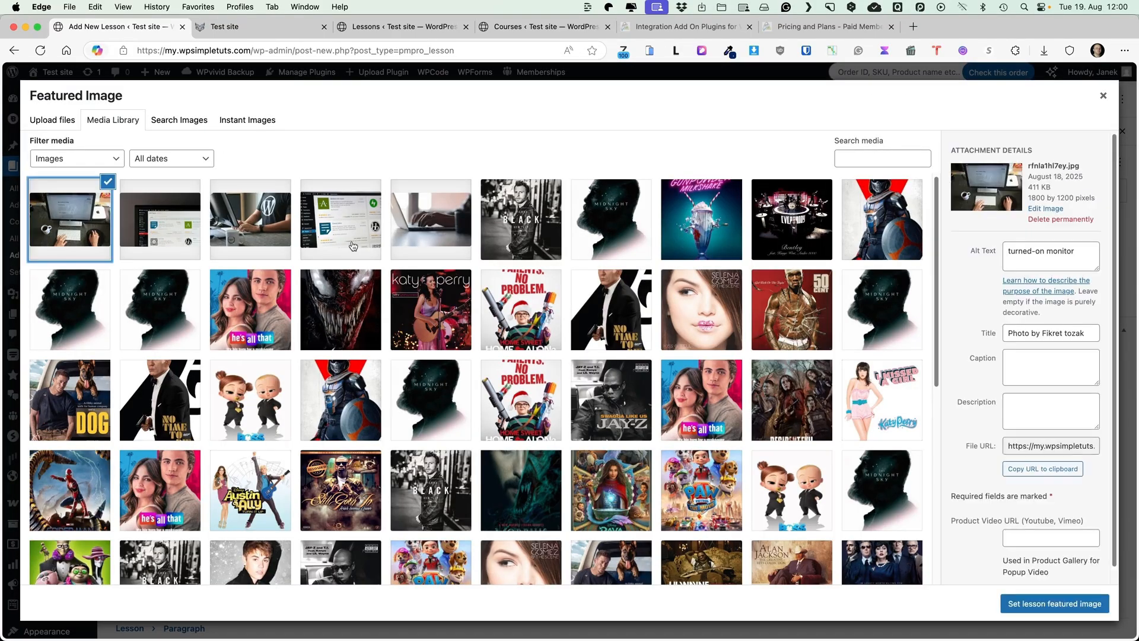
left_click(1055, 604)
left_click(1033, 419)
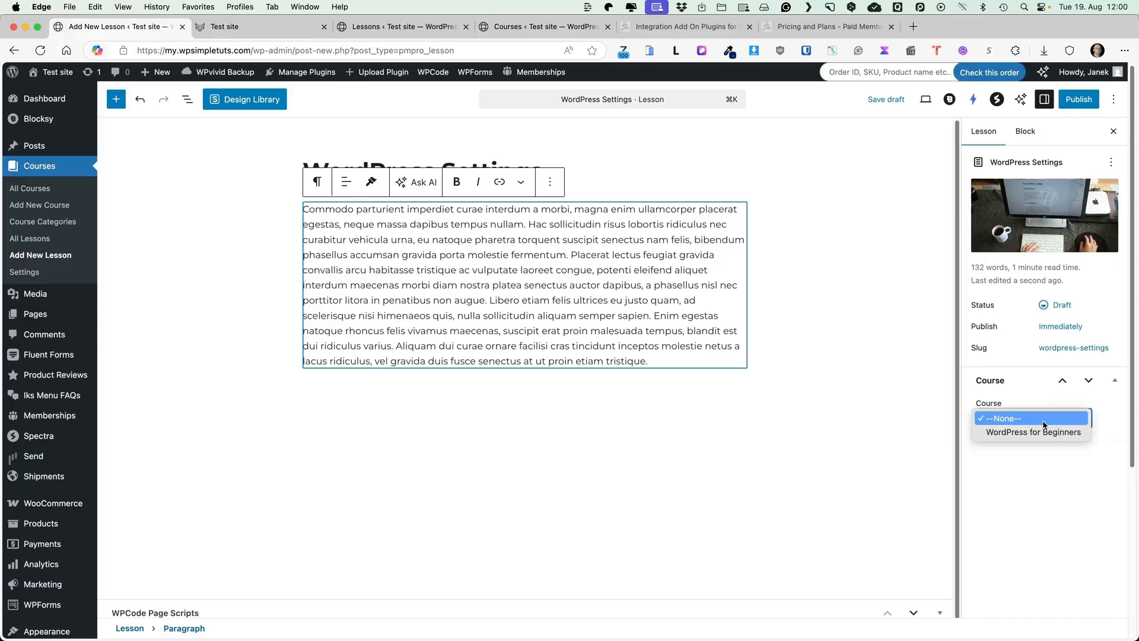
left_click(1032, 432)
left_click(1079, 100)
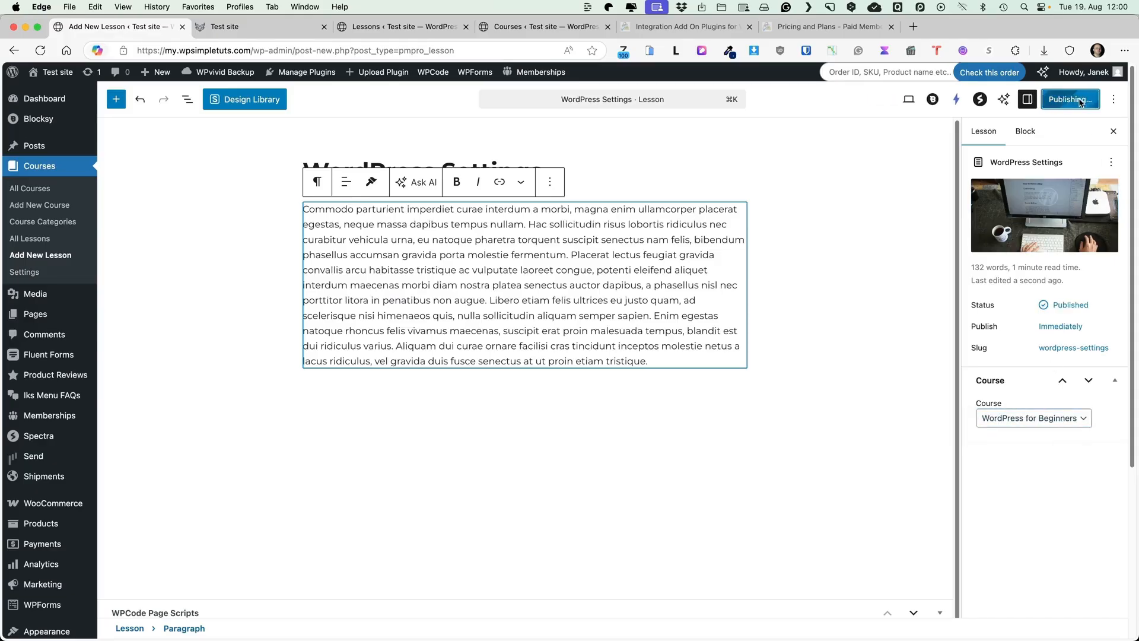
Publish lesson 'How to Use Gutenberg Editor?' with body text, laptop featured image, in WordPress for Beginners
left_click(46, 261)
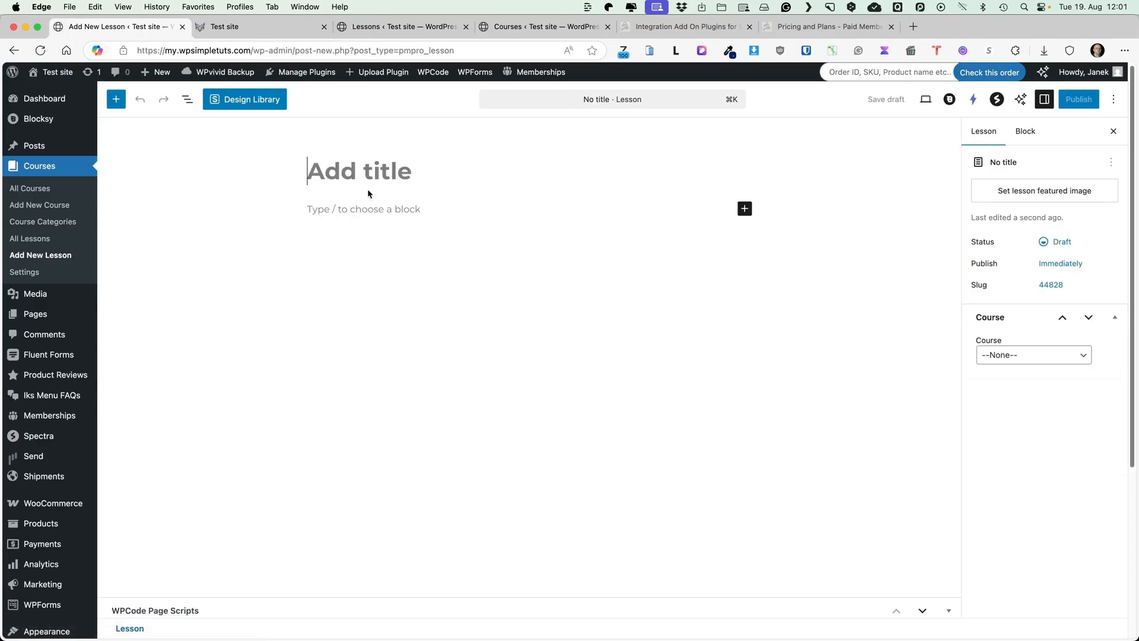
type("How to Use Gutenberg Editor?")
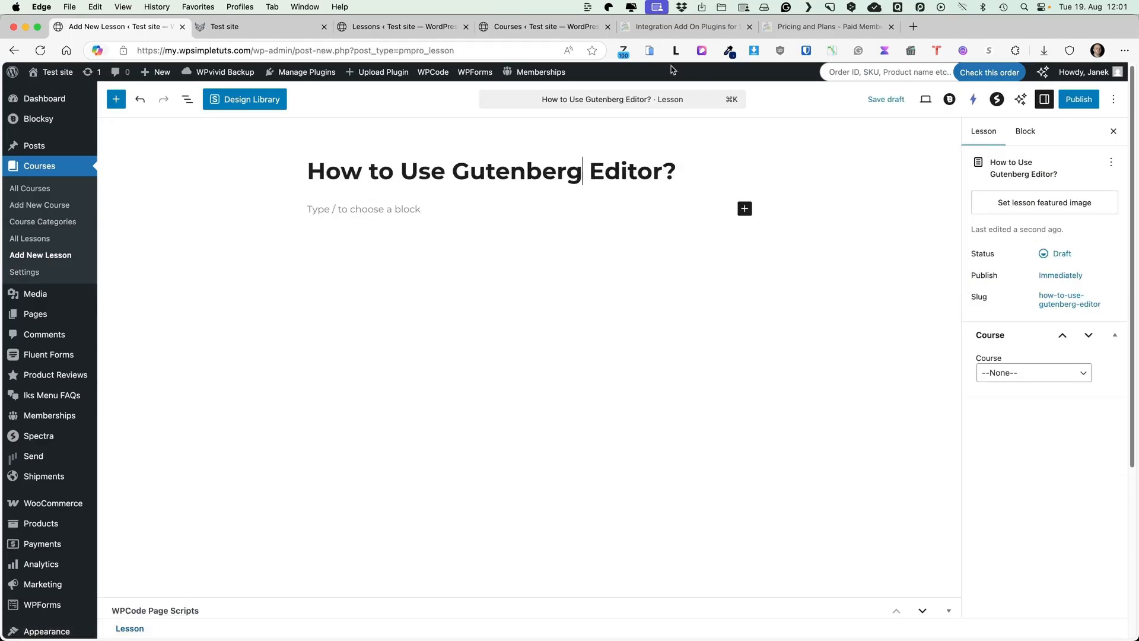
left_click(355, 209)
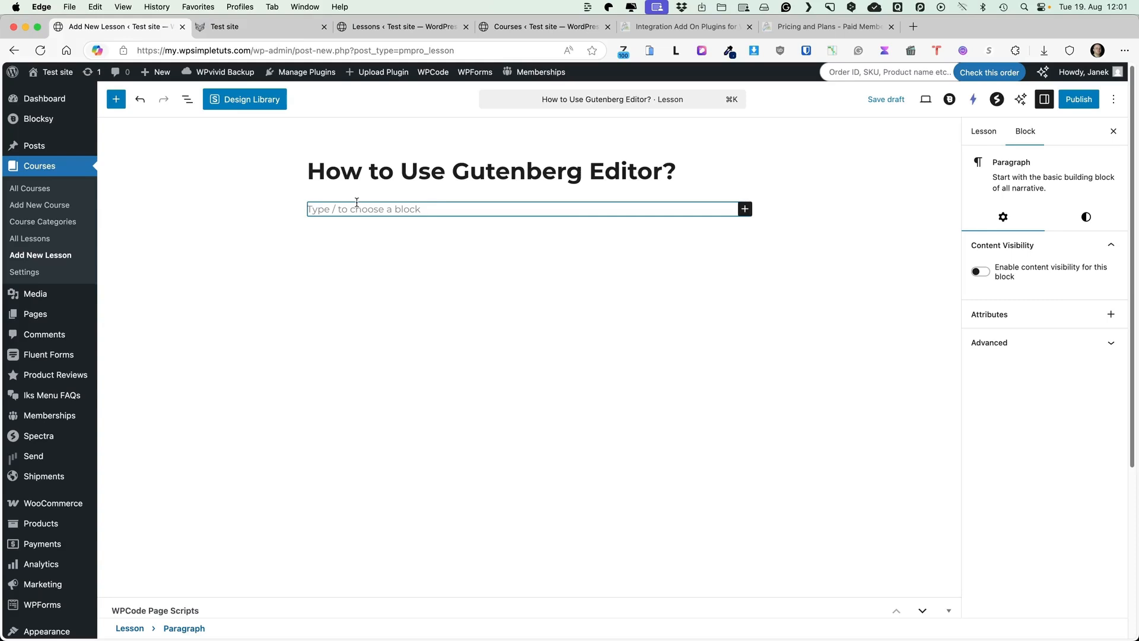
type("Mattis massa iaculis sollicitudin mauris lectus sem vel montes posuere netus, turpis potenti commodo bibendum nisi condimentum vehicula eros odio sodales, nunc conubia tempor quisque cursus interdum blandit augue laoreet. Justo luctus felis iaculis dictumst cursus torquent nunc, vel aptent sociis conubia lacus accumsan non nec, quis dapibus sagittis feugiat netus laoreet.")
key("Return")
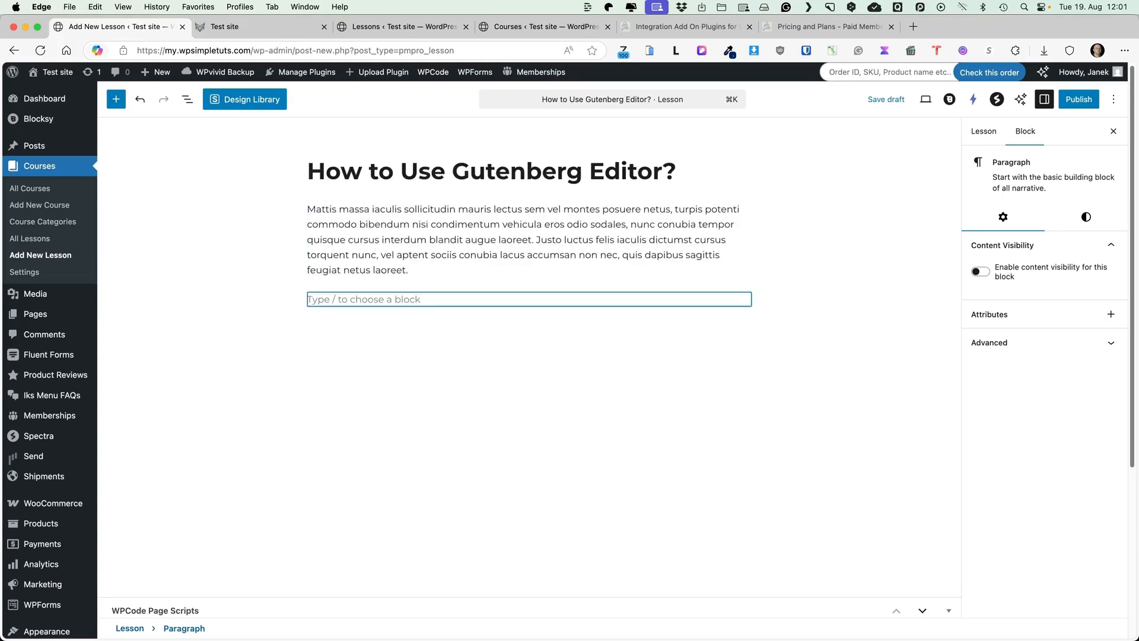
left_click(999, 136)
left_click(1034, 385)
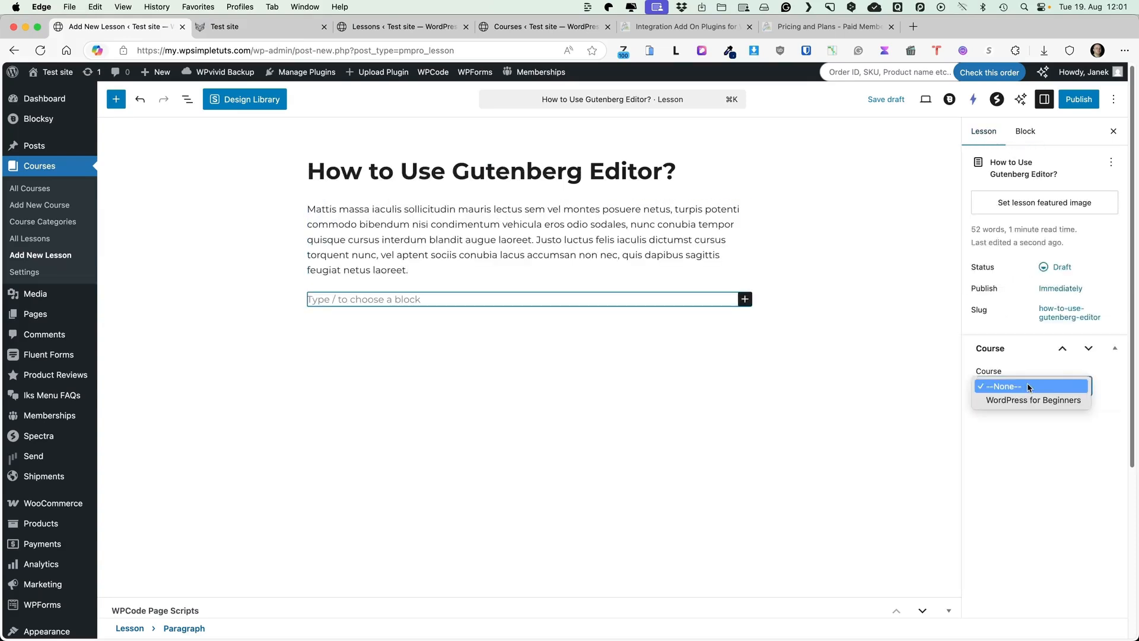
left_click(1014, 398)
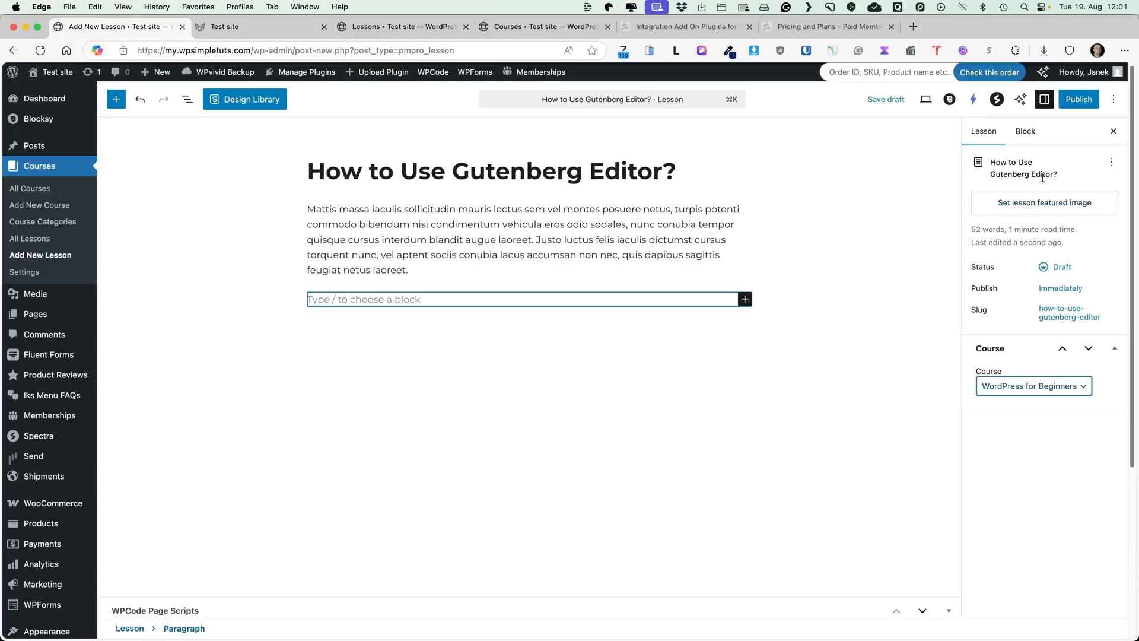
left_click(1037, 202)
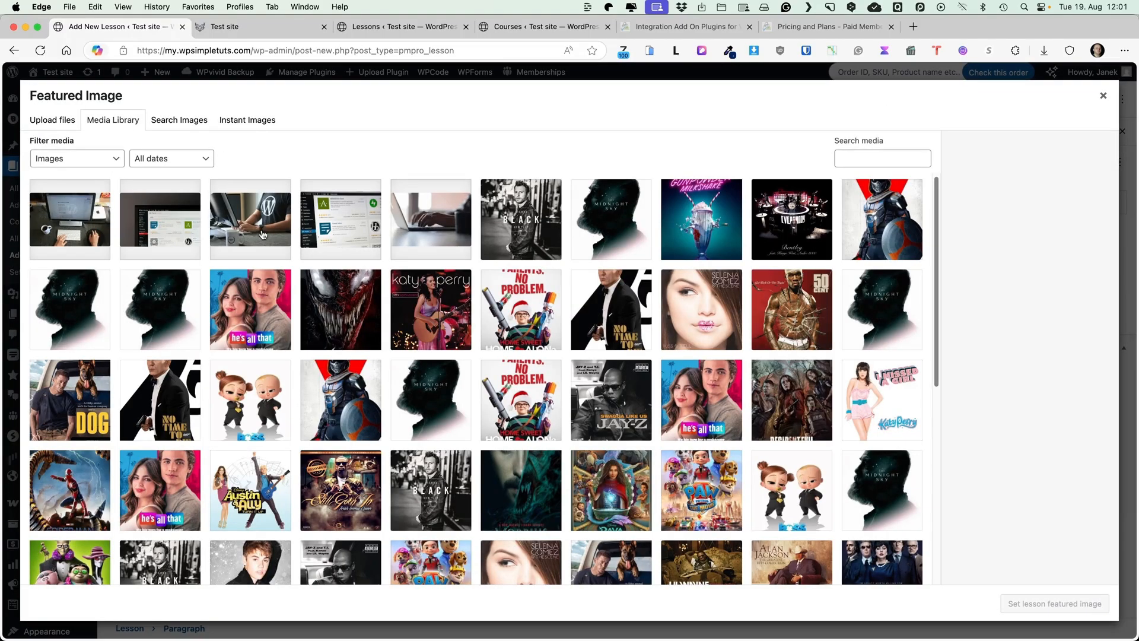
left_click(449, 223)
left_click(1052, 605)
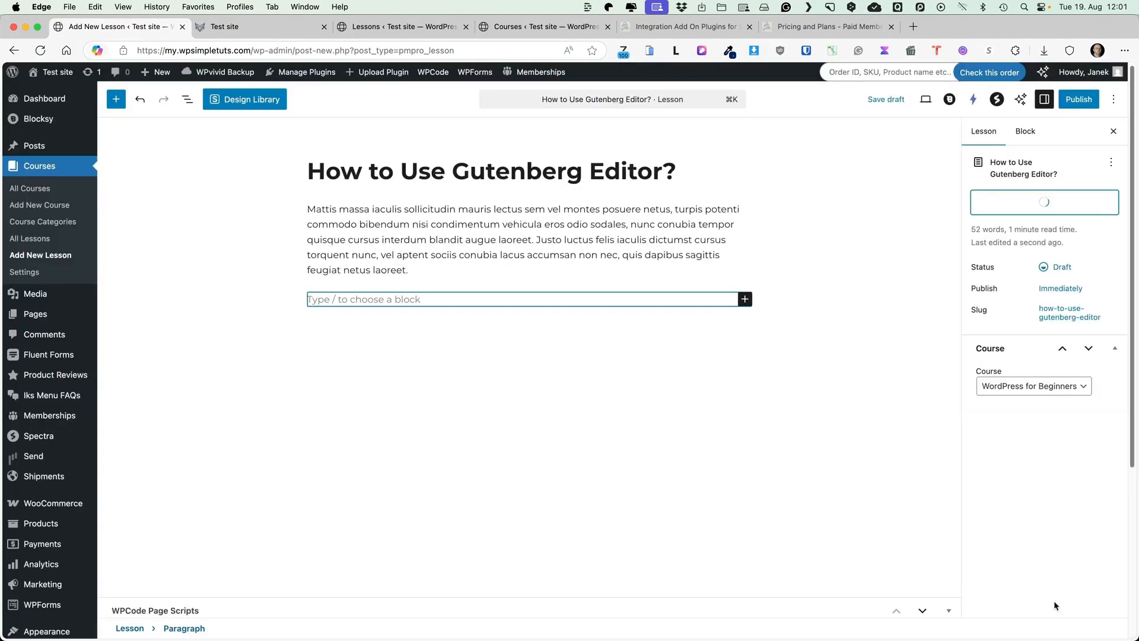
left_click(1074, 99)
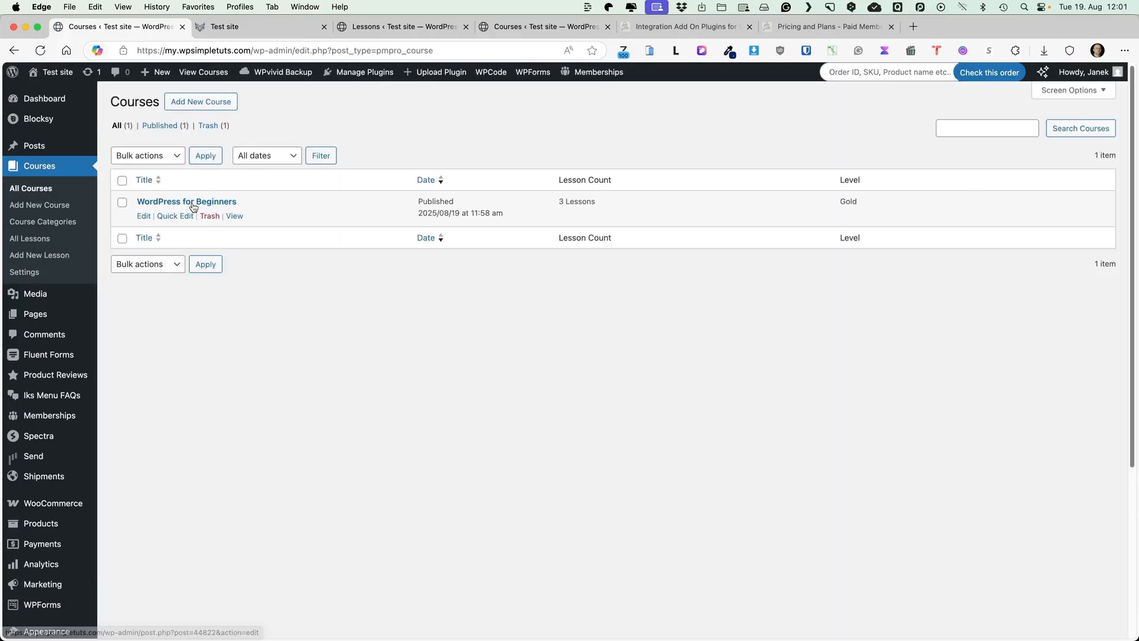
Open the WordPress for Beginners course and scroll to its Lessons table showing three lessons
left_click(193, 203)
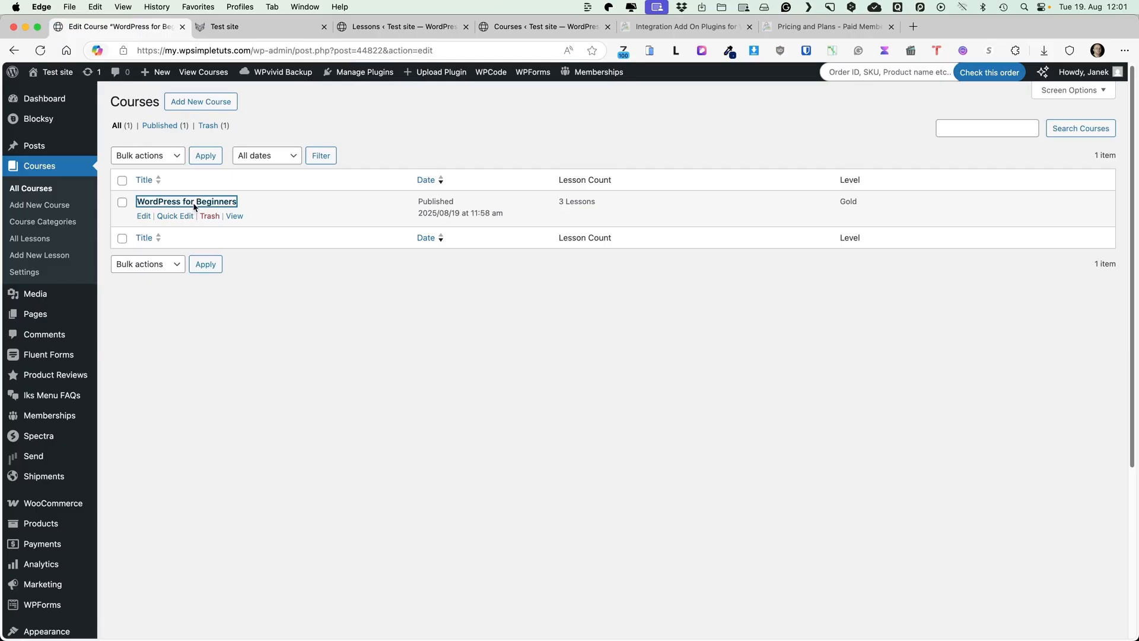
scroll(361, 330, "down", 6)
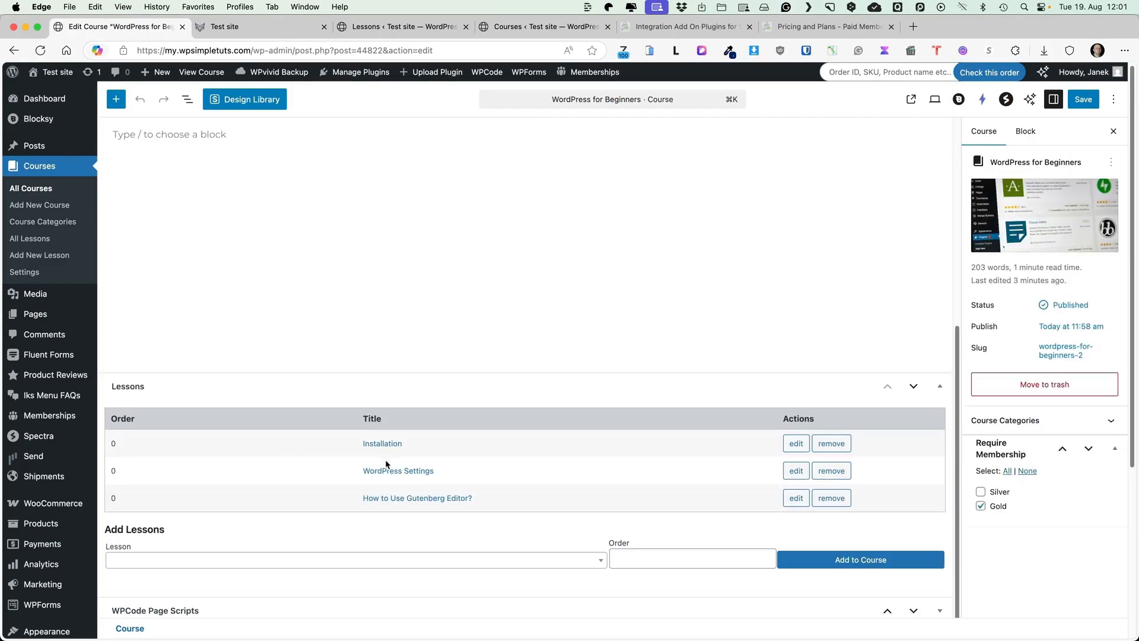
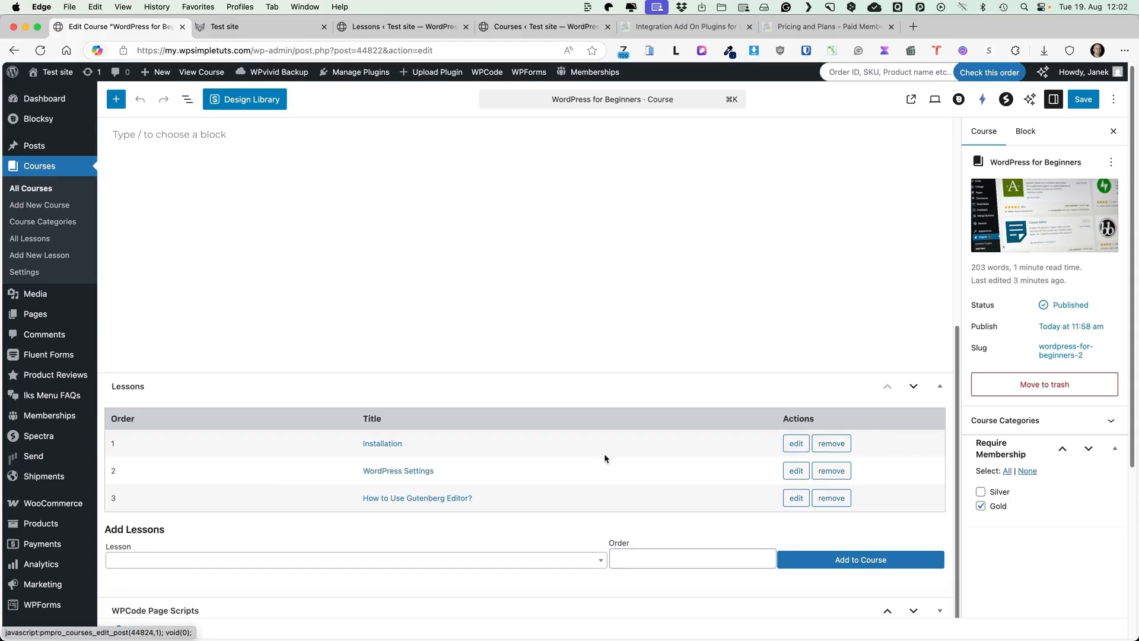
Set the Installation lesson's order to 3 and How to Use Gutenberg Editor?'s order to 4
left_click(794, 446)
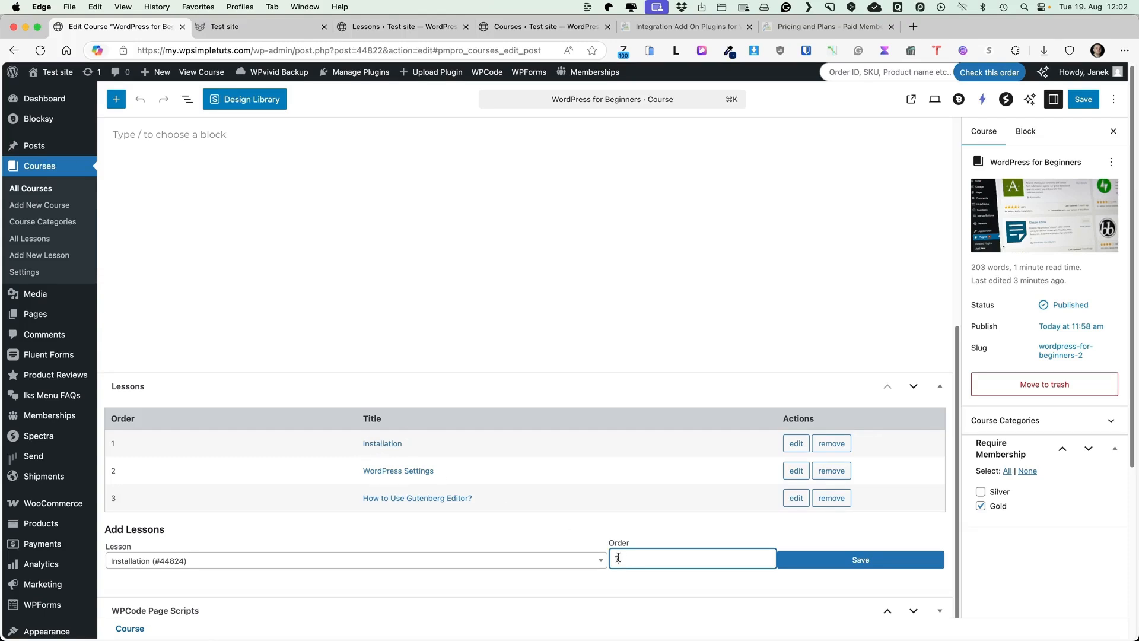
left_click_drag(618, 558, 616, 557)
type("3")
left_click(856, 562)
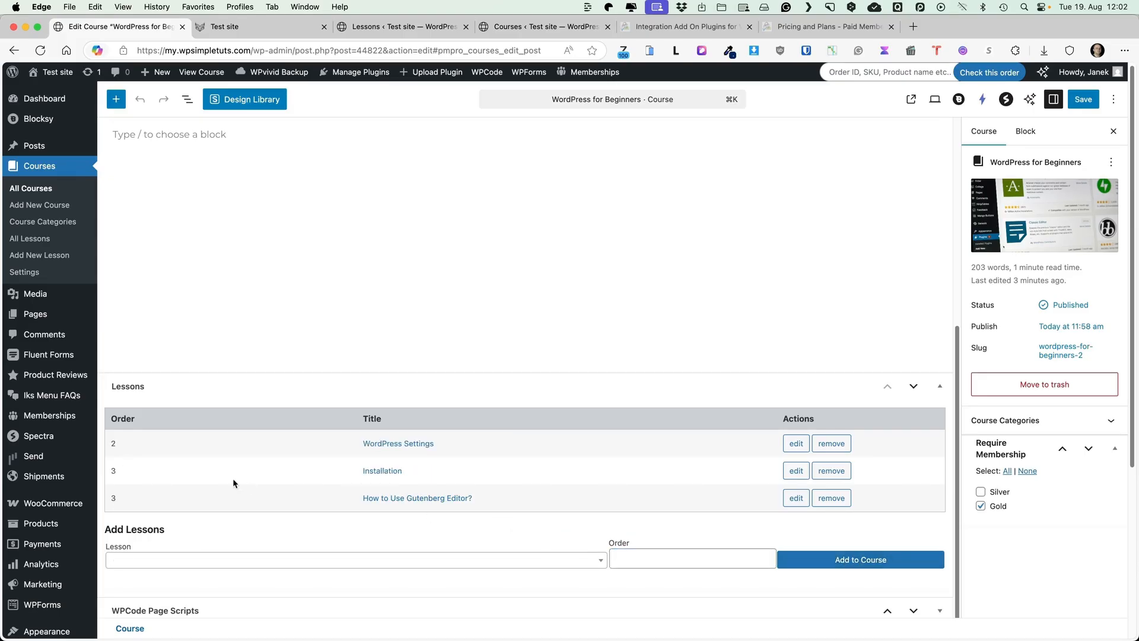
left_click(644, 557)
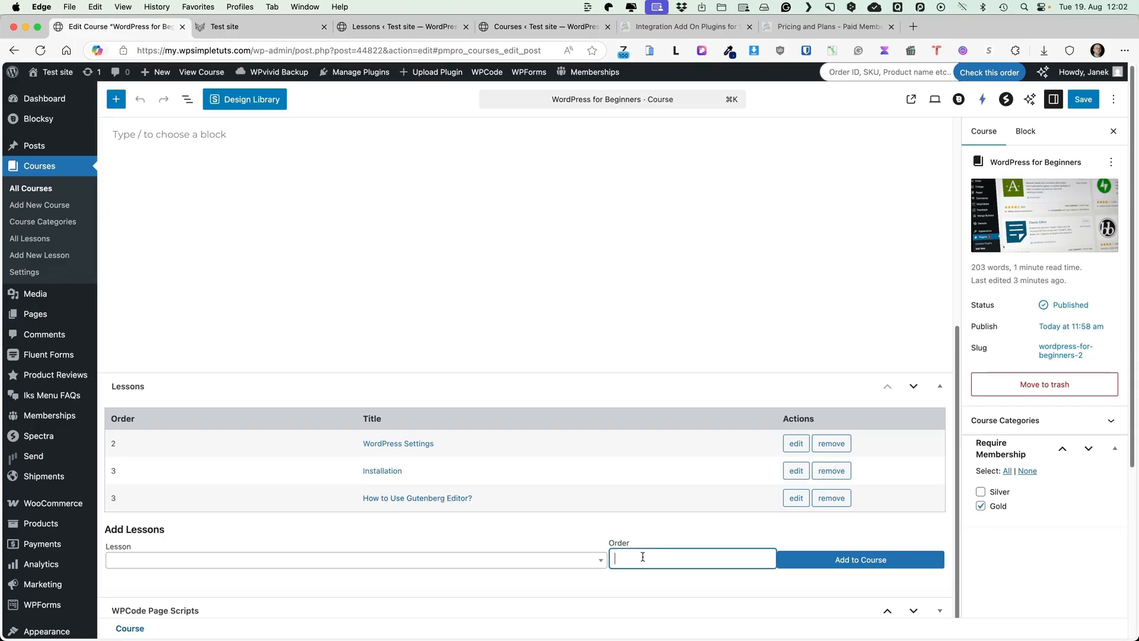
left_click(797, 498)
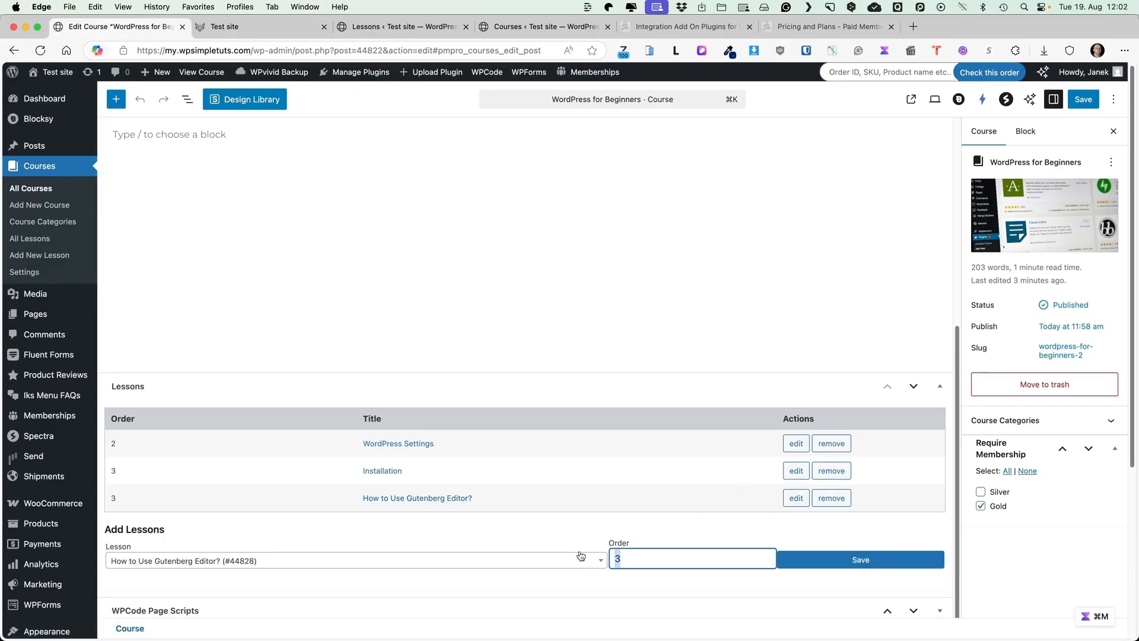
type("4")
left_click(857, 563)
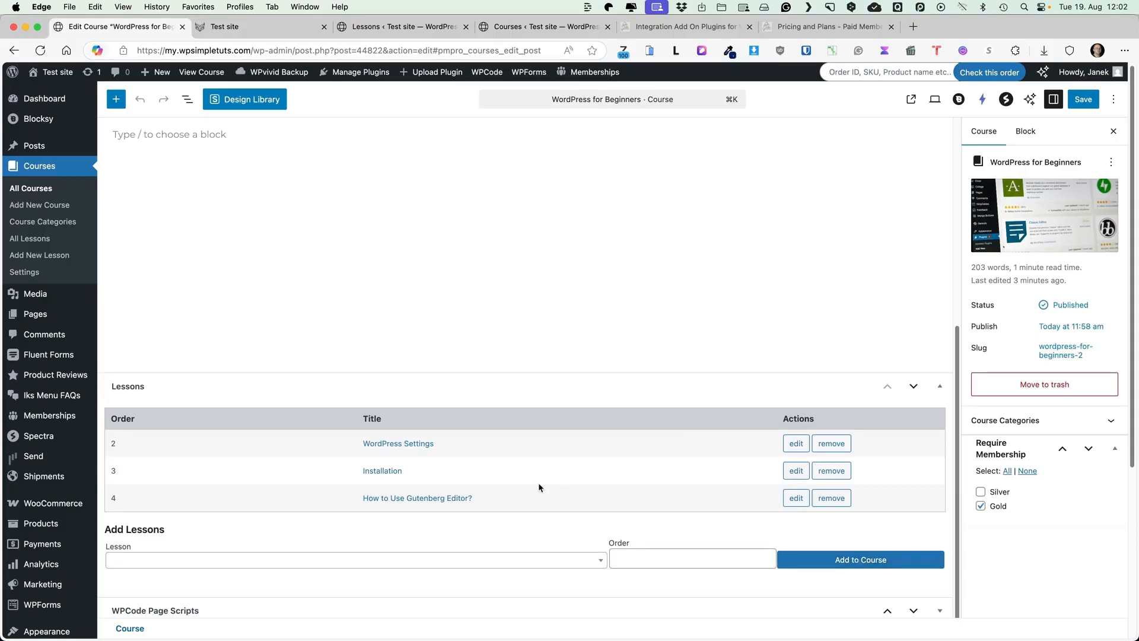
Change the Installation lesson's order to 1 and save the WordPress for Beginners course
left_click(796, 470)
type("1")
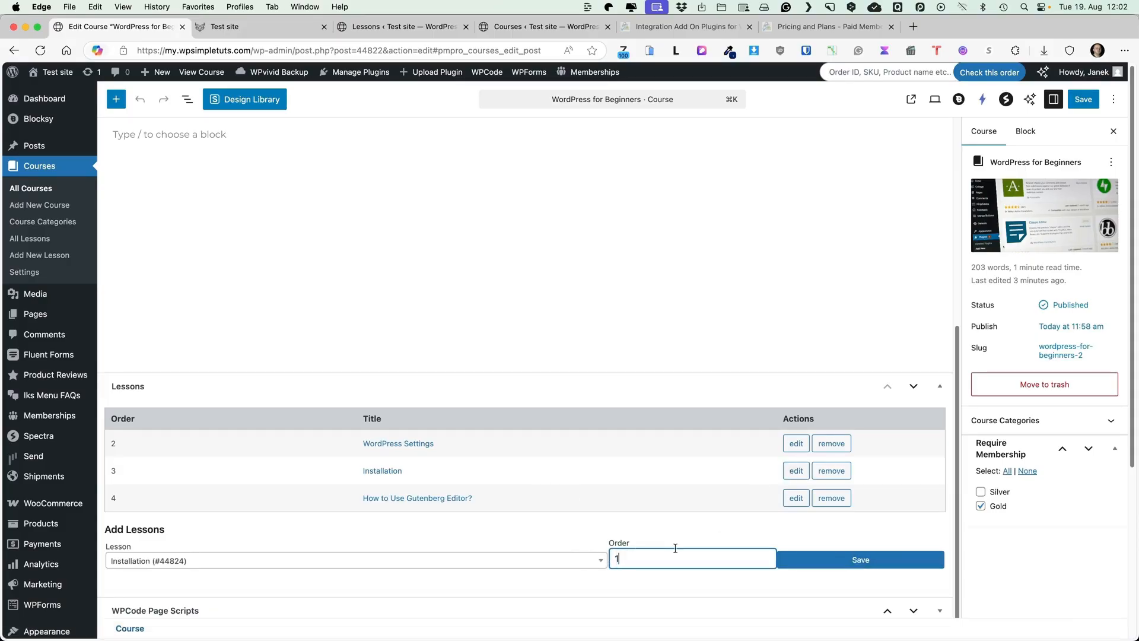
left_click(860, 560)
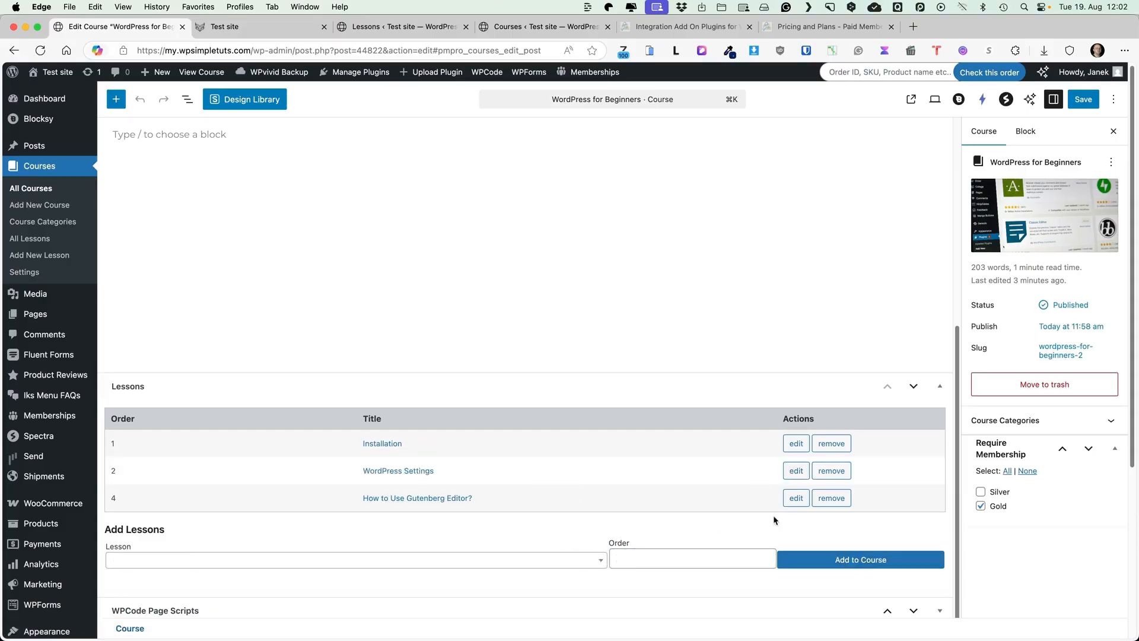
scroll(774, 520, "up", 5)
left_click(1085, 100)
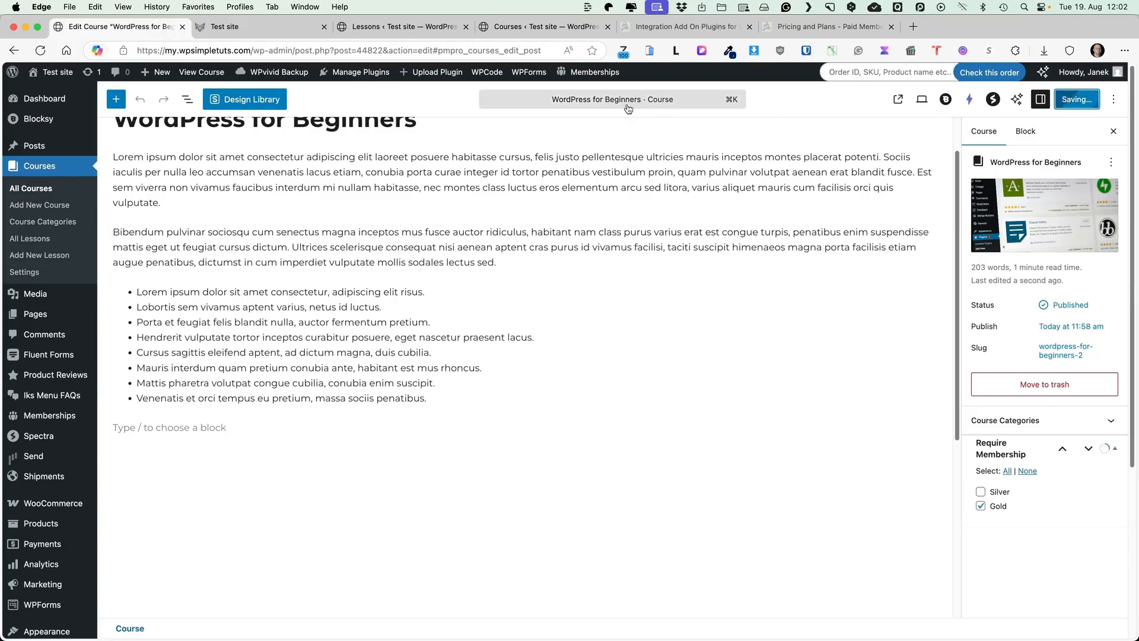
Re-save Permalink Settings to fix the course's page-not-found error, then reopen the course page
left_click(119, 612)
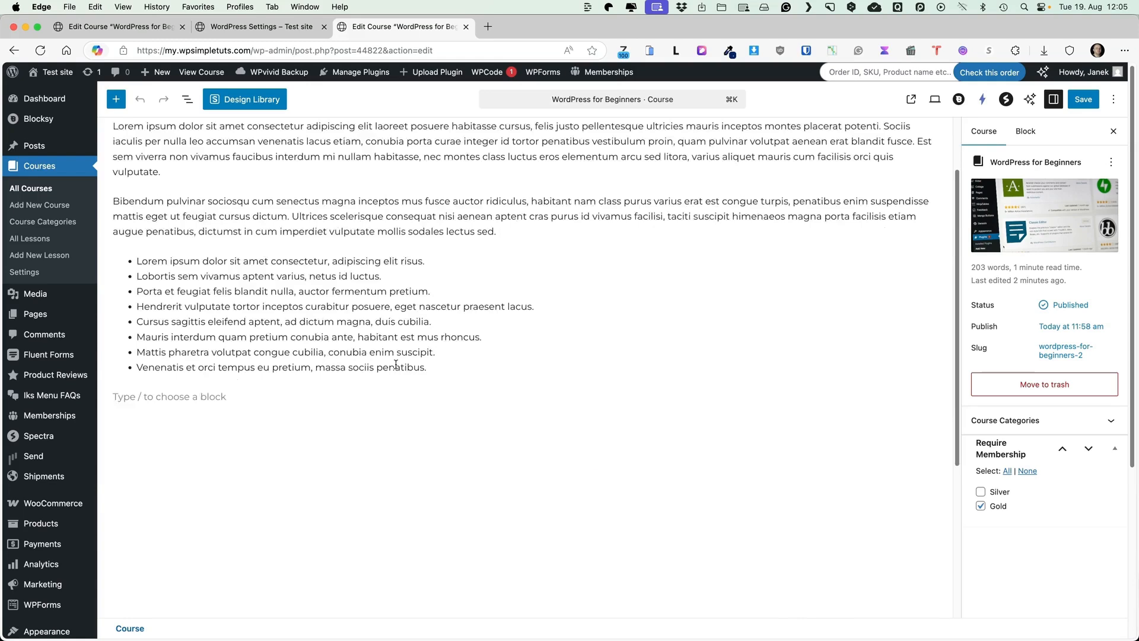
scroll(371, 373, "down", 5)
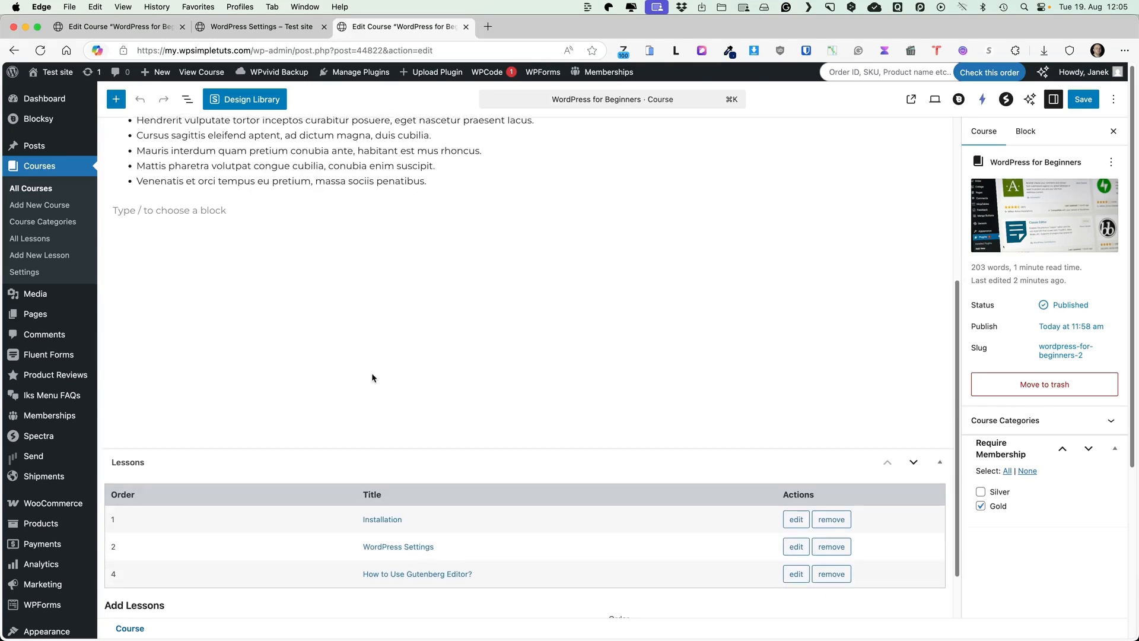
mouse_move(74, 524)
scroll(72, 525, "down", 4)
mouse_move(67, 475)
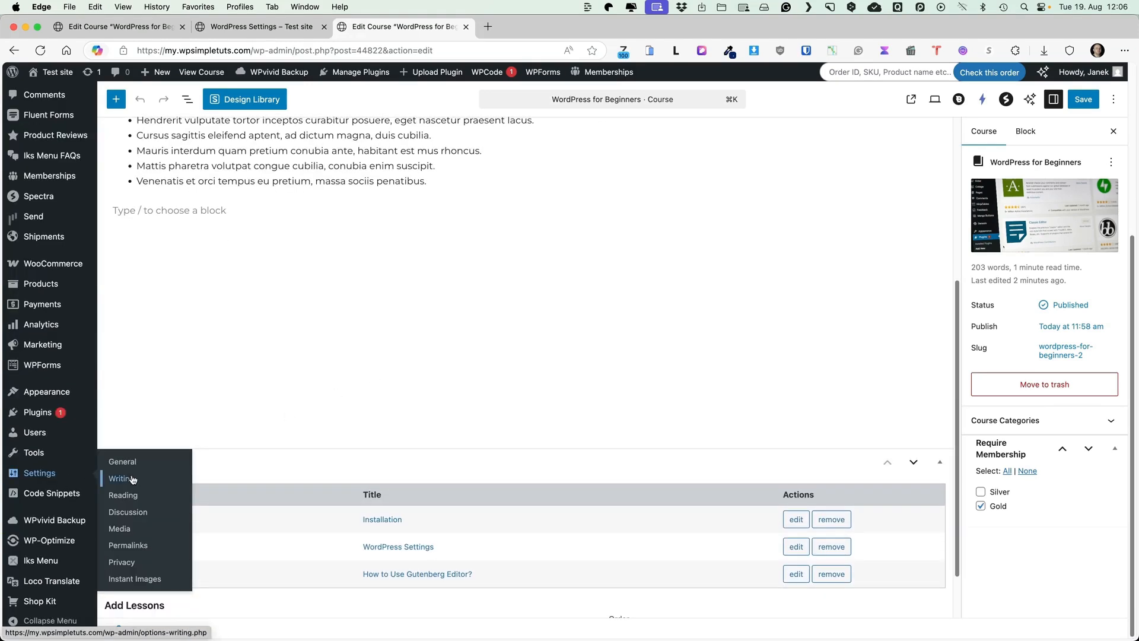
left_click(129, 546, "super")
left_click(490, 34)
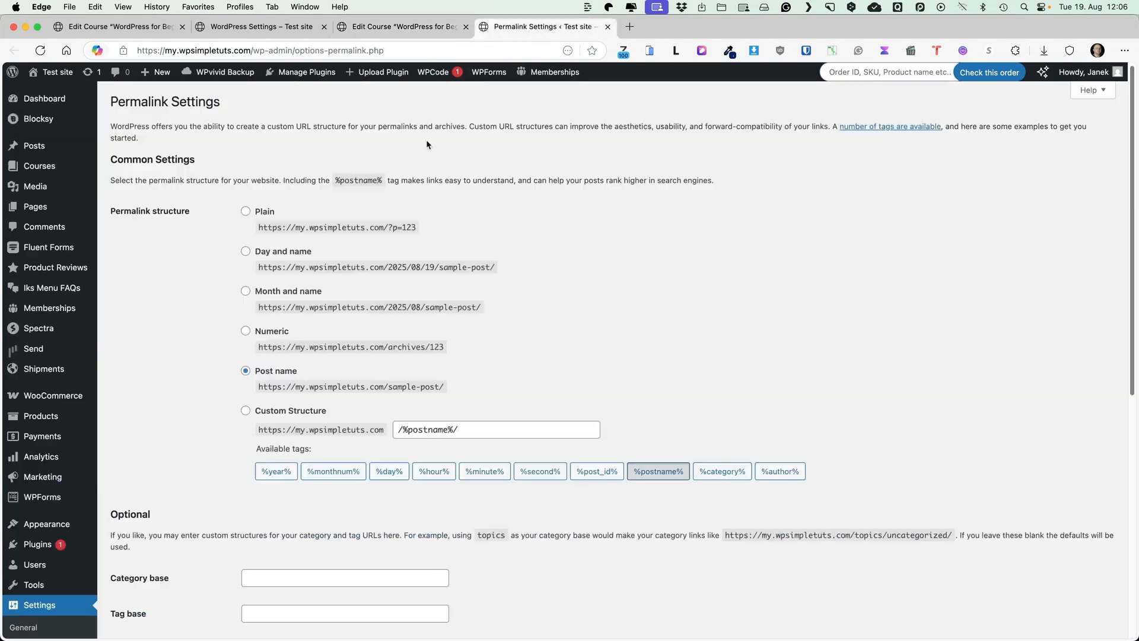
scroll(479, 413, "down", 7)
left_click(149, 580)
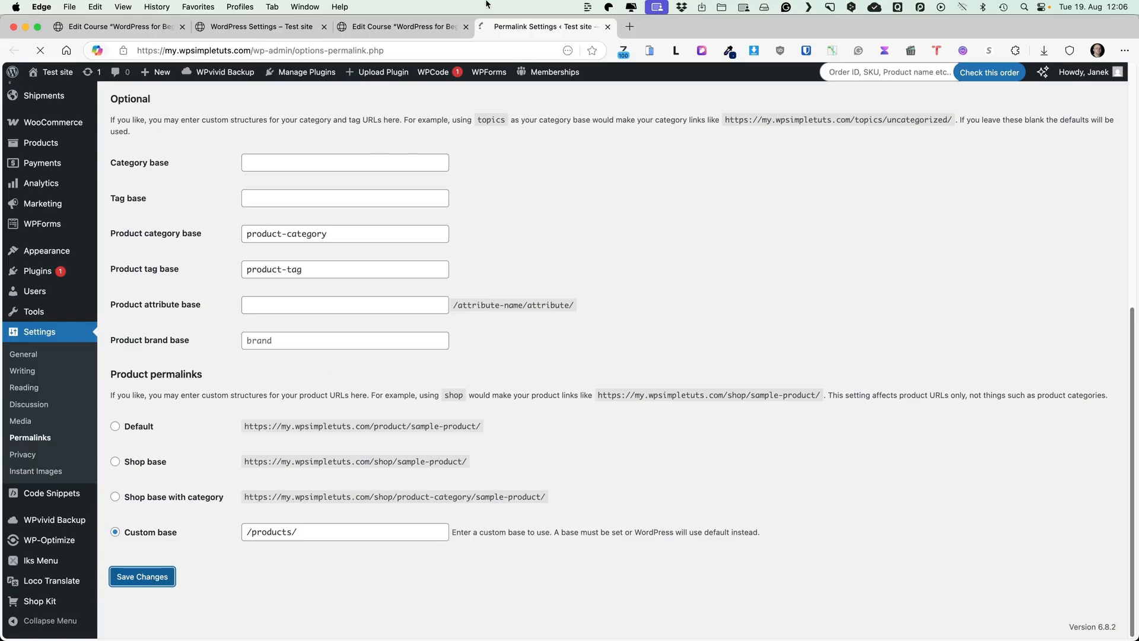
left_click(373, 27)
left_click(198, 72, "super")
Open the course URL in a private window to see the logged-out Gold Membership Required notice
left_click(690, 27)
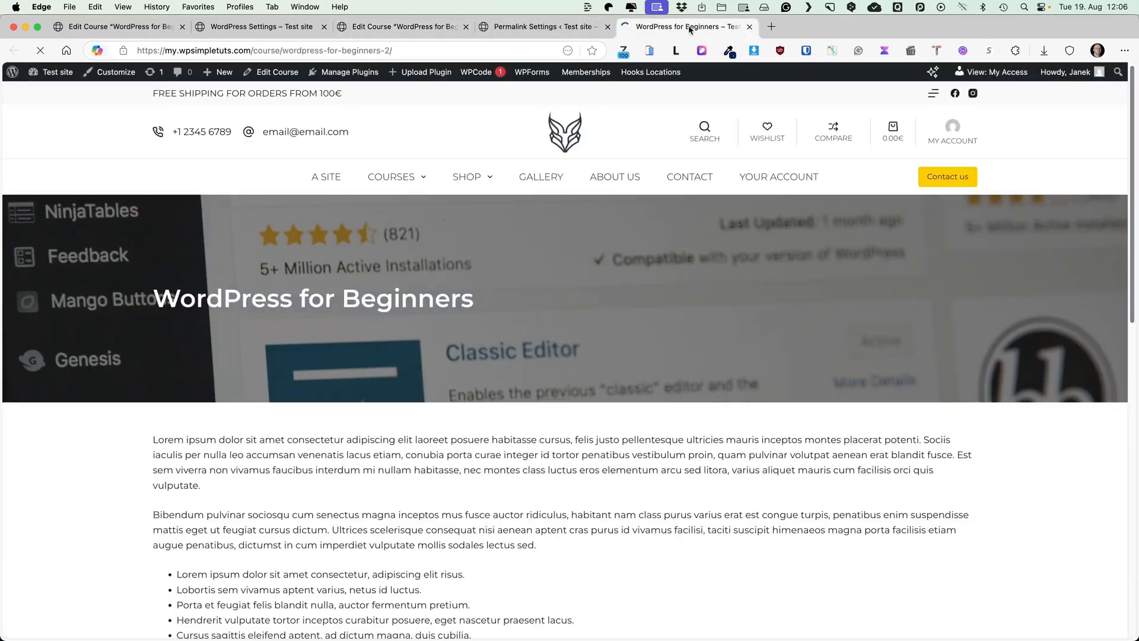
scroll(482, 260, "down", 6)
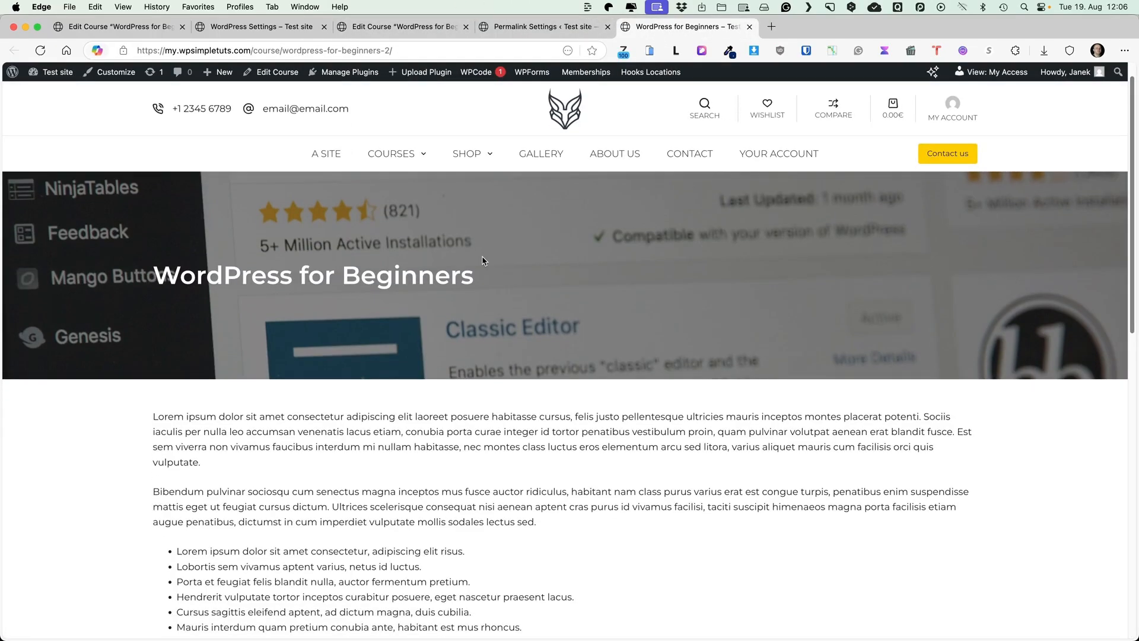
scroll(483, 257, "down", 2)
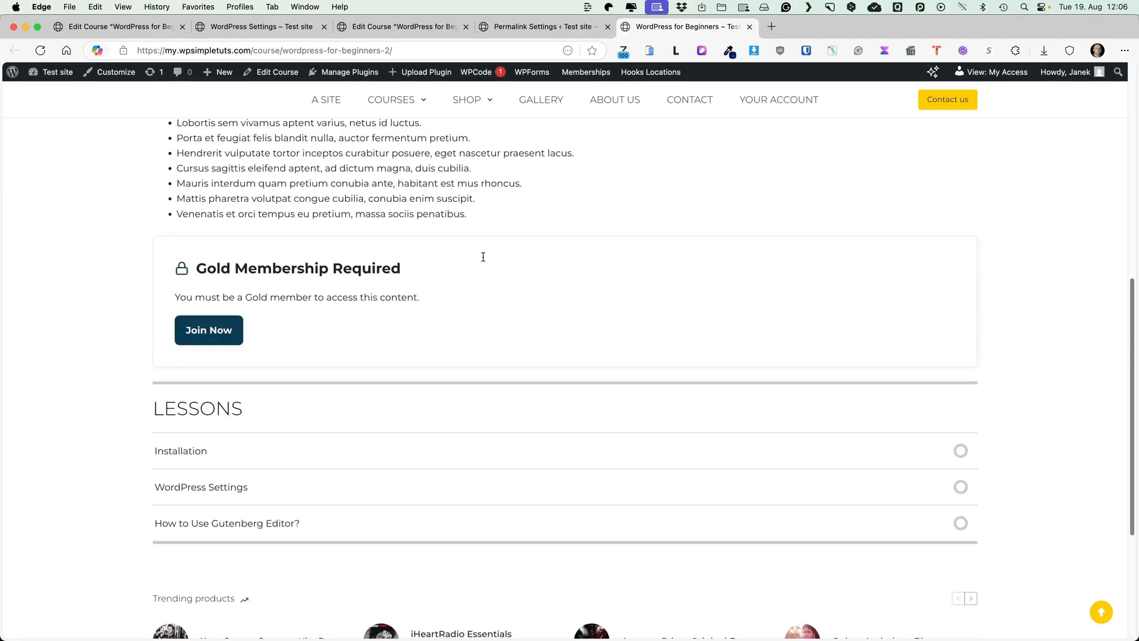
left_click(419, 53)
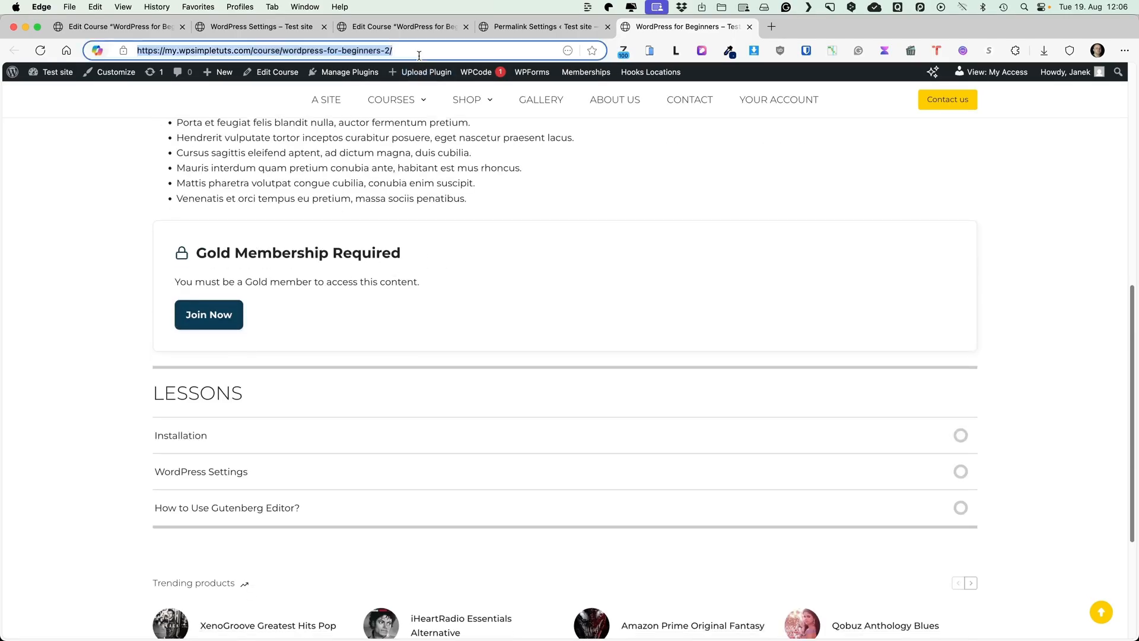
left_click(66, 7)
left_click(101, 36)
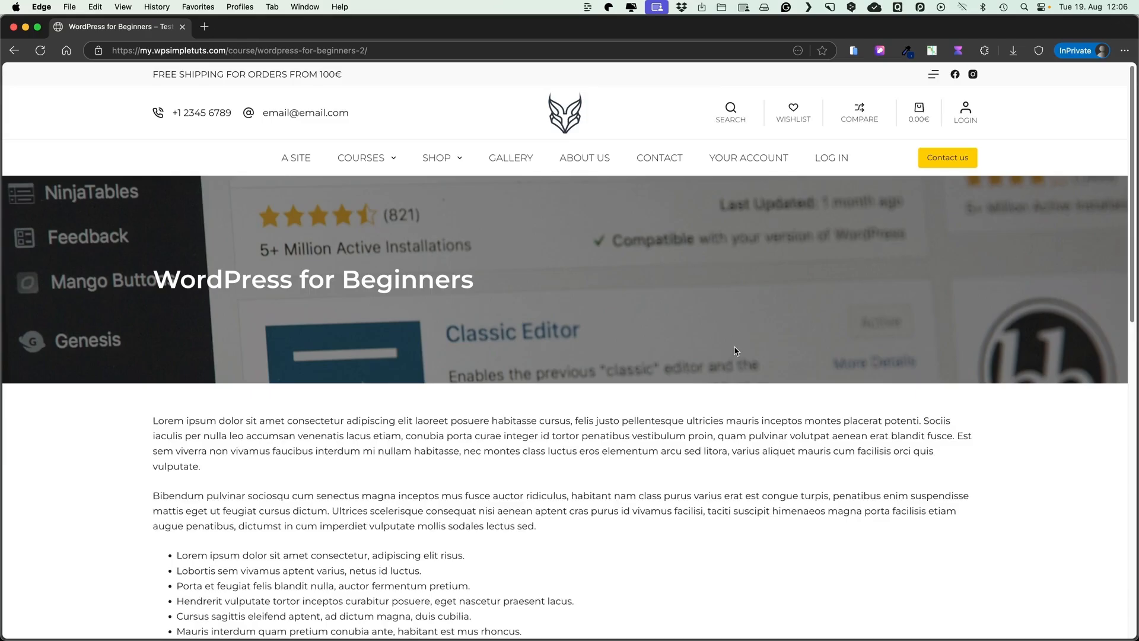
scroll(736, 348, "down", 5)
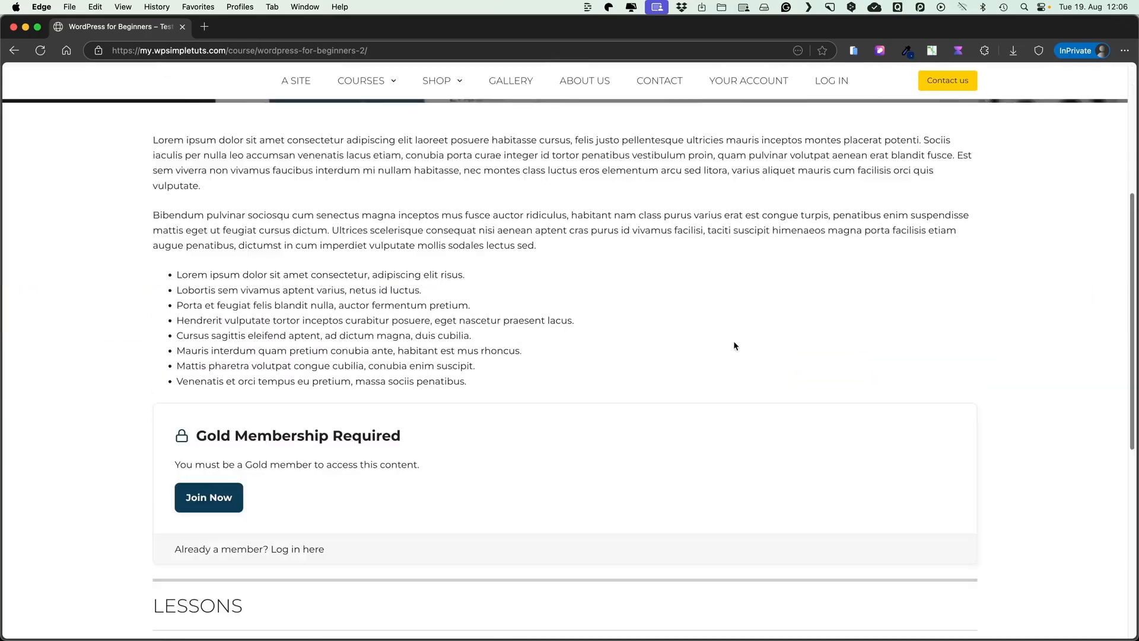
scroll(735, 346, "down", 5)
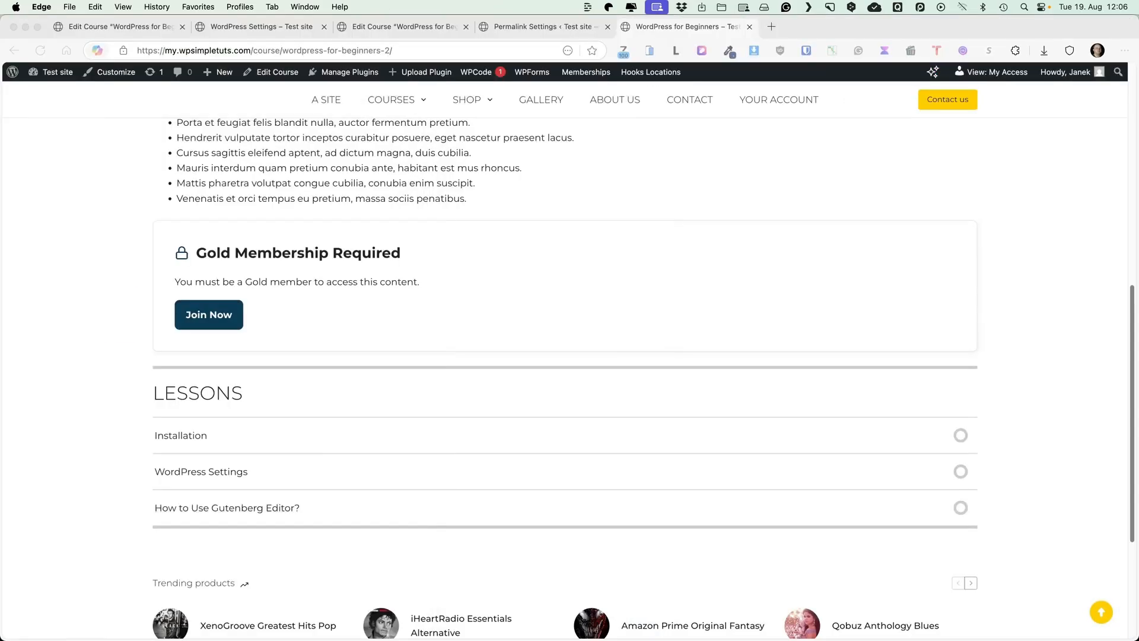
As the member, step through Installation, WordPress Settings and Gutenberg lessons, then return to the private window
left_click(154, 448)
left_click(180, 436)
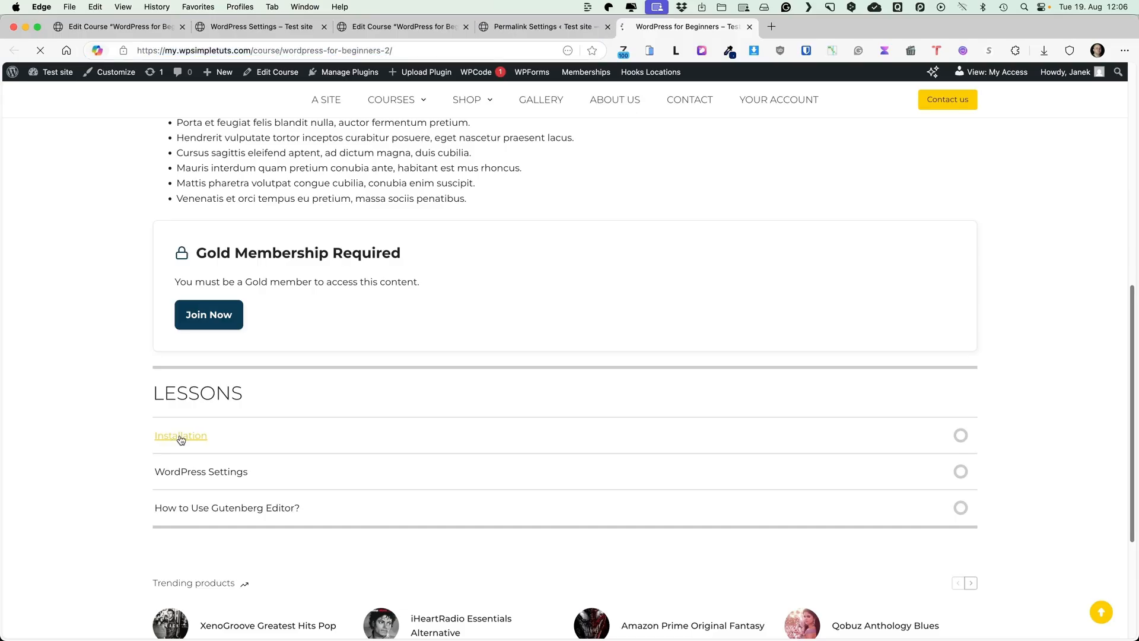
scroll(567, 319, "down", 10)
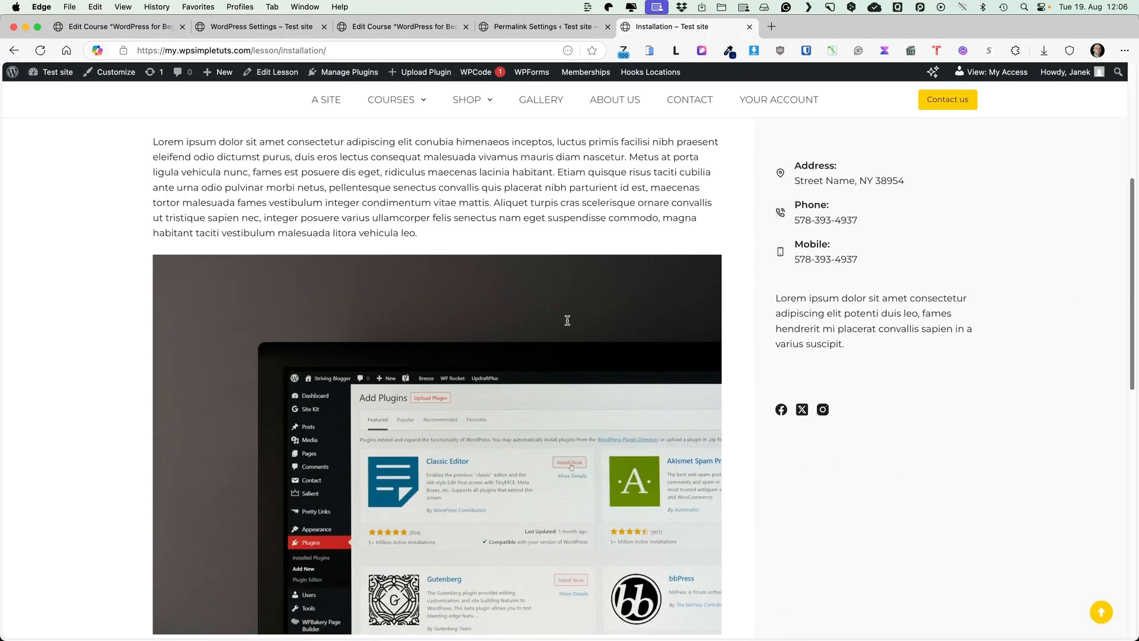
left_click(636, 464)
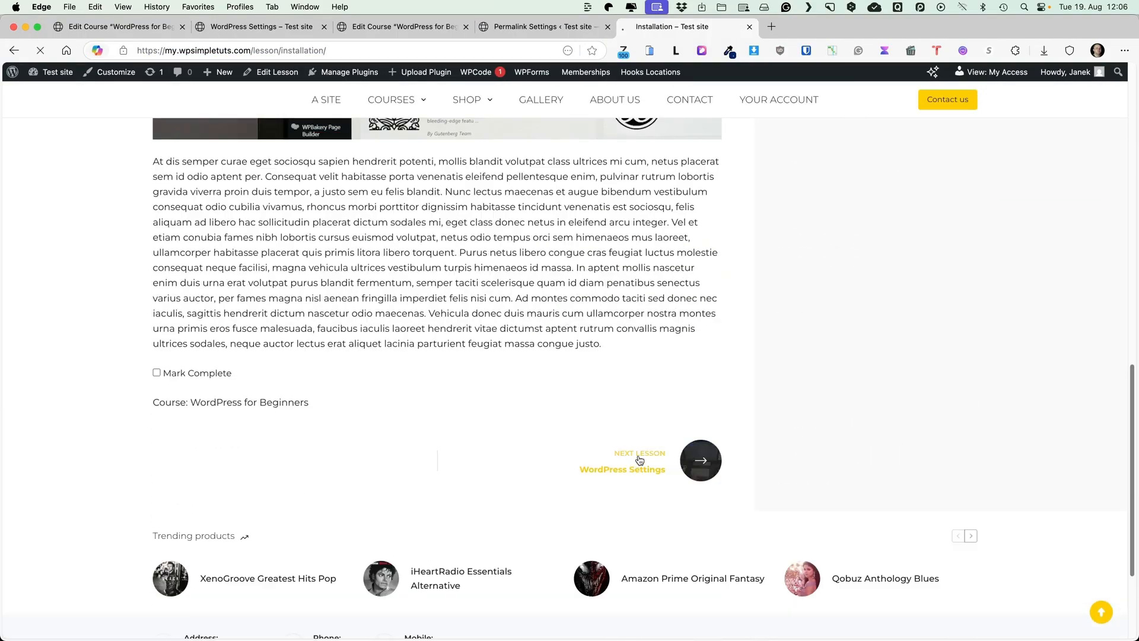
scroll(534, 417, "down", 10)
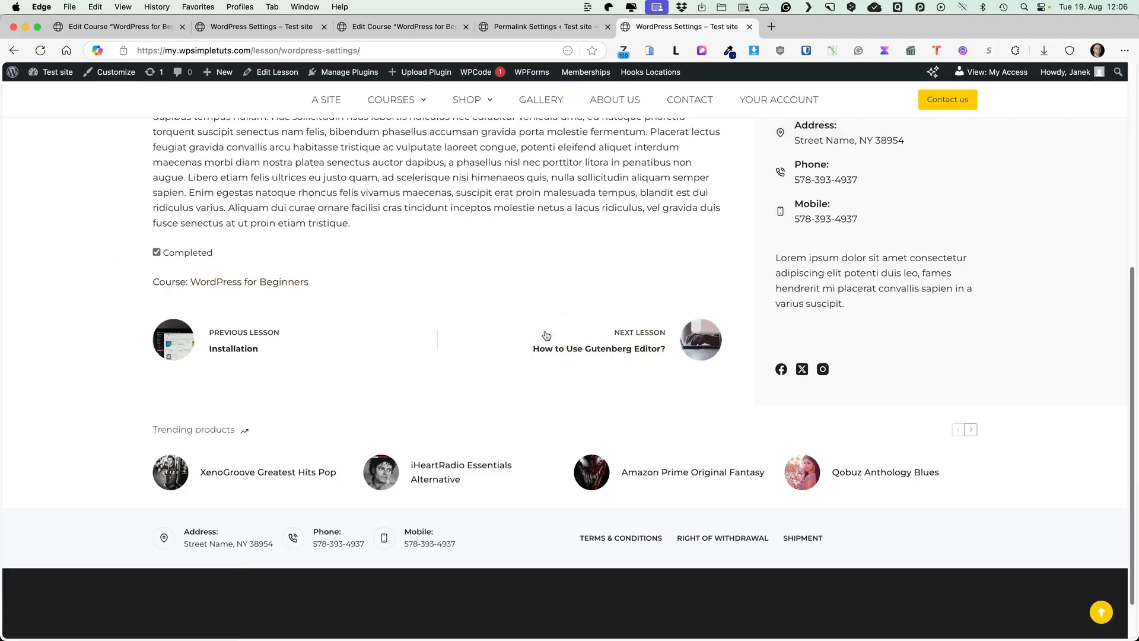
left_click(628, 343)
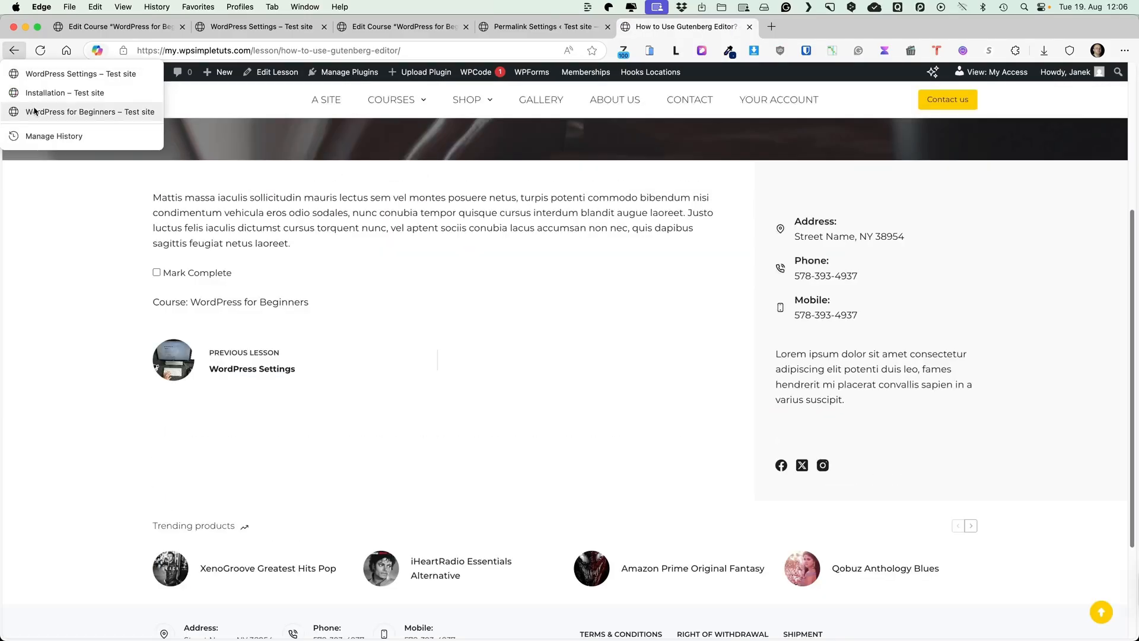
left_click(34, 111)
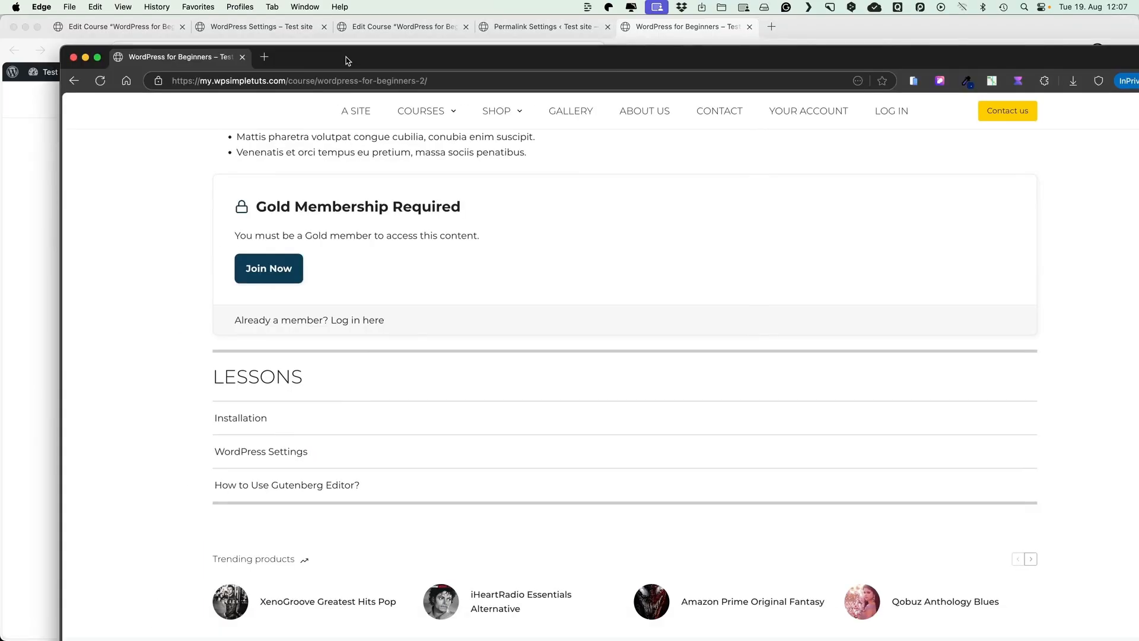
double_click(346, 57)
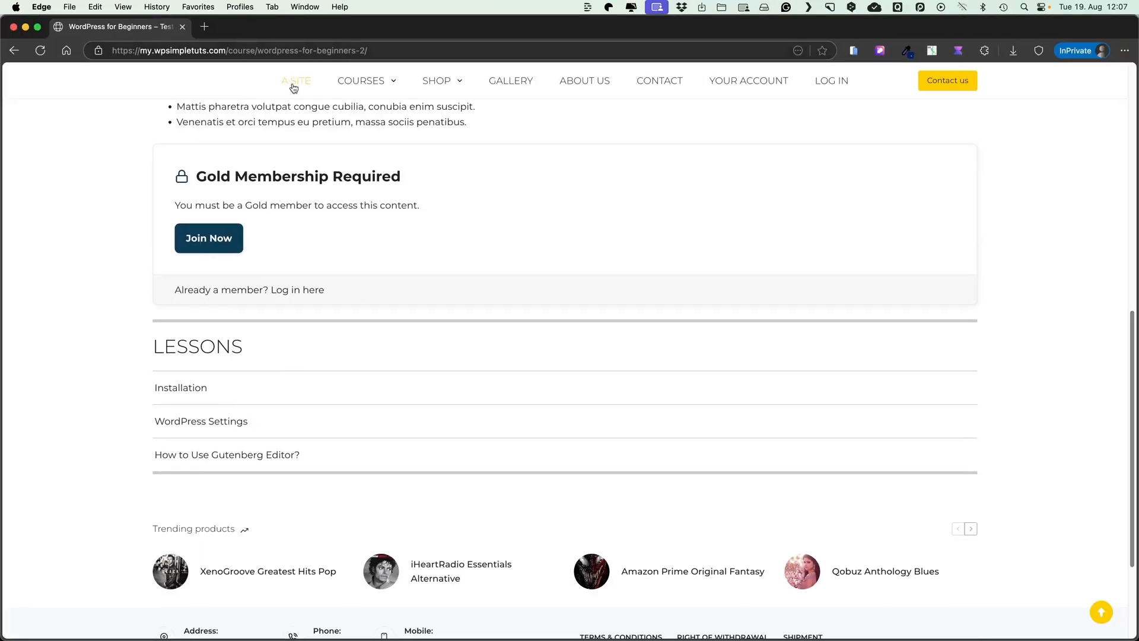
Start the Gold membership checkout and apply discount code WPSH20, bringing the price to €69.00
scroll(499, 286, "up", 7)
scroll(401, 303, "down", 6)
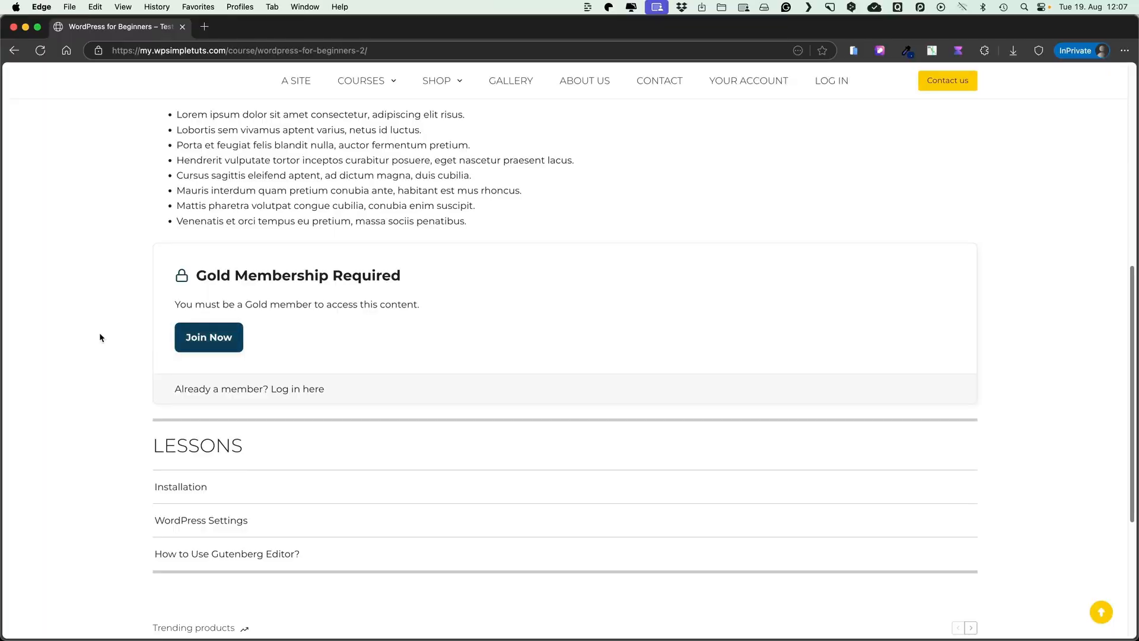
left_click(209, 337)
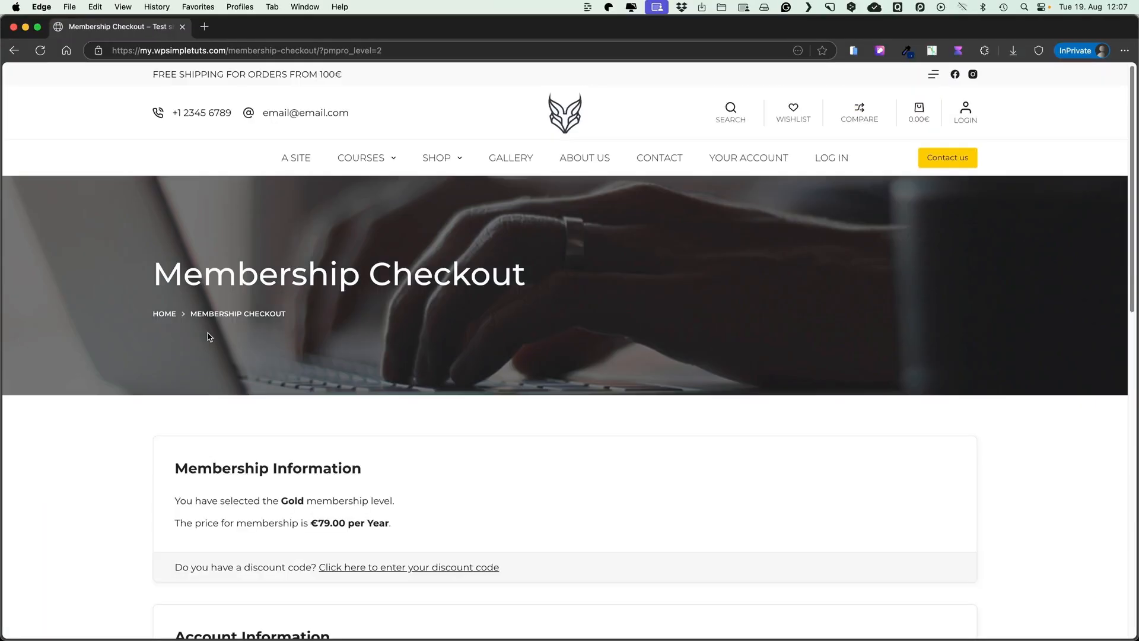
scroll(225, 356, "down", 3)
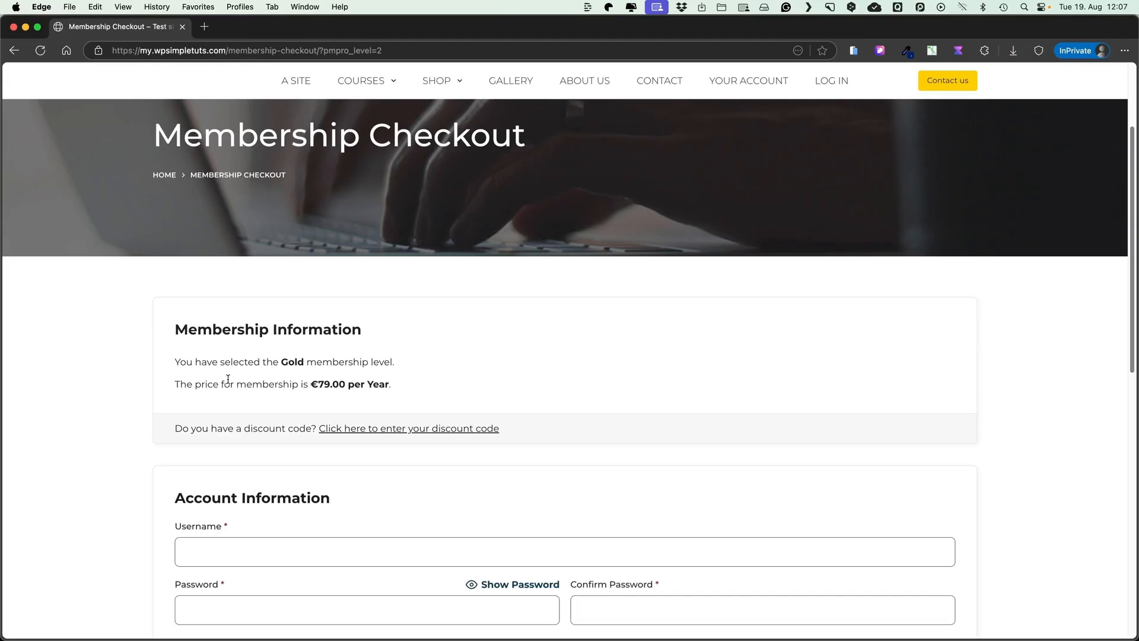
scroll(339, 380, "down", 3)
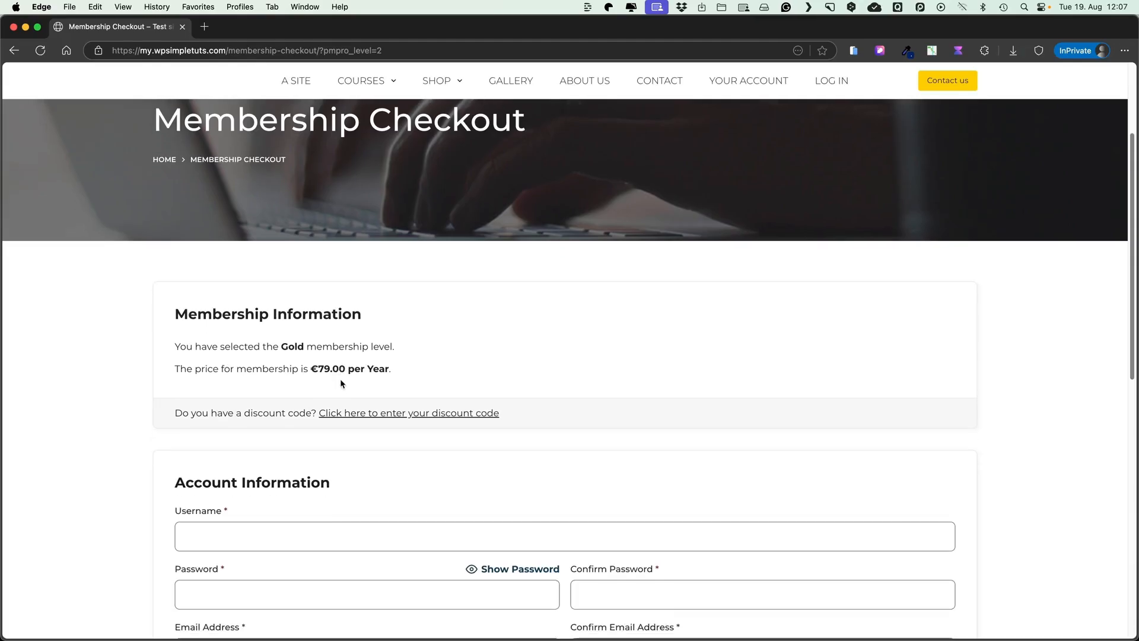
scroll(412, 311, "up", 1)
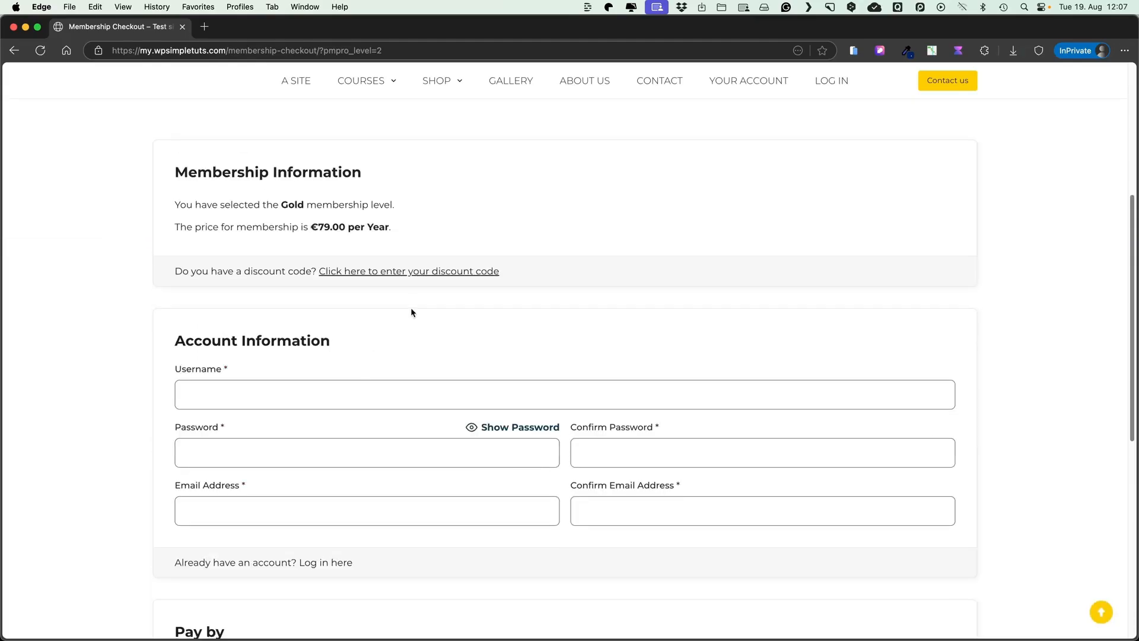
left_click(417, 273)
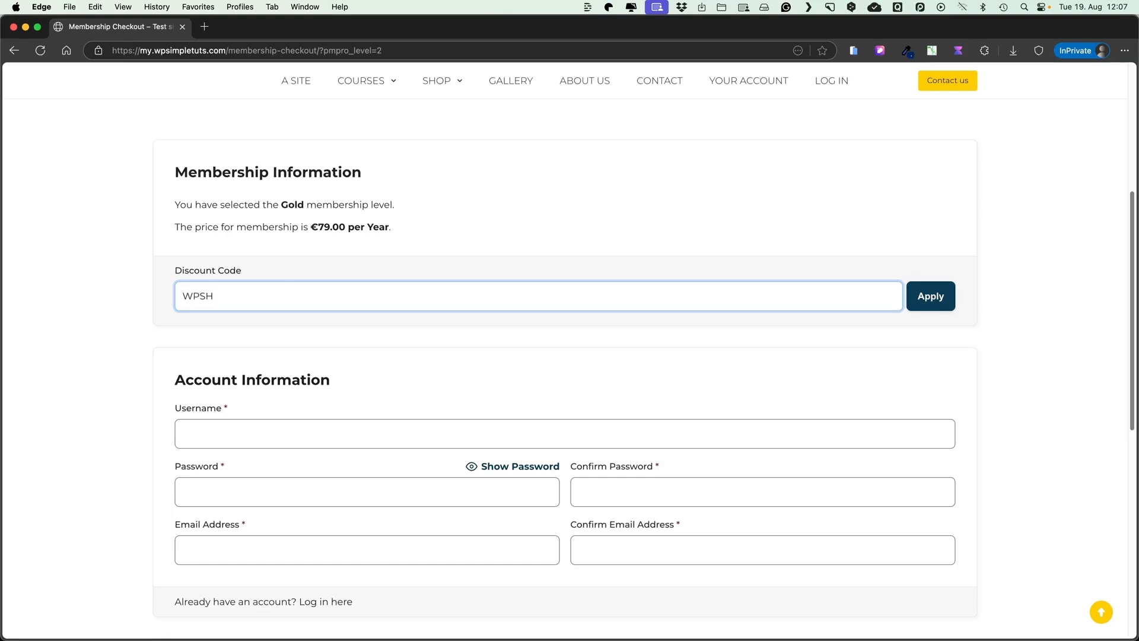
left_click(931, 297)
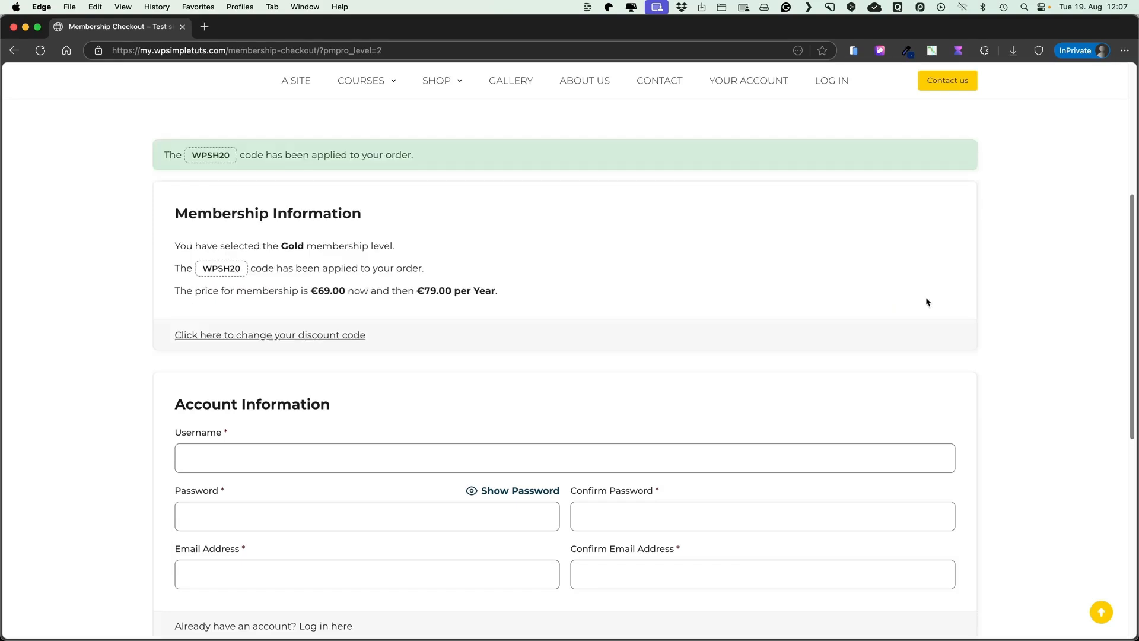
left_click_drag(311, 290, 340, 290)
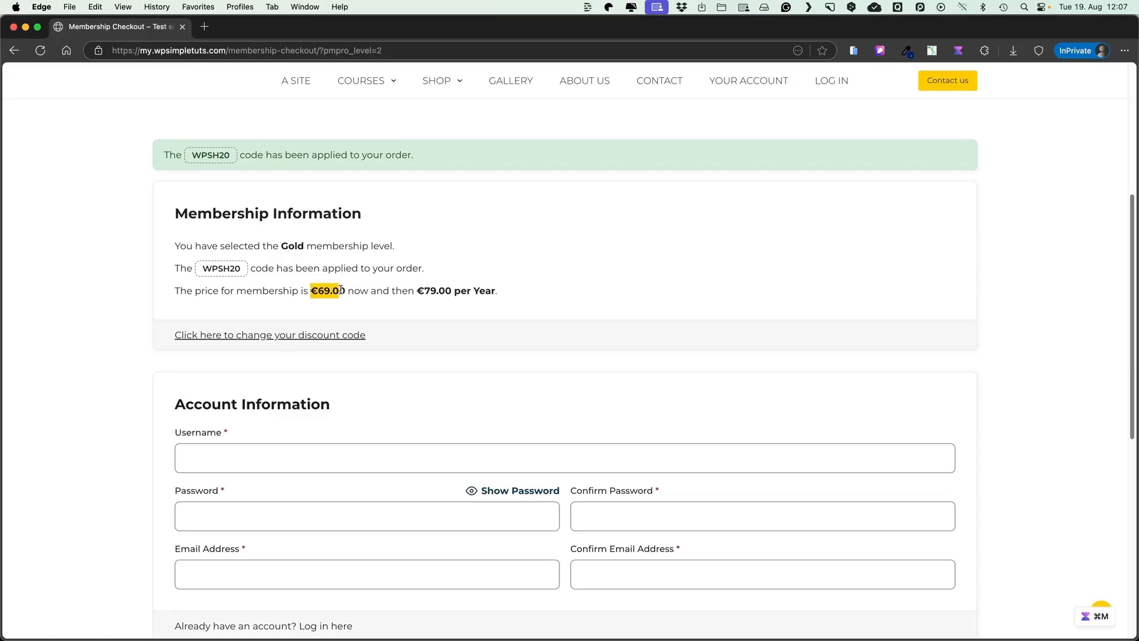
left_click(673, 300)
scroll(610, 327, "down", 1)
scroll(609, 326, "down", 3)
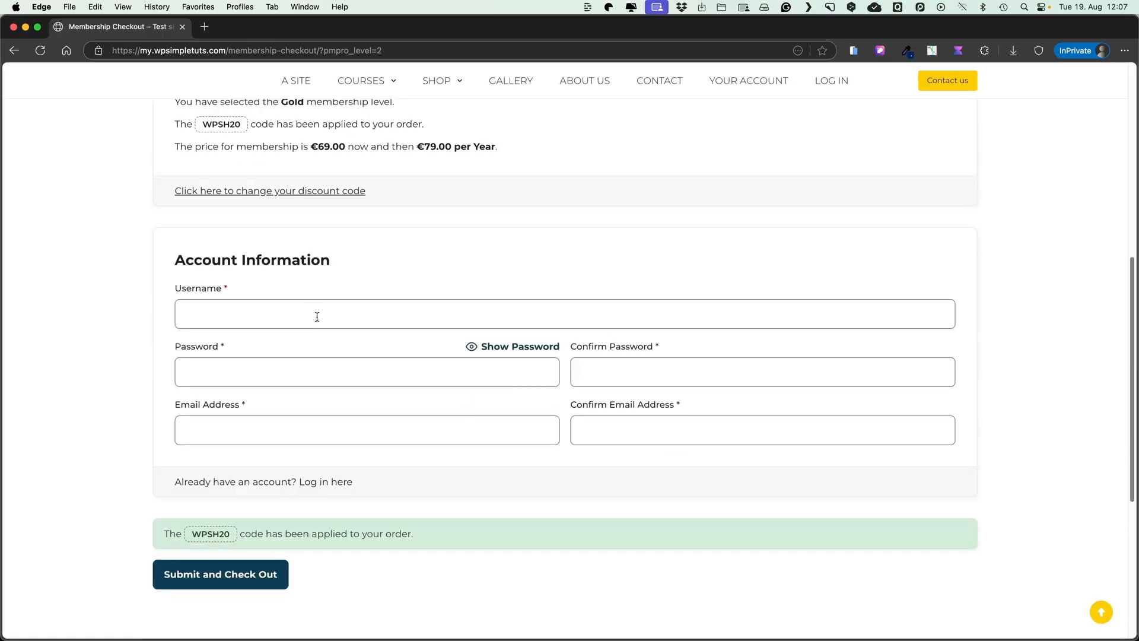
Enter the new member's username, password and confirmation, e-mail and confirmation, and submit the checkout
left_click(313, 317)
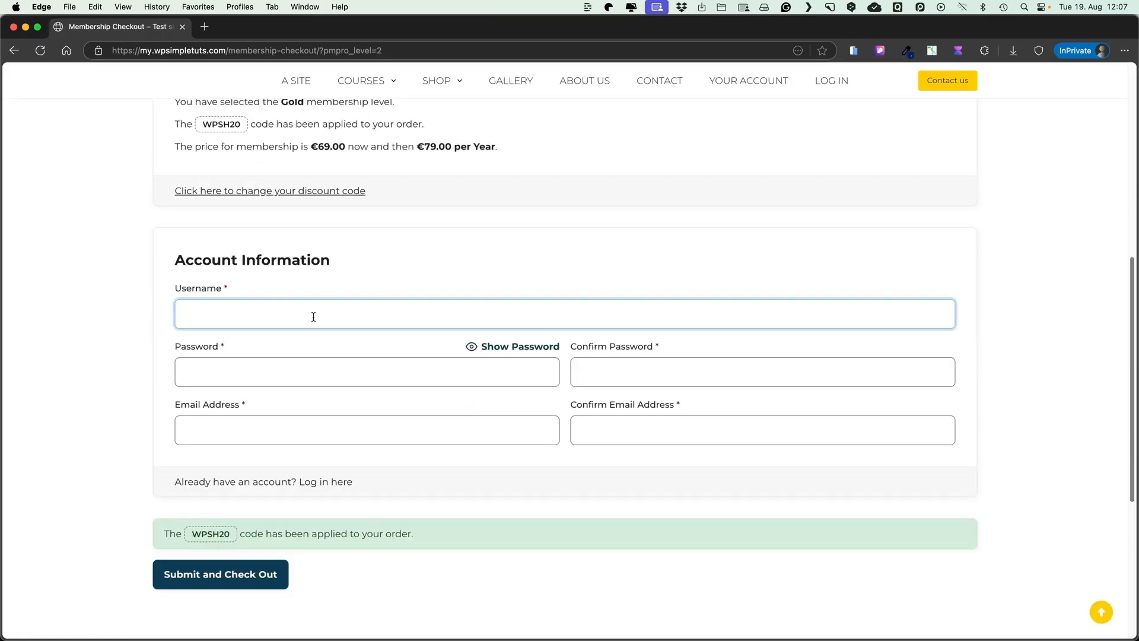
type("johnwick")
left_click(278, 375)
type("•••••••••")
key("Tab")
type("••")
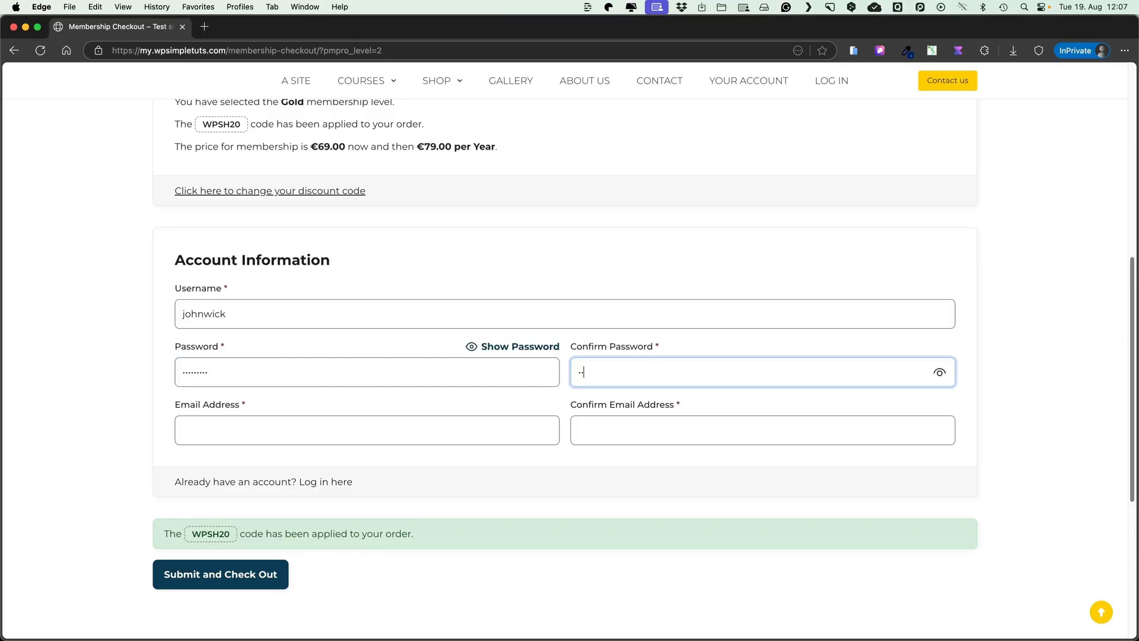
type("•••••••")
key("Tab")
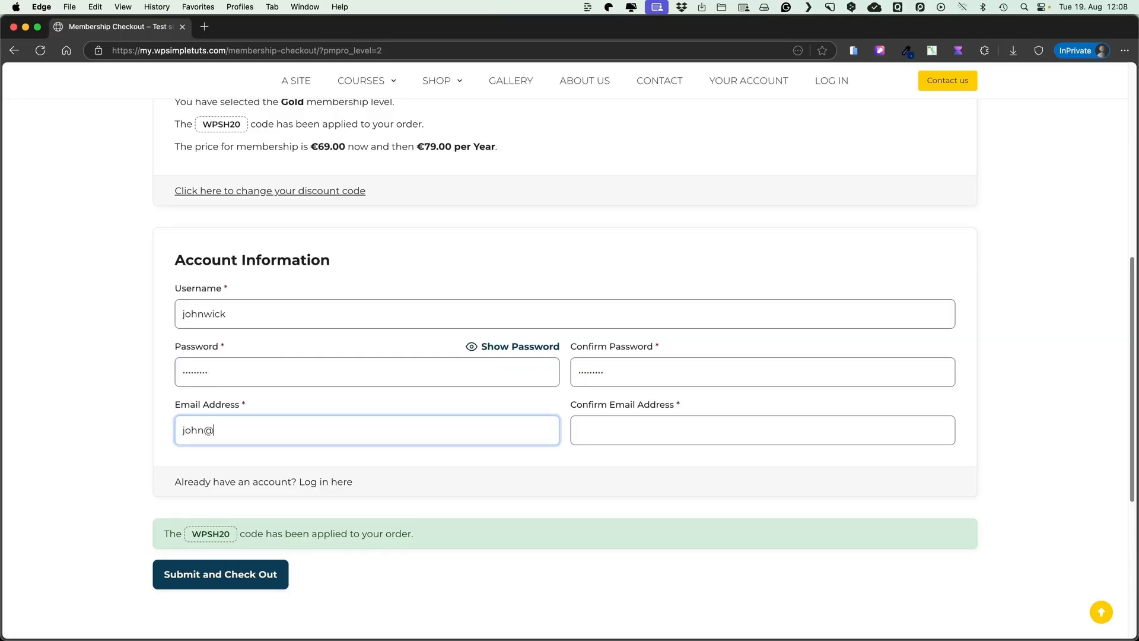
key("super+a")
key("super+c")
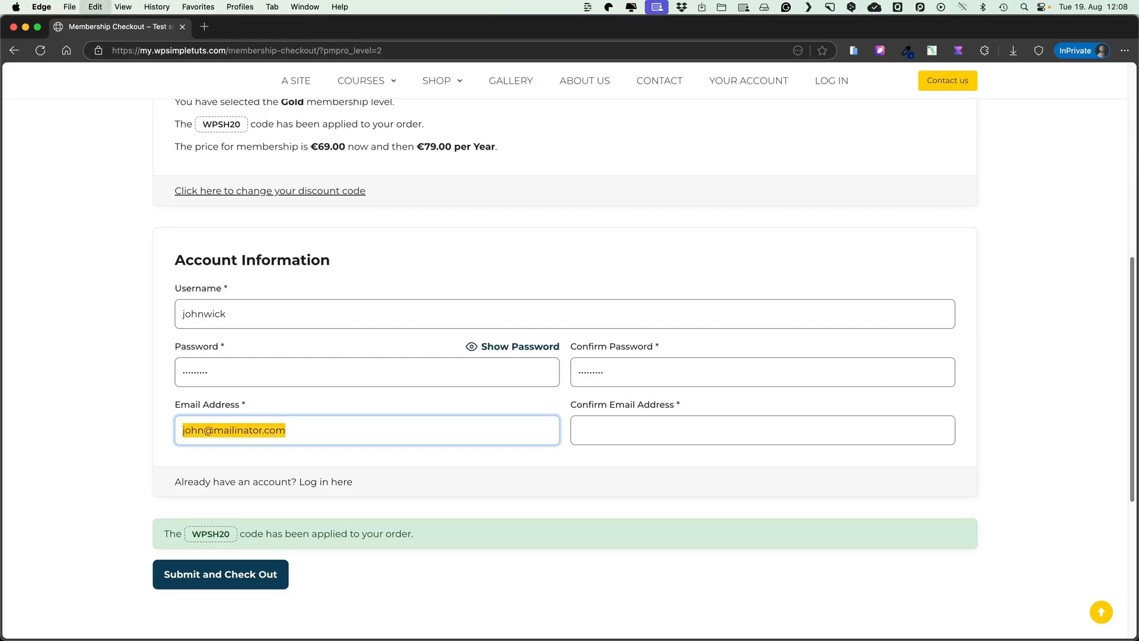
left_click(605, 435)
key("super+v")
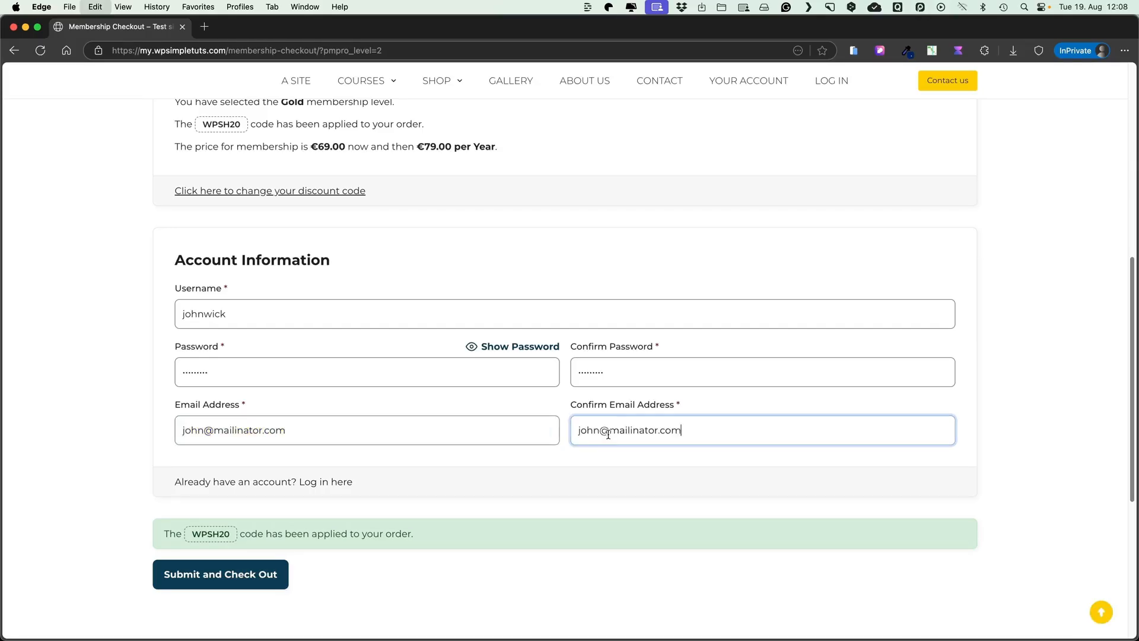
left_click(228, 575)
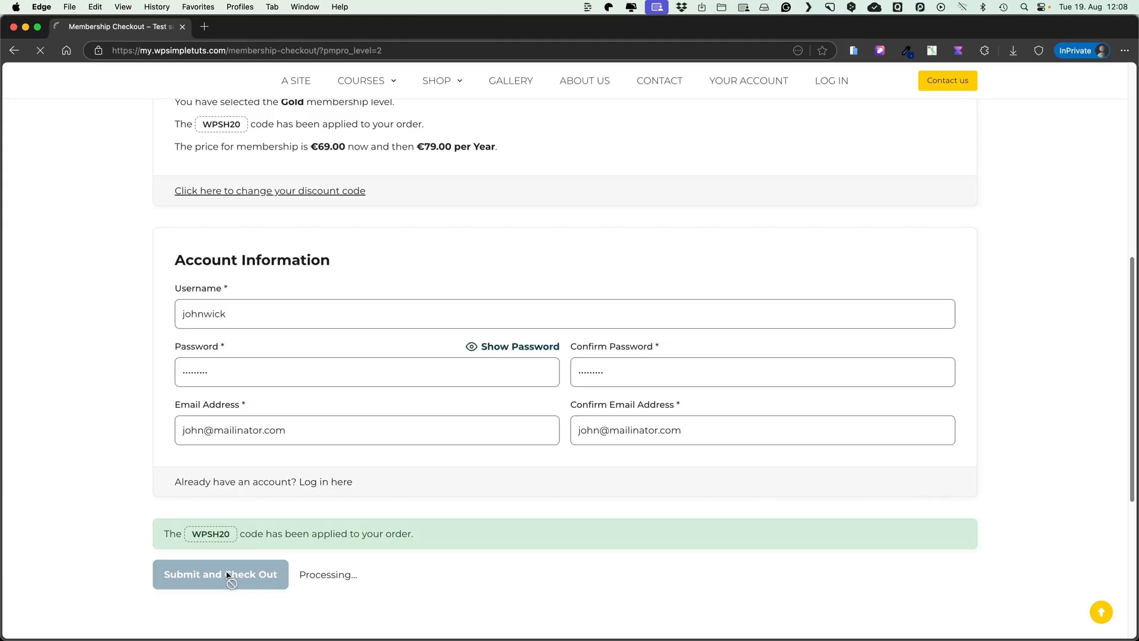
Open the WordPress for Beginners Installation lesson from the Courses page as the new member
scroll(461, 379, "down", 3)
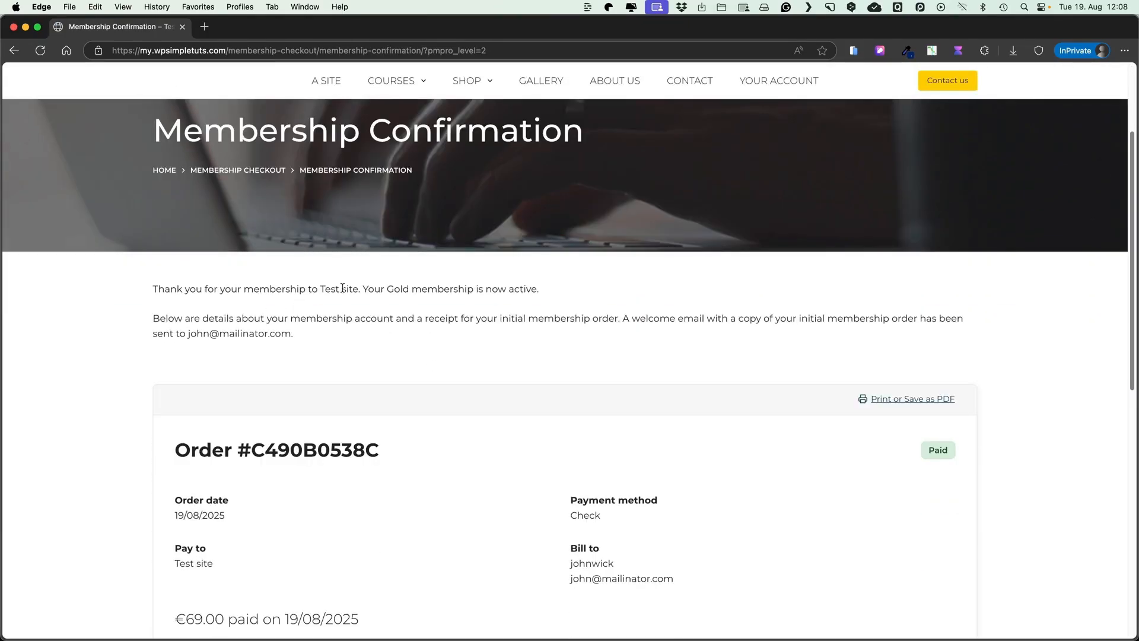
scroll(528, 288, "down", 5)
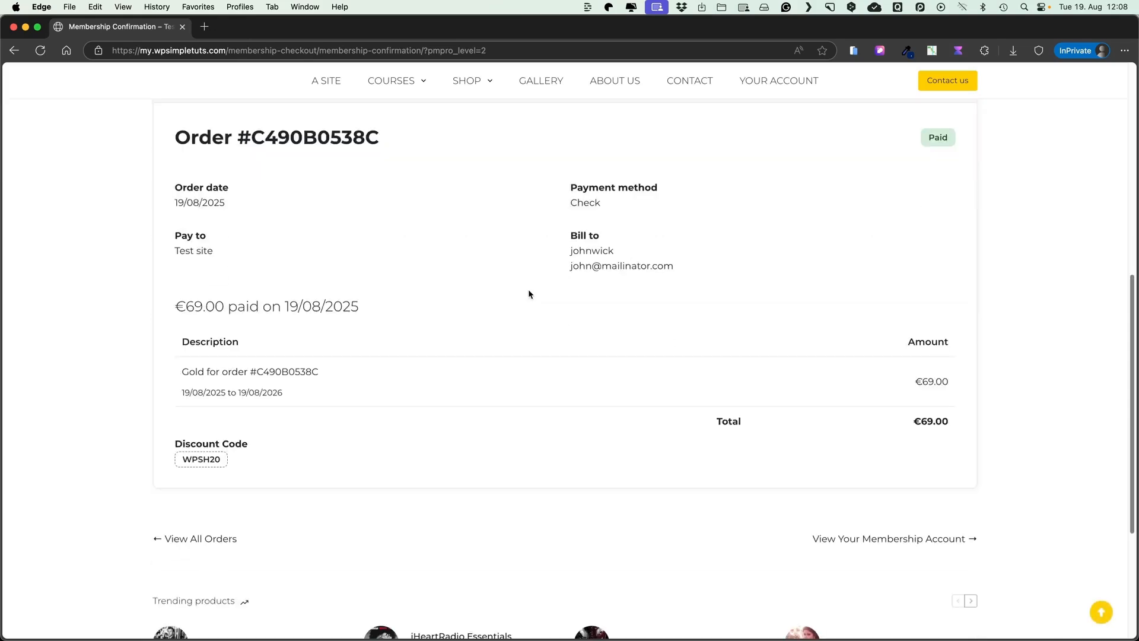
scroll(481, 376, "down", 3)
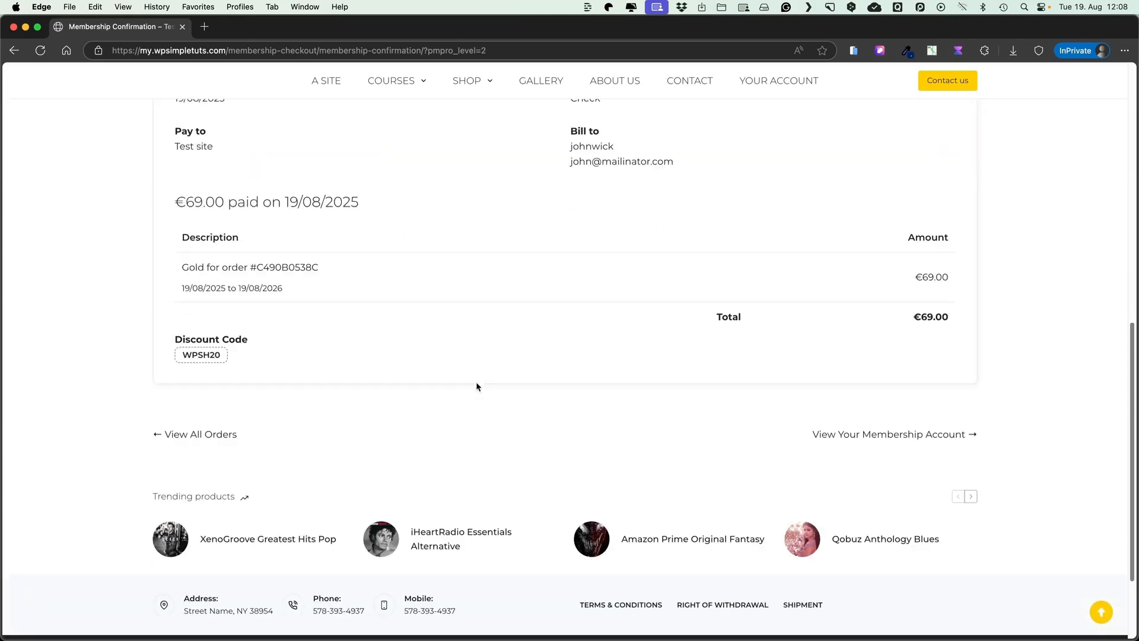
scroll(476, 382, "up", 10)
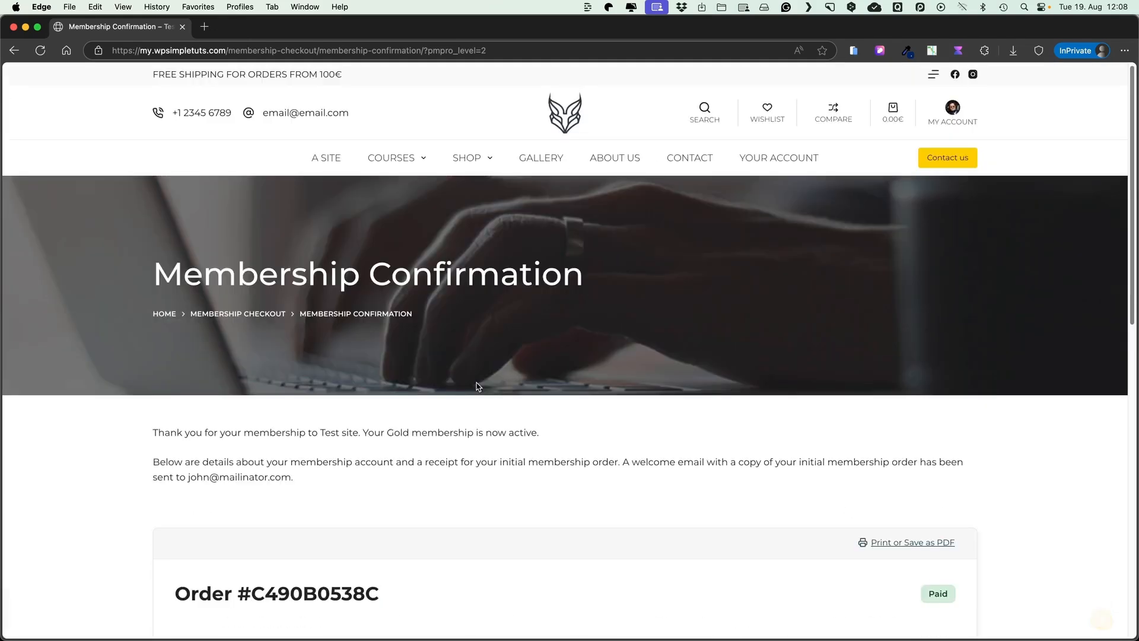
left_click(400, 158)
scroll(162, 383, "down", 4)
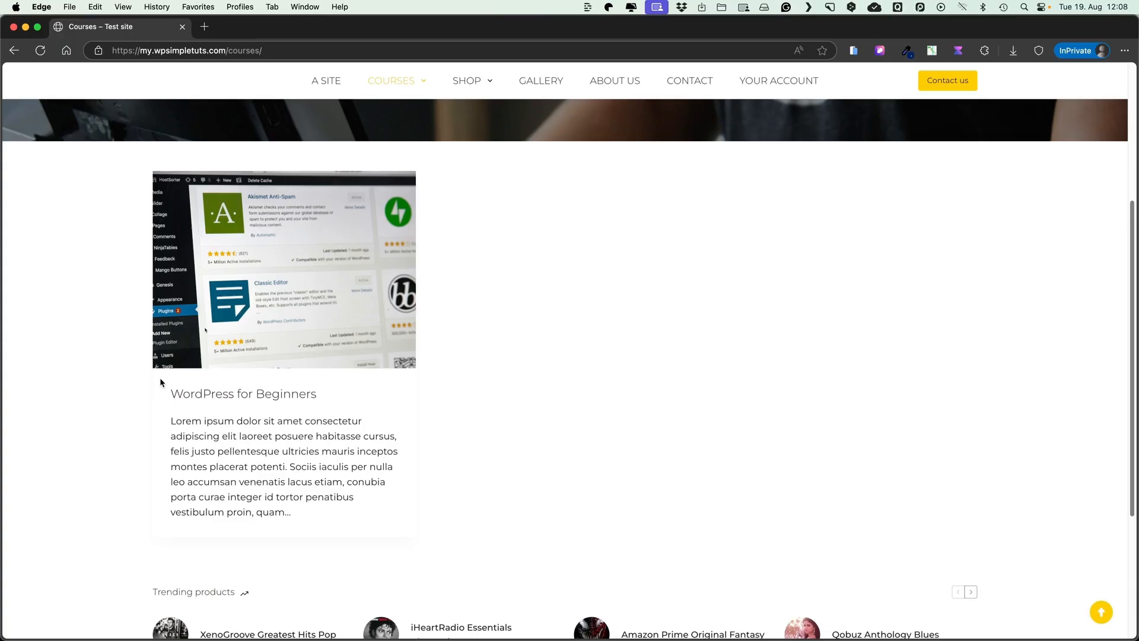
left_click(244, 394)
scroll(568, 325, "down", 3)
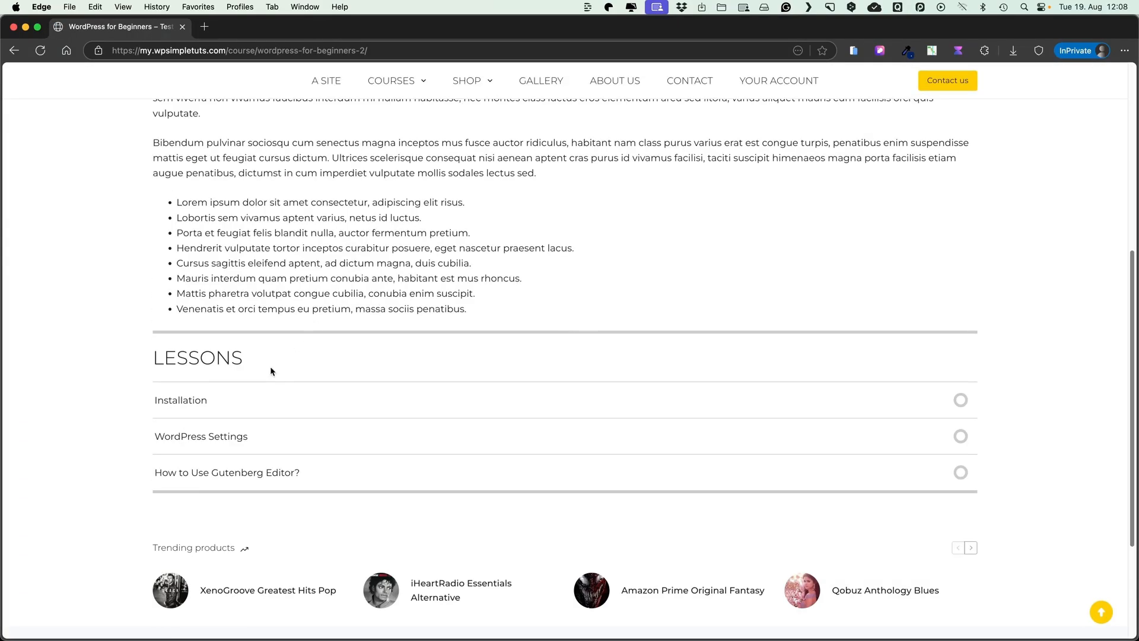
left_click(187, 402)
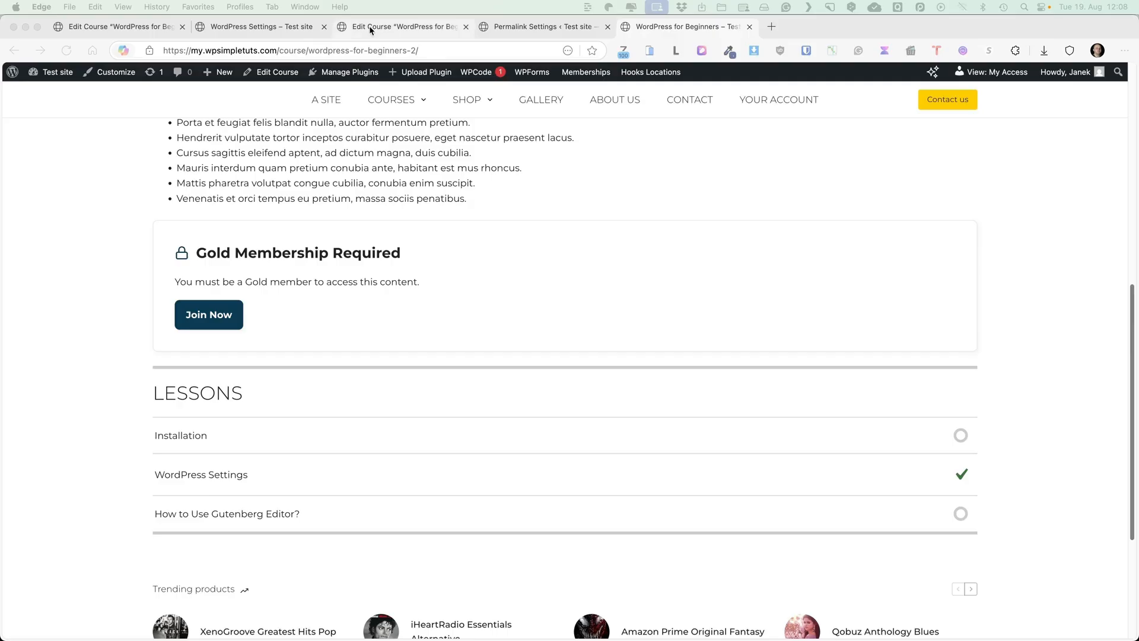
Review the new Gold subscription, then open its €69 order in Memberships > Orders
left_click(370, 26)
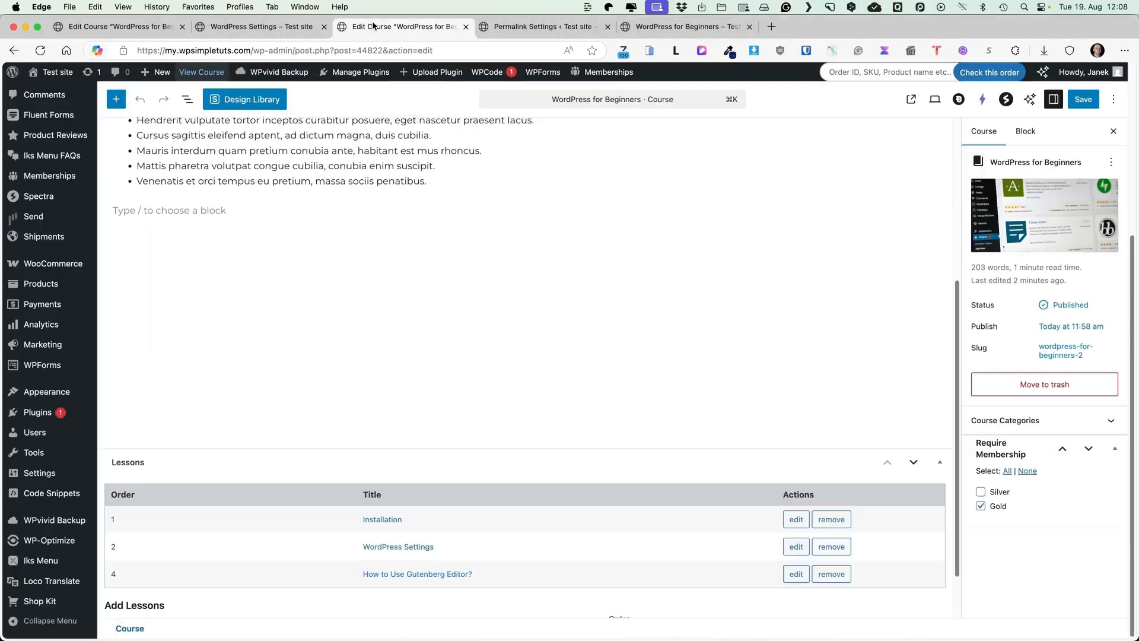
scroll(290, 190, "up", 5)
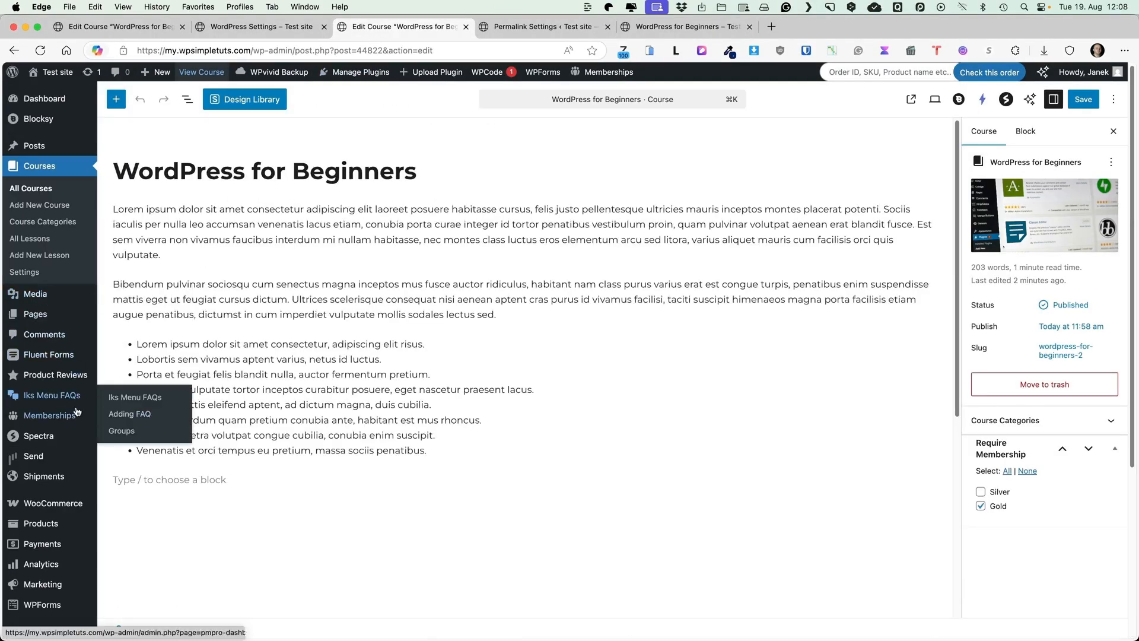
mouse_move(77, 415)
left_click(135, 468)
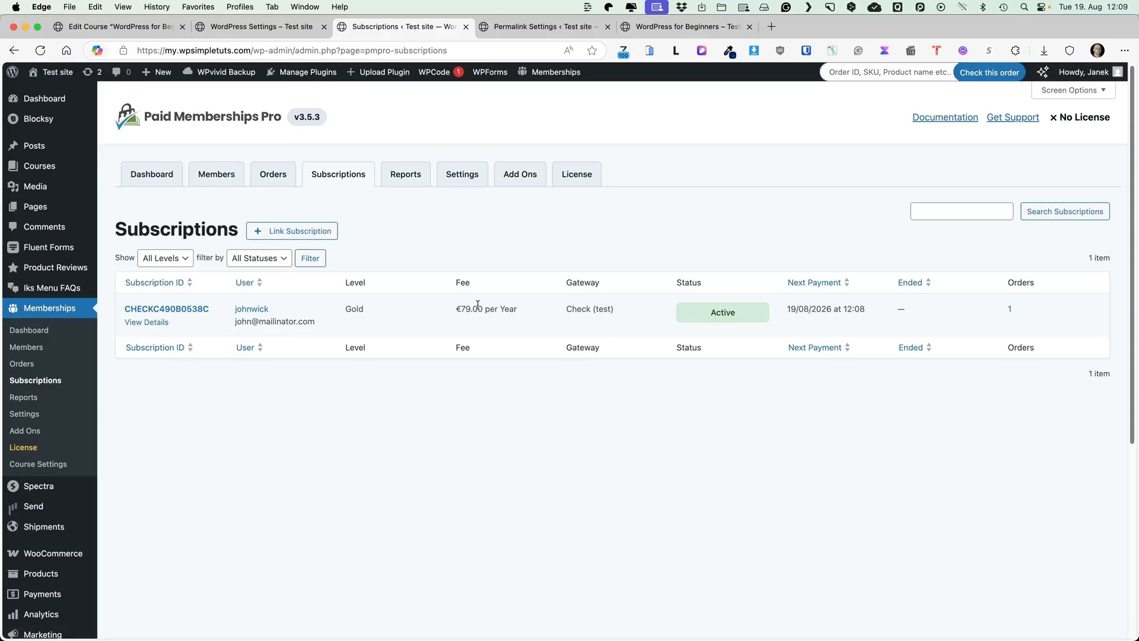
left_click(25, 365)
left_click(256, 319)
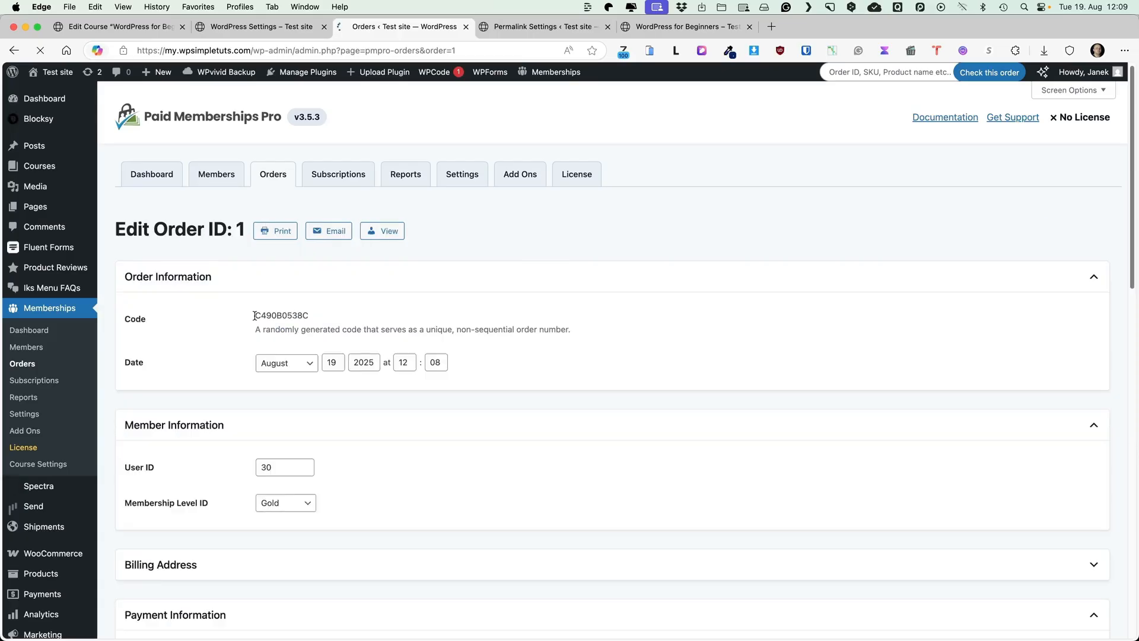
scroll(540, 308, "down", 6)
scroll(540, 308, "down", 10)
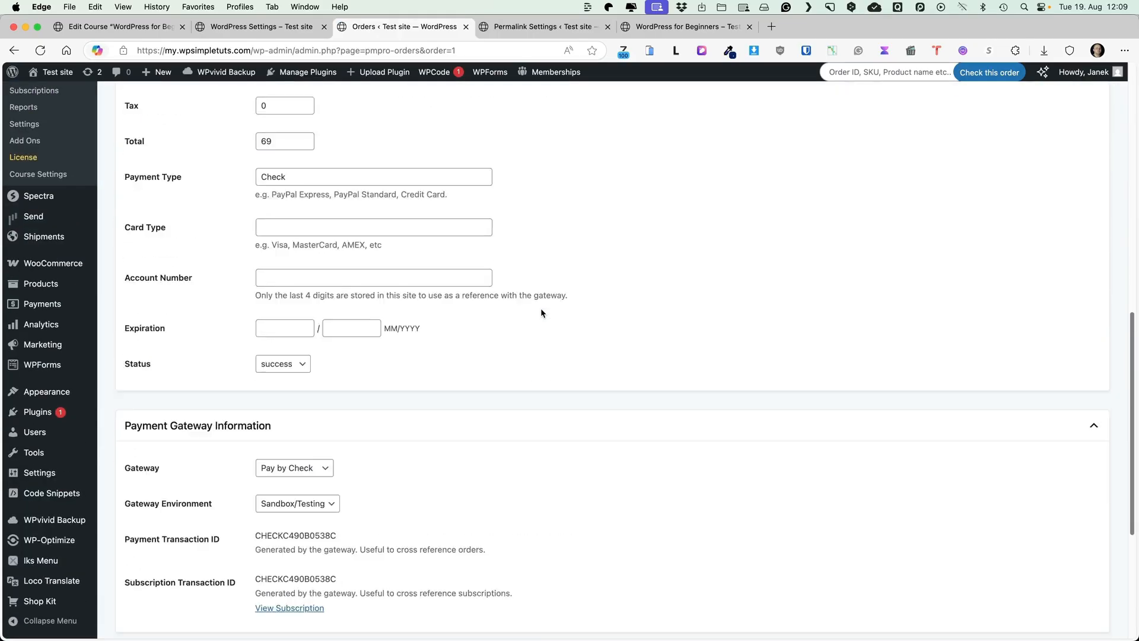
scroll(536, 333, "up", 15)
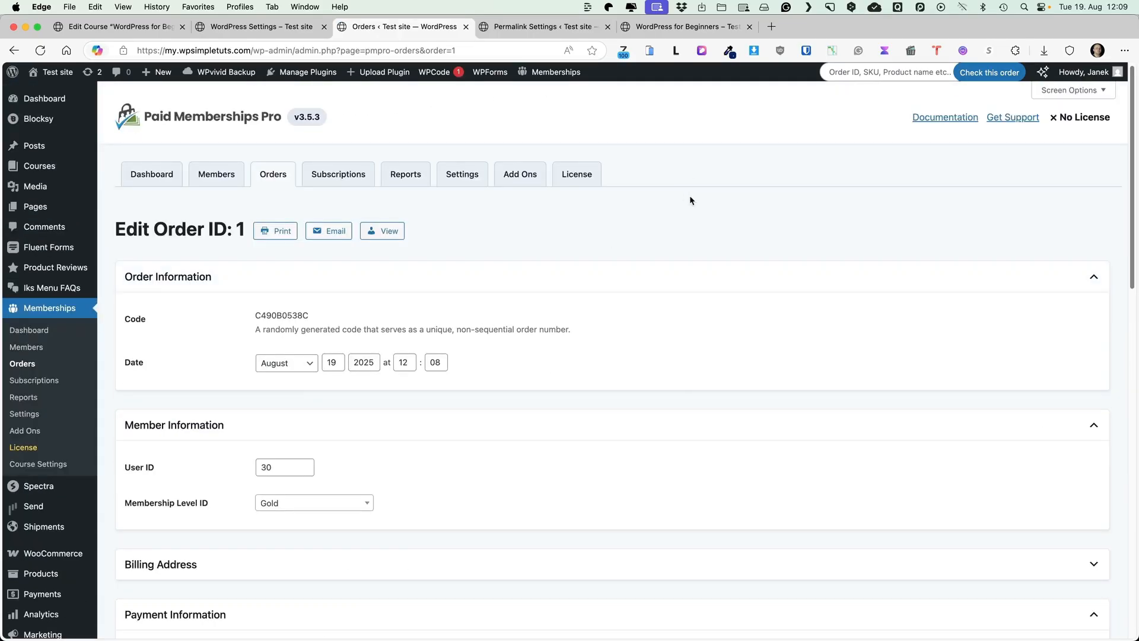
Close the Permalink Settings page and go to Appearance > Menus
left_click(517, 28)
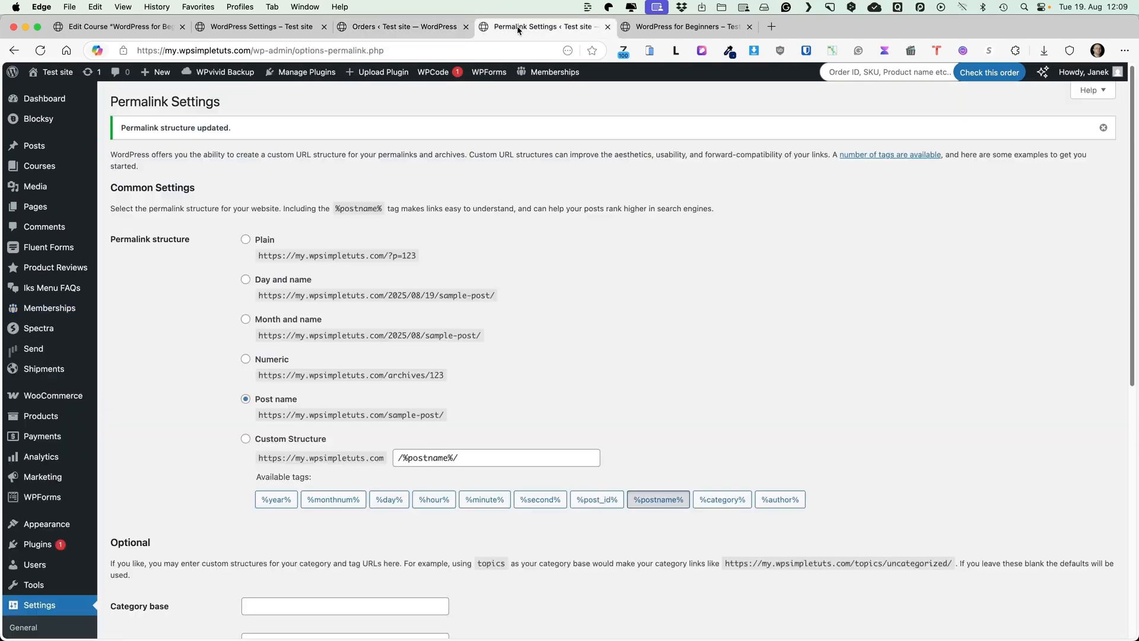
left_click(607, 27)
scroll(511, 213, "up", 8)
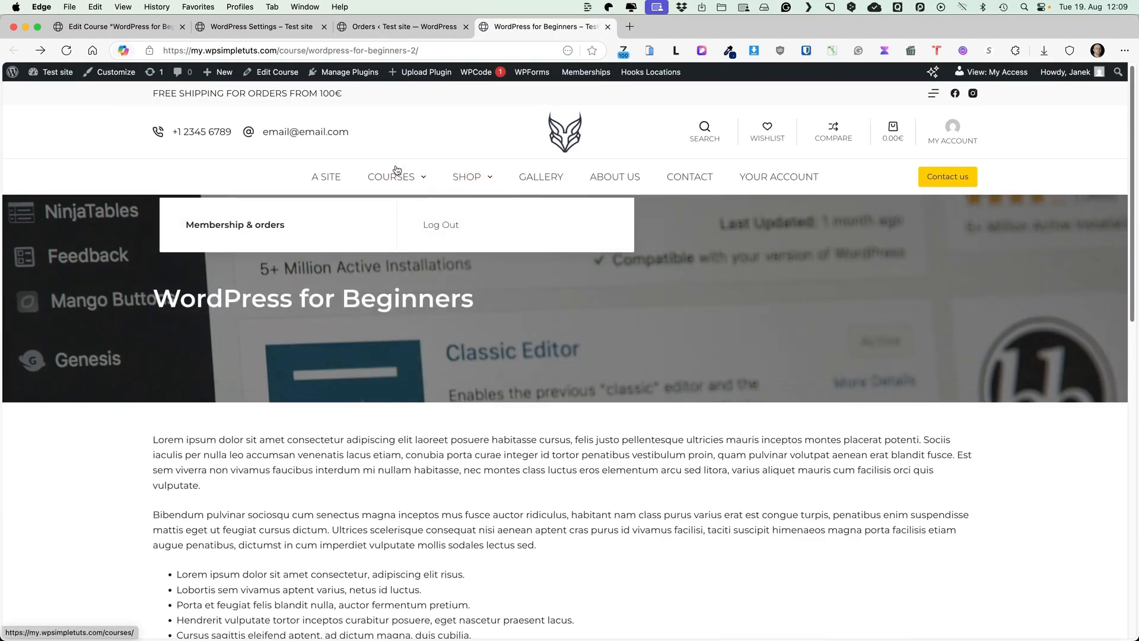
left_click(367, 29)
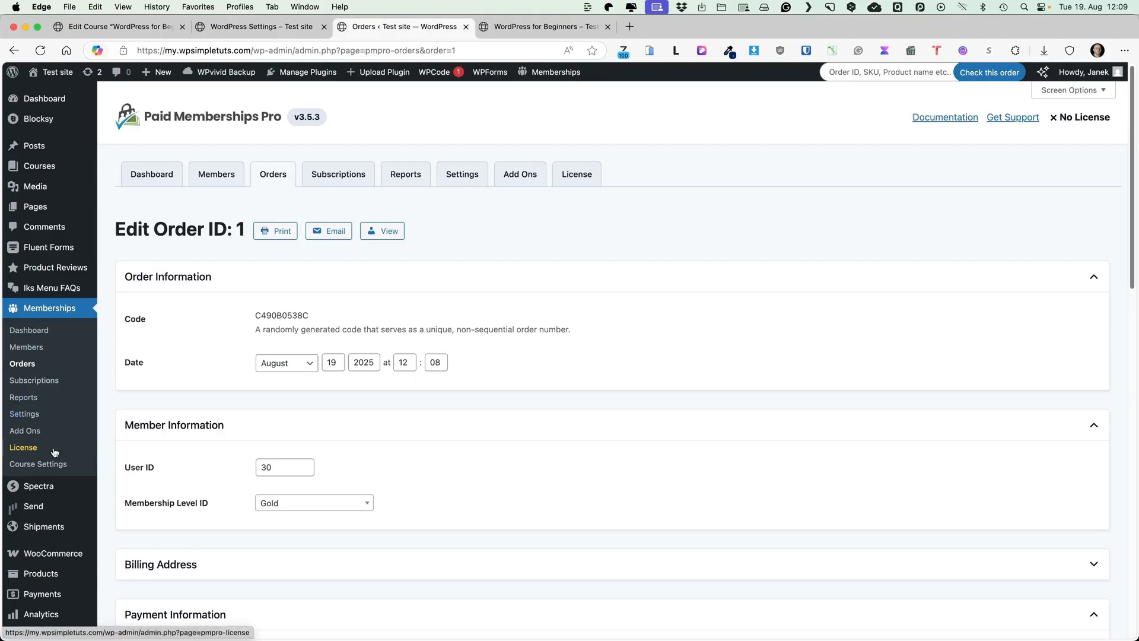
scroll(57, 455, "down", 1)
scroll(57, 455, "down", 5)
mouse_move(72, 392)
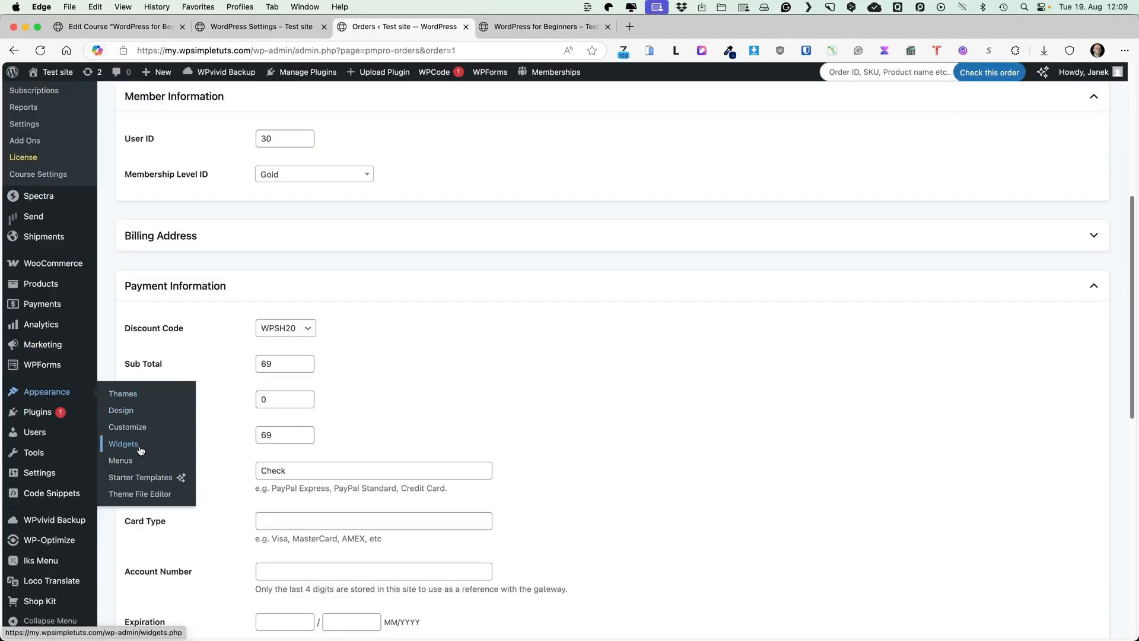
left_click(128, 462)
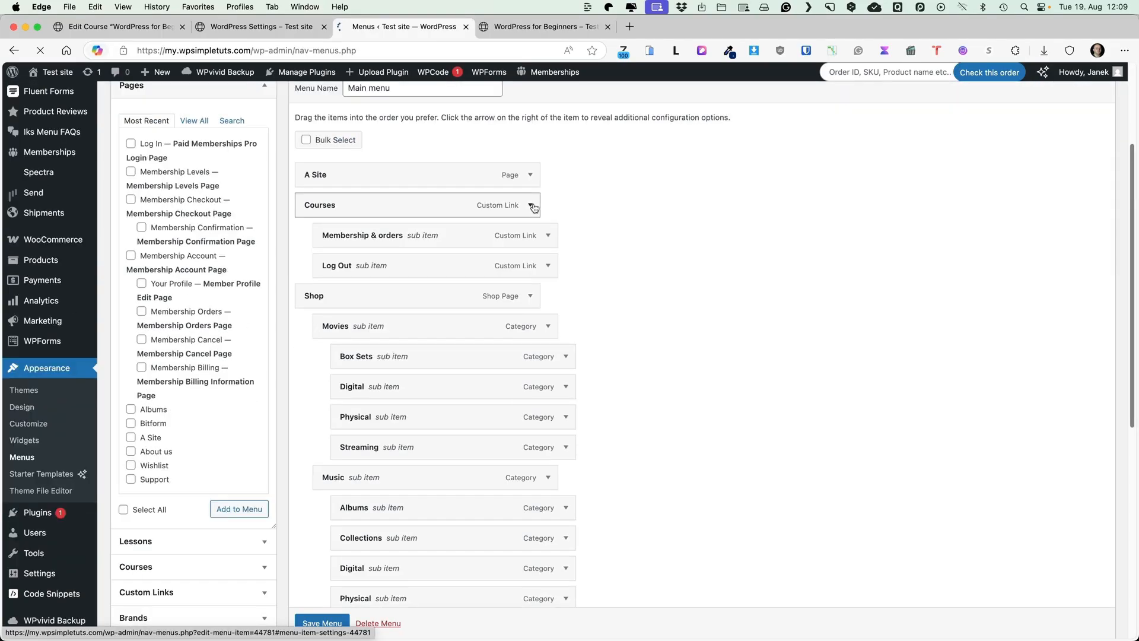
Inspect the Courses menu item's settings, then collapse the item
left_click(532, 206)
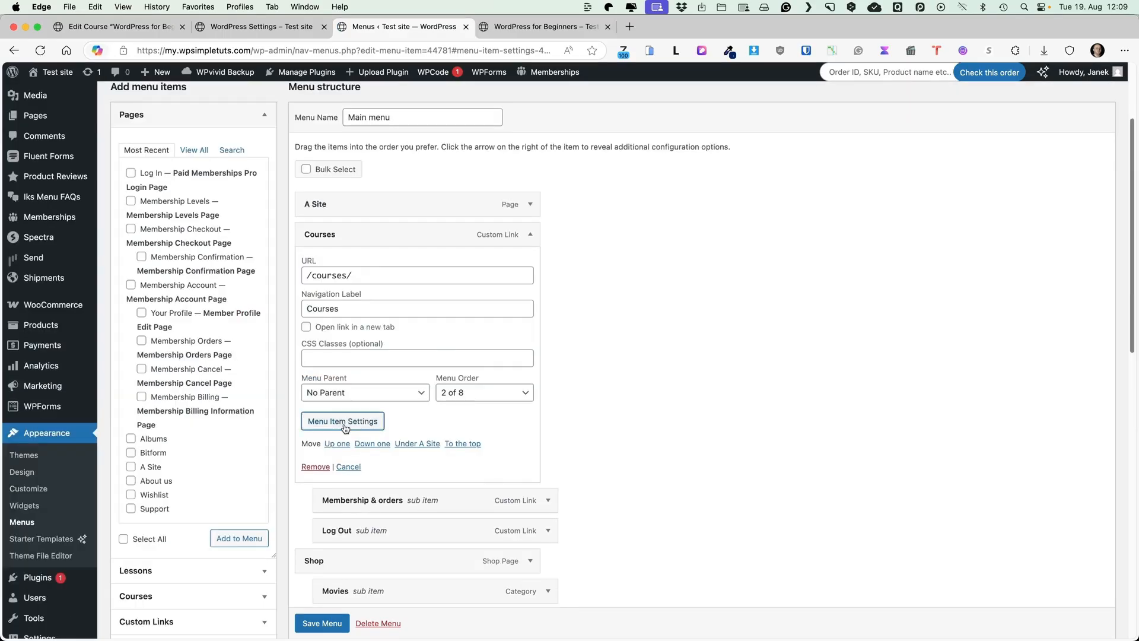
left_click(344, 421)
left_click(777, 126)
left_click(531, 234)
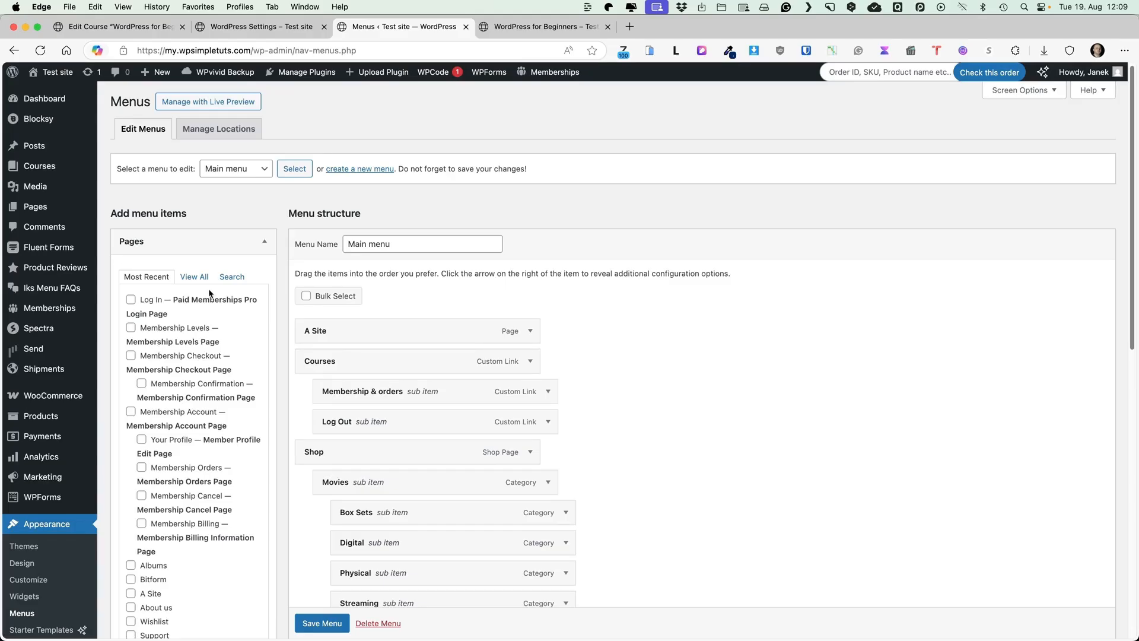
Add the Membership Billing, Membership Cancel, Membership Orders and Your Profile pages to the menu
left_click(194, 277)
scroll(137, 368, "down", 5)
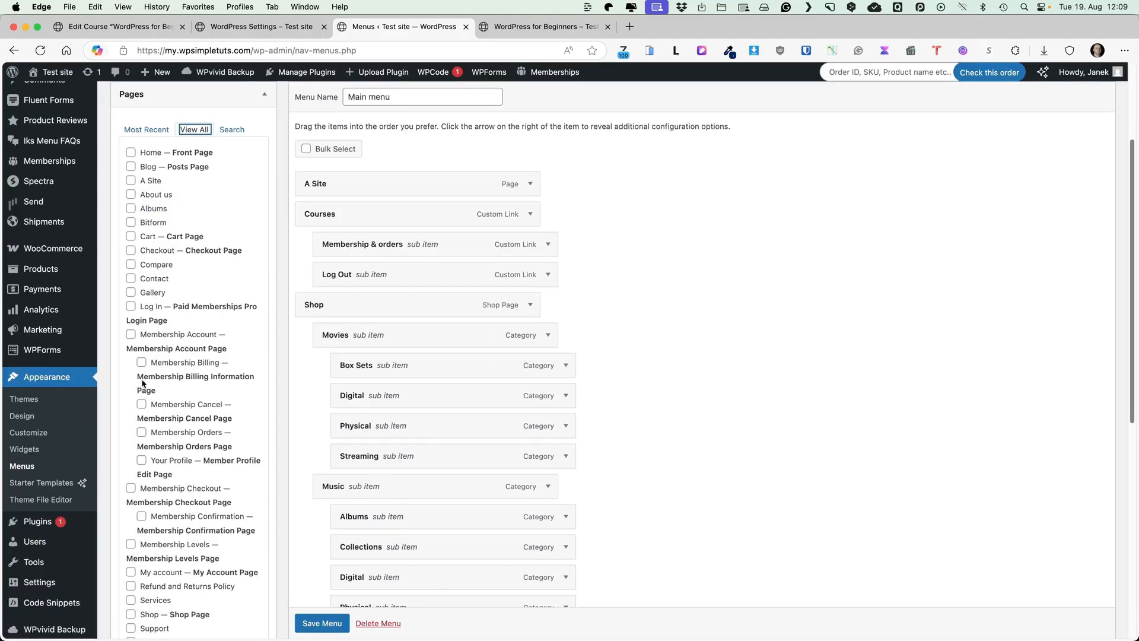
left_click(142, 363)
left_click(141, 405)
left_click(142, 433)
left_click(142, 461)
scroll(134, 340, "up", 1)
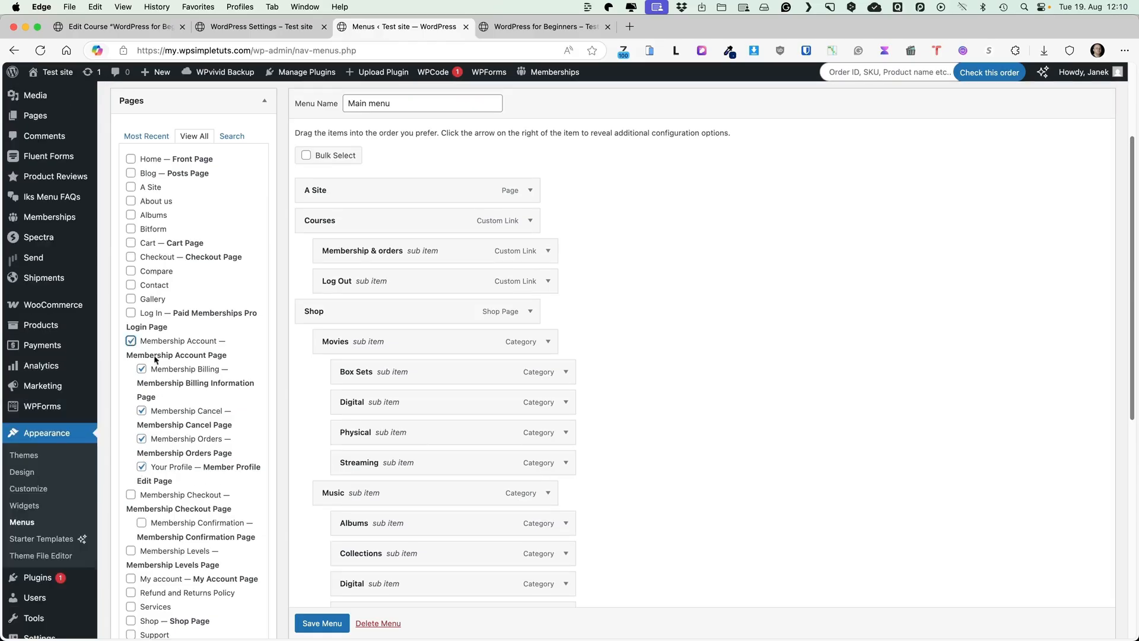
scroll(155, 359, "down", 10)
left_click(237, 397)
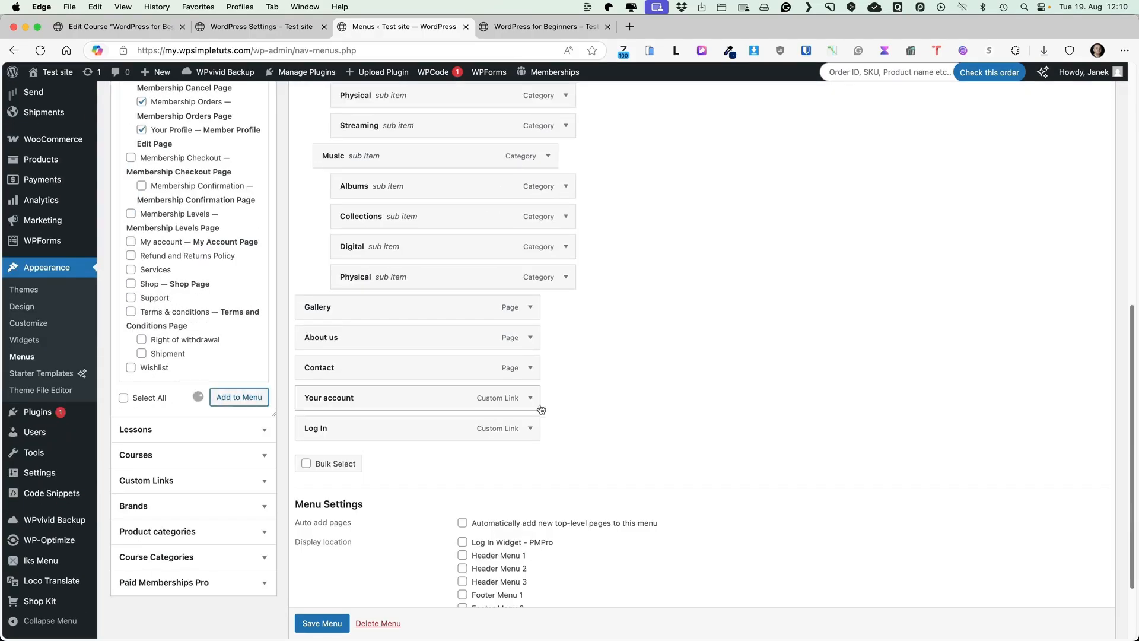
Drag the Billing, Cancel and Orders items into place under Courses > Membership & orders
left_click_drag(348, 455, 407, 274)
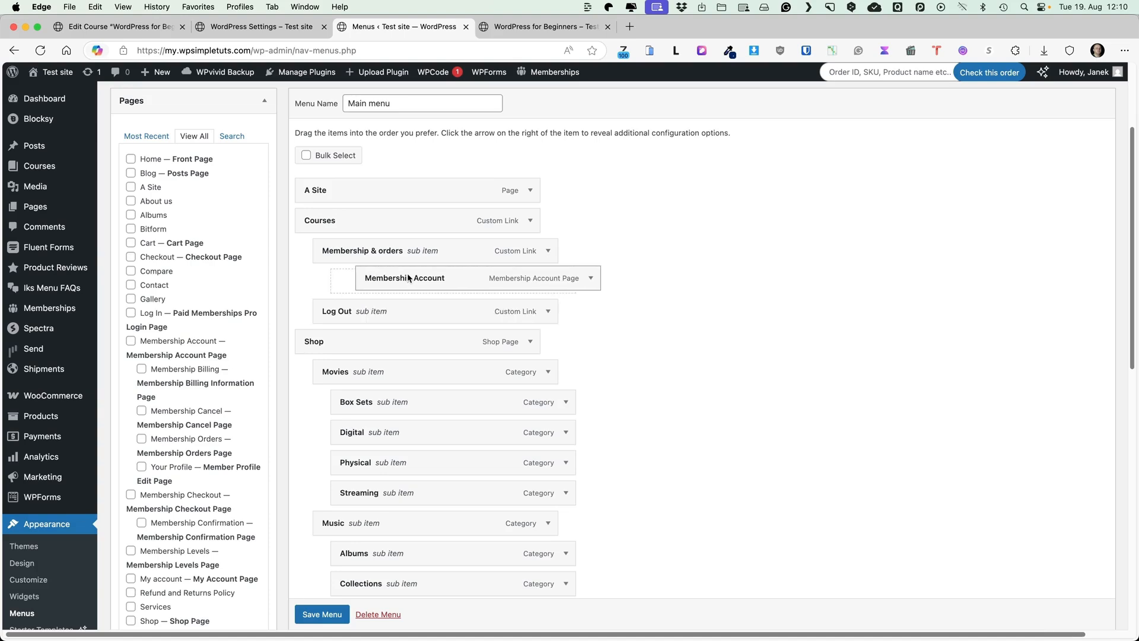
scroll(510, 361, "down", 10)
scroll(510, 360, "up", 4)
left_click_drag(350, 410, 393, 192)
scroll(457, 285, "up", 5)
scroll(489, 345, "down", 8)
scroll(419, 223, "up", 8)
left_click_drag(355, 270, 406, 246)
scroll(461, 315, "down", 10)
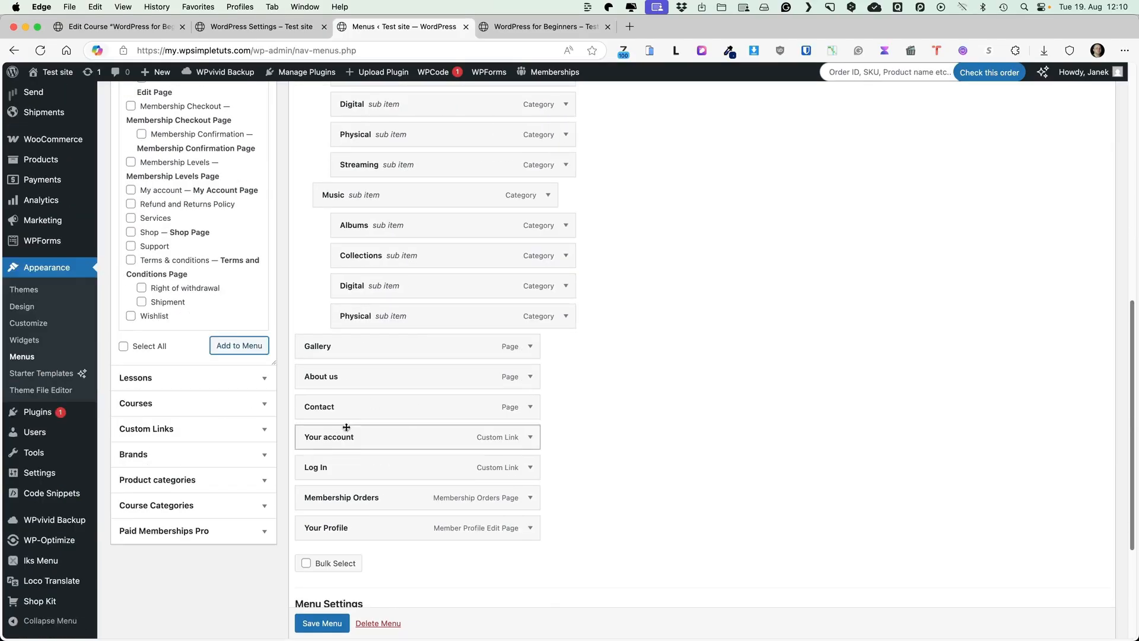
left_click_drag(333, 497, 393, 380)
Move Your Profile and Log In into the Courses group beside Log Out
scroll(341, 504, "up", 10)
scroll(415, 409, "down", 2)
scroll(463, 383, "down", 12)
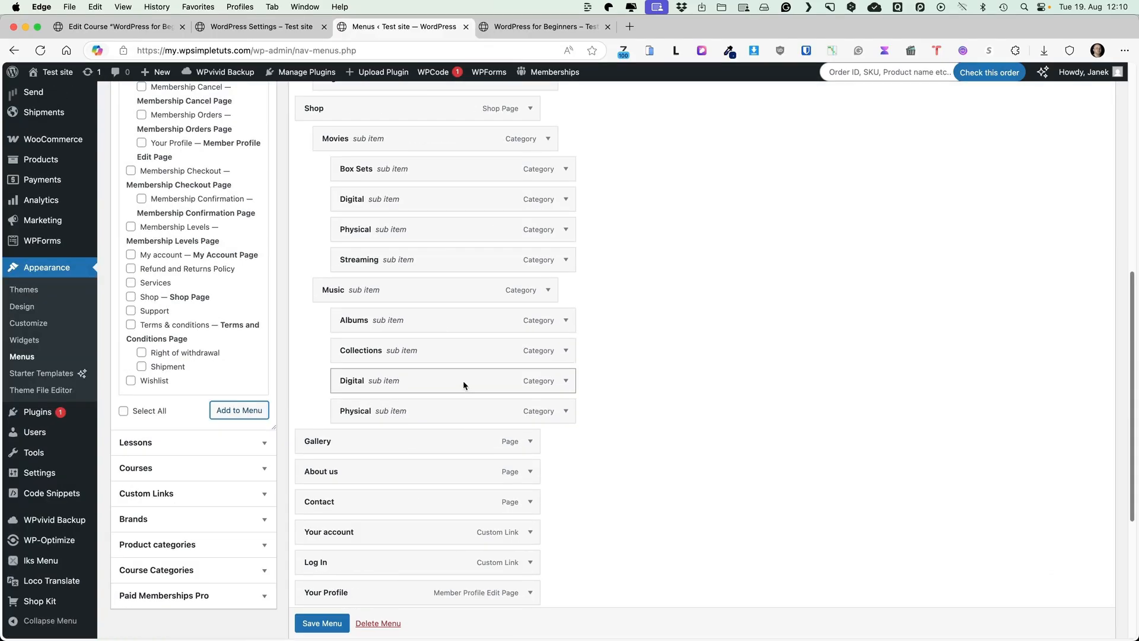
scroll(374, 414, "down", 5)
left_click_drag(330, 415, 350, 275)
scroll(472, 344, "up", 10)
scroll(378, 330, "down", 13)
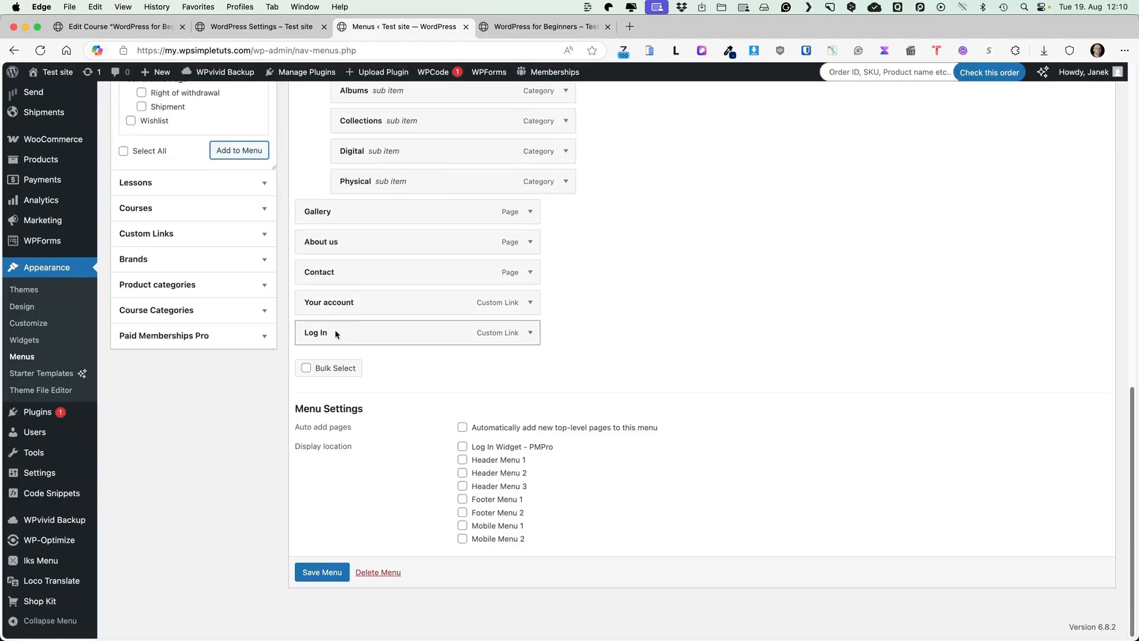
scroll(420, 280, "up", 20)
left_click_drag(335, 332, 363, 331)
scroll(198, 343, "up", 4)
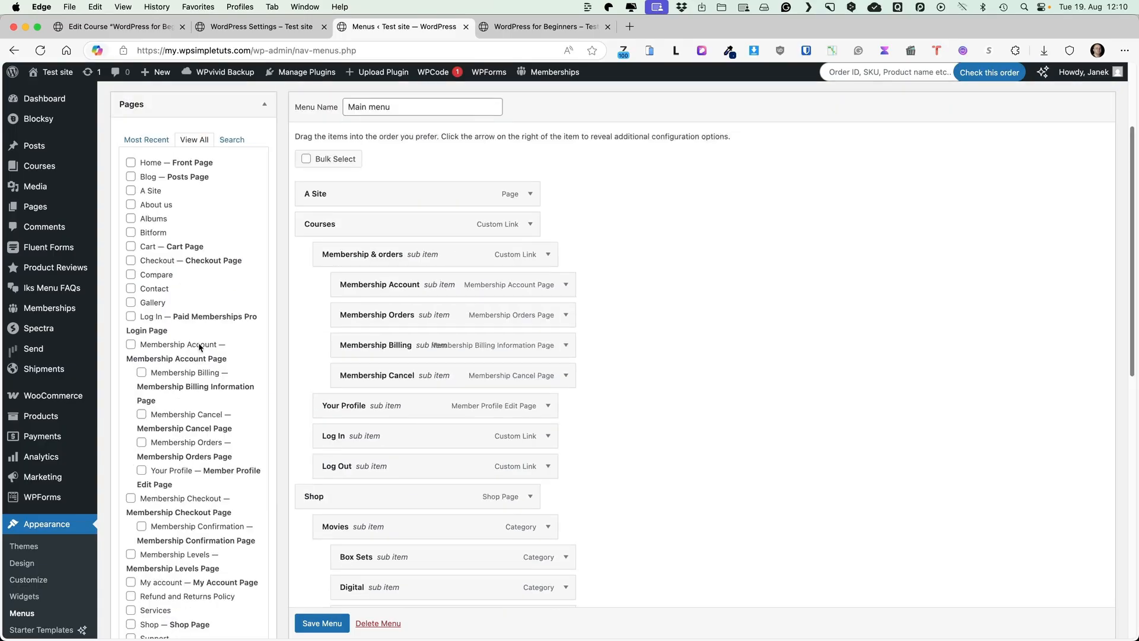
scroll(198, 343, "down", 14)
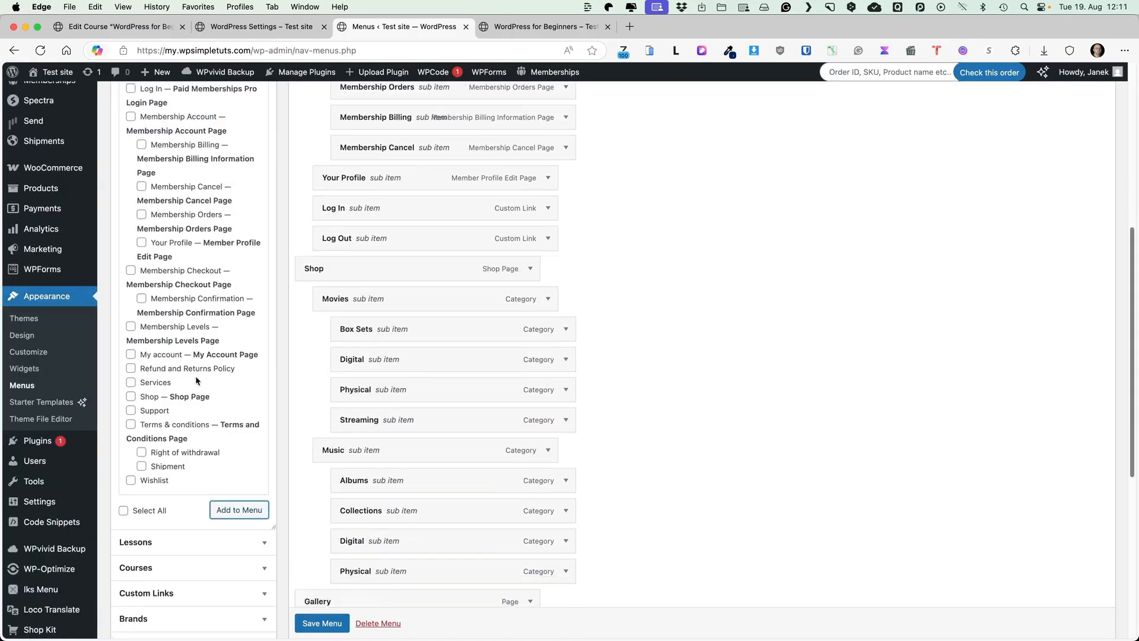
scroll(219, 349, "up", 5)
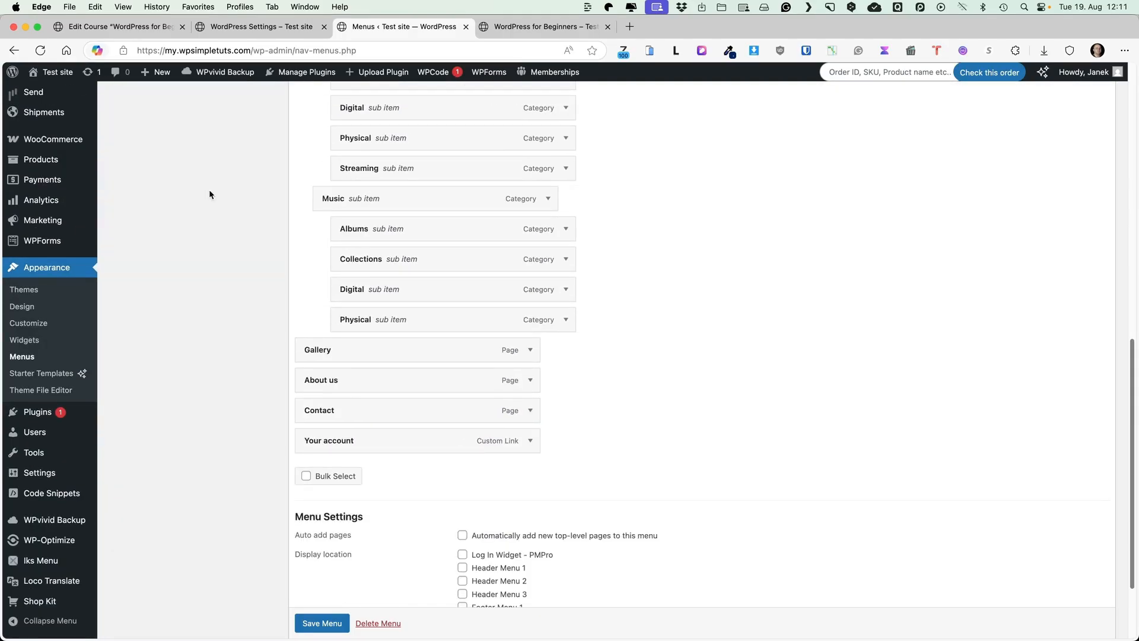
Add a custom link '#' labelled 'Your account' and drag it under Courses
scroll(233, 356, "up", 13)
left_click(205, 357)
type("#")
left_click(186, 383)
type("Your account")
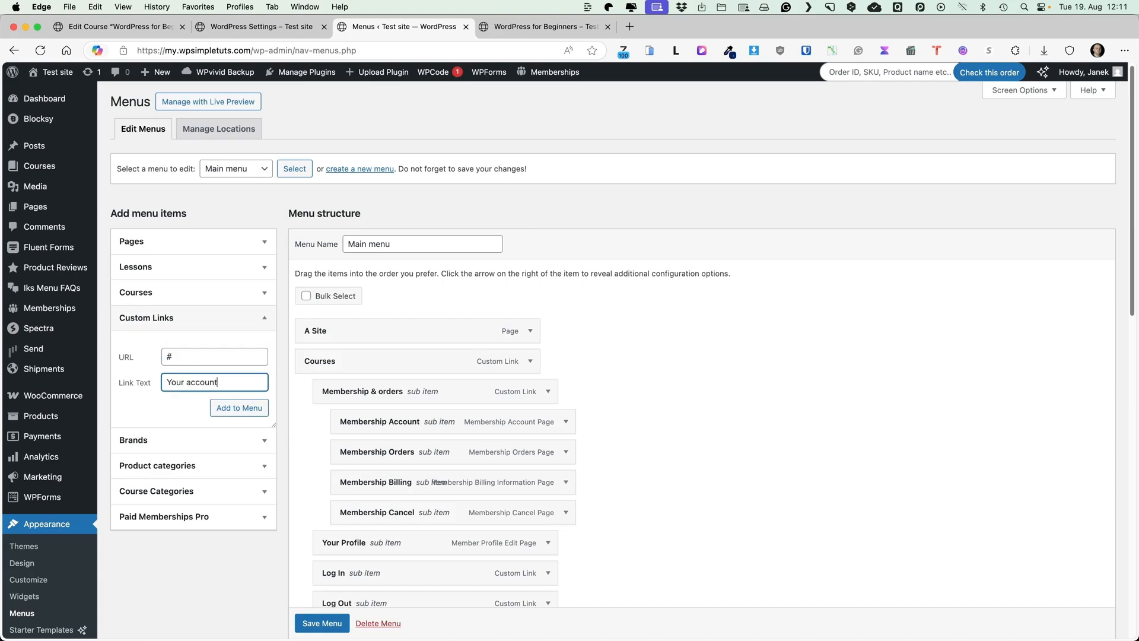
left_click(240, 408)
scroll(678, 320, "down", 20)
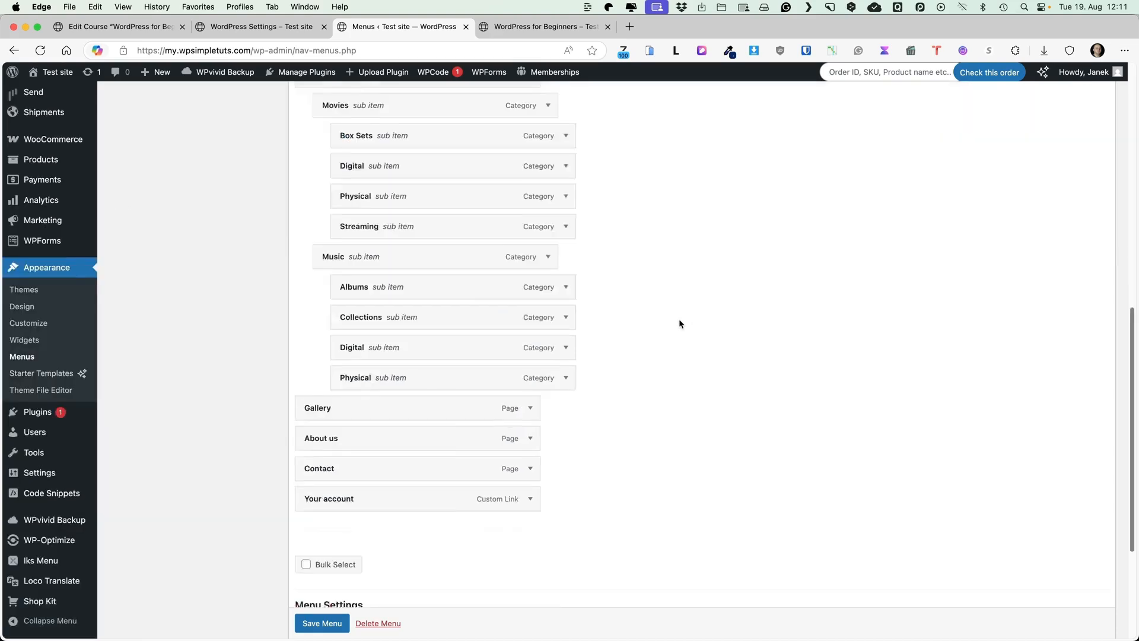
left_click_drag(327, 330, 393, 464)
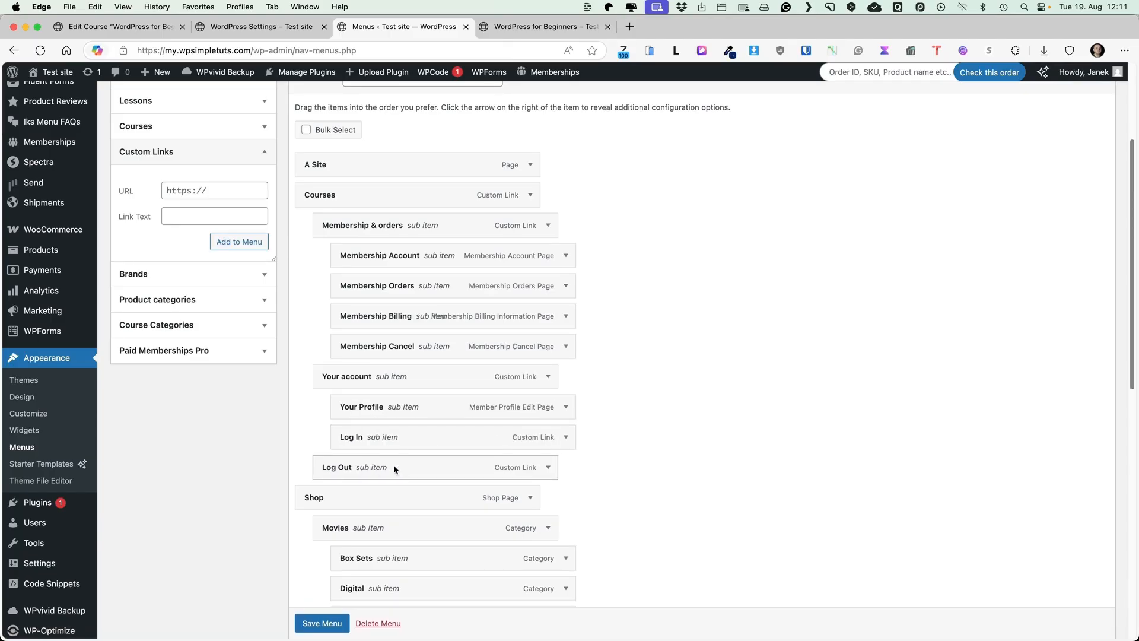
Set the Your account item label to Heading and save the main menu
left_click(543, 377)
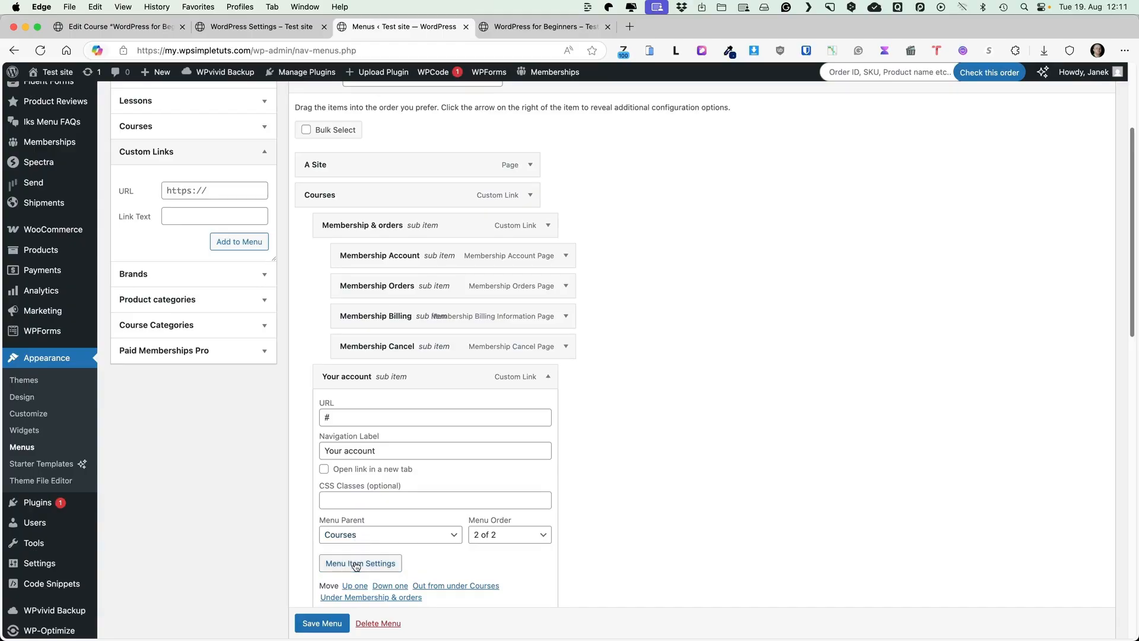
left_click(386, 563)
left_click(735, 348)
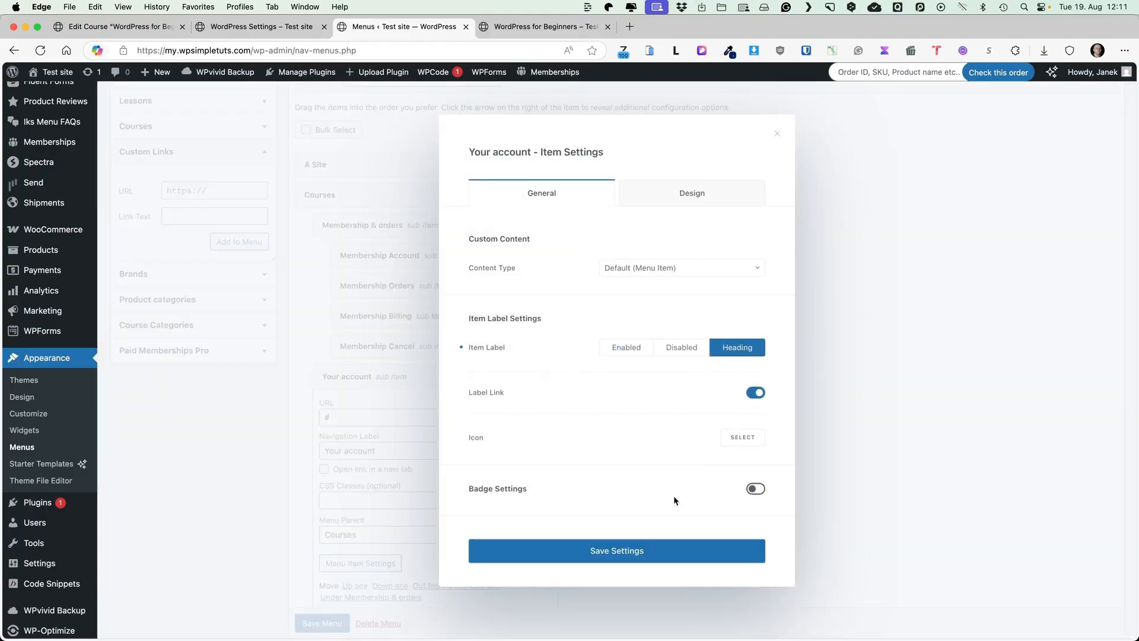
left_click(592, 553)
left_click(776, 136)
scroll(665, 386, "down", 15)
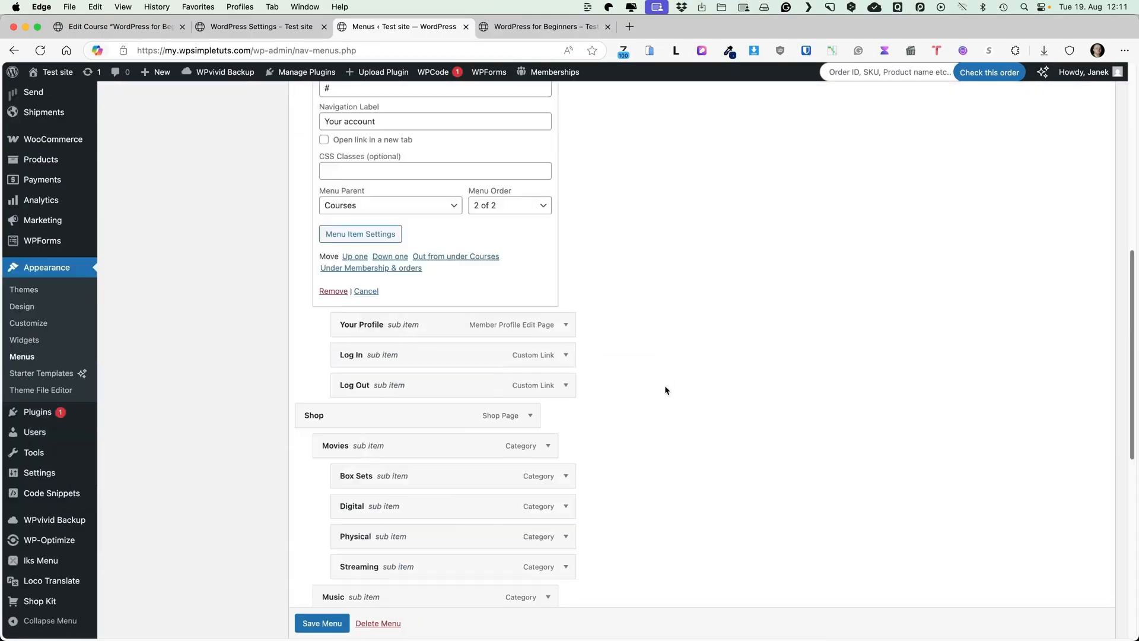
left_click(332, 568)
Reload the live course page and open Membership Account from the new Courses menu
left_click(491, 27)
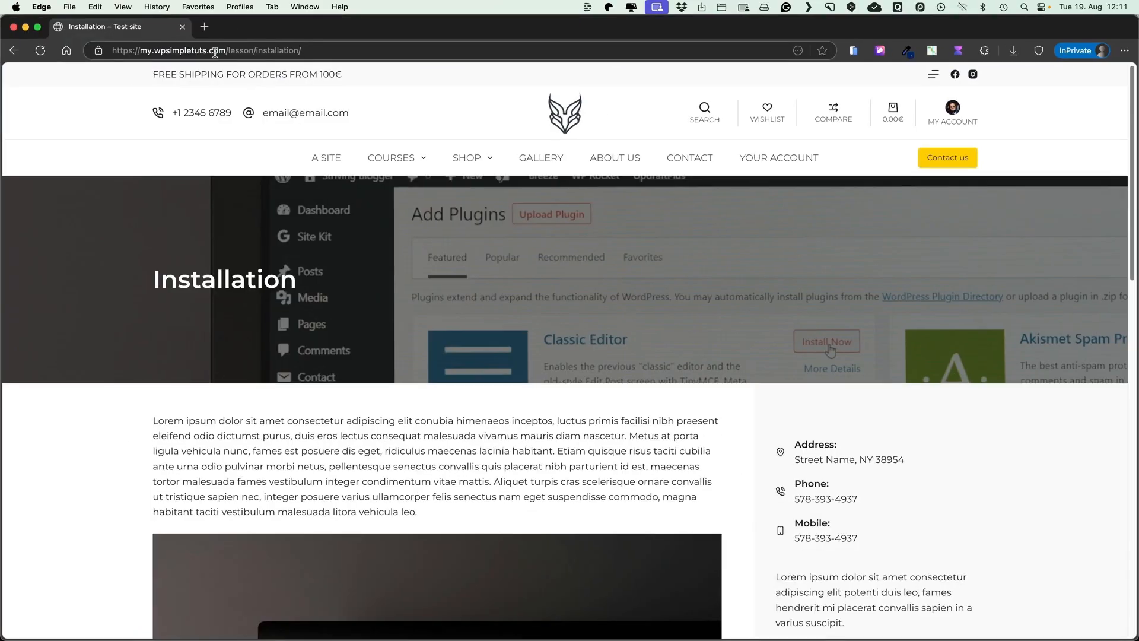
left_click(44, 58)
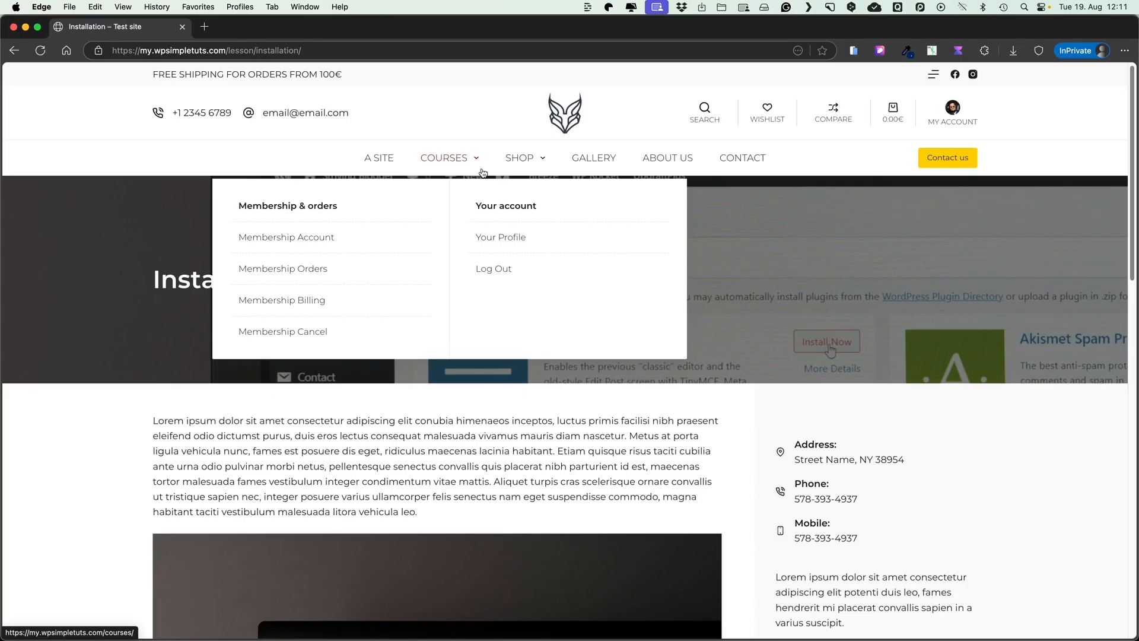
left_click(300, 238)
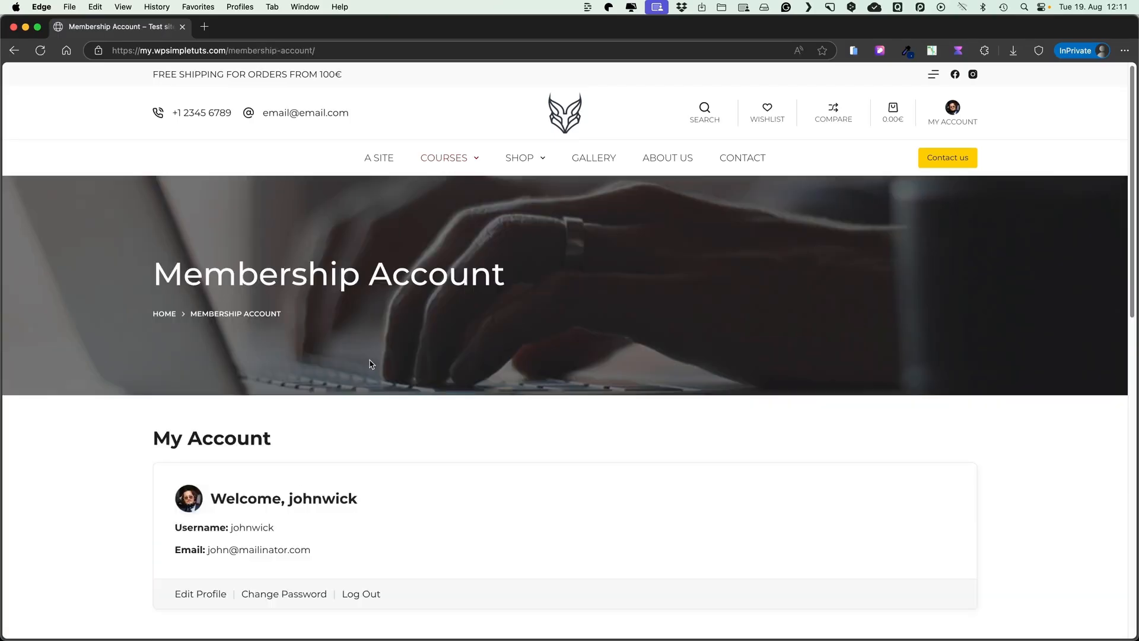
scroll(373, 359, "down", 4)
scroll(376, 357, "up", 4)
View Membership Orders with the paid Gold order, then the Membership Billing page
mouse_move(395, 214)
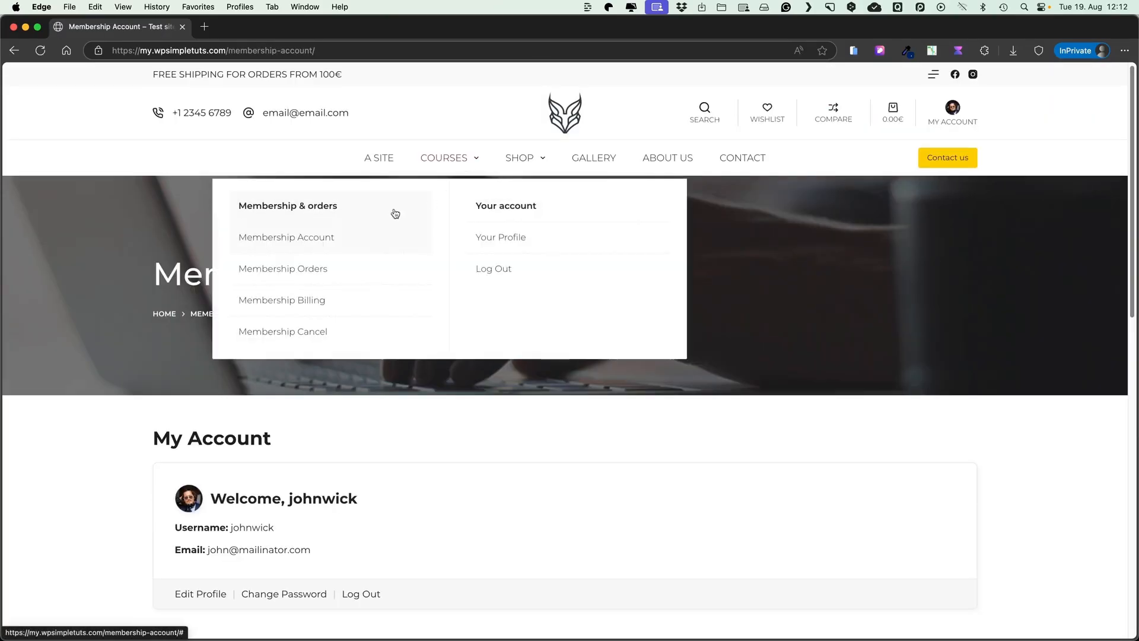
left_click(278, 268)
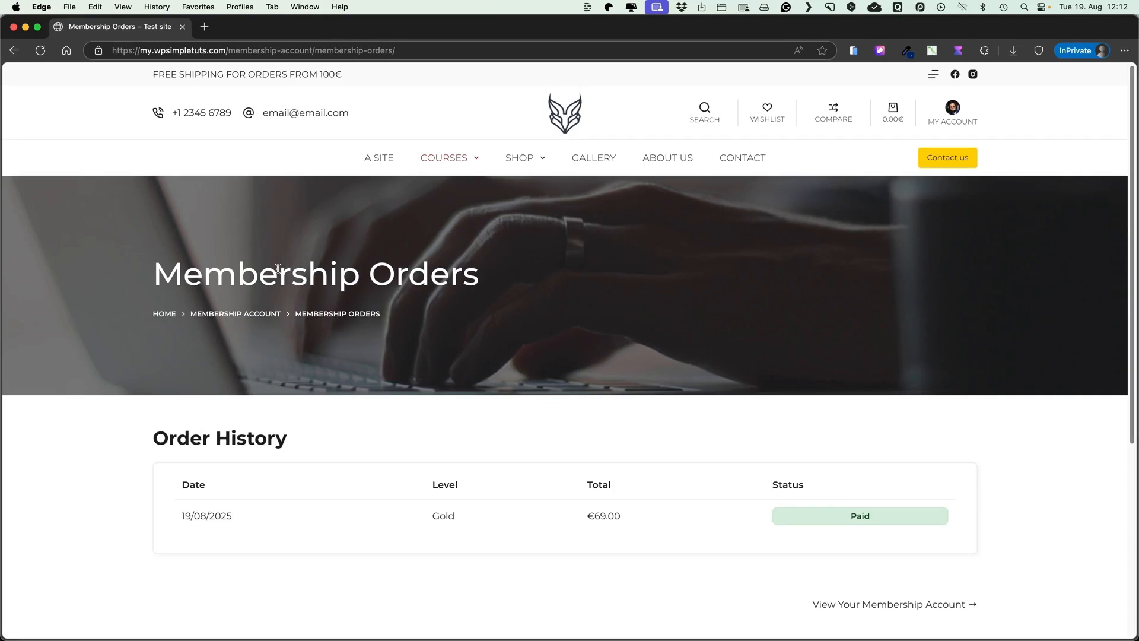
left_click(280, 301)
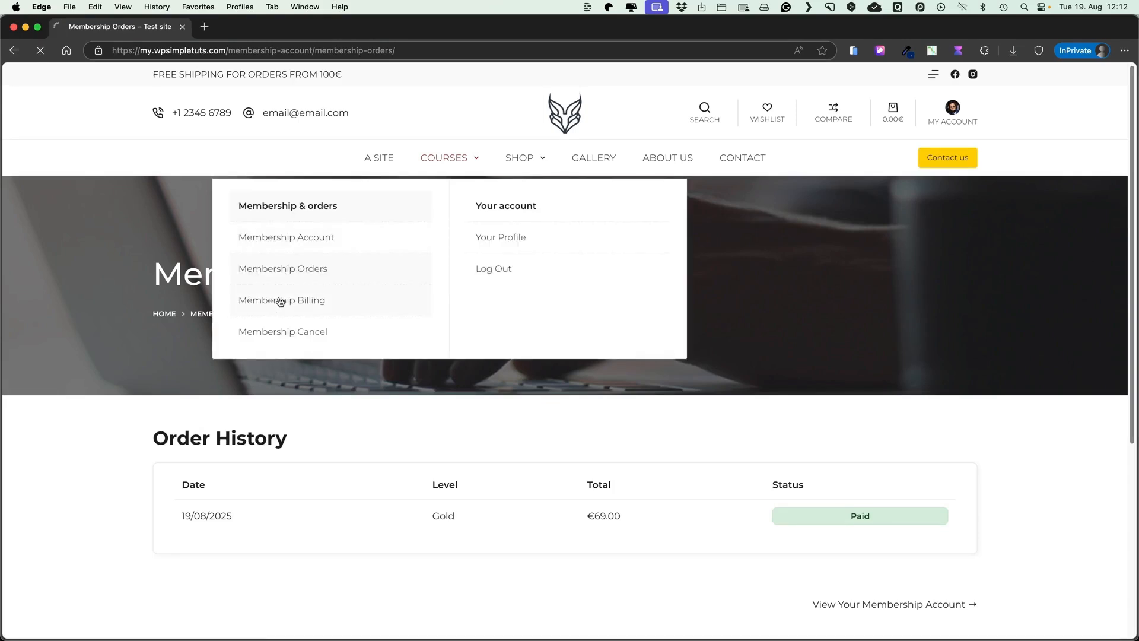
scroll(278, 297, "down", 3)
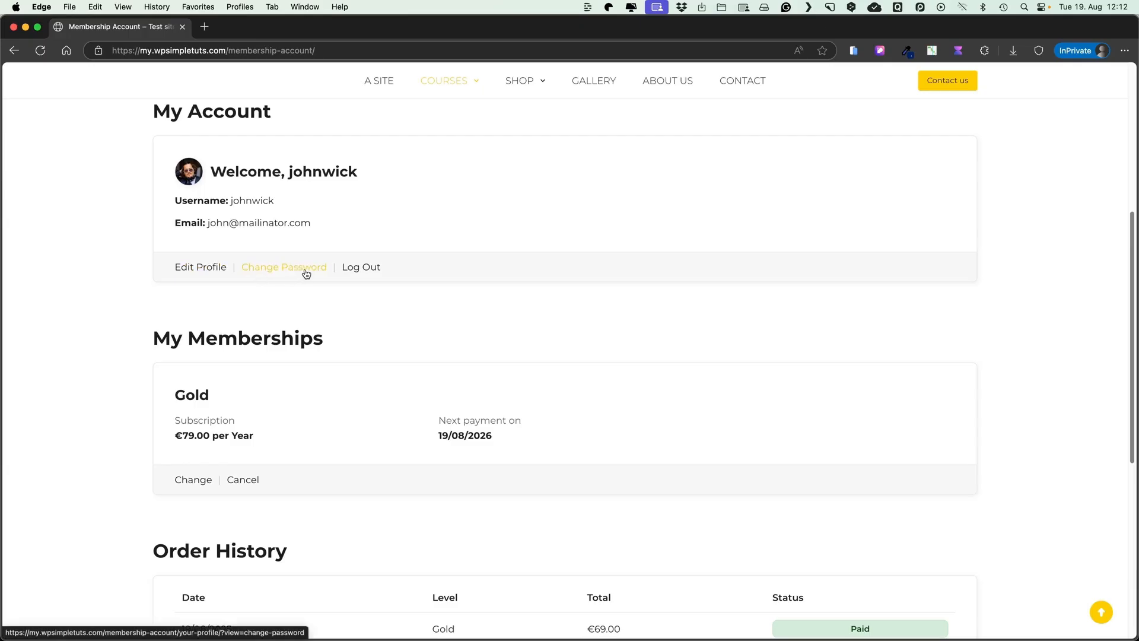
scroll(389, 285, "down", 3)
scroll(391, 305, "up", 8)
Cancel the Gold membership, keeping it active until 19/08/2026, and return to Membership Account
mouse_move(435, 166)
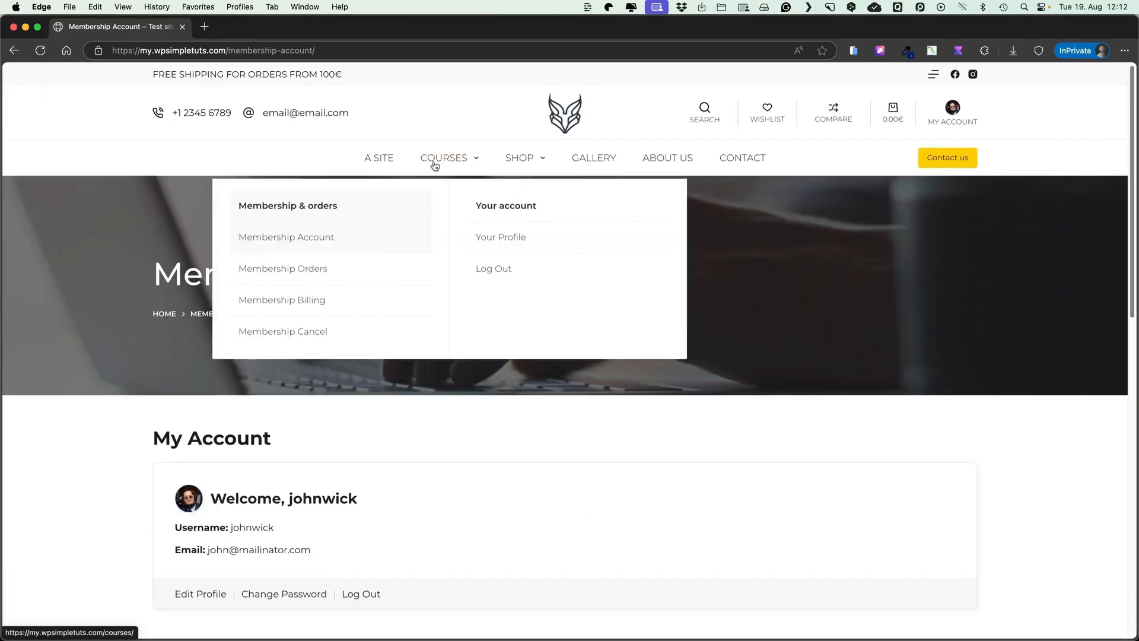
left_click(297, 334)
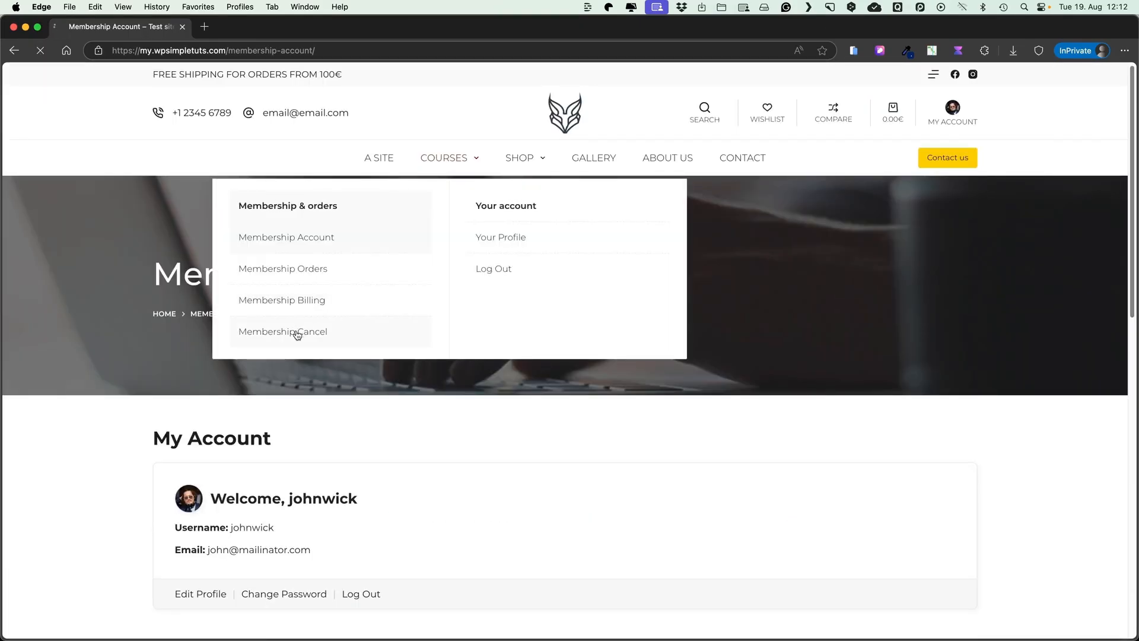
scroll(302, 330, "down", 2)
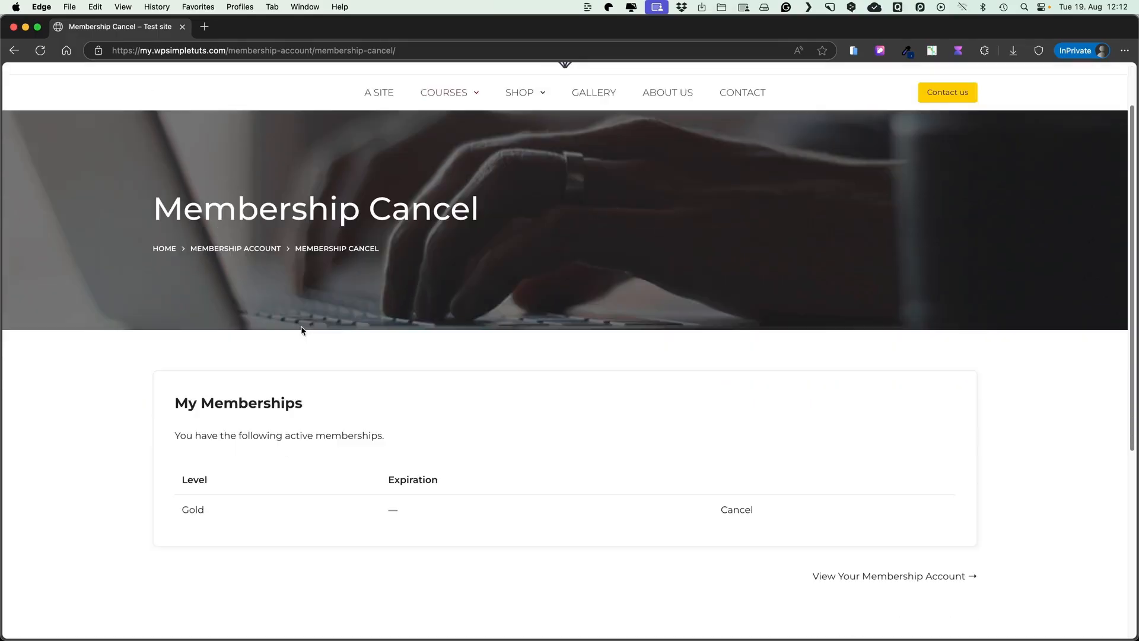
scroll(302, 330, "down", 1)
left_click(746, 487)
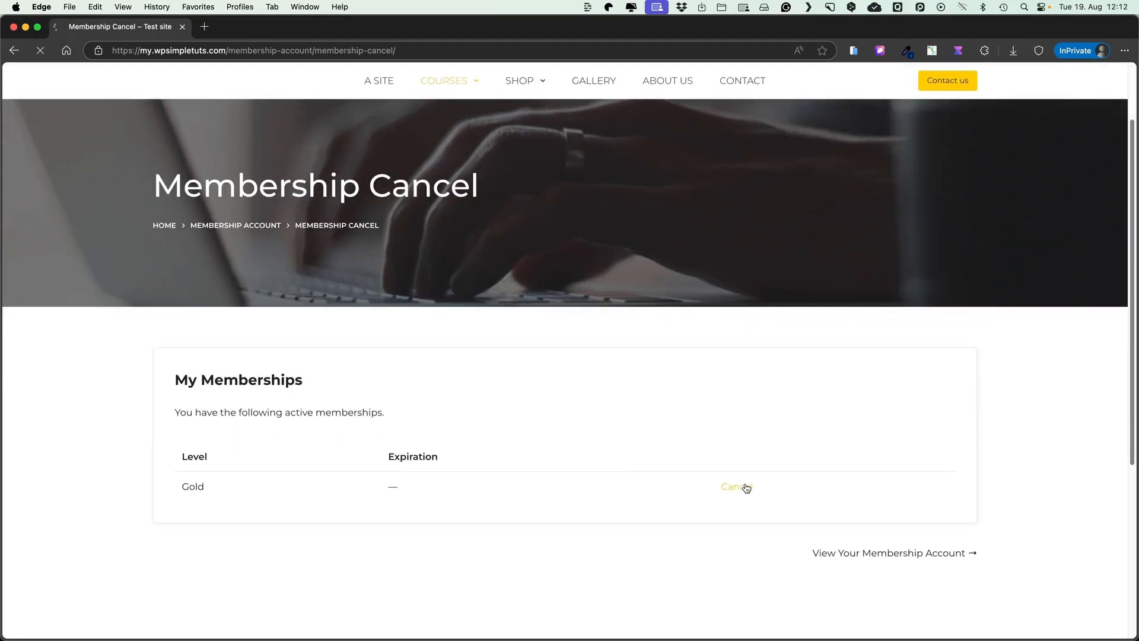
left_click(248, 518)
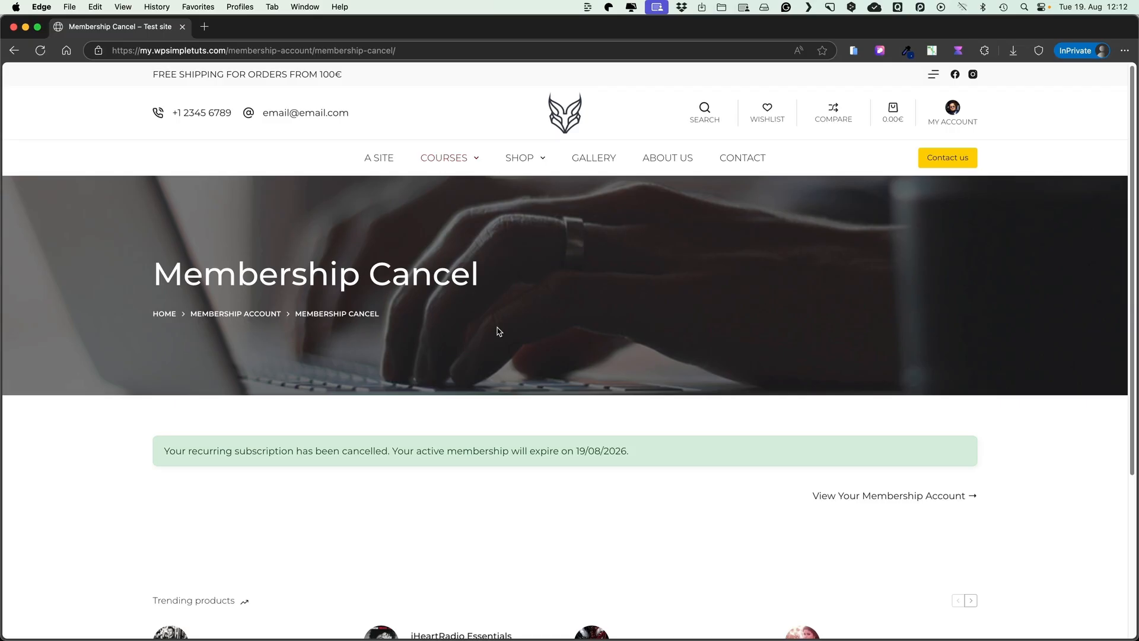
left_click(880, 496)
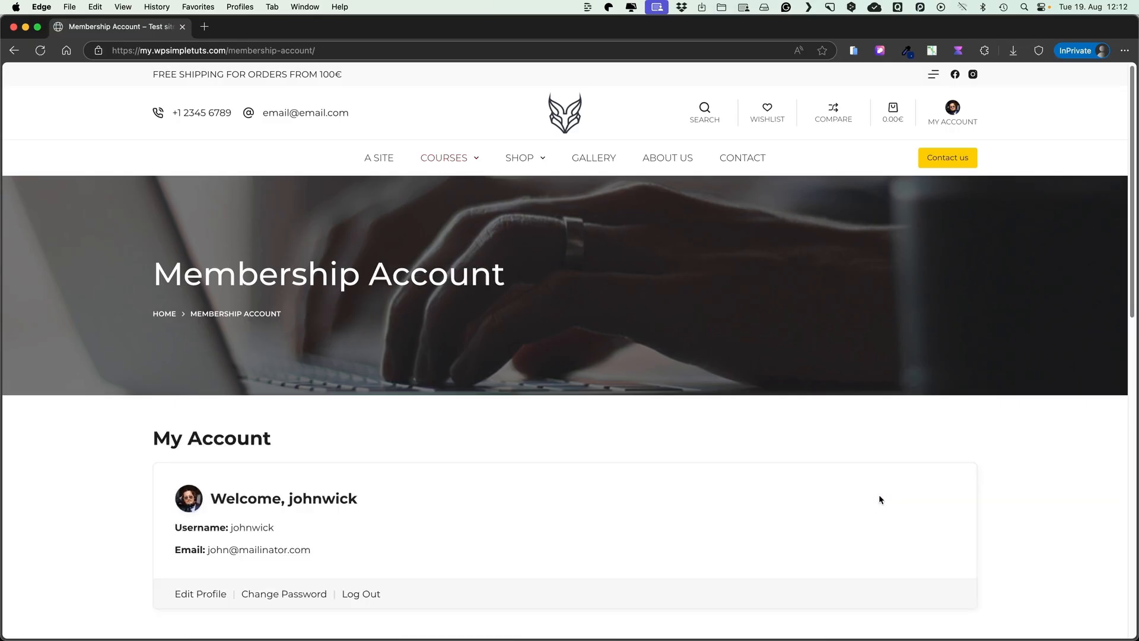
scroll(560, 423, "down", 5)
scroll(560, 423, "up", 3)
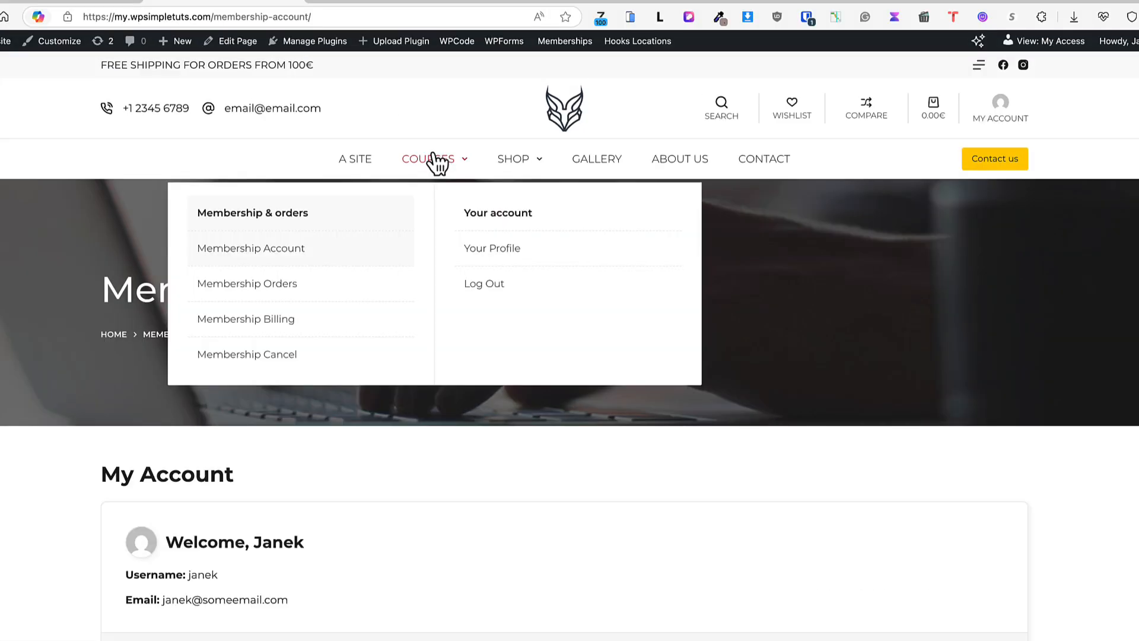
Open Membership Billing in an InPrivate window to confirm it requires logging in
left_click(277, 252)
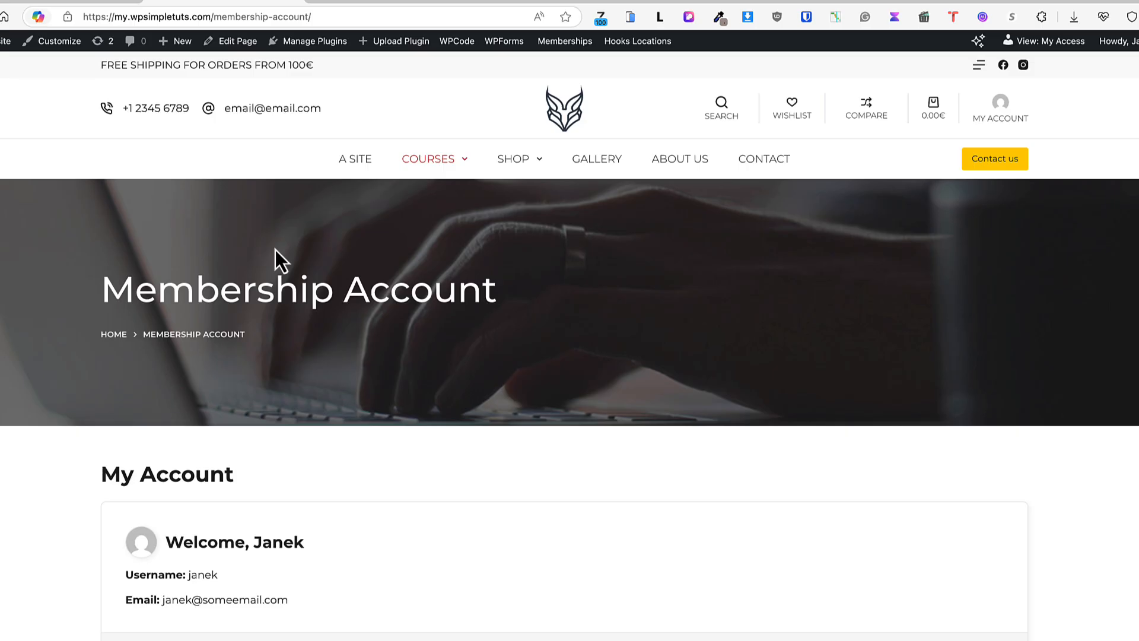
scroll(373, 325, "down", 1)
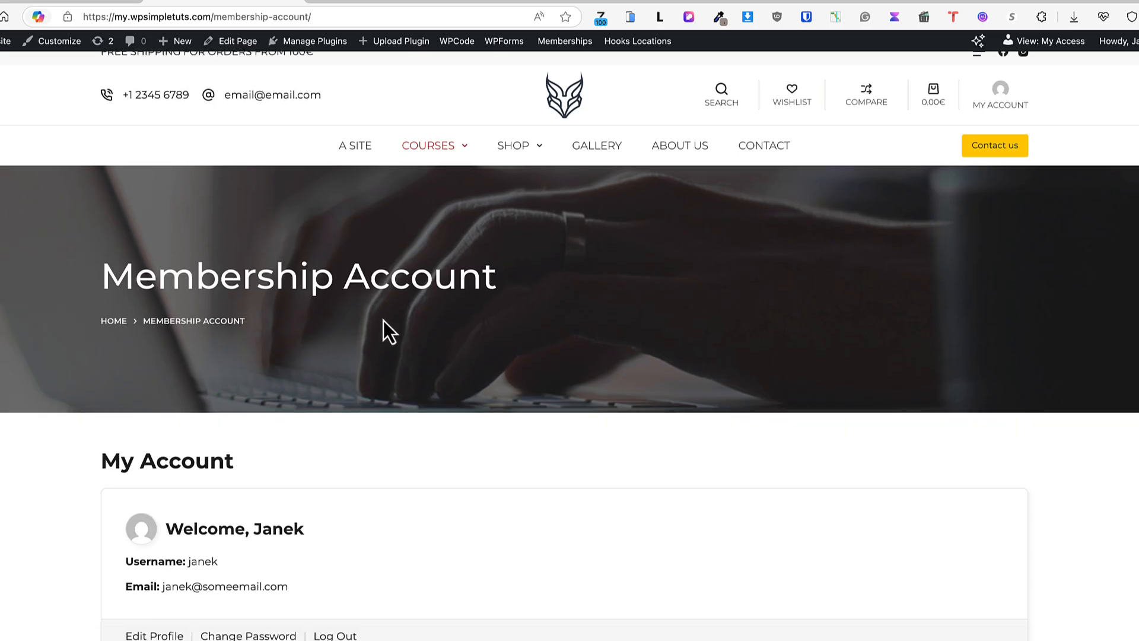
mouse_move(440, 162)
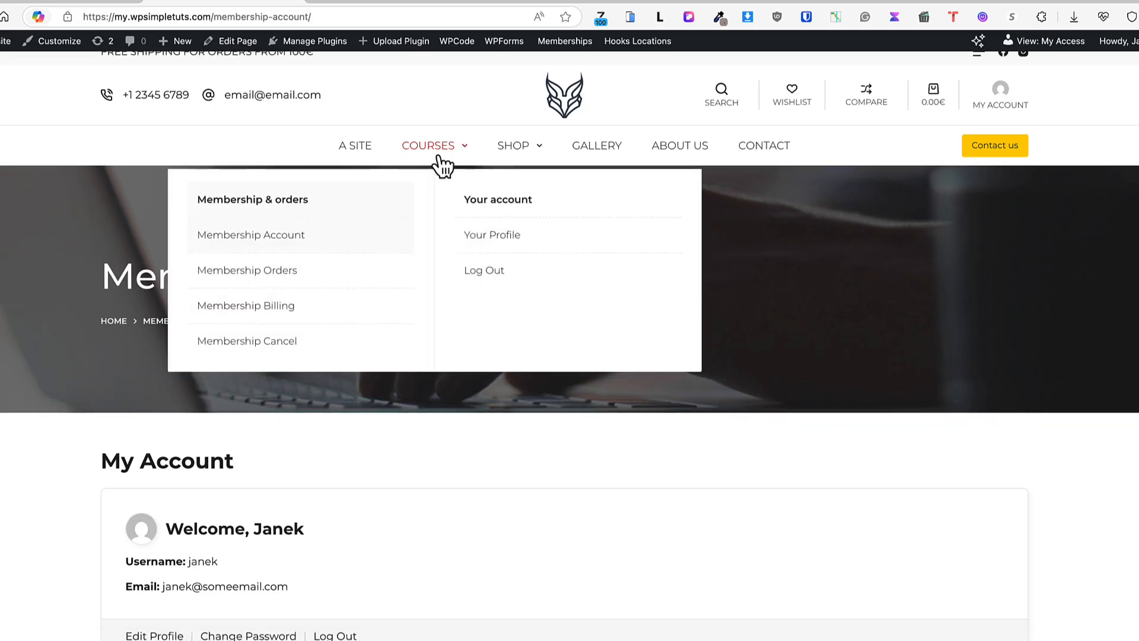
right_click(256, 310)
left_click(309, 265)
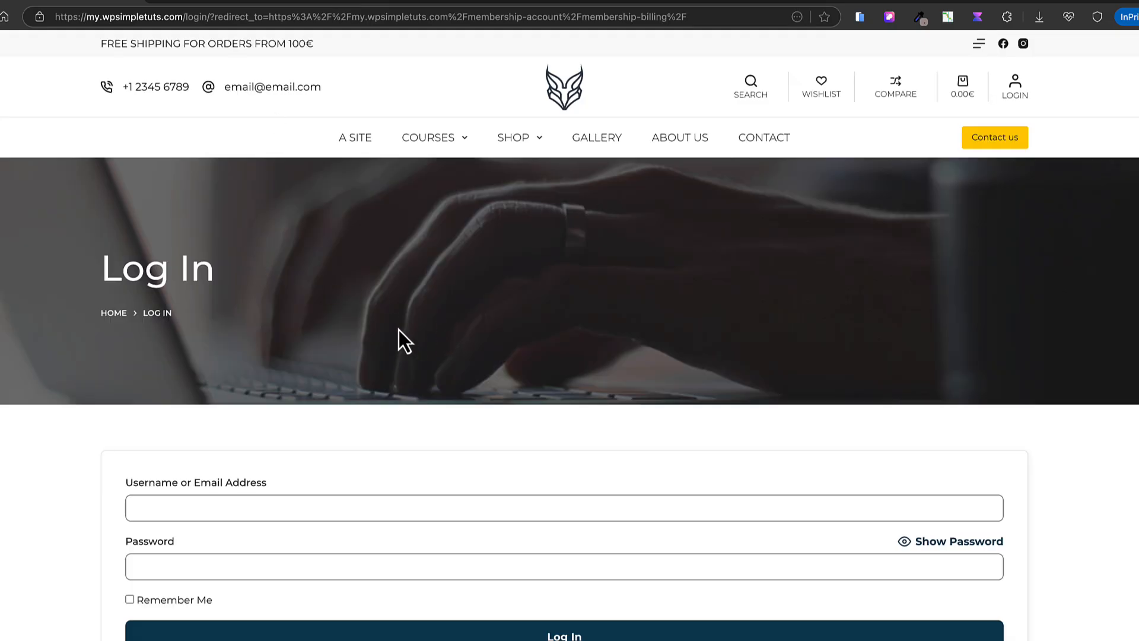
mouse_move(429, 153)
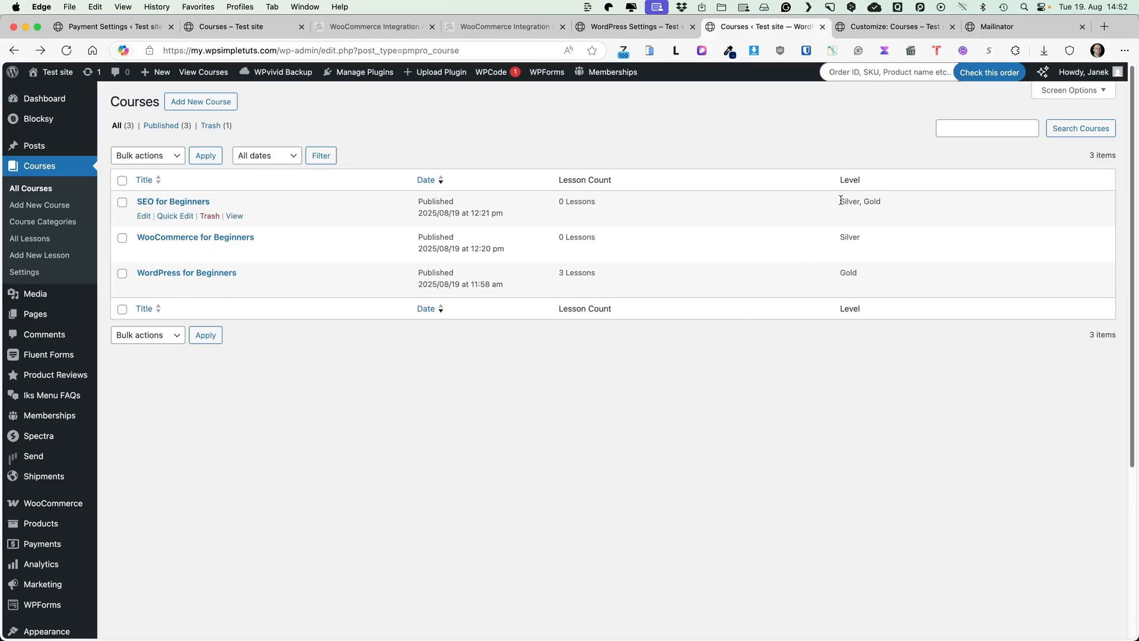
Check the SEO course's Silver and Gold levels and the front-end course card notices
left_click_drag(841, 200, 882, 202)
left_click(899, 390)
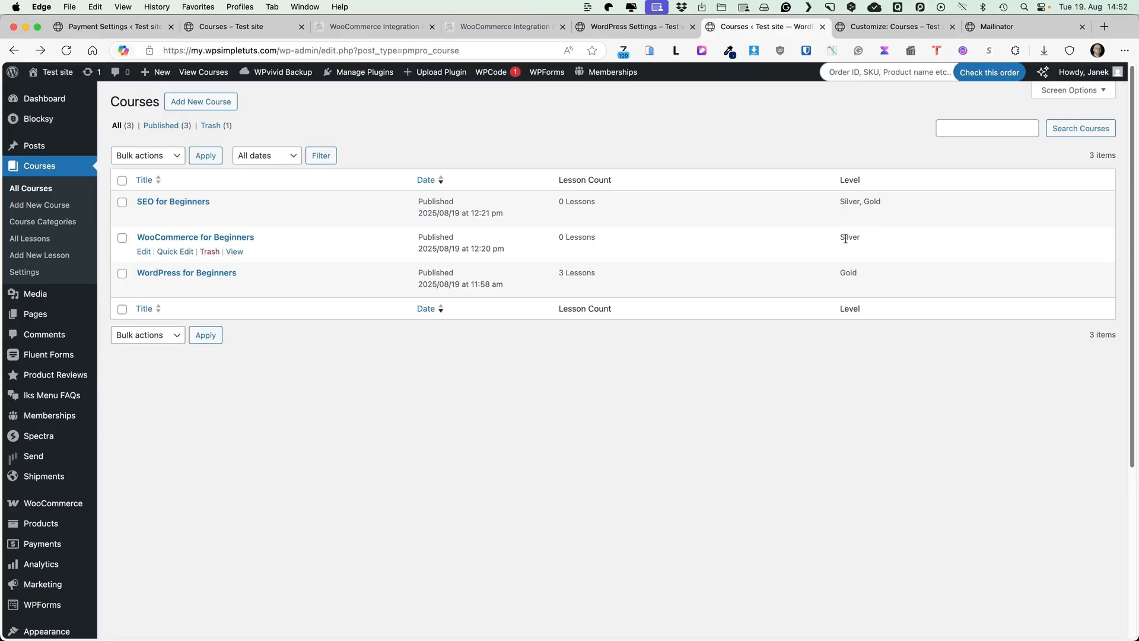
left_click(243, 27)
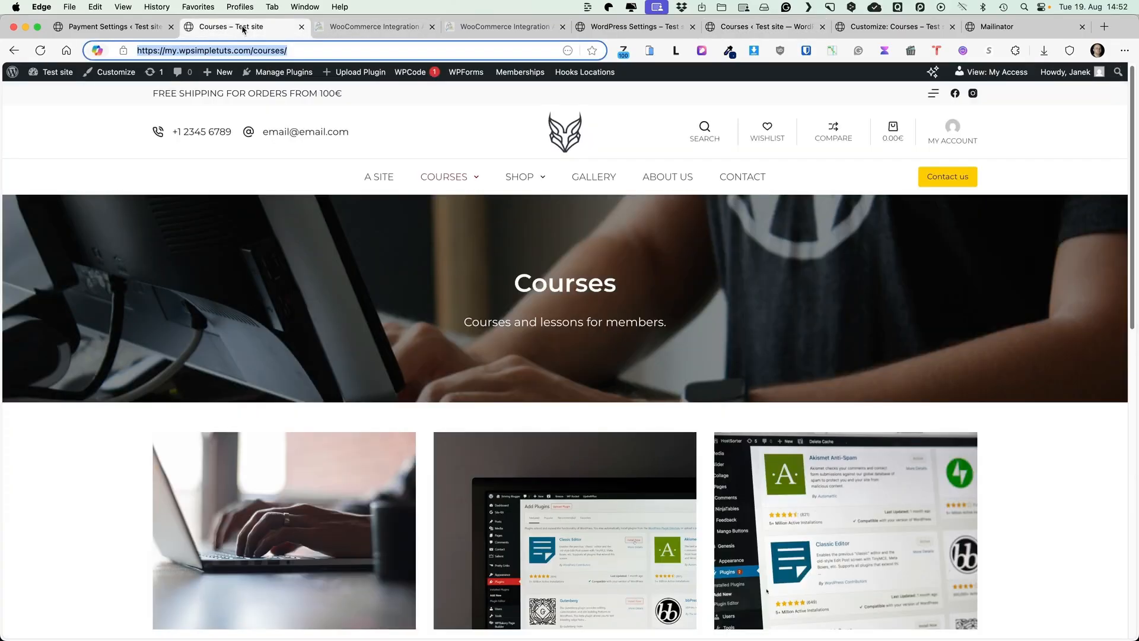
scroll(400, 236, "down", 6)
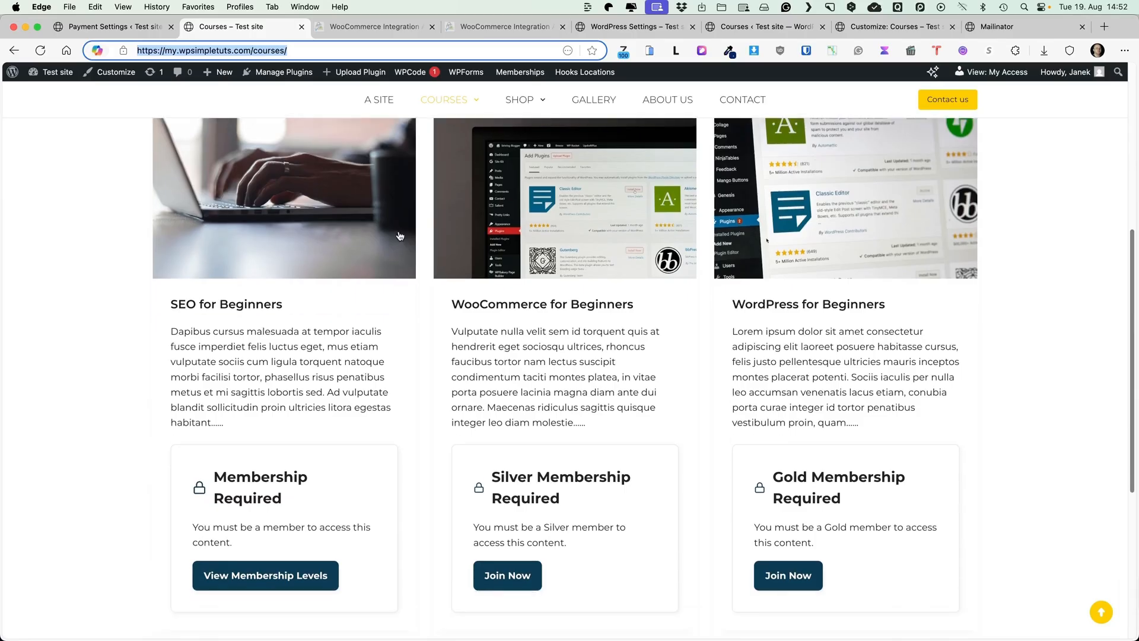
scroll(152, 333, "up", 1)
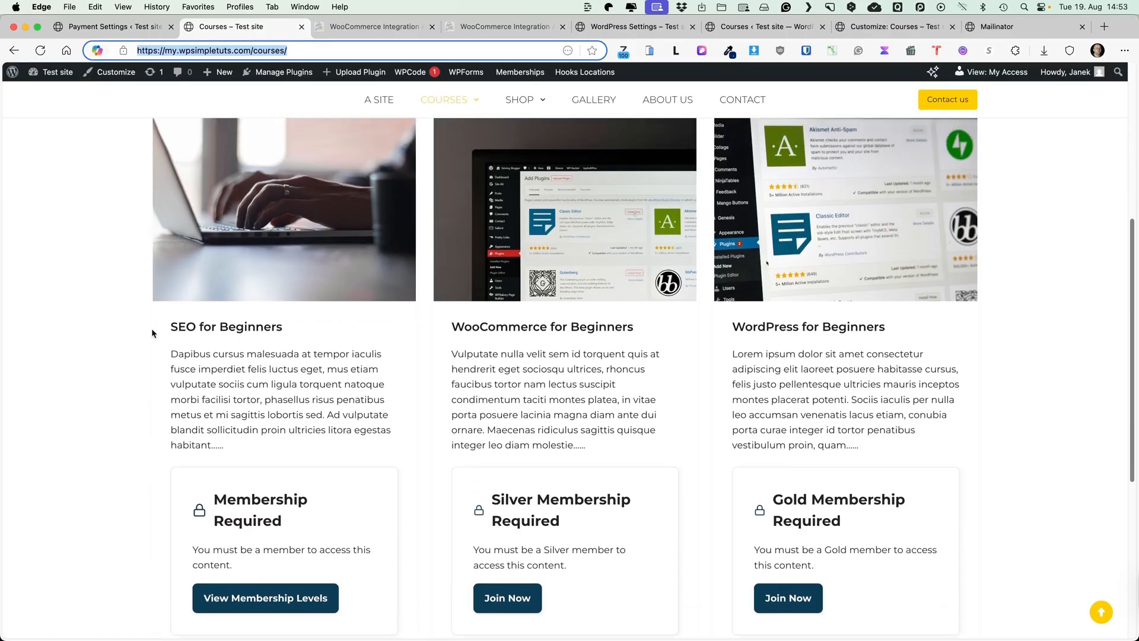
scroll(152, 333, "up", 1)
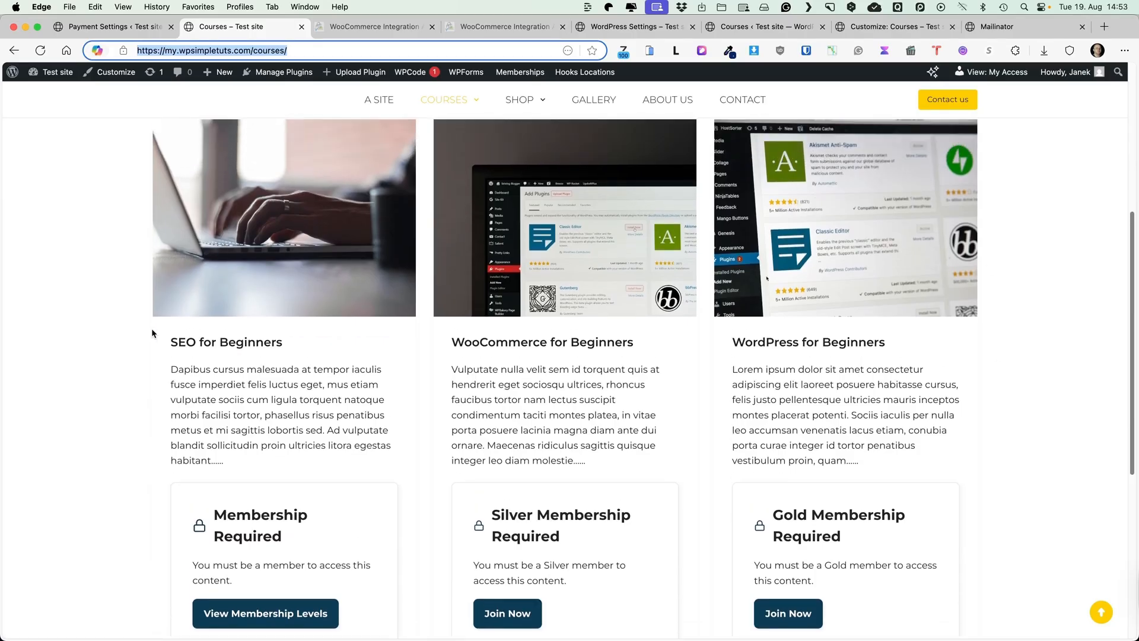
left_click(103, 28)
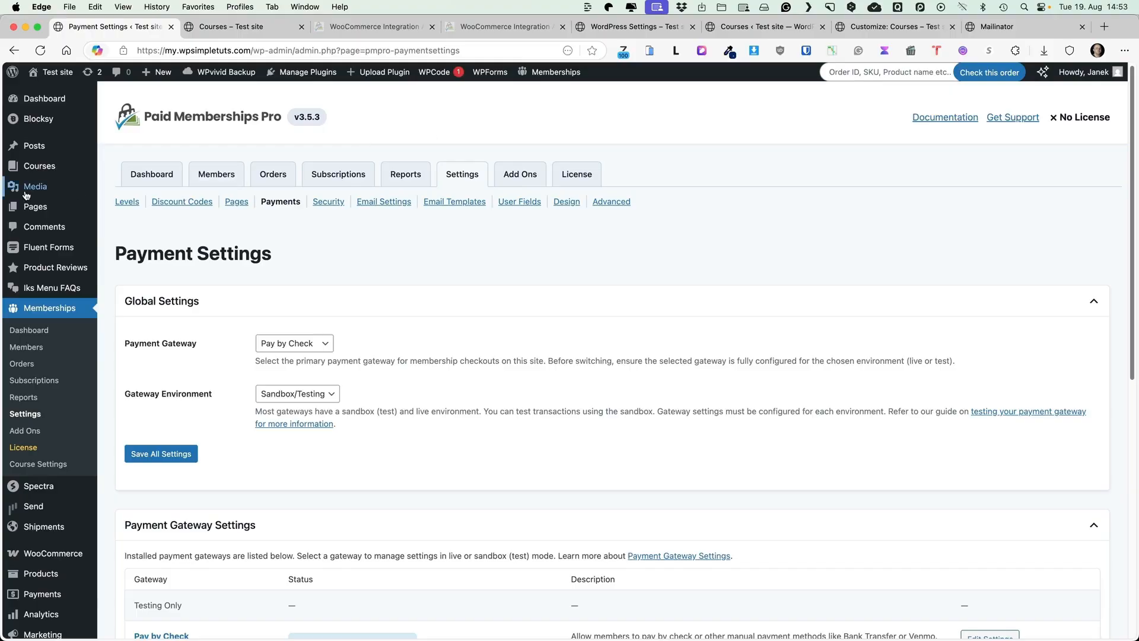
Edit the A Site page and insert a Paid Memberships Pro Content Visibility Block below the signup form
left_click(127, 205)
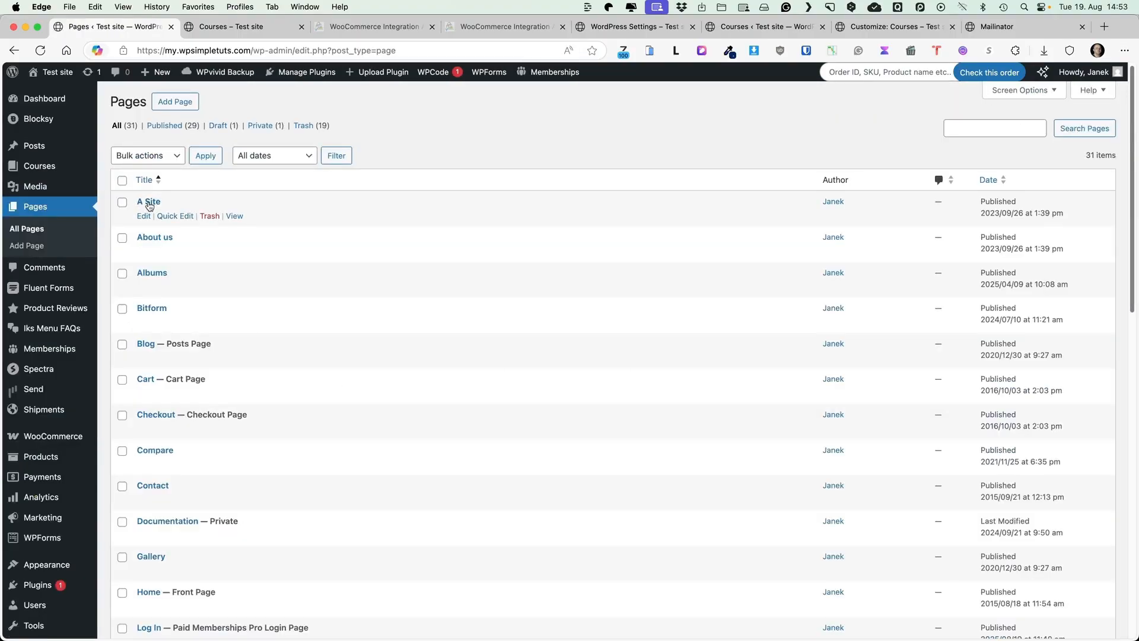
left_click(149, 202)
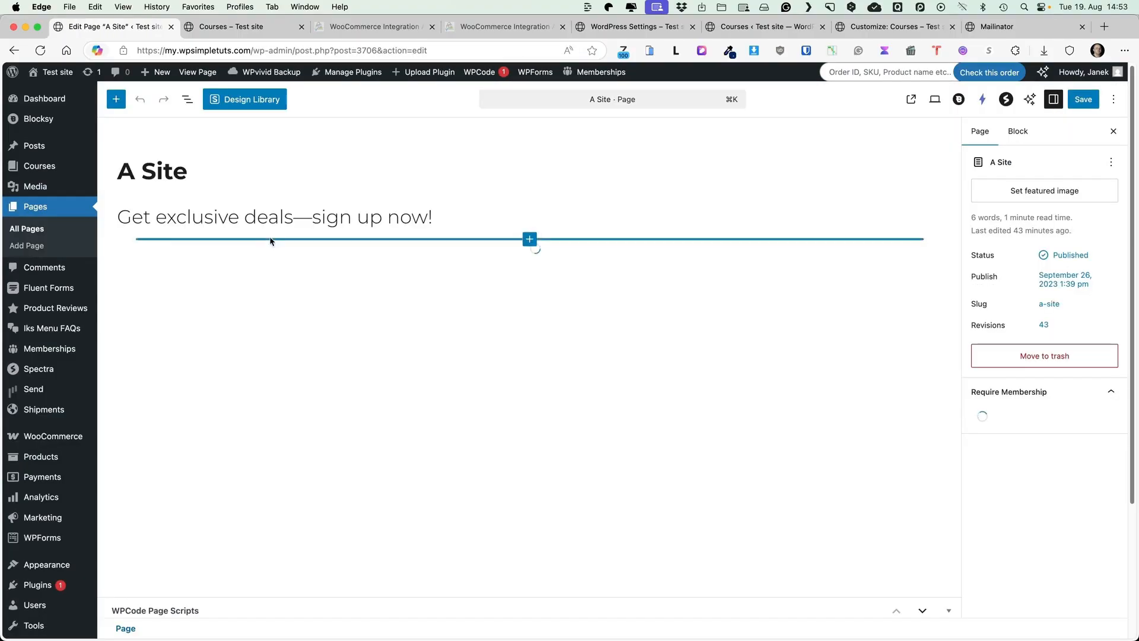
left_click(116, 100)
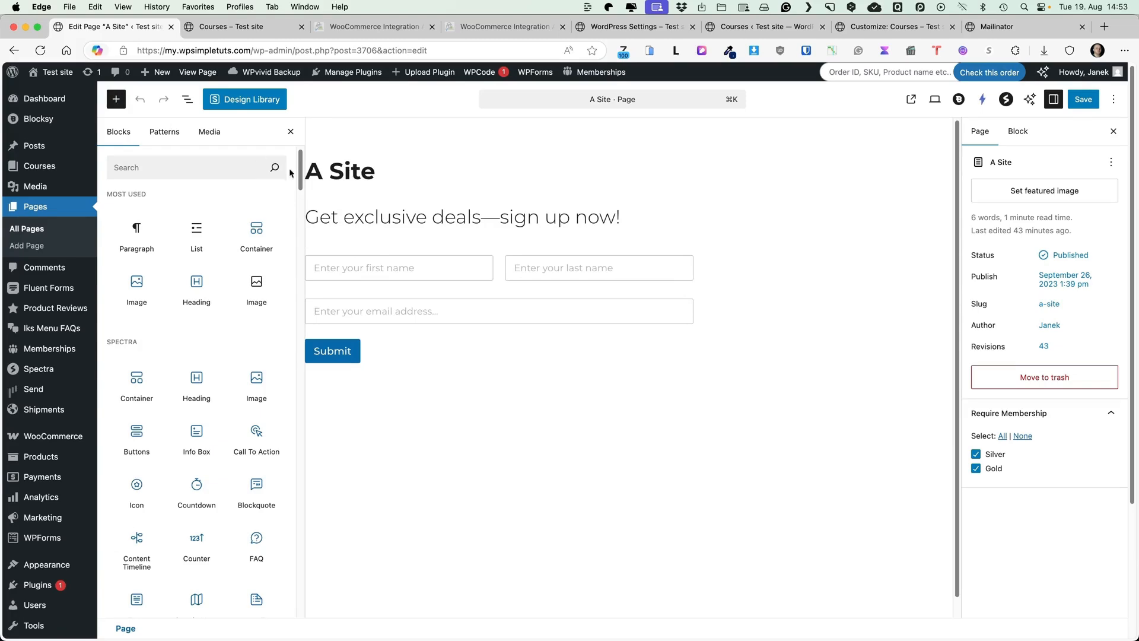
left_click_drag(302, 169, 277, 470)
scroll(277, 470, "down", 5)
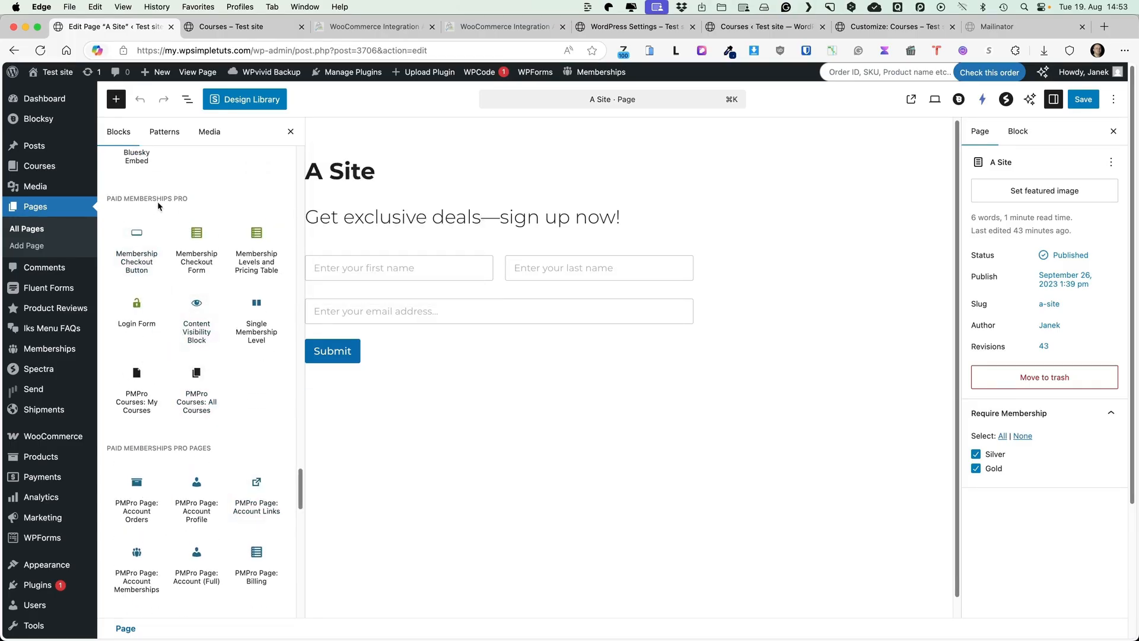
mouse_move(140, 273)
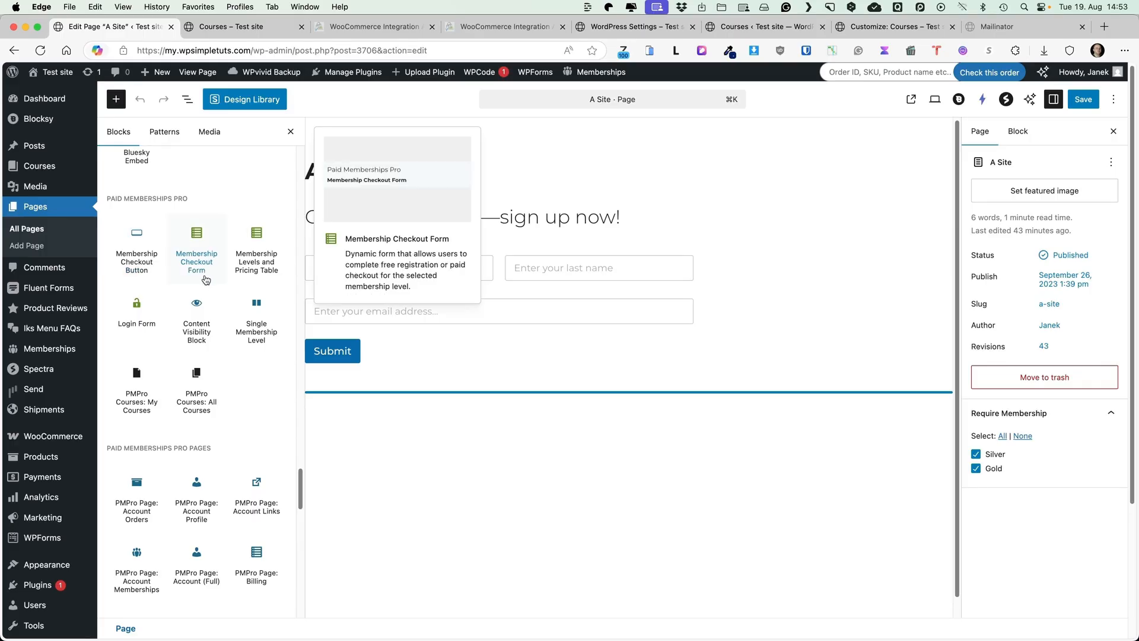
mouse_move(253, 271)
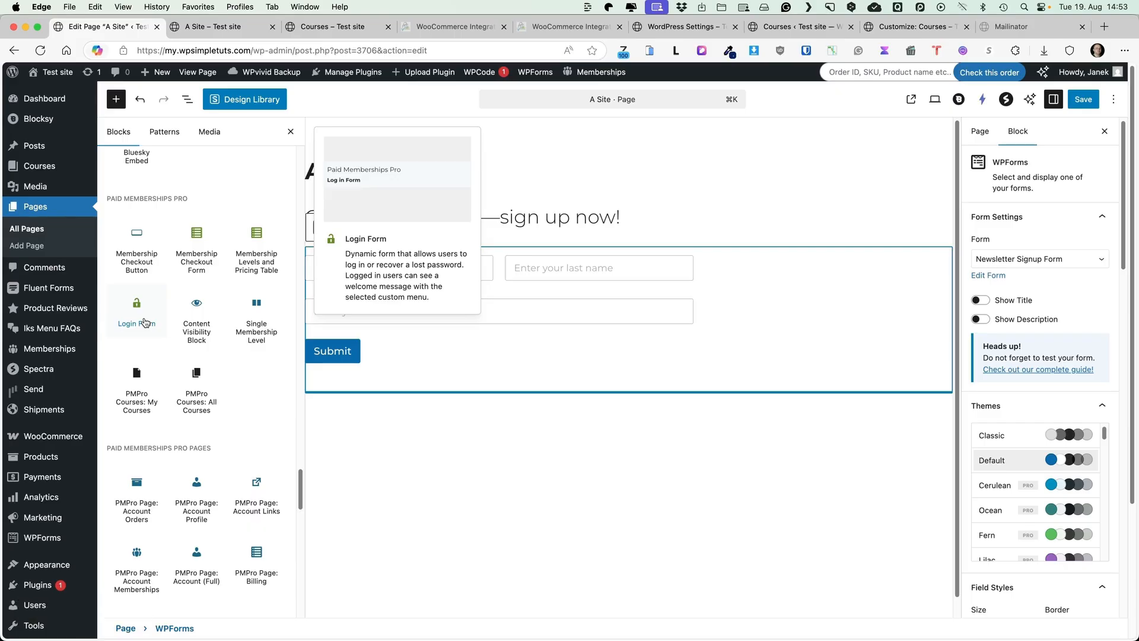
mouse_move(200, 327)
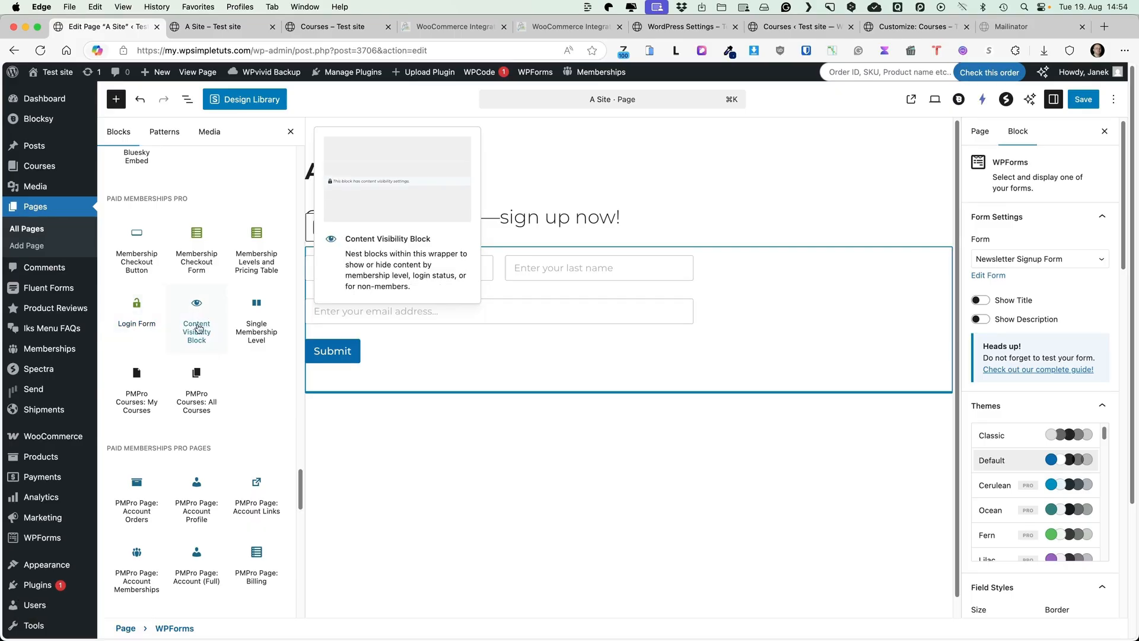
left_click(200, 328)
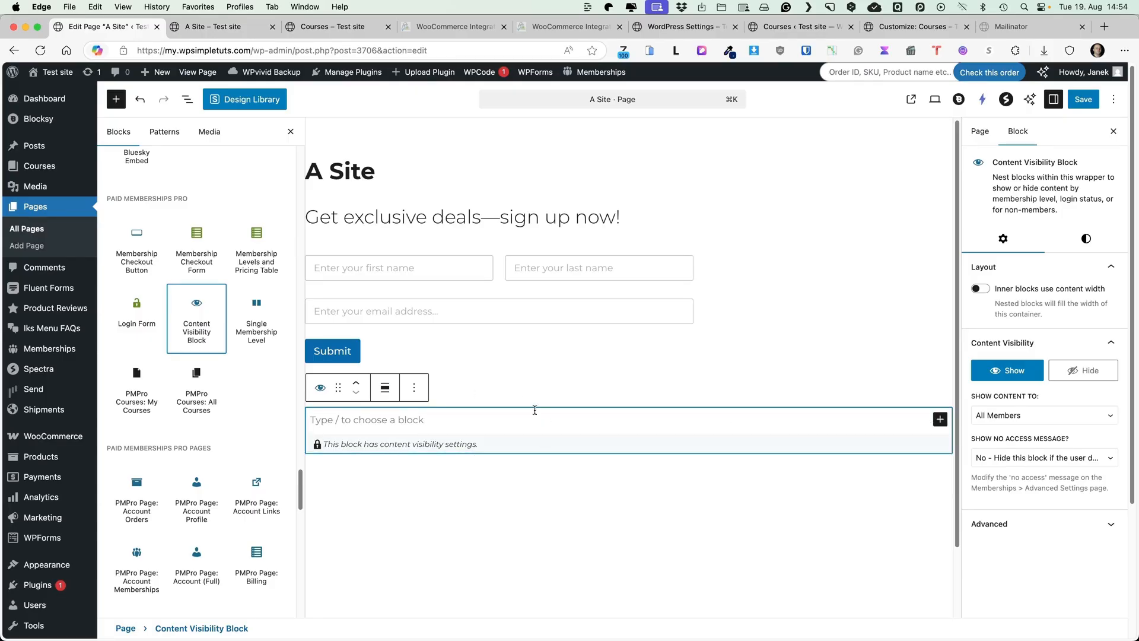
Set the Content Visibility Block's Show Content To option to Logged-In Users
scroll(1076, 379, "down", 1)
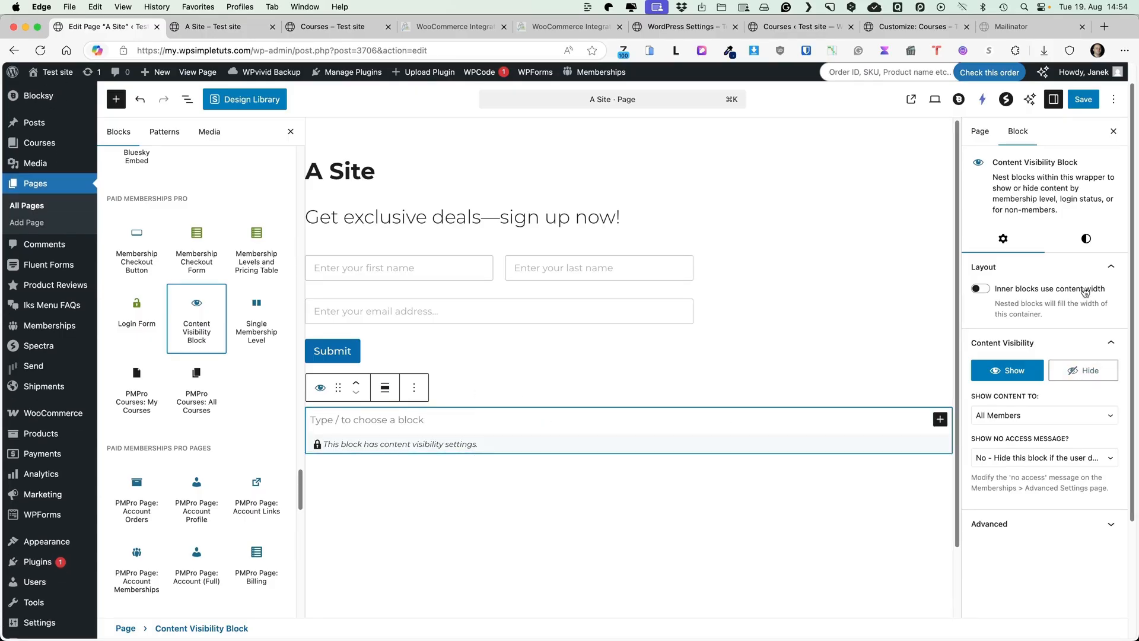
left_click(1040, 419)
left_click(1035, 418)
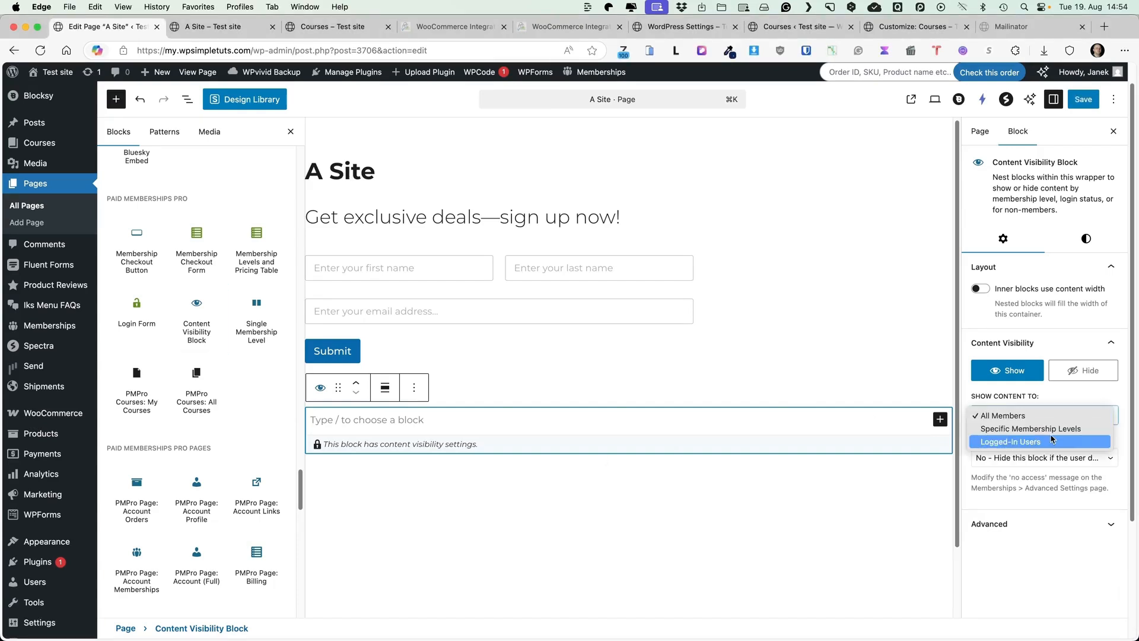
left_click(1004, 444)
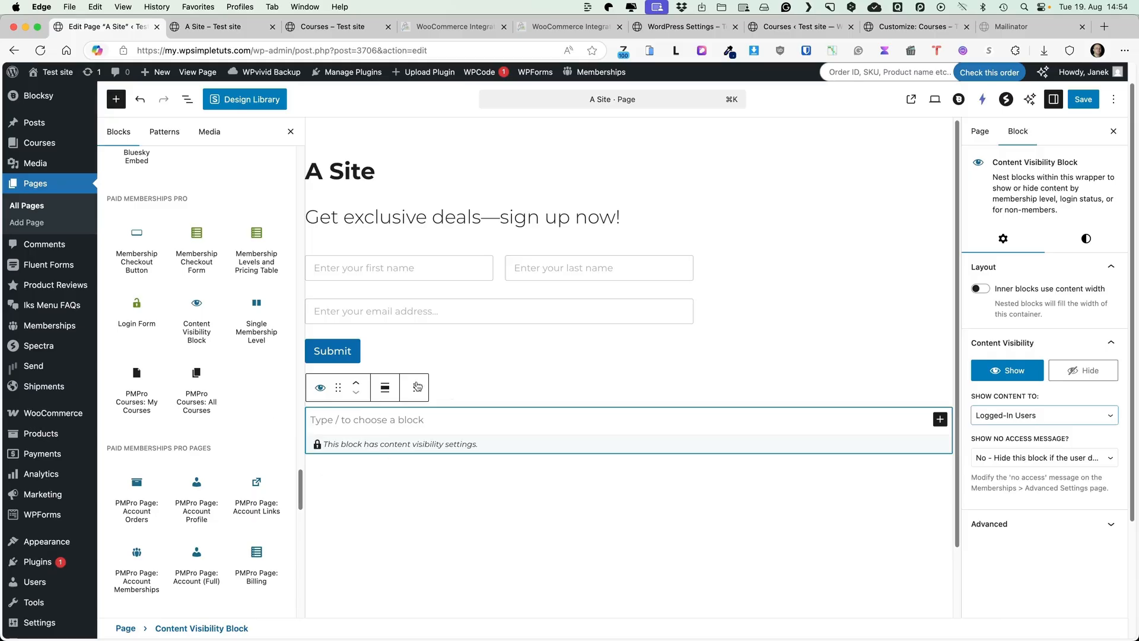
mouse_move(161, 378)
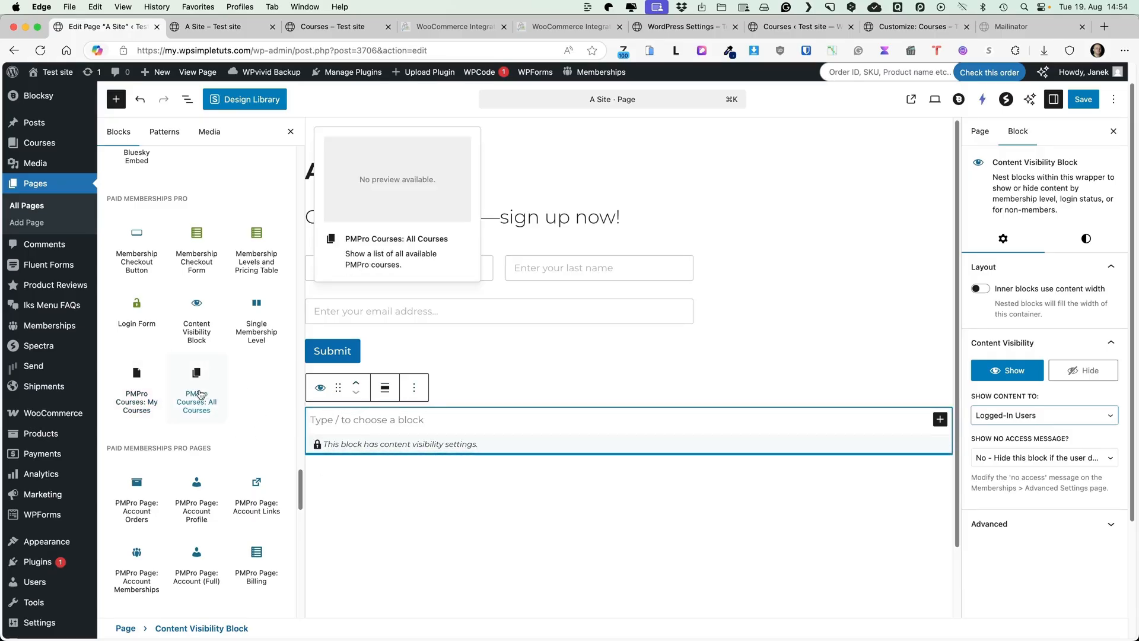
scroll(198, 383, "down", 3)
scroll(199, 385, "down", 5)
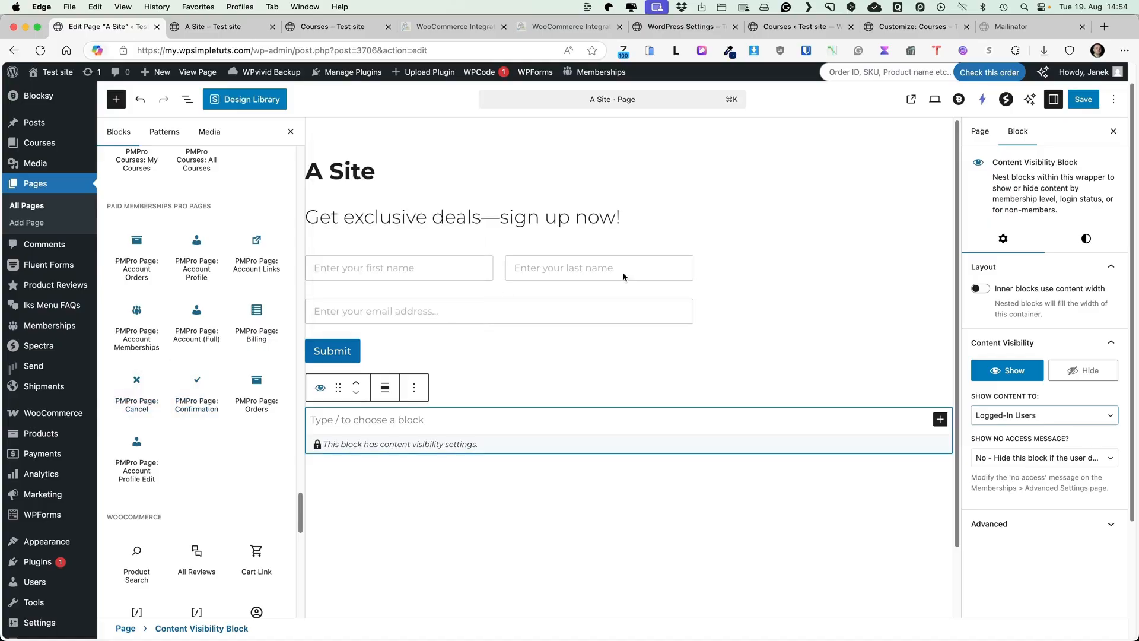
scroll(158, 409, "up", 5)
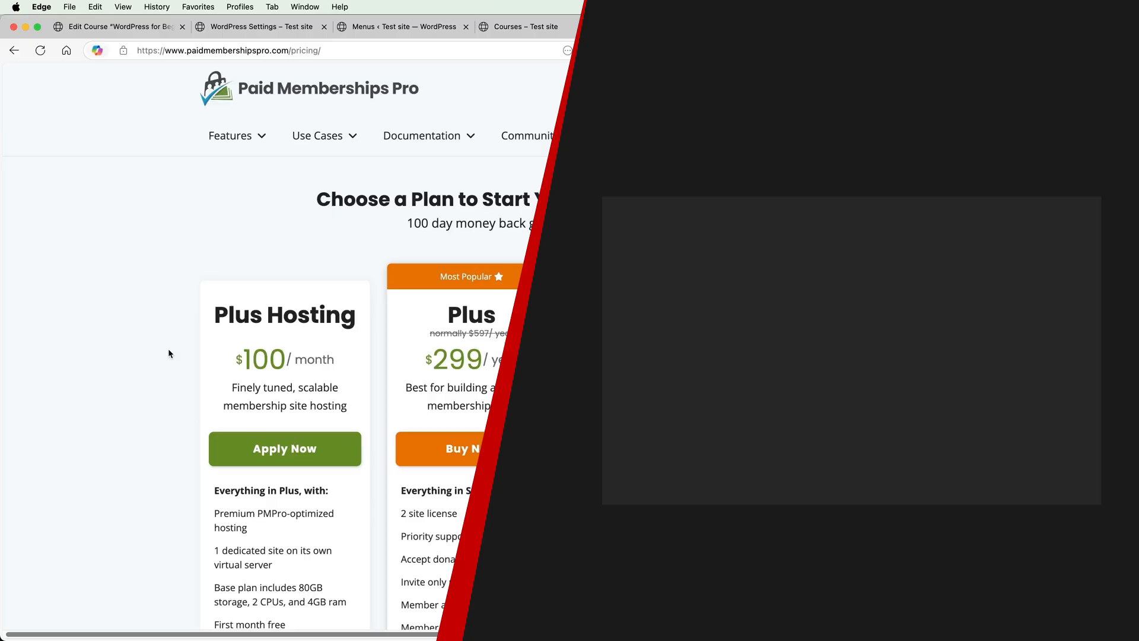
Scroll the pricing page to compare the Plus Hosting, Plus, Standard and Free plans
scroll(172, 350, "down", 5)
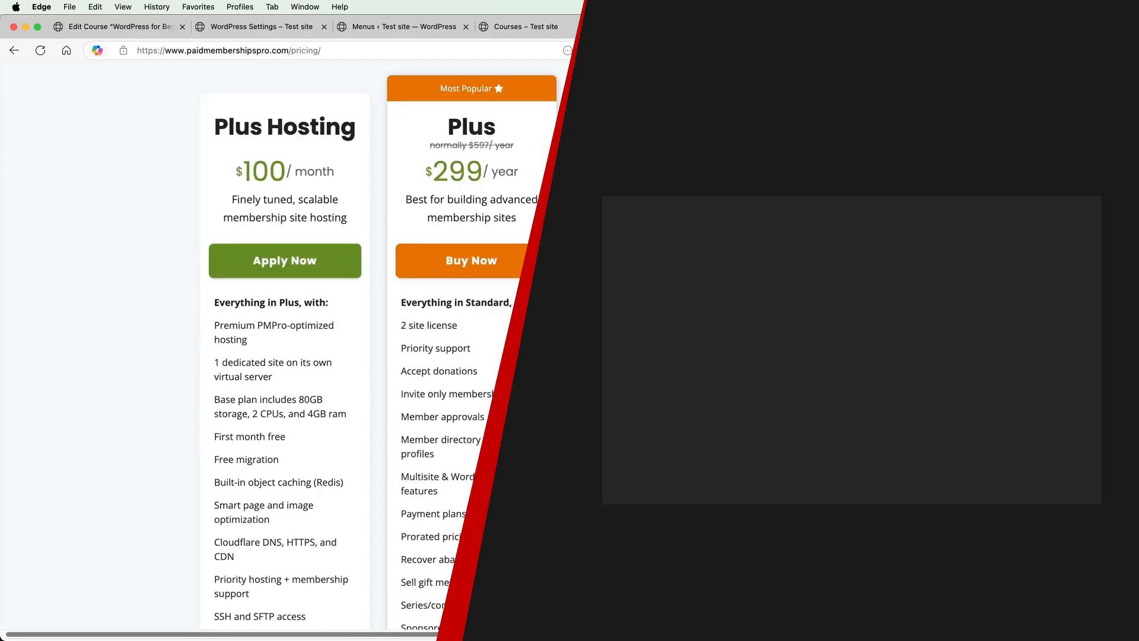
scroll(384, 348, "down", 1)
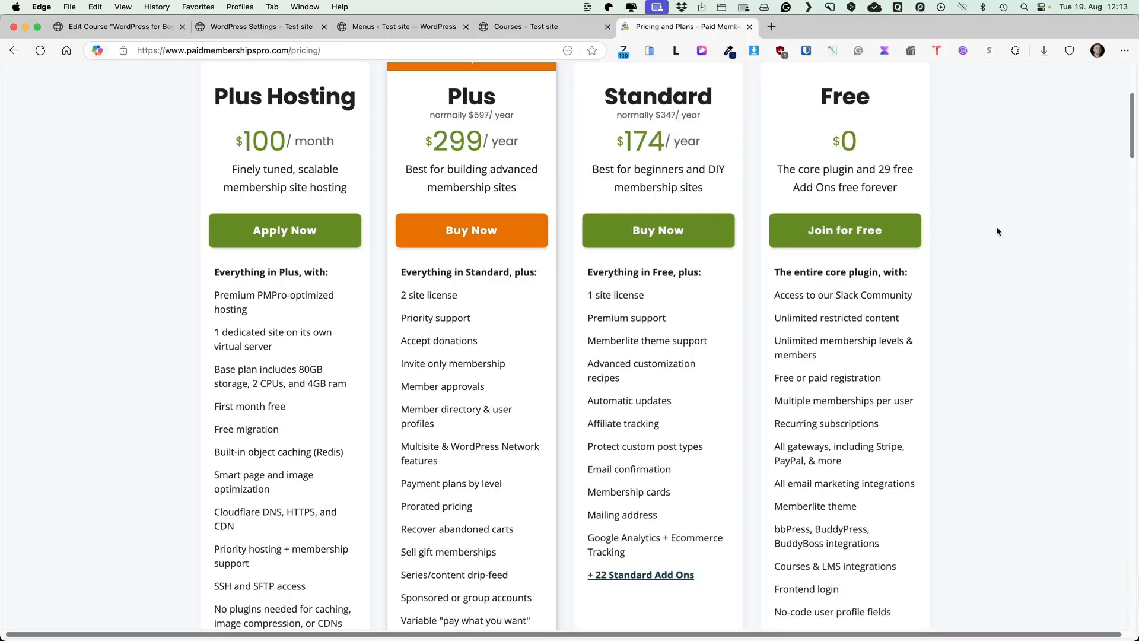
scroll(1018, 262, "up", 1)
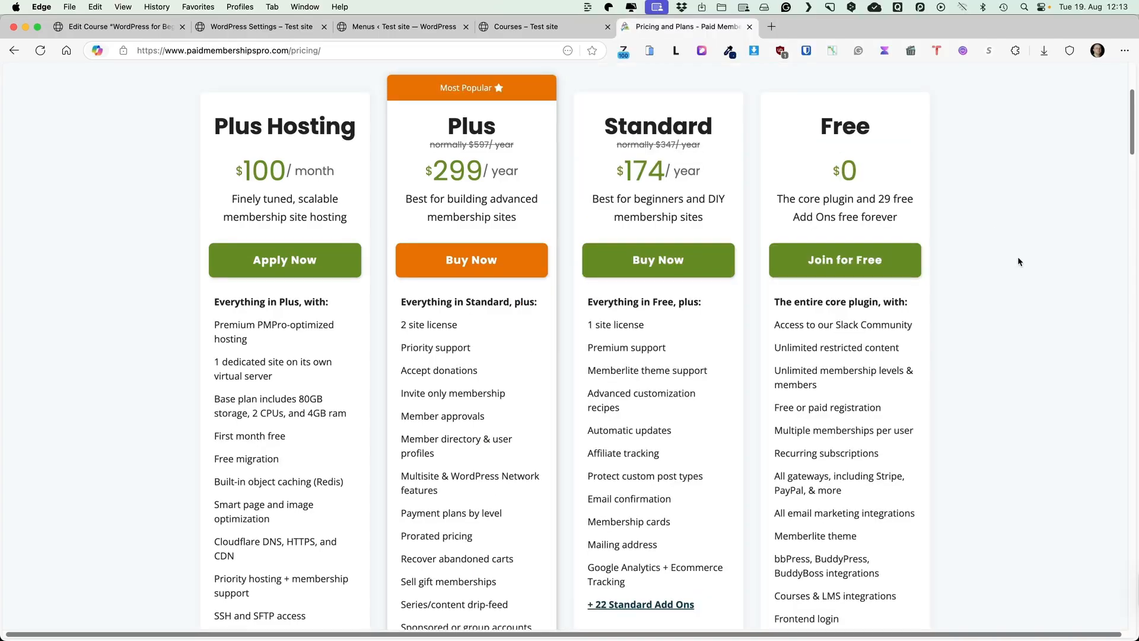
scroll(1019, 262, "up", 3)
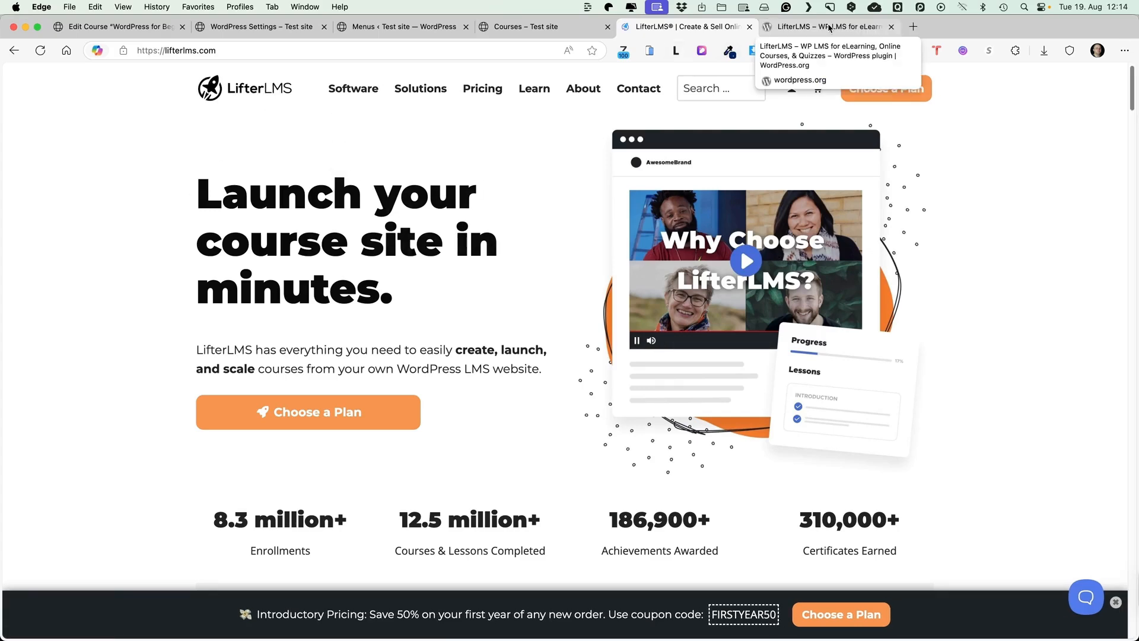
Look over the LifterLMS WordPress.org listing's description, then go back to the lifterlms.com homepage
left_click(830, 28)
scroll(1001, 296, "down", 10)
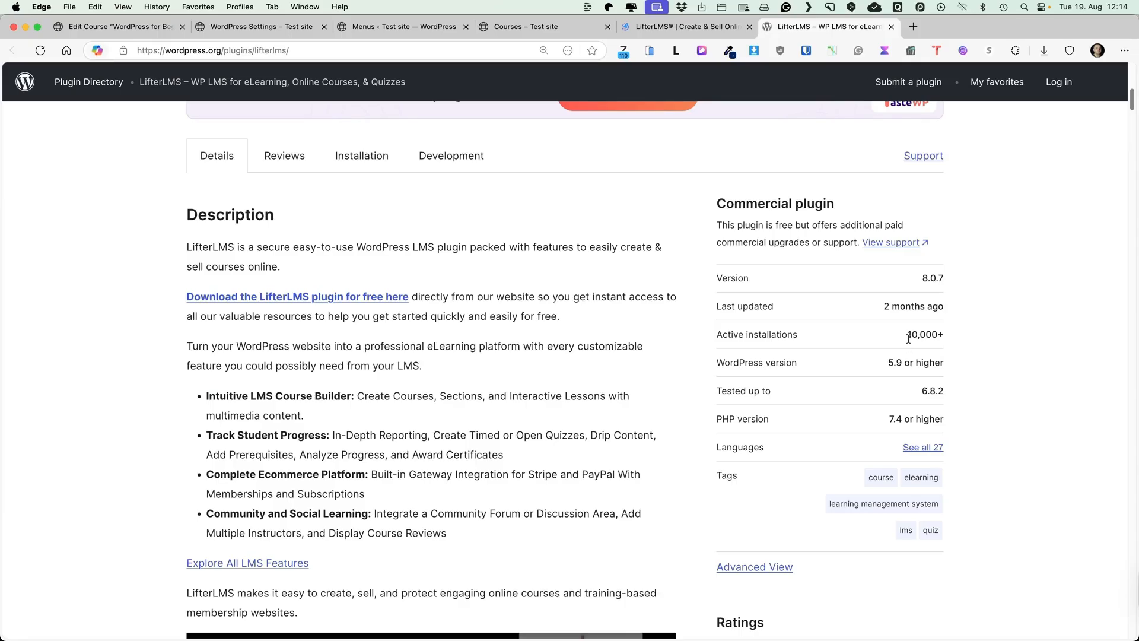
left_click(667, 28)
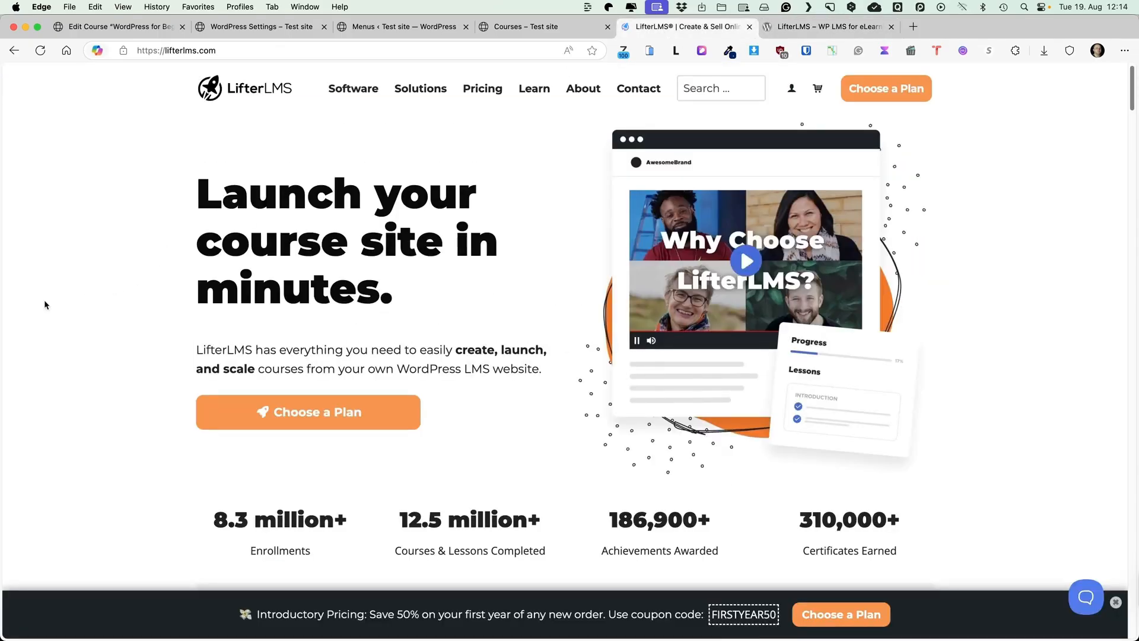